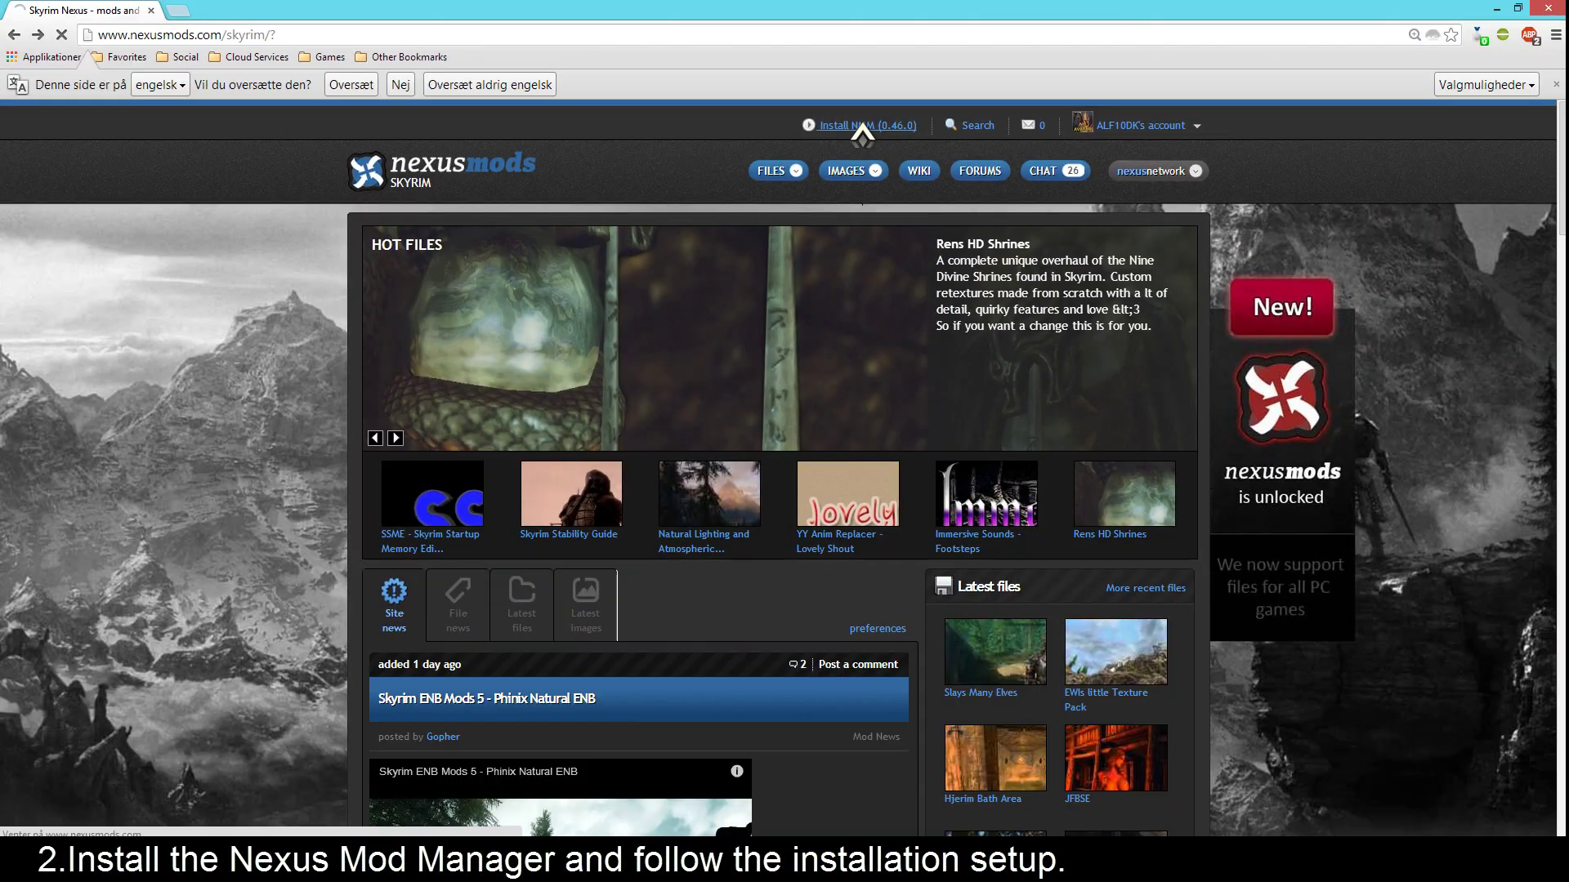
Open the Nexus Mod Manager page on the Skyrim Nexus site and download the latest version, 0.46.0.
{"action": "left_click", "coordinate": [810, 291]}
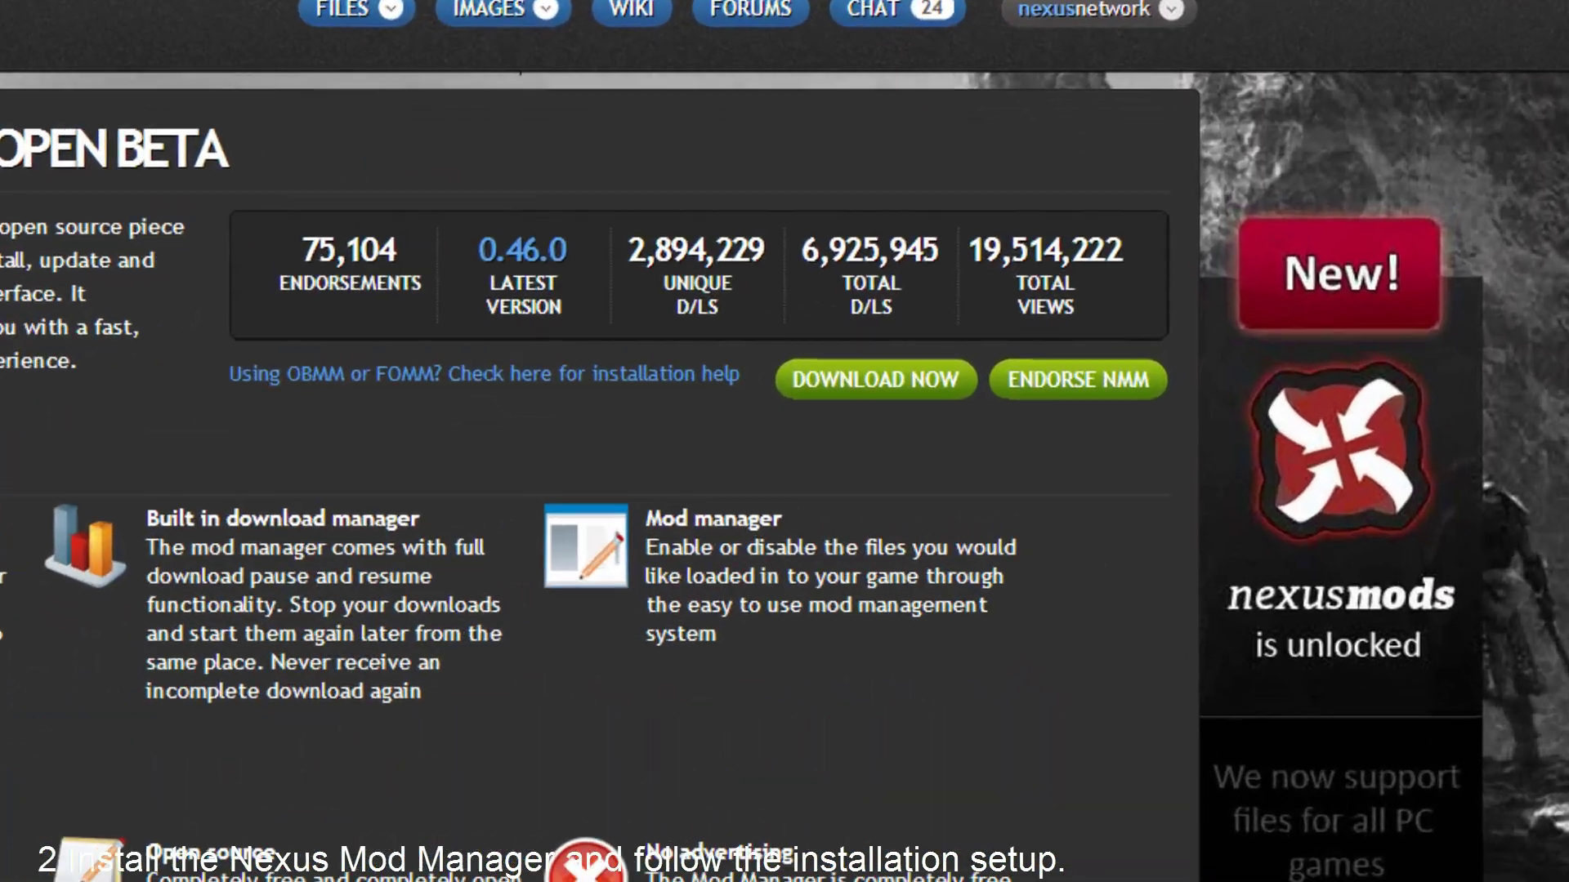
{"action": "mouse_move", "coordinate": [776, 140]}
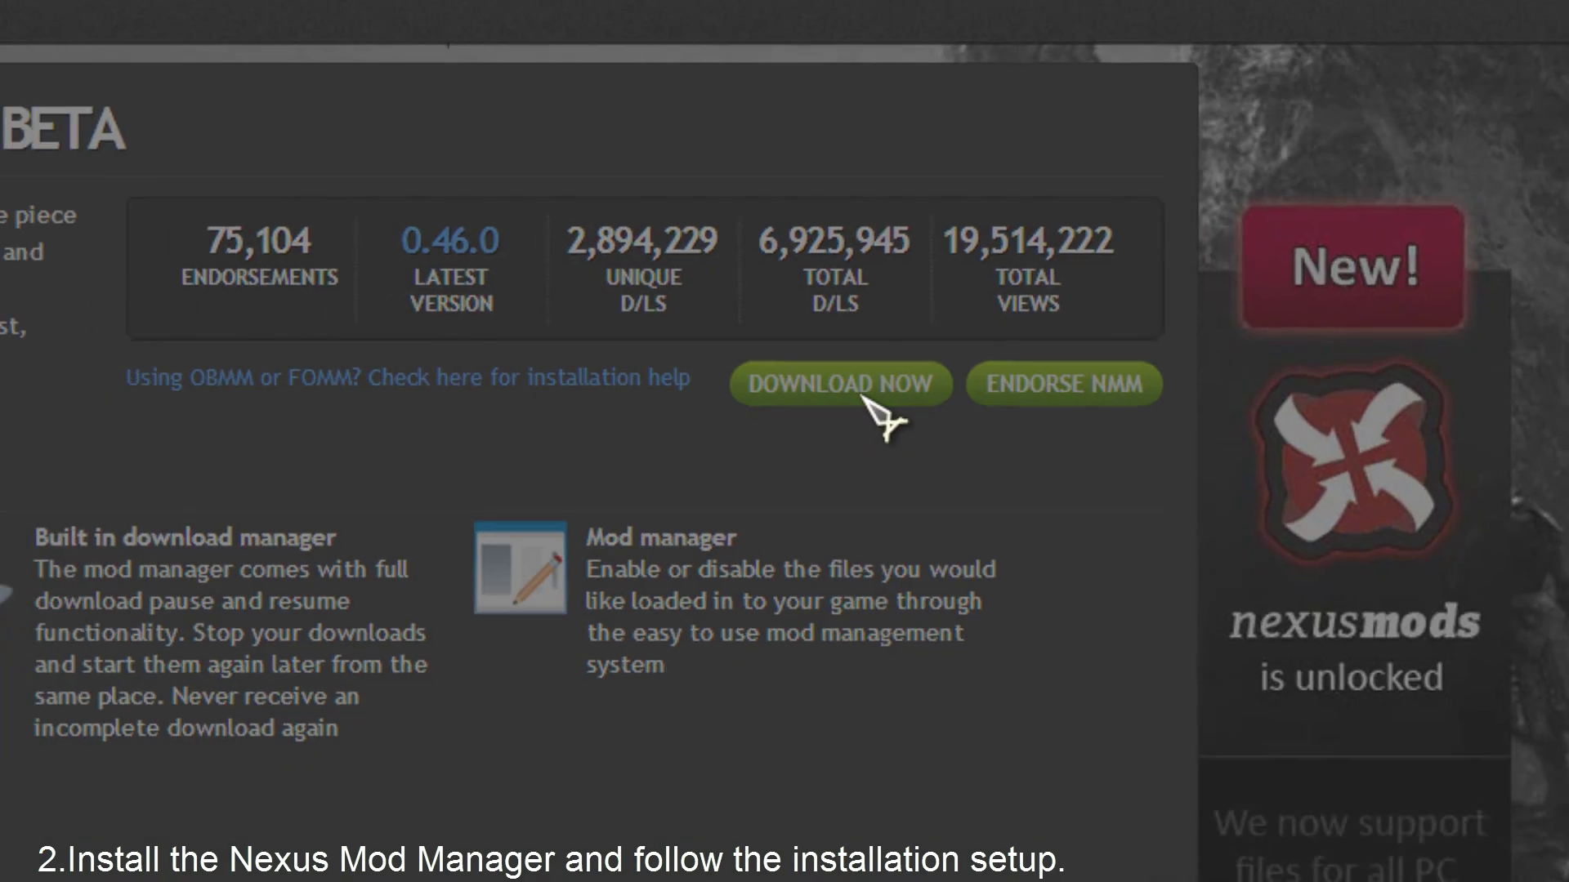
{"action": "left_click", "coordinate": [716, 418]}
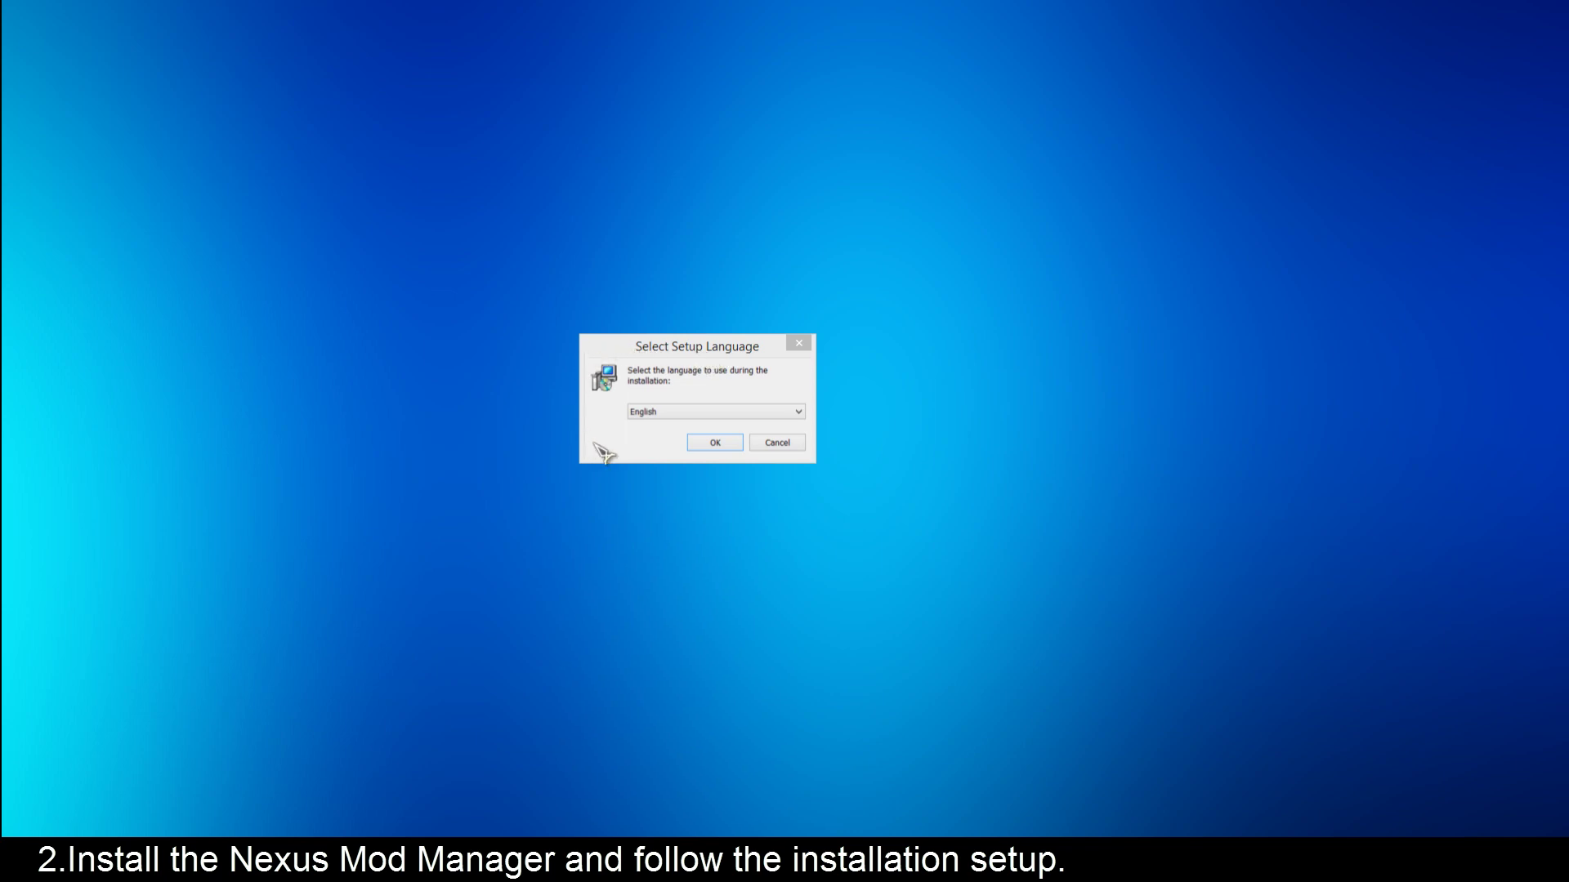
Choose English as the setup language for the Nexus Mod Manager installer.
{"action": "left_click", "coordinate": [648, 417]}
{"action": "left_click", "coordinate": [652, 422]}
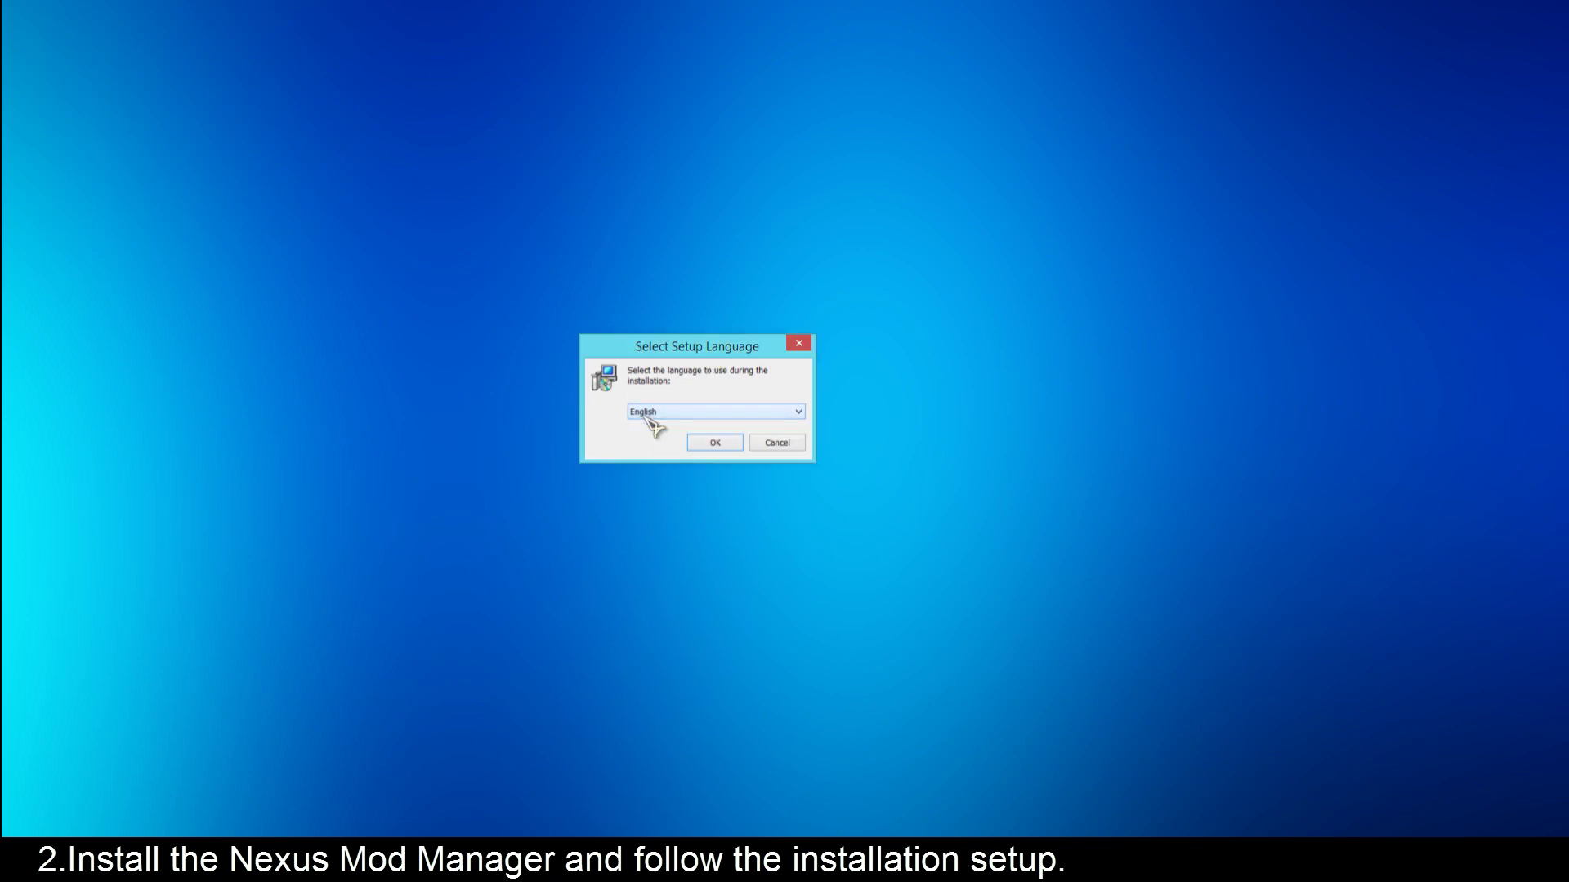
{"action": "left_click", "coordinate": [651, 421]}
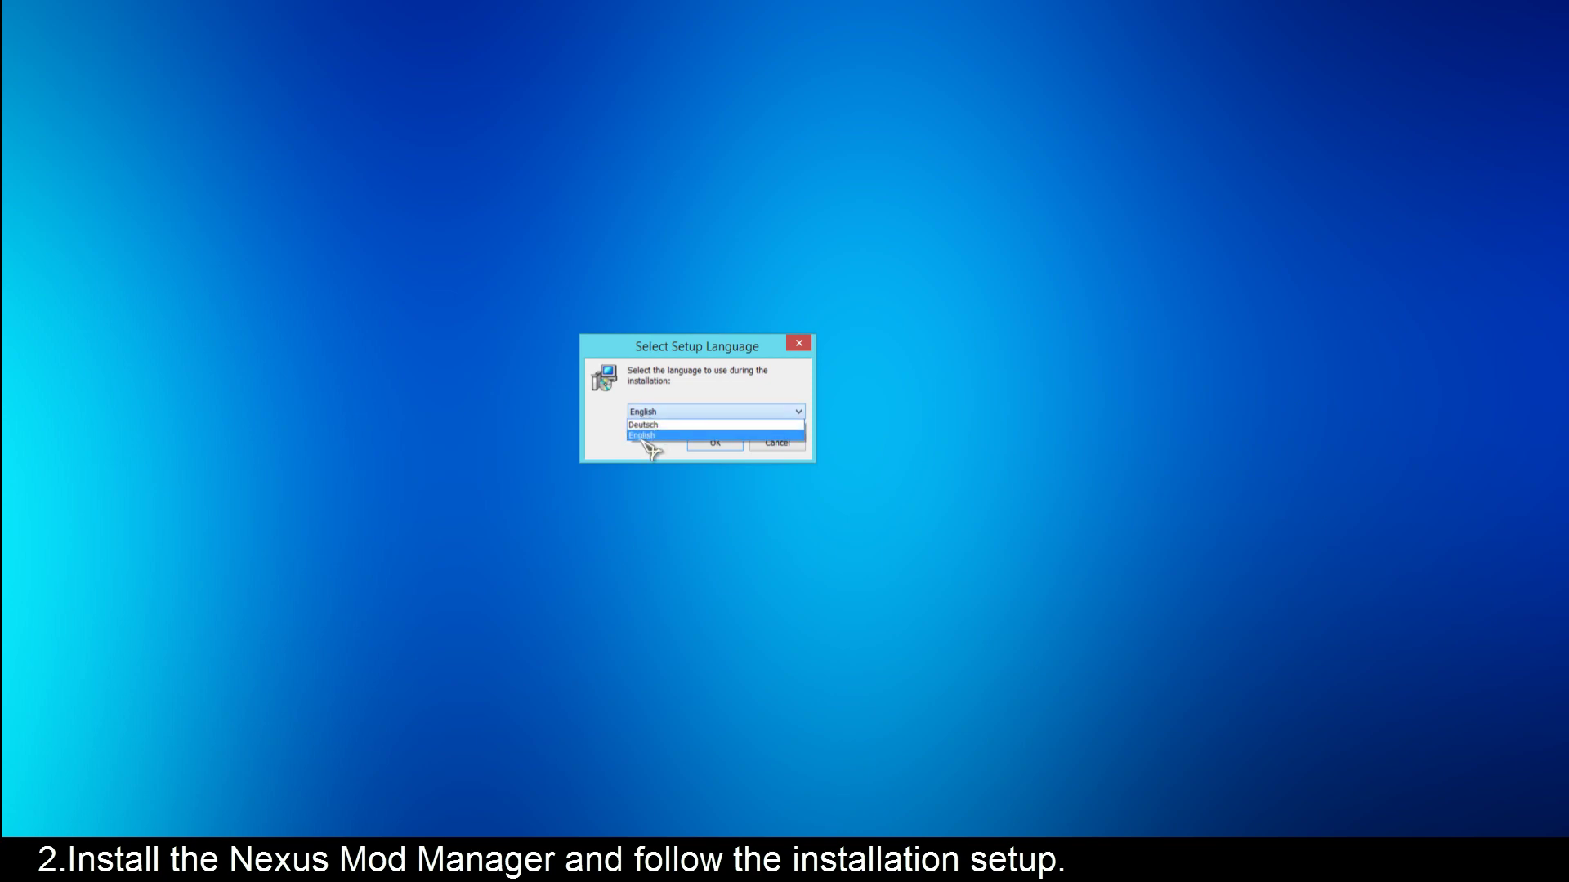
{"action": "left_click", "coordinate": [644, 436]}
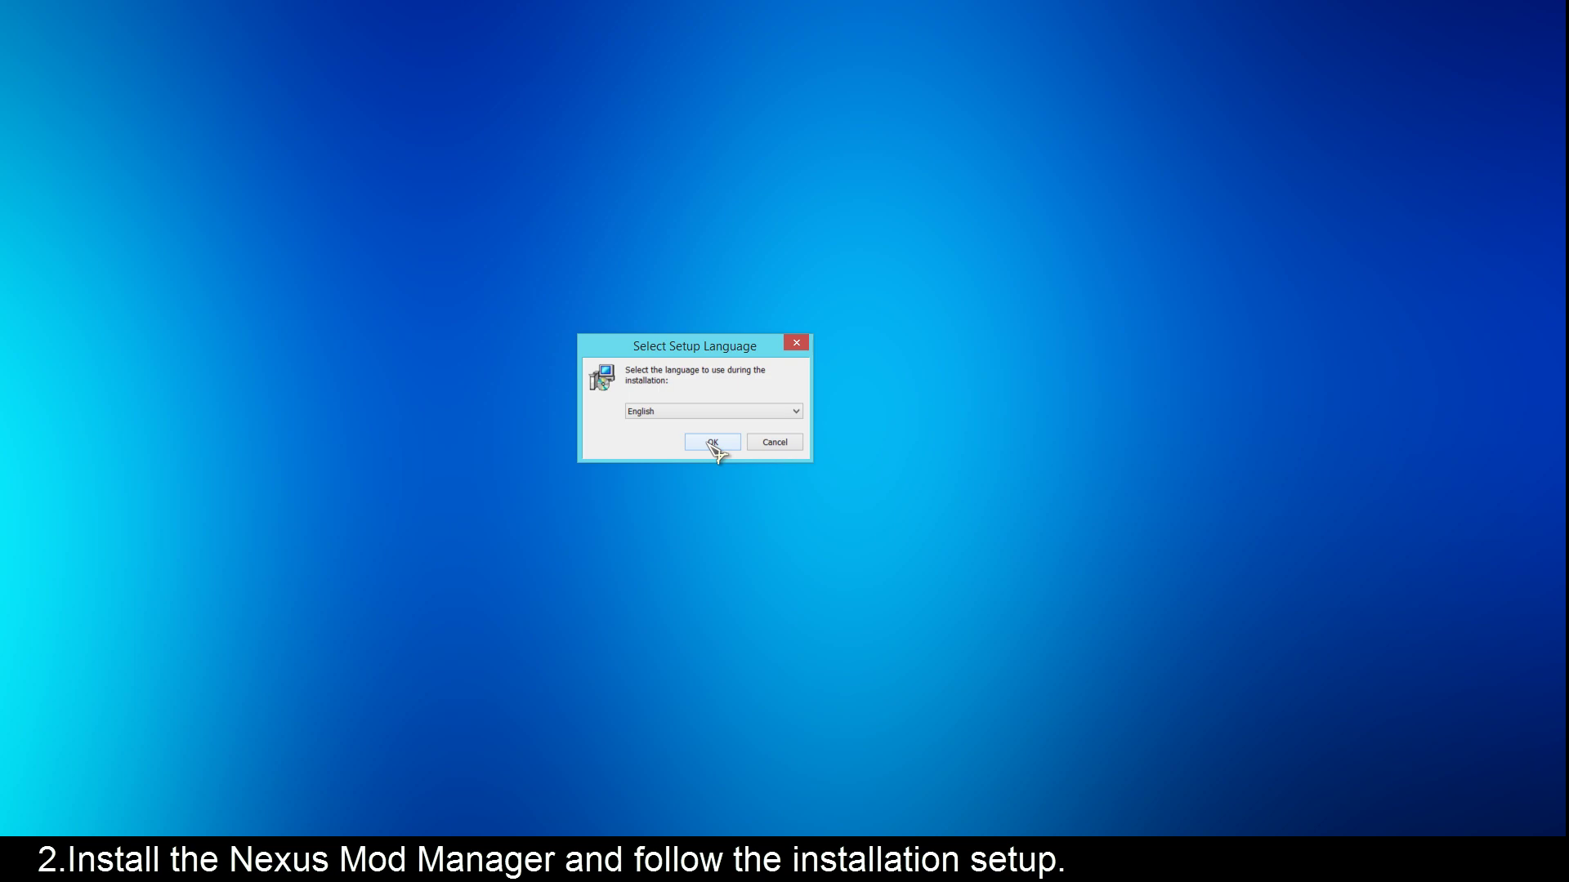
{"action": "left_click", "coordinate": [708, 443]}
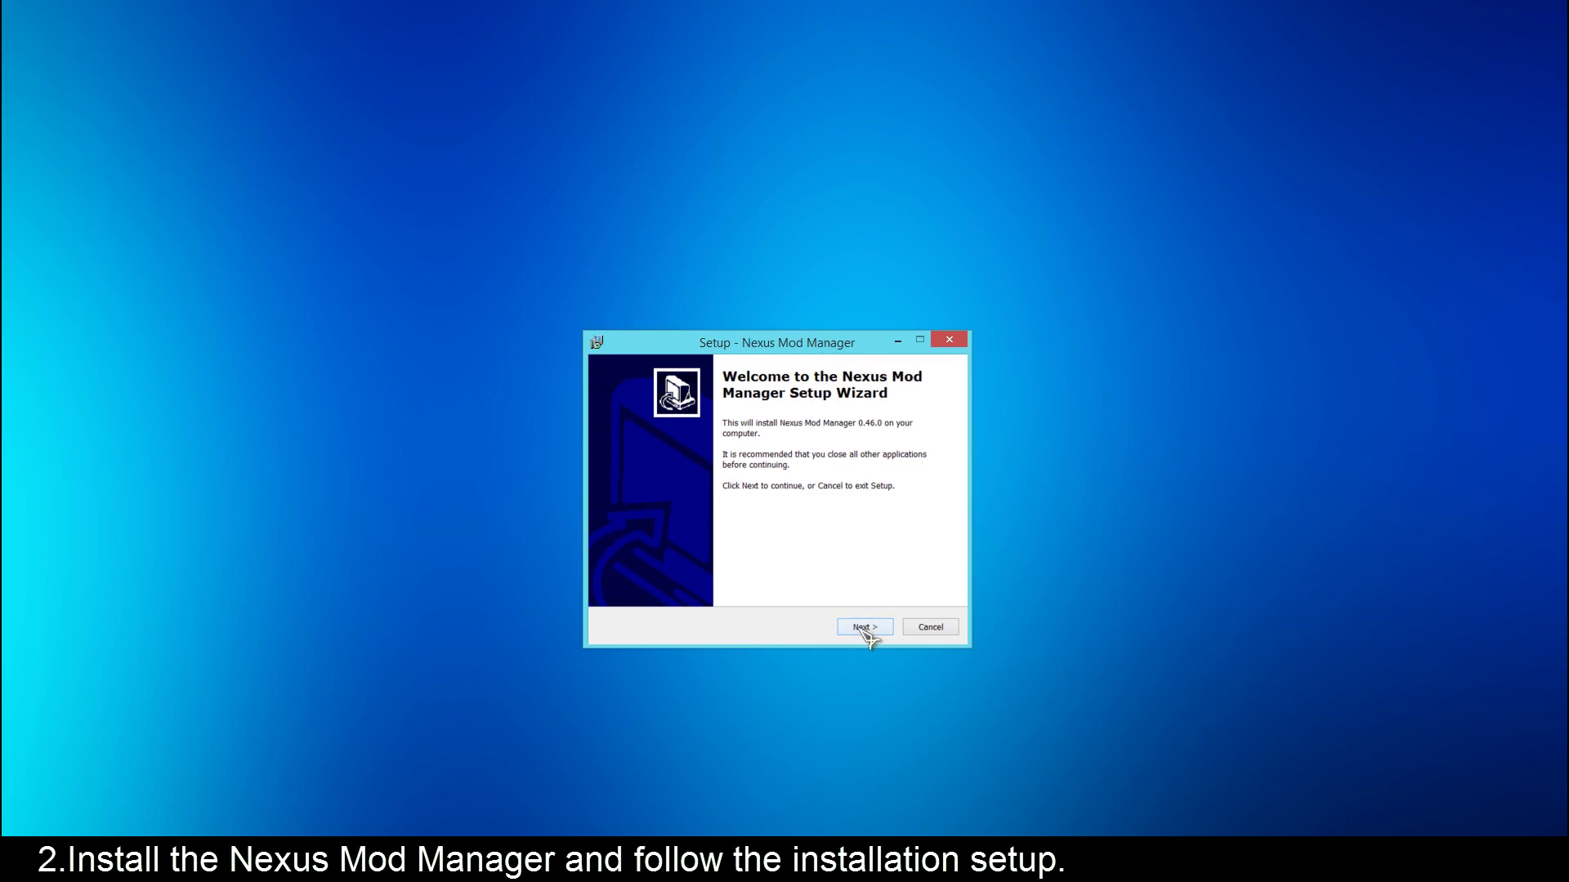
Accept the license agreement in the Nexus Mod Manager setup and continue past the release notes.
{"action": "left_click", "coordinate": [864, 628]}
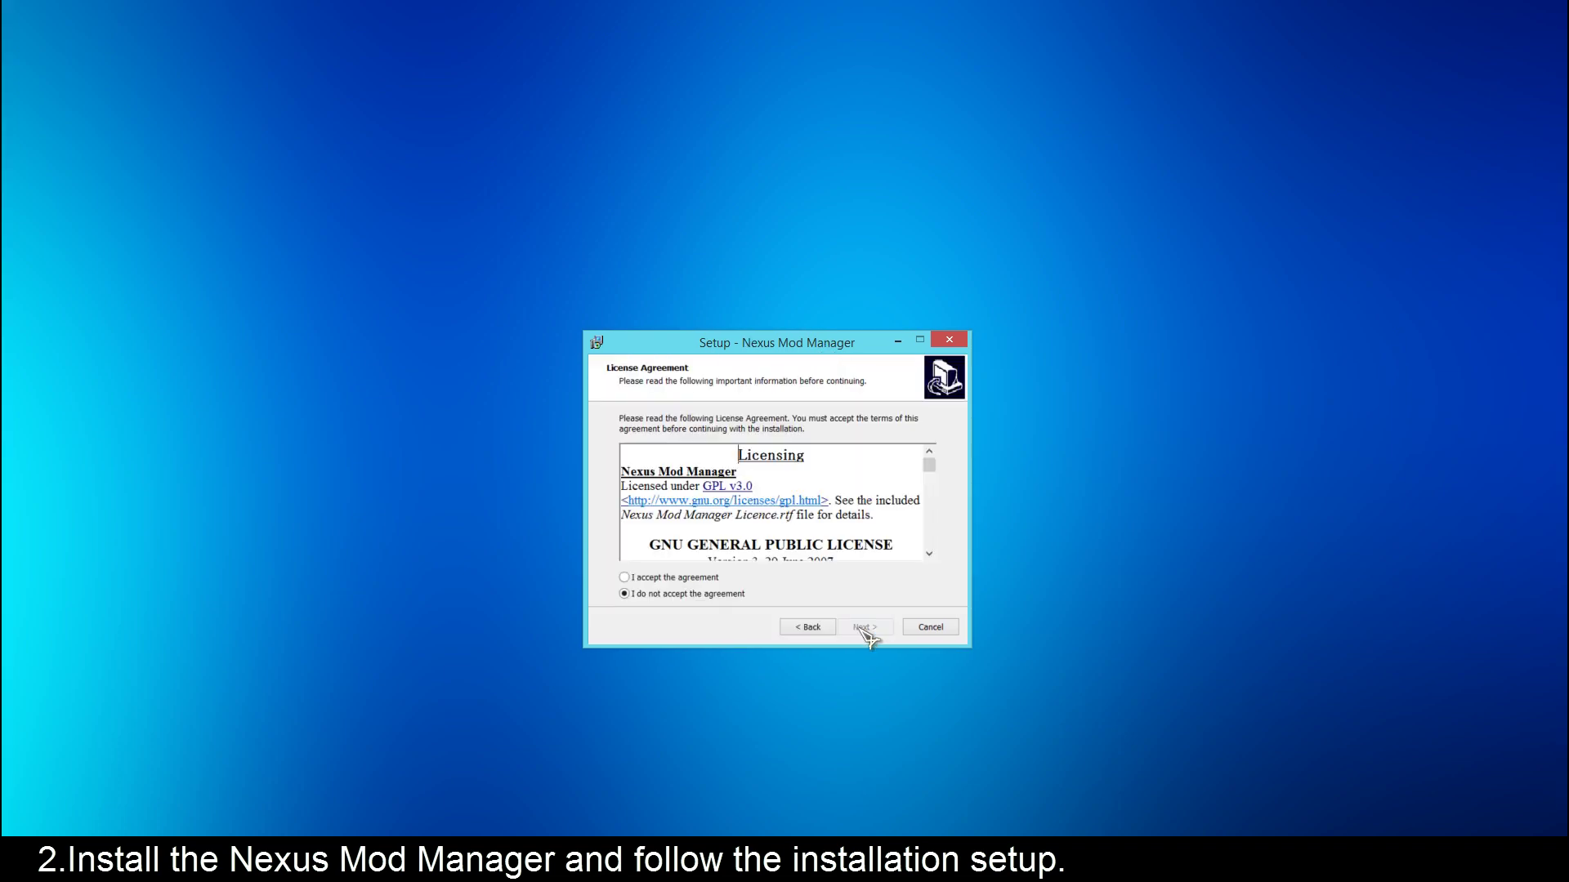
{"action": "left_click", "coordinate": [639, 582]}
{"action": "left_click", "coordinate": [881, 639]}
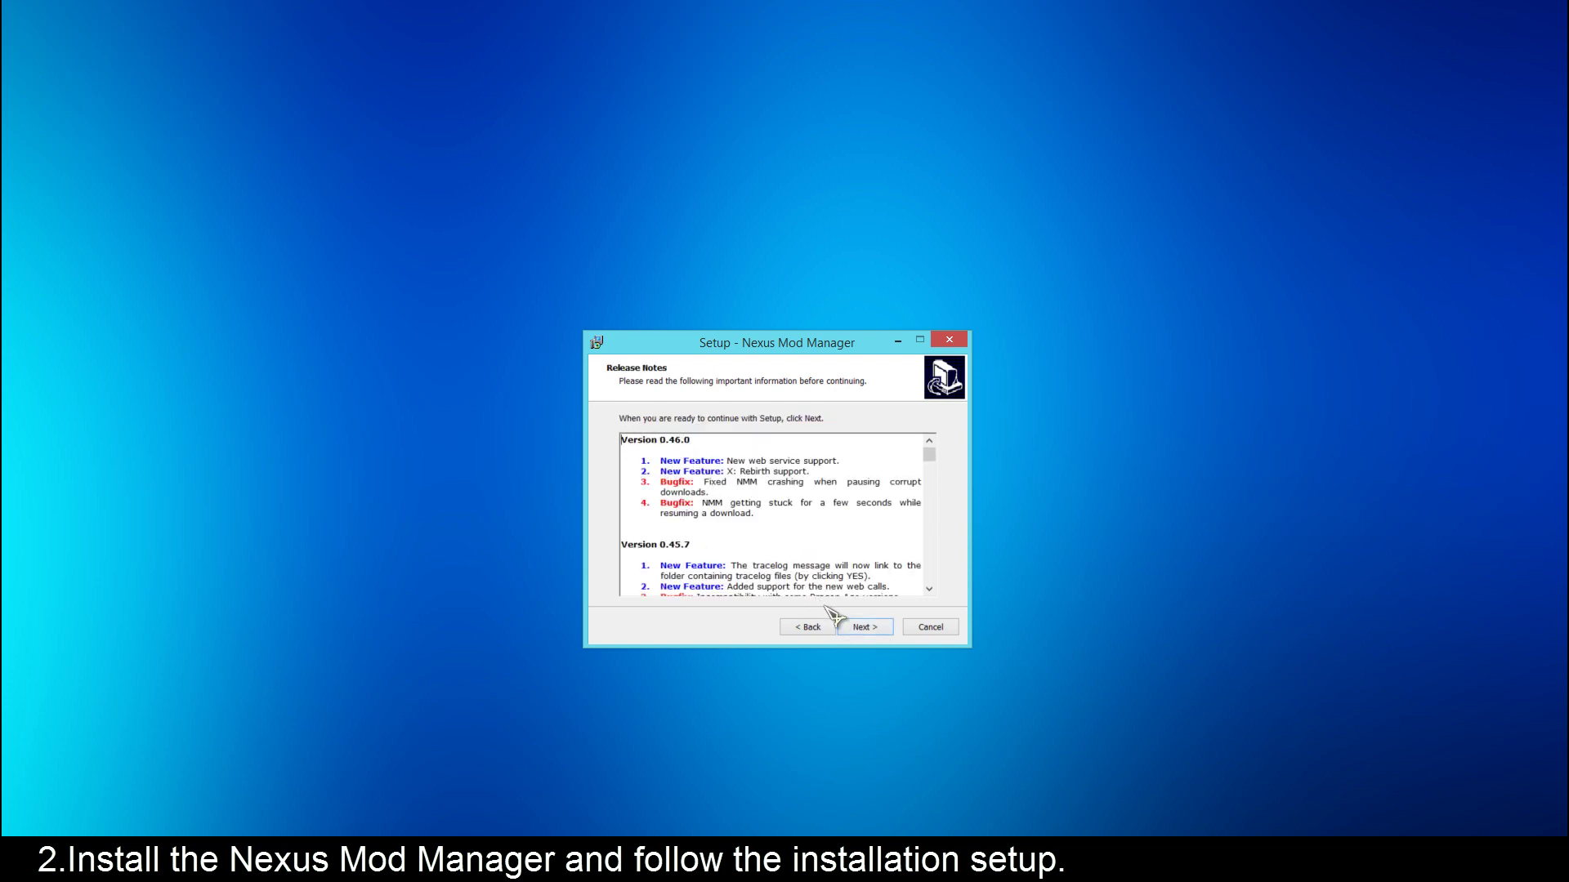
{"action": "left_click", "coordinate": [866, 624]}
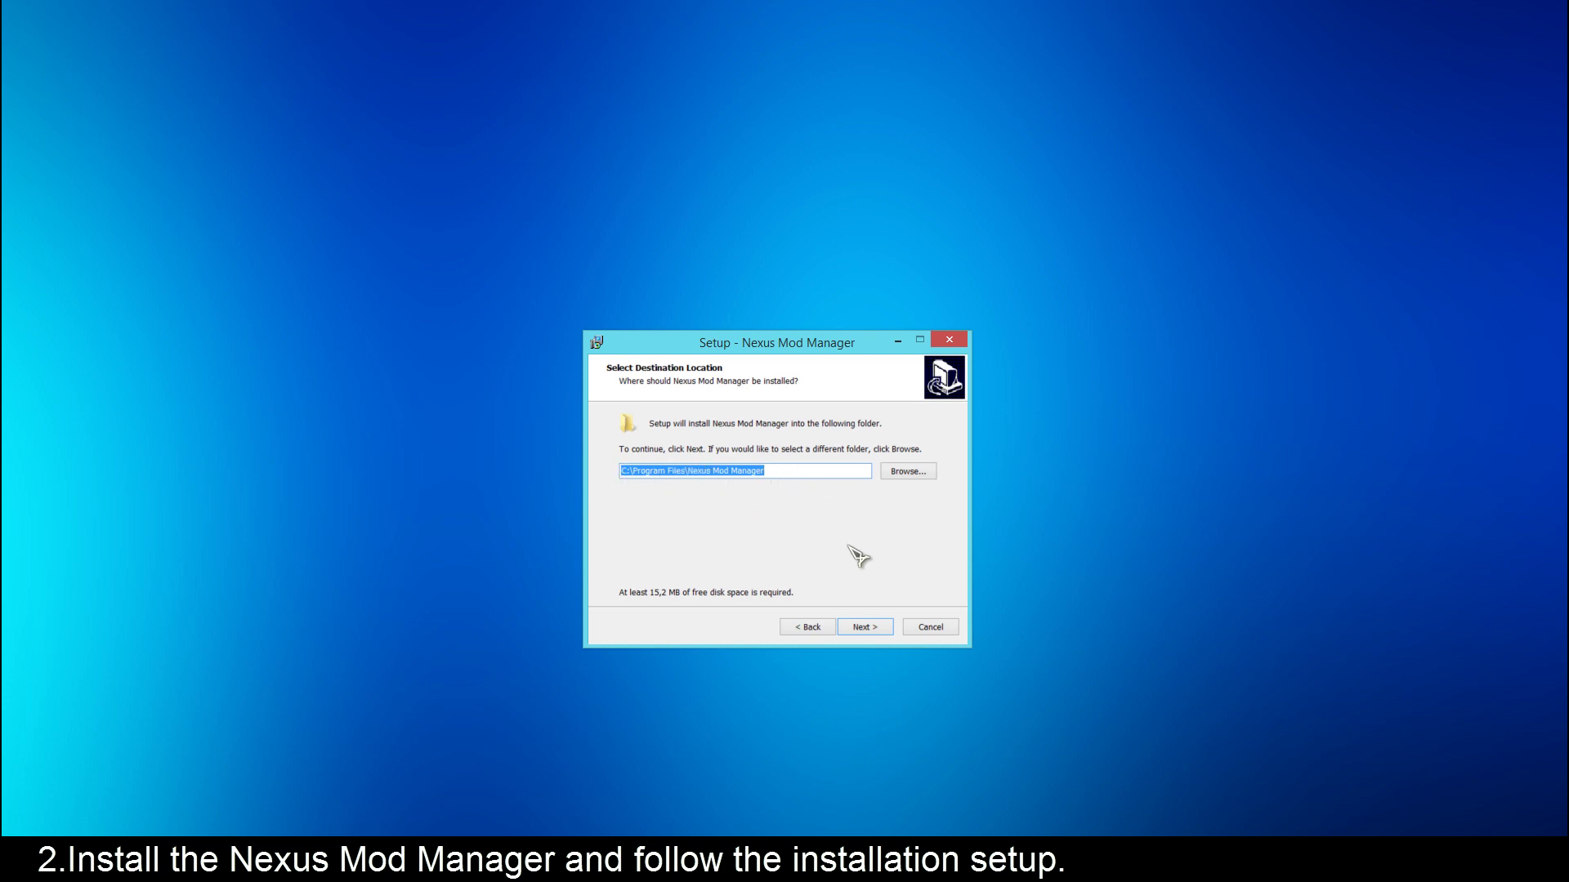
Install into C:\Program Files\Nexus Mod Manager with the default Start Menu folder, a desktop icon and the NXM, FOMOD and OMOD associations.
{"action": "left_click", "coordinate": [866, 630]}
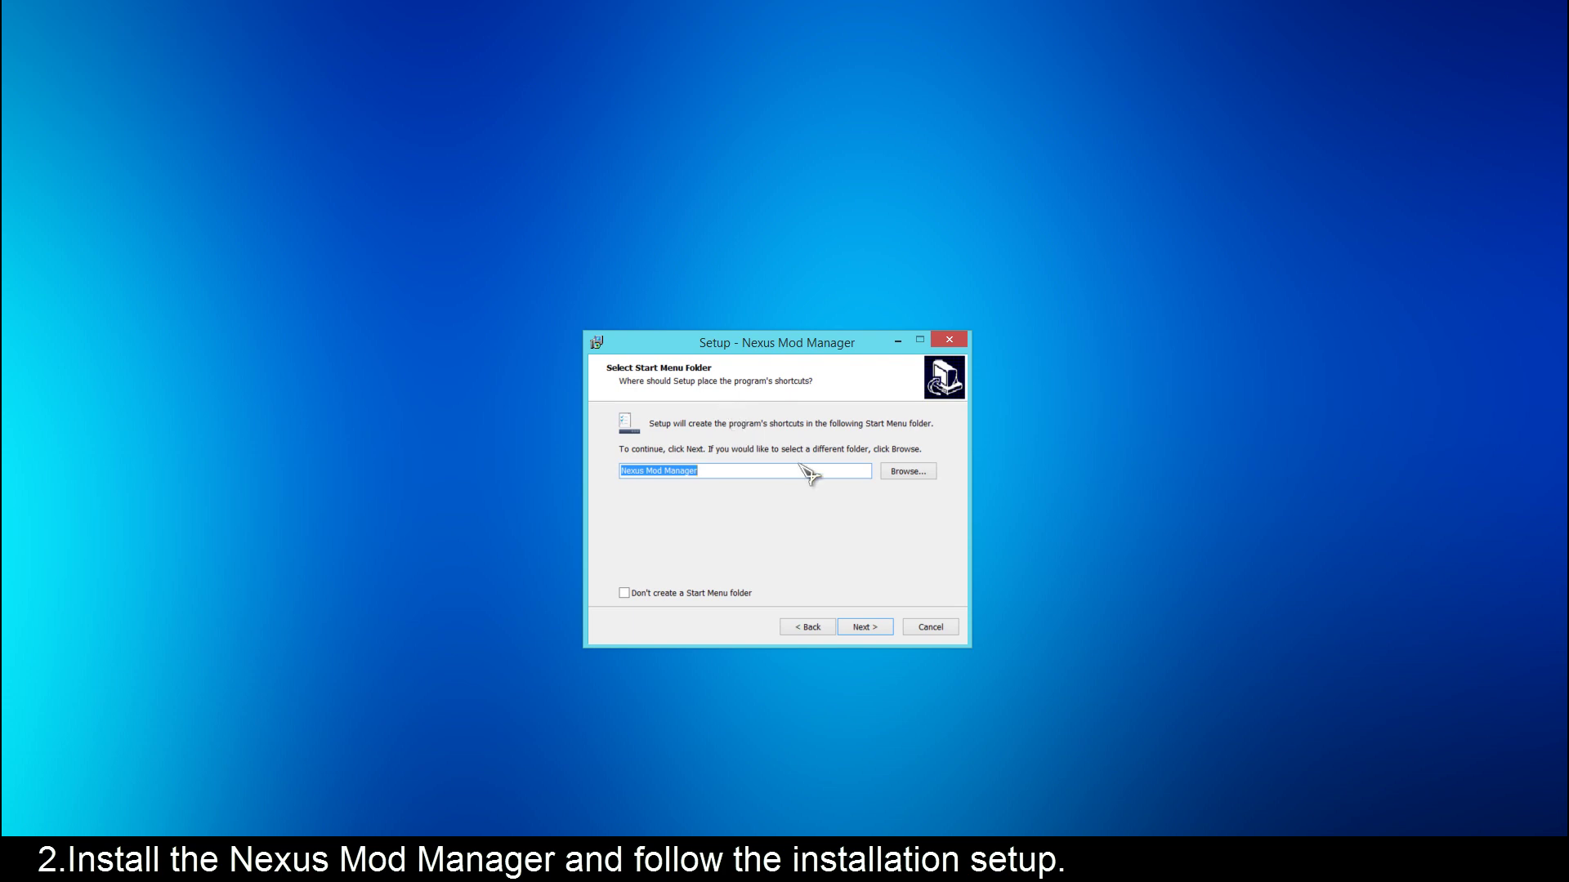
{"action": "left_click", "coordinate": [865, 627]}
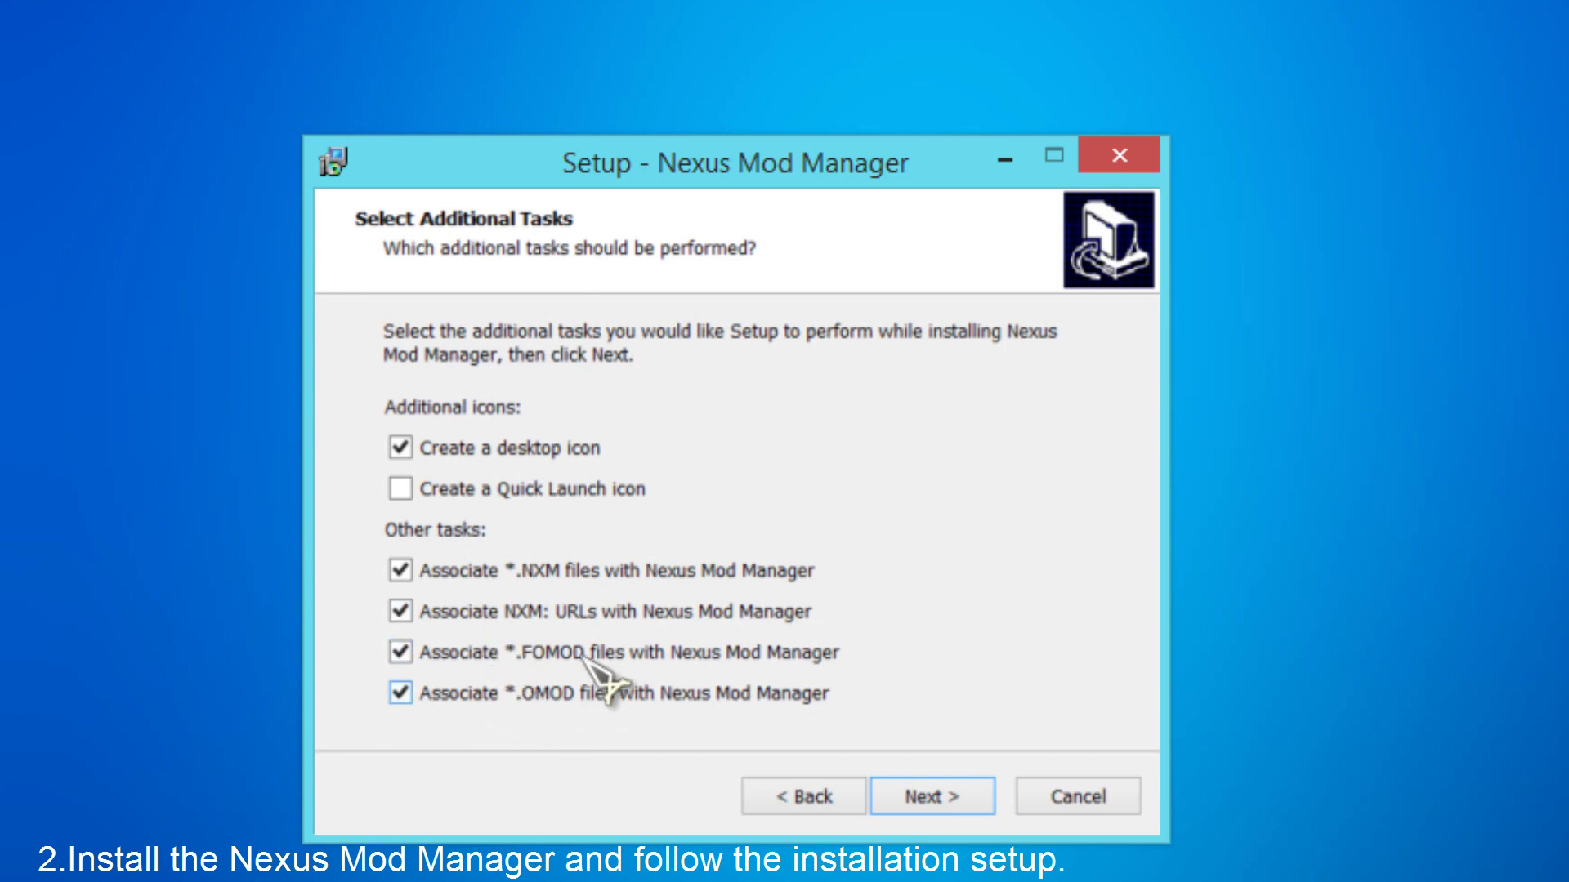
{"action": "left_click", "coordinate": [907, 801]}
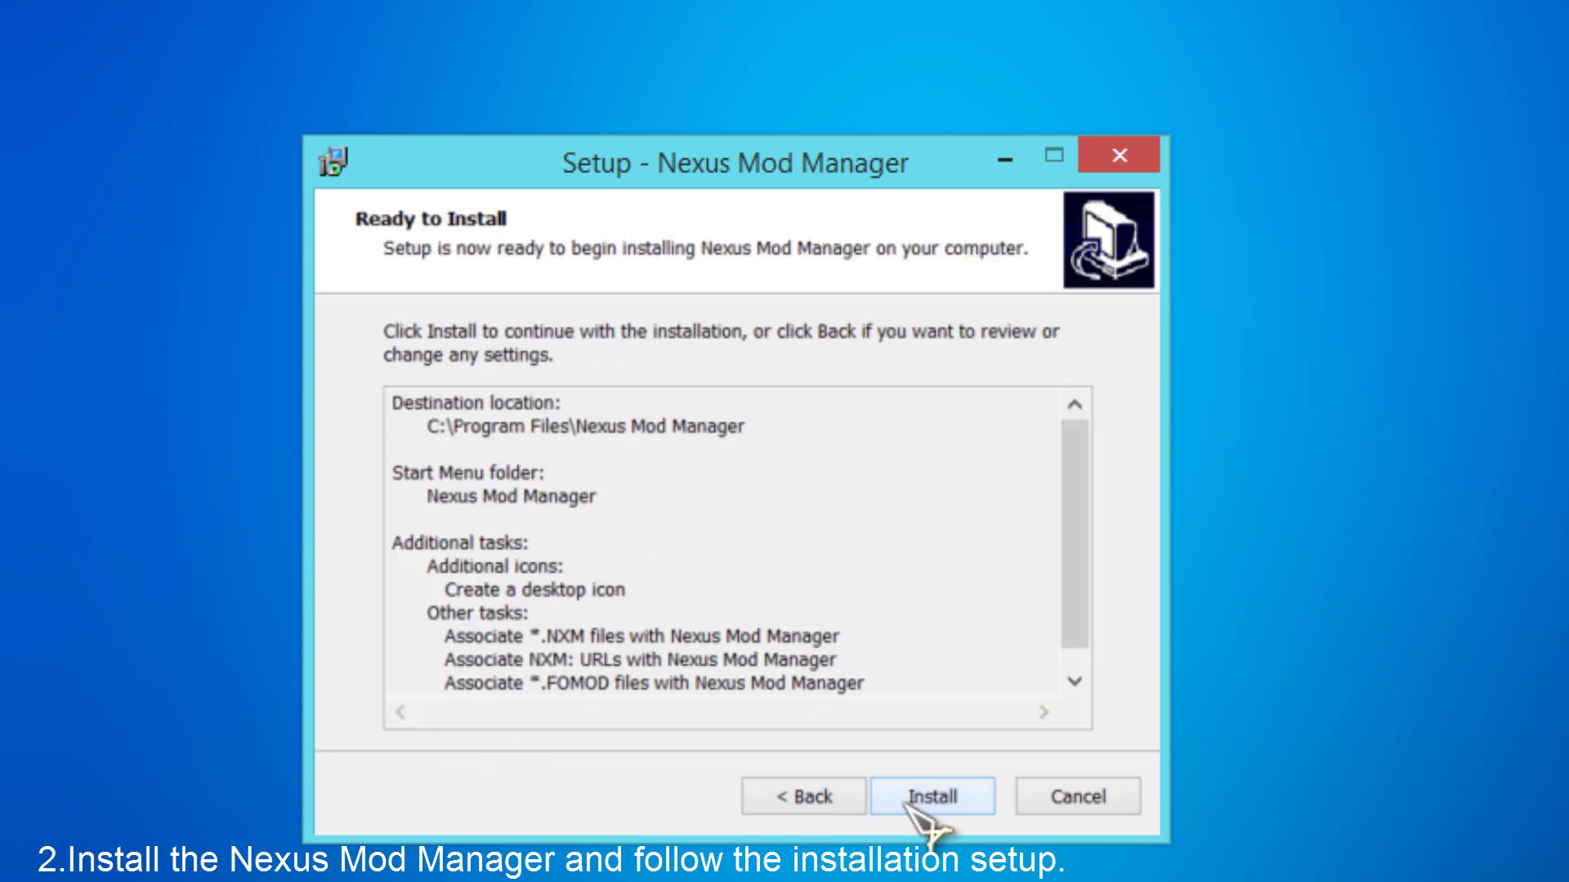
{"action": "left_click", "coordinate": [958, 801]}
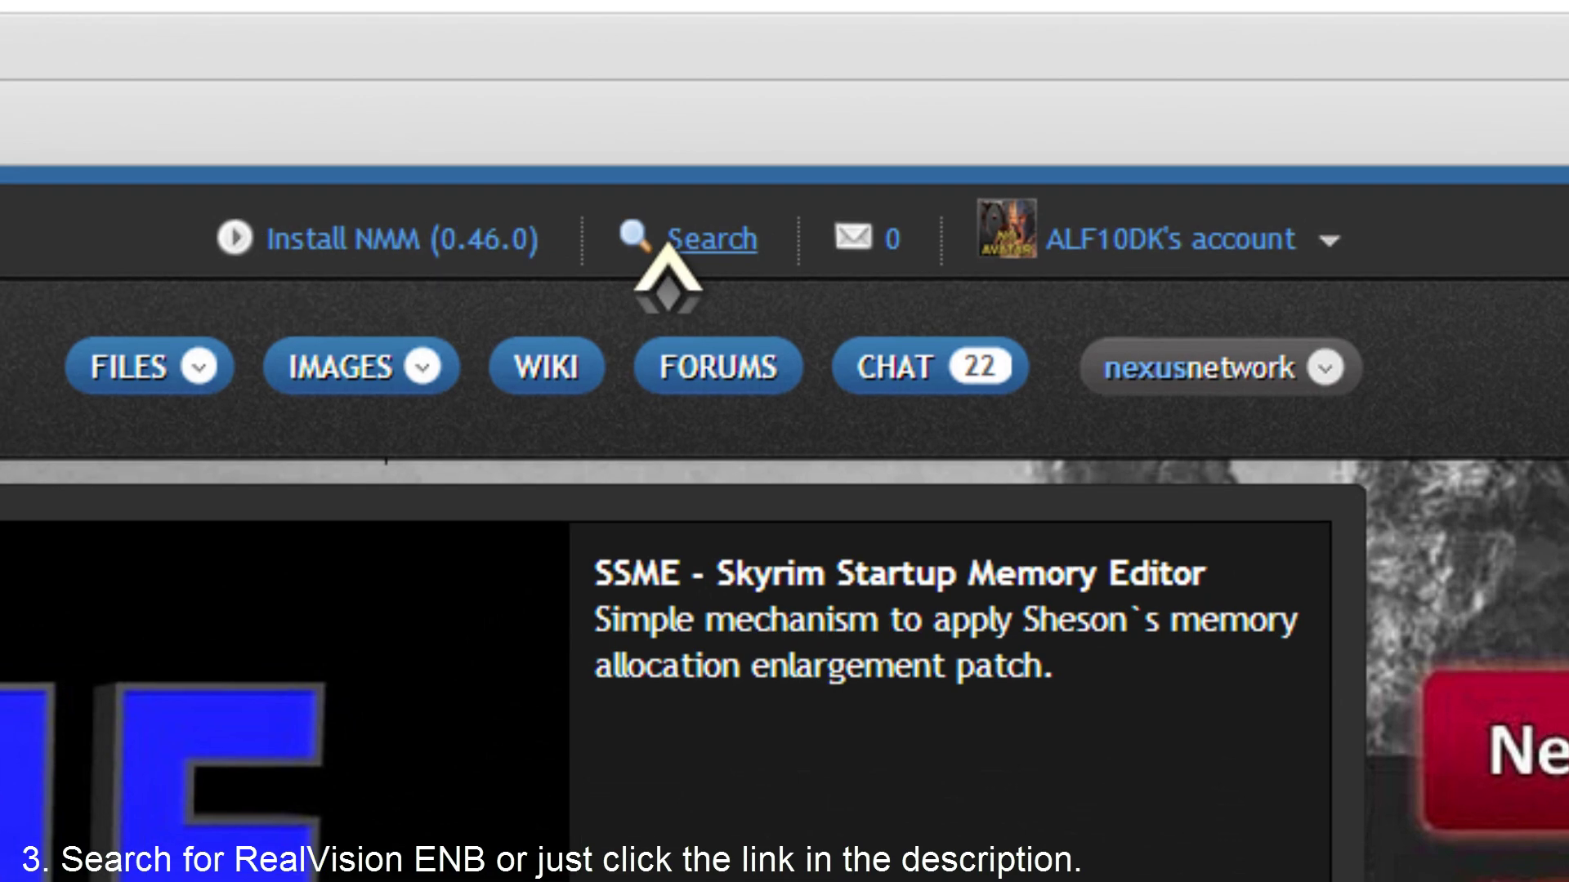
Search the Skyrim files on Nexus for "RealVision ENB" and open the mod's page.
{"action": "left_click", "coordinate": [967, 130]}
{"action": "type", "text": "RealVision ENB"}
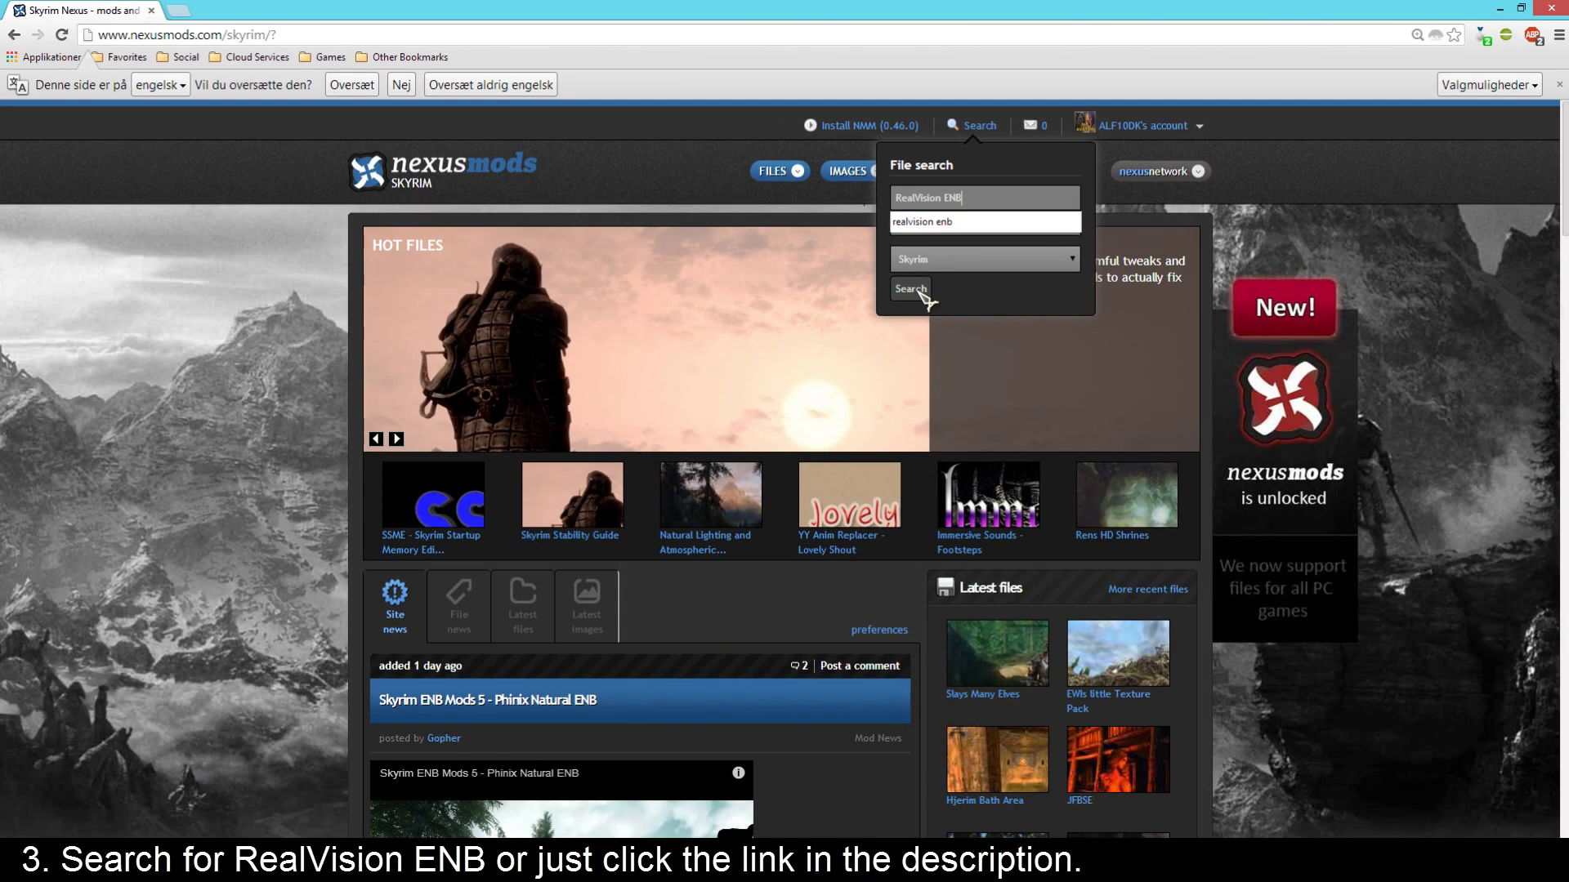
{"action": "left_click", "coordinate": [619, 621]}
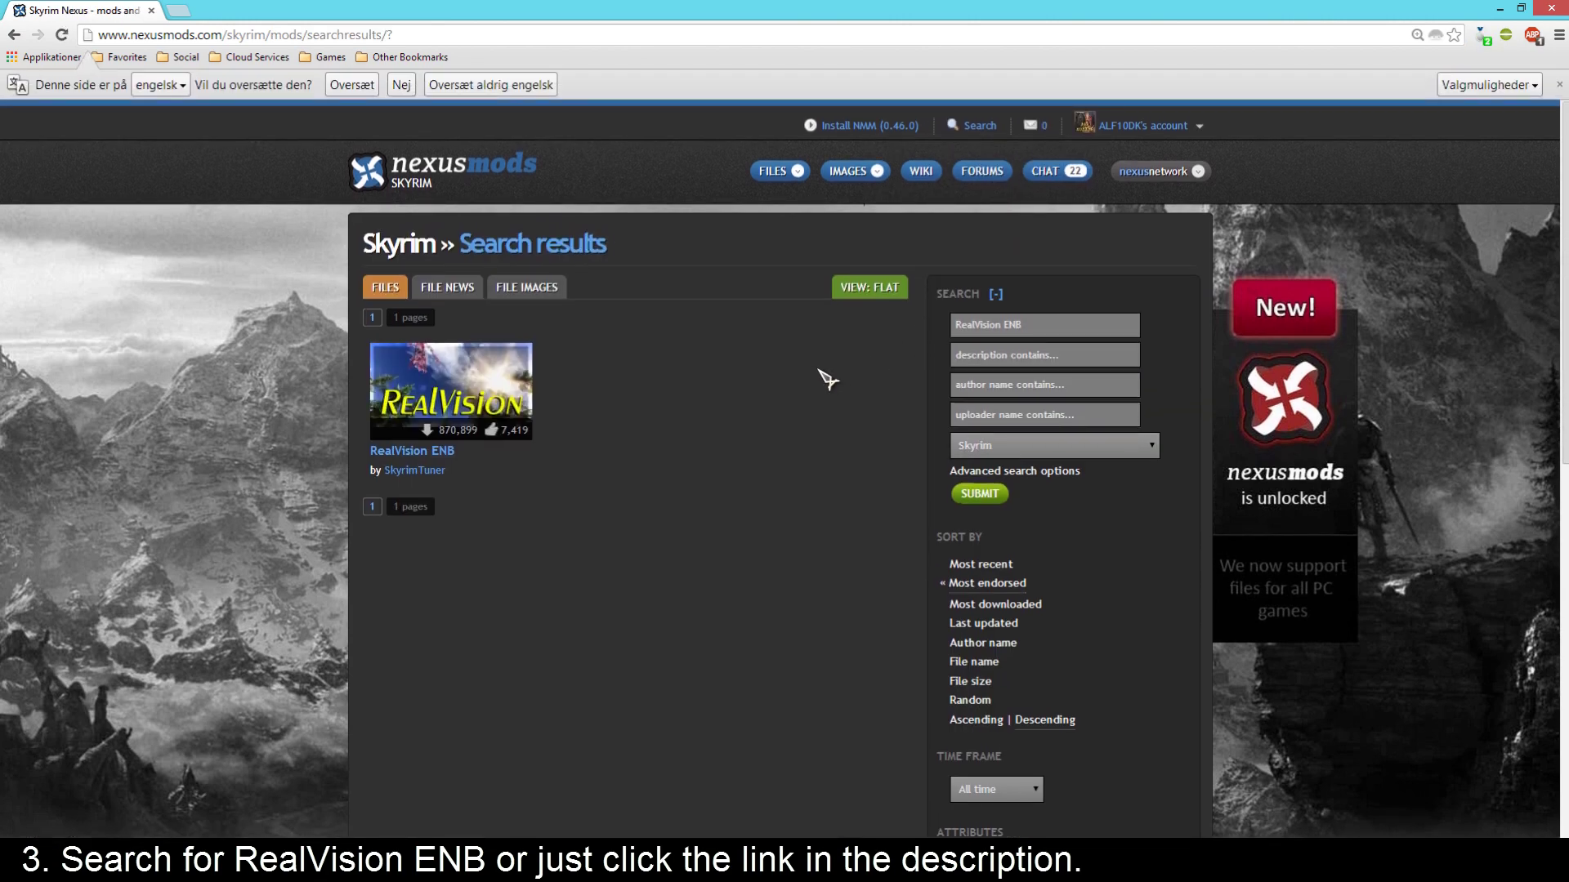
{"action": "left_click", "coordinate": [441, 452]}
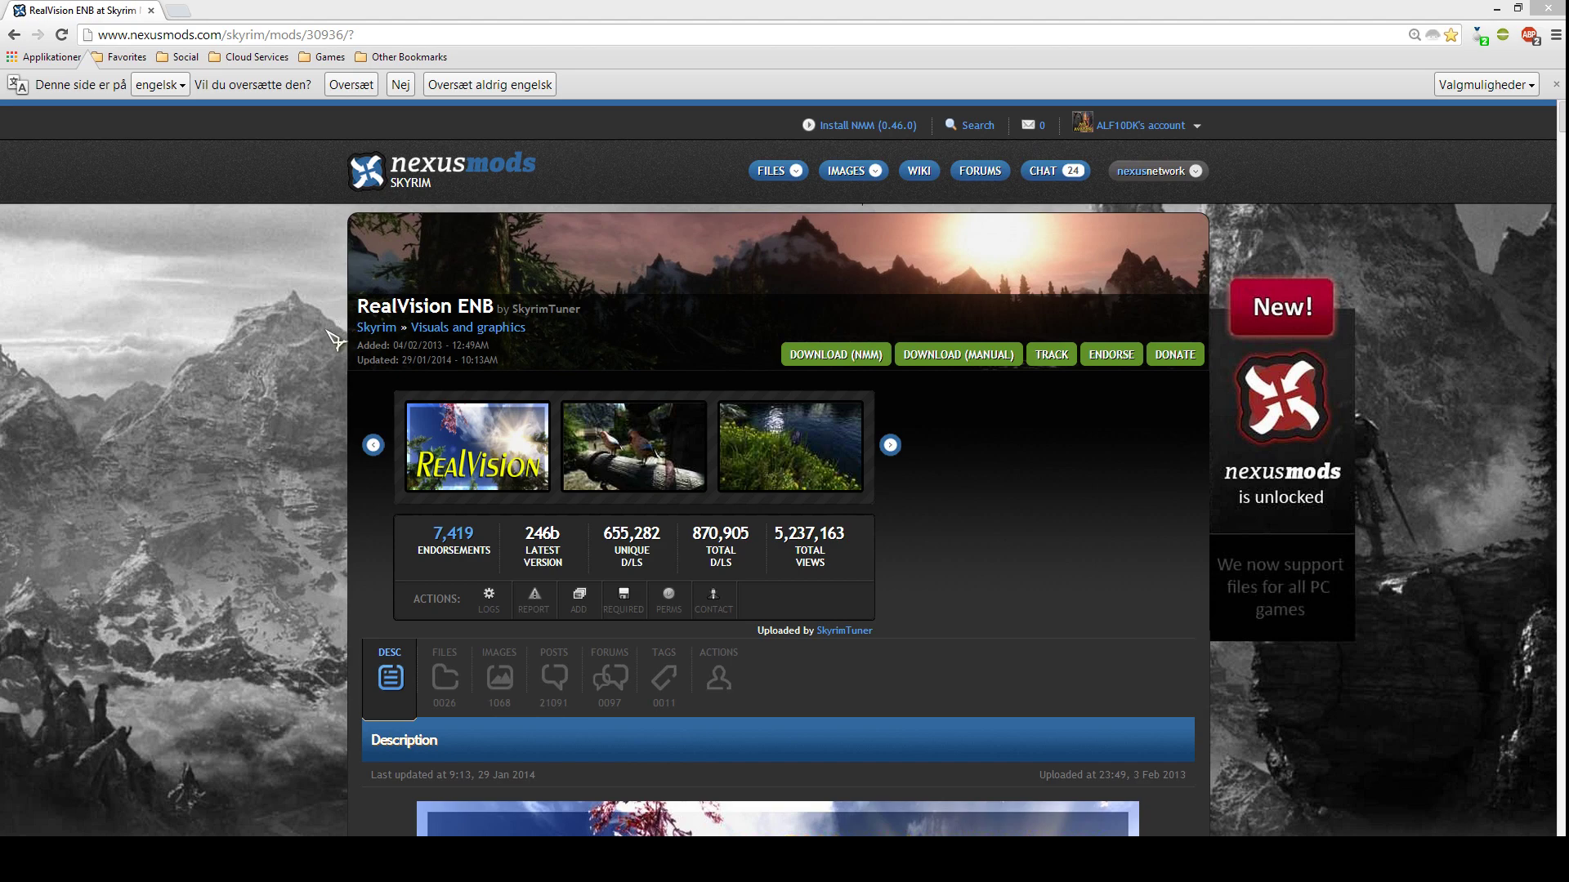
Examine the recommended and essential mods lists in the RealVision ENB description, including the required install order.
{"action": "scroll", "coordinate": [288, 485], "scroll_direction": "down", "scroll_amount": 12}
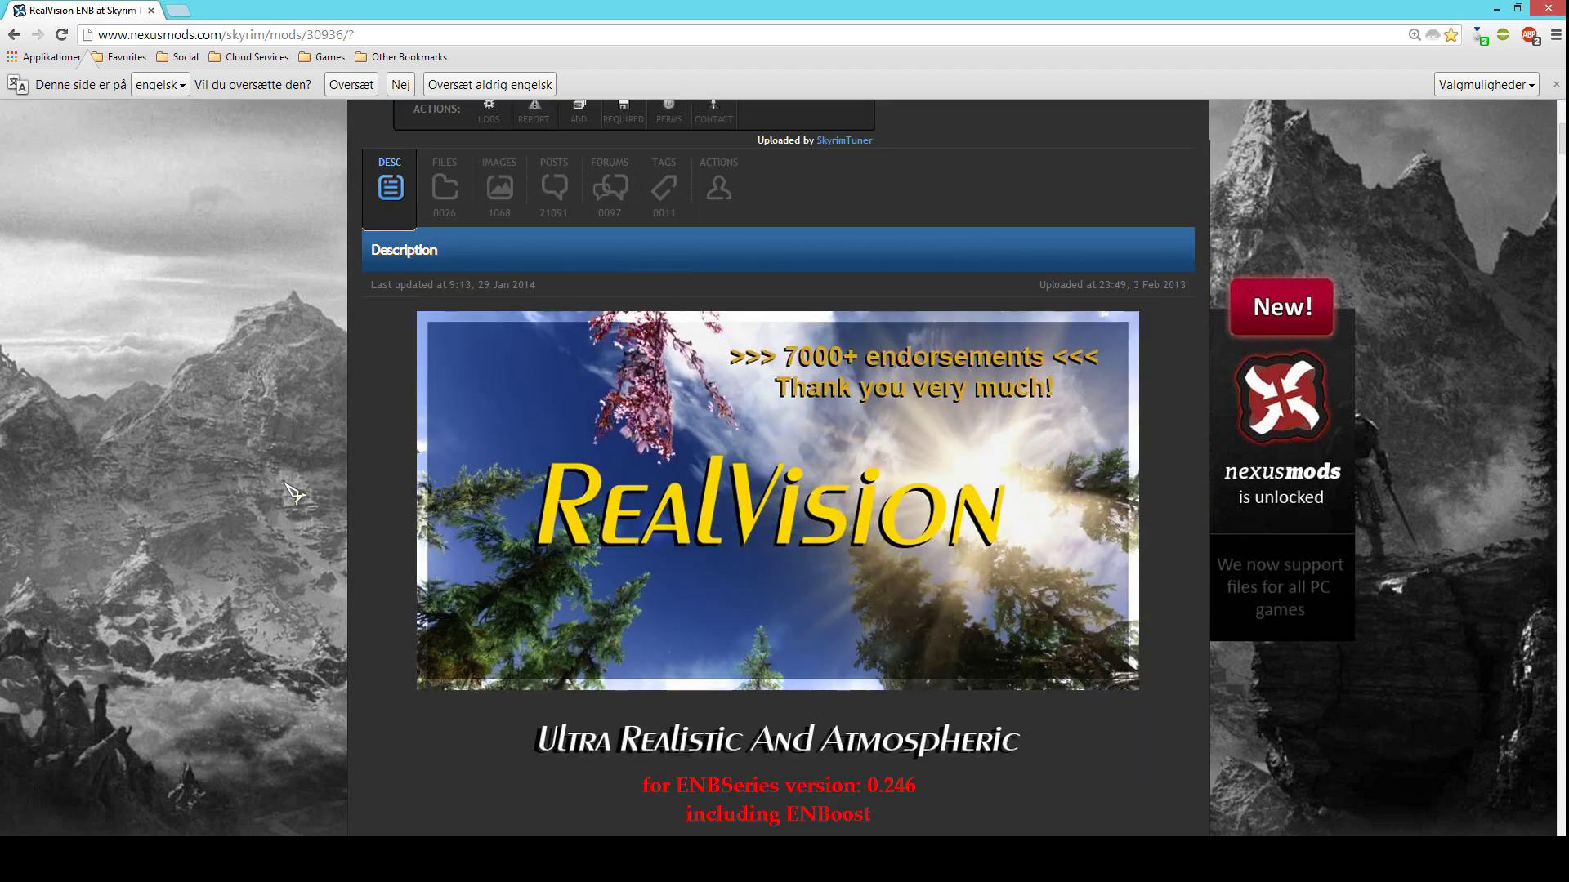
{"action": "scroll", "coordinate": [805, 539], "scroll_direction": "down", "scroll_amount": 15}
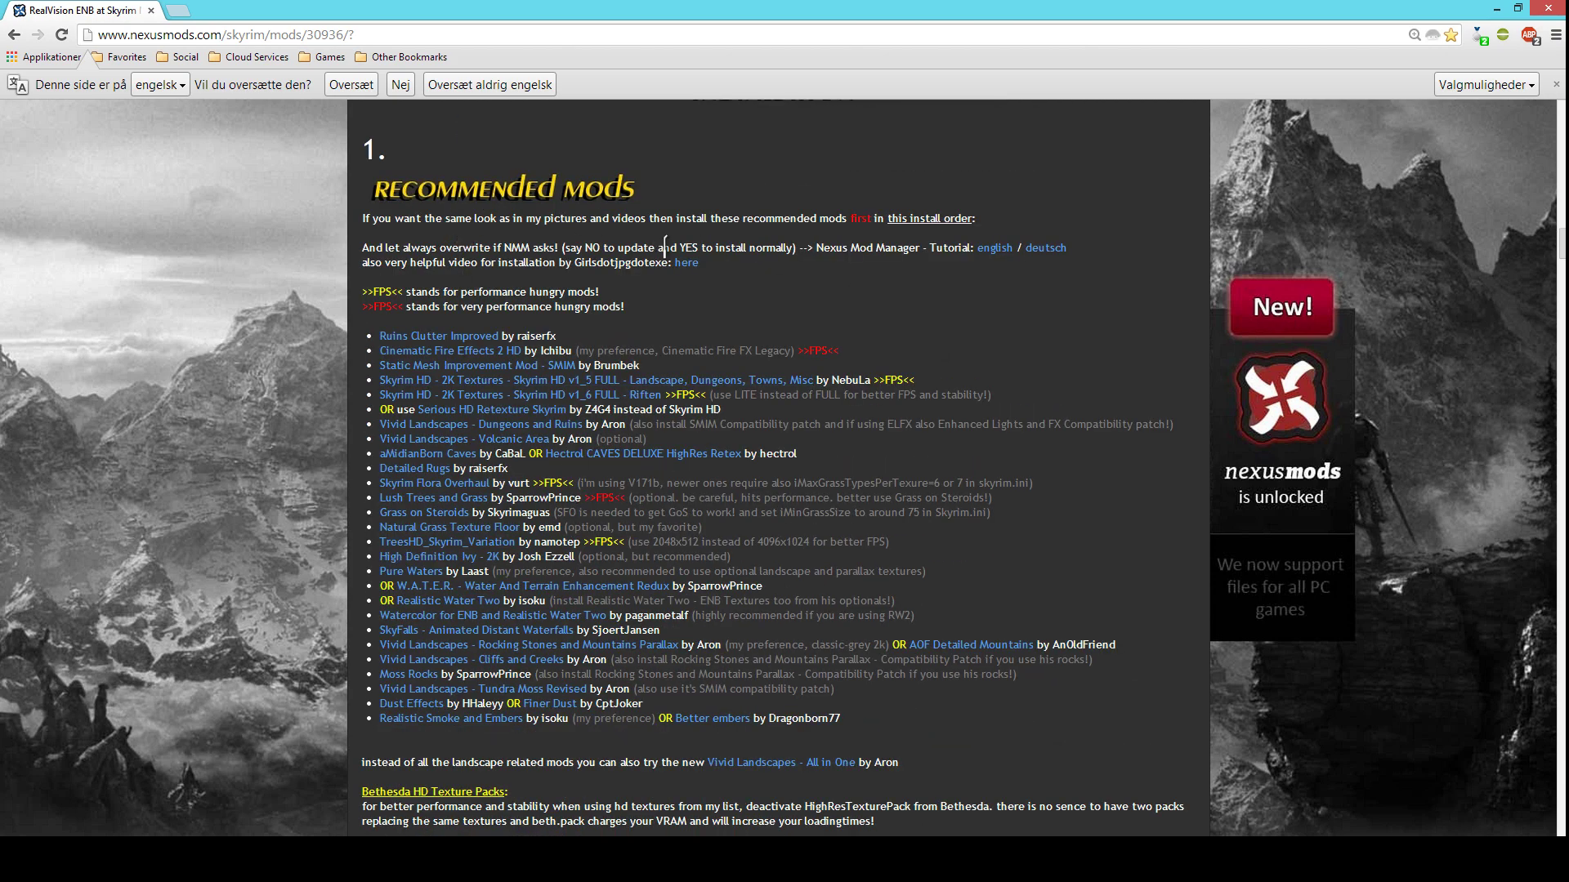
{"action": "scroll", "coordinate": [735, 395], "scroll_direction": "up", "scroll_amount": 15}
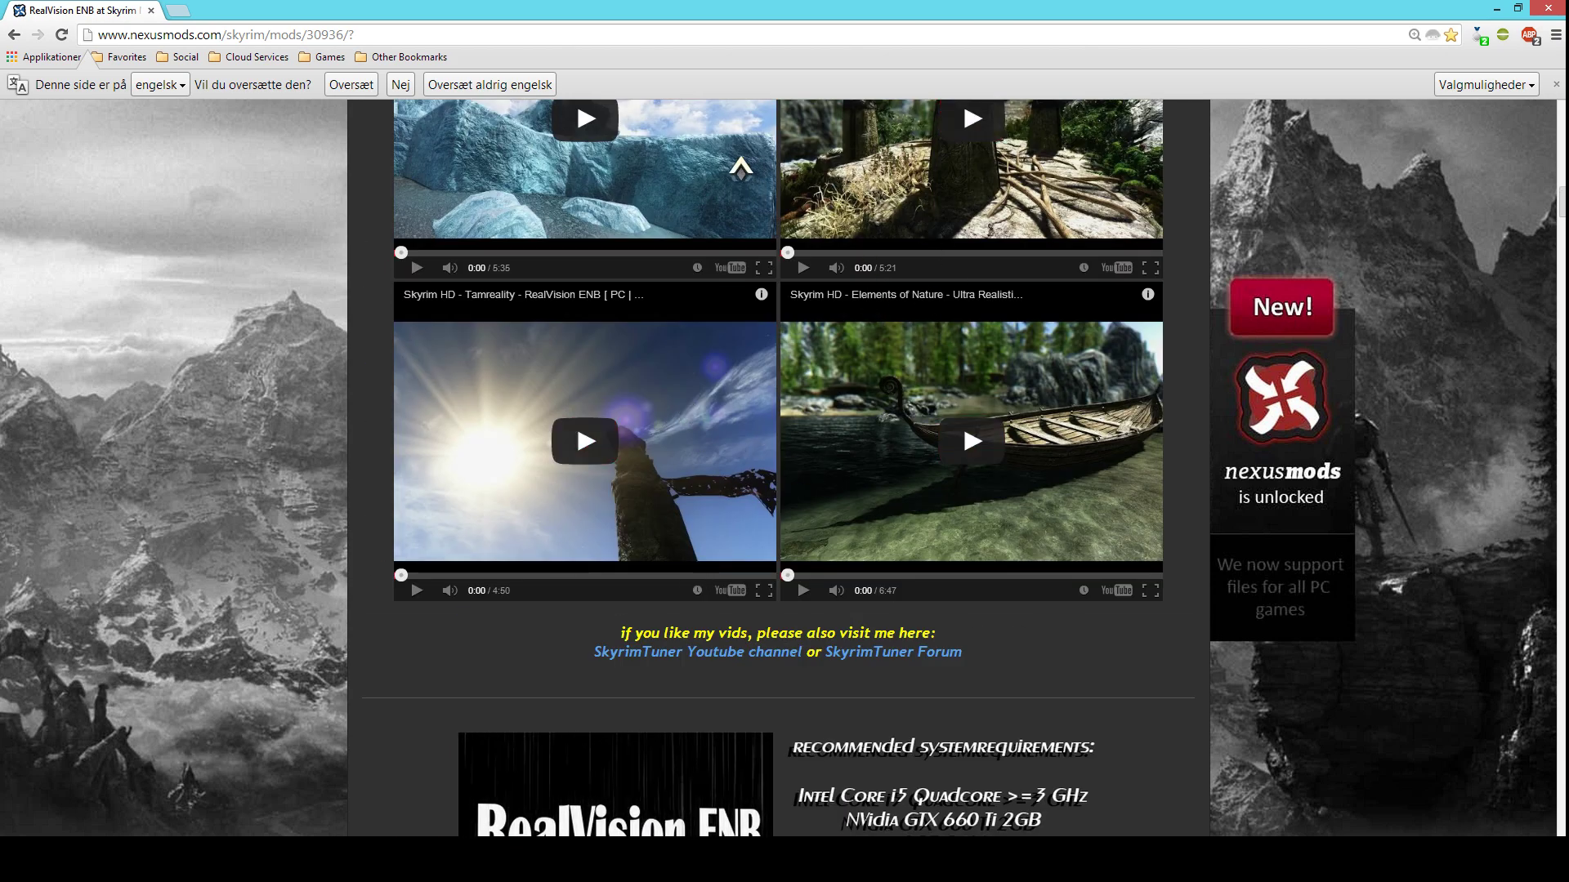
{"action": "scroll", "coordinate": [717, 472], "scroll_direction": "down", "scroll_amount": 13}
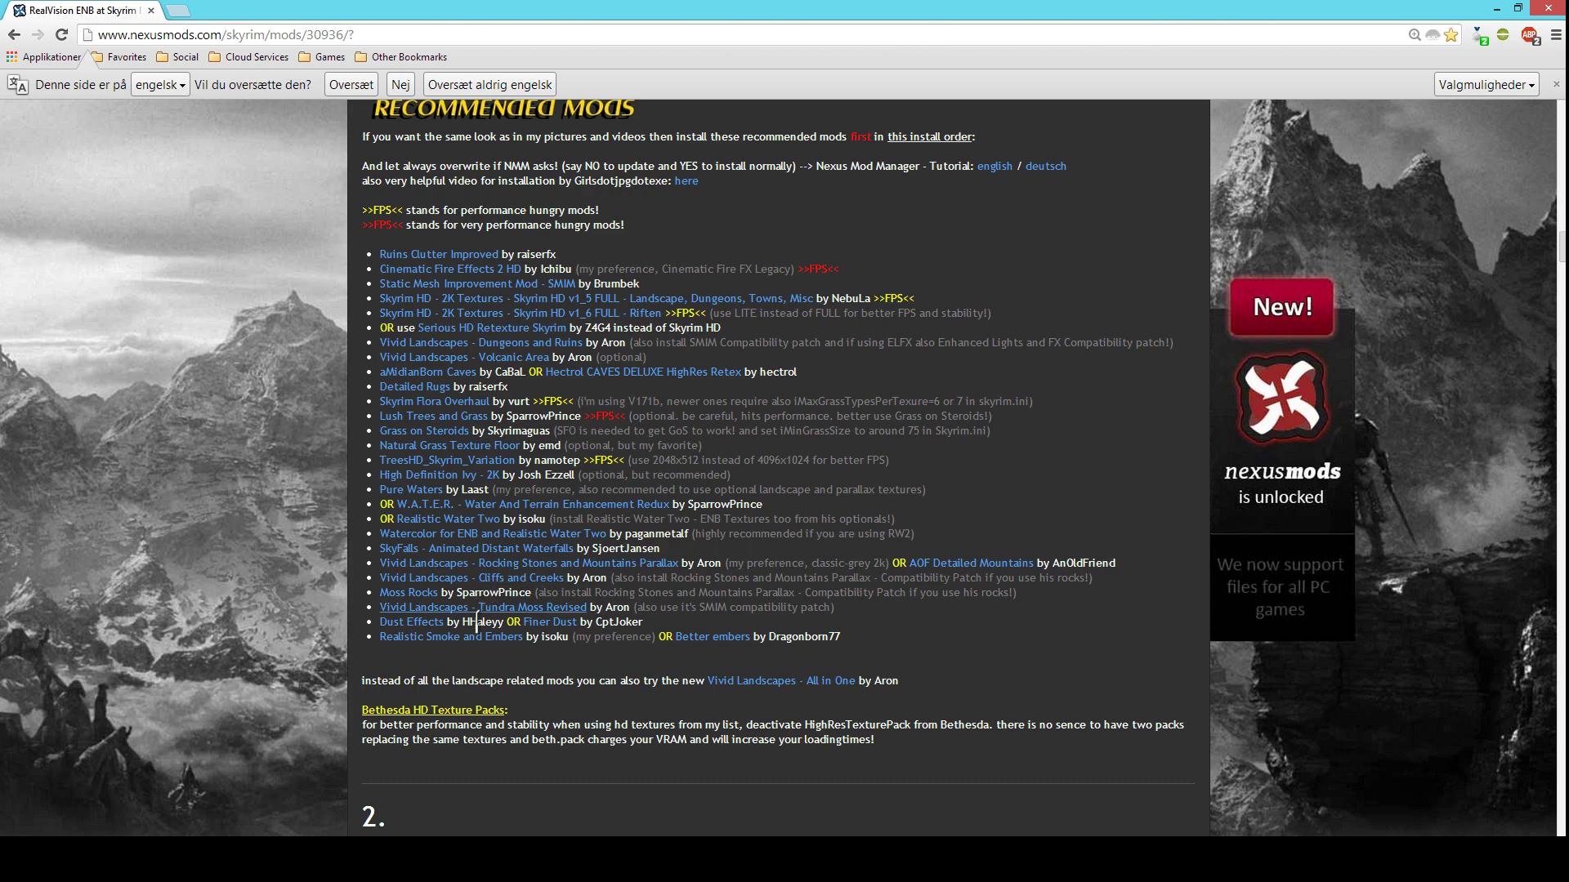
{"action": "scroll", "coordinate": [484, 648], "scroll_direction": "down", "scroll_amount": 2}
{"action": "scroll", "coordinate": [484, 648], "scroll_direction": "down", "scroll_amount": 1}
{"action": "scroll", "coordinate": [480, 609], "scroll_direction": "up", "scroll_amount": 1}
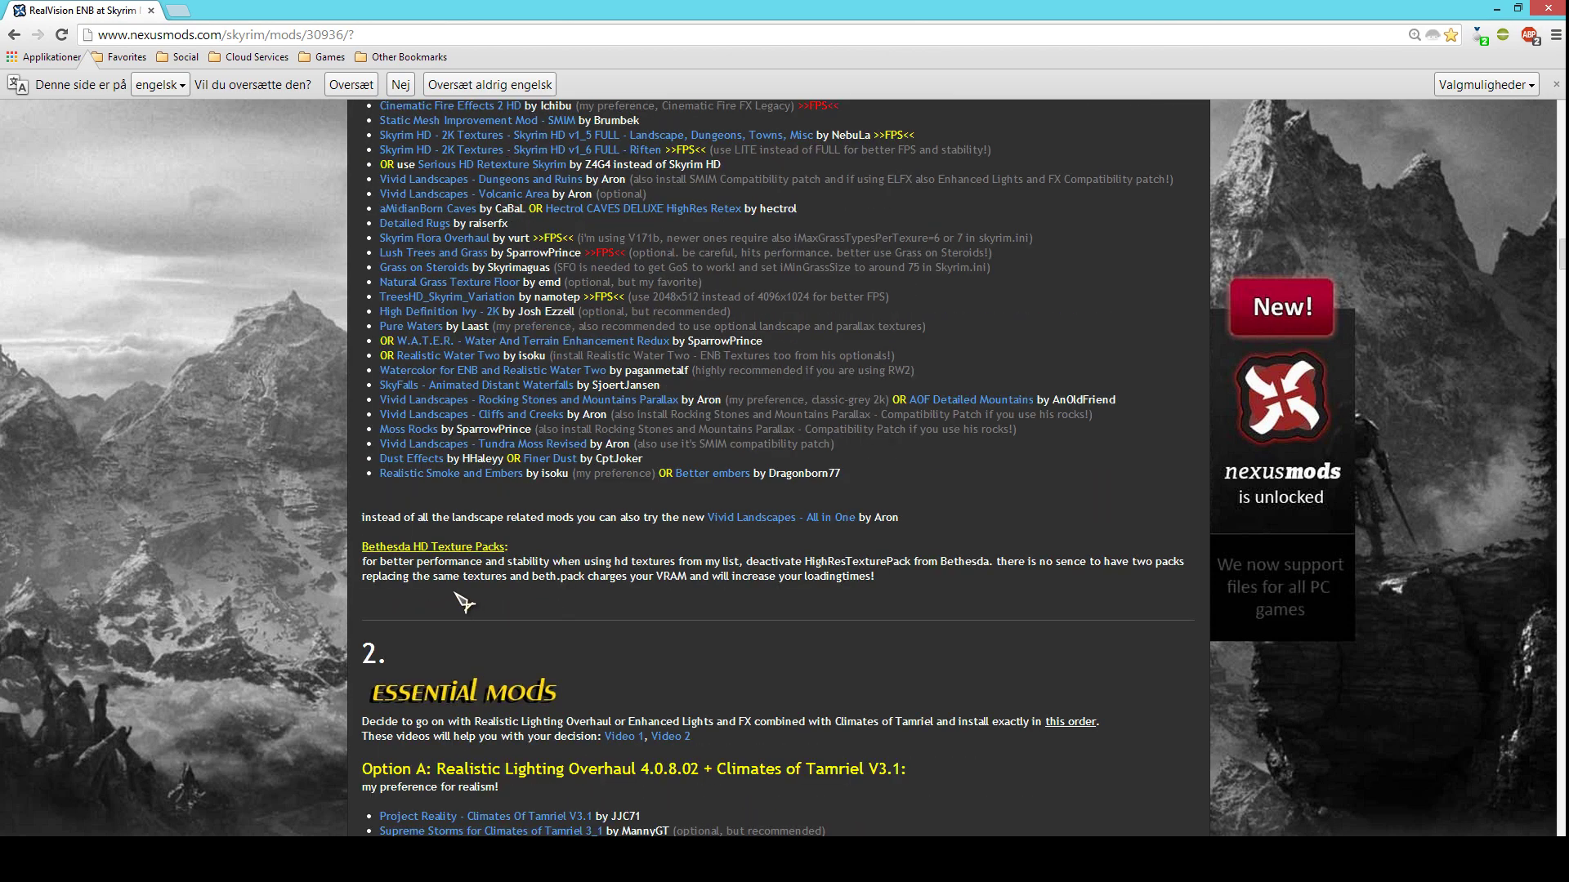
{"action": "scroll", "coordinate": [460, 603], "scroll_direction": "up", "scroll_amount": 3}
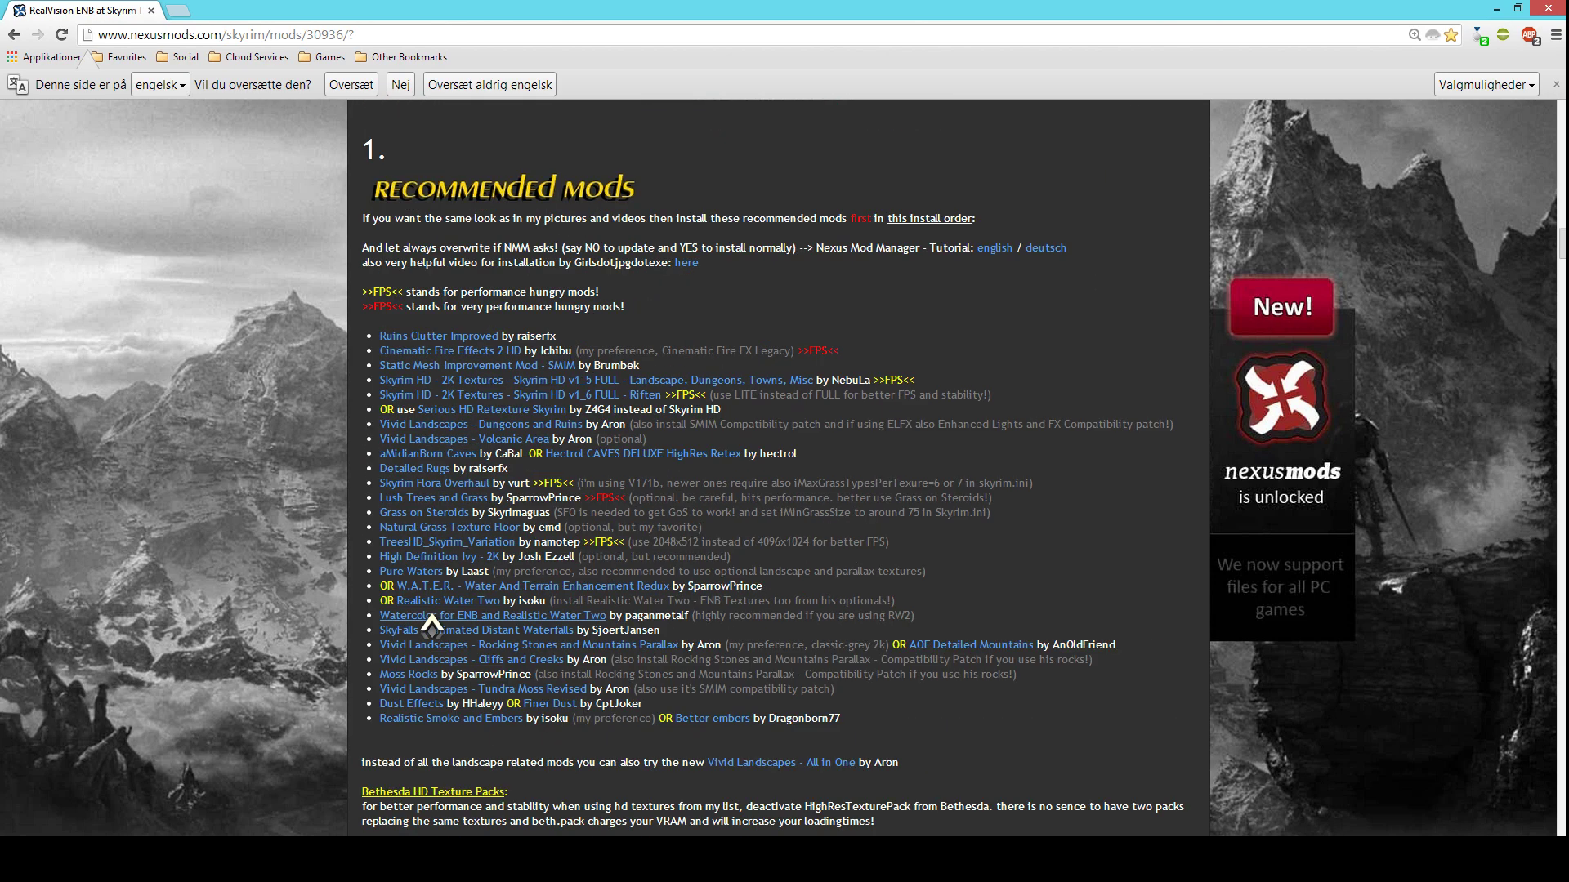
{"action": "scroll", "coordinate": [482, 735], "scroll_direction": "down", "scroll_amount": 3}
{"action": "scroll", "coordinate": [513, 740], "scroll_direction": "down", "scroll_amount": 2}
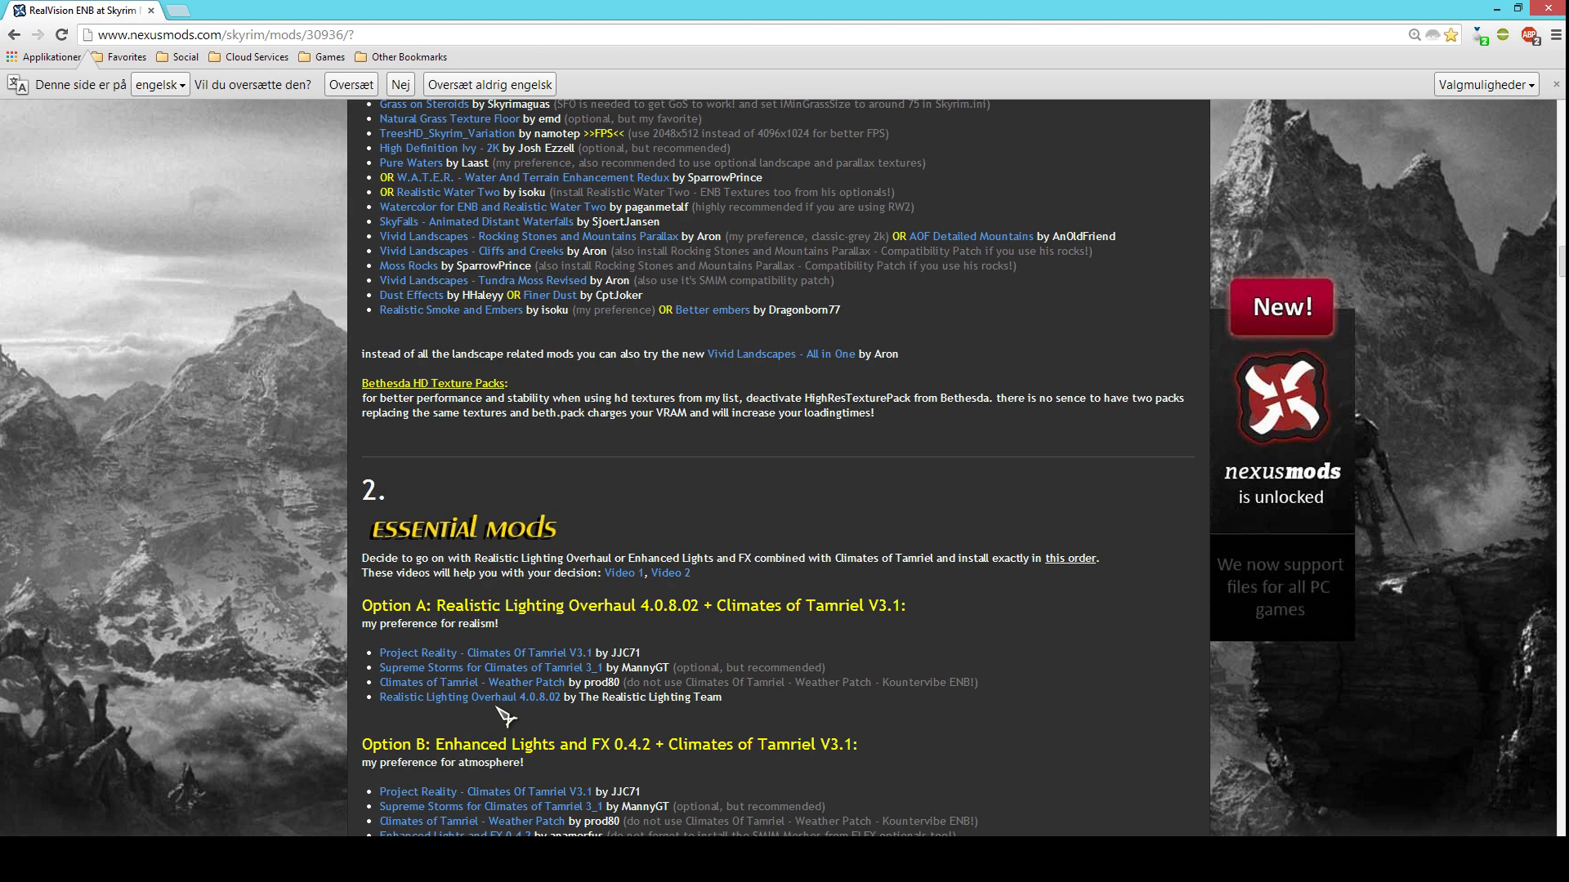
{"action": "scroll", "coordinate": [515, 727], "scroll_direction": "up", "scroll_amount": 15}
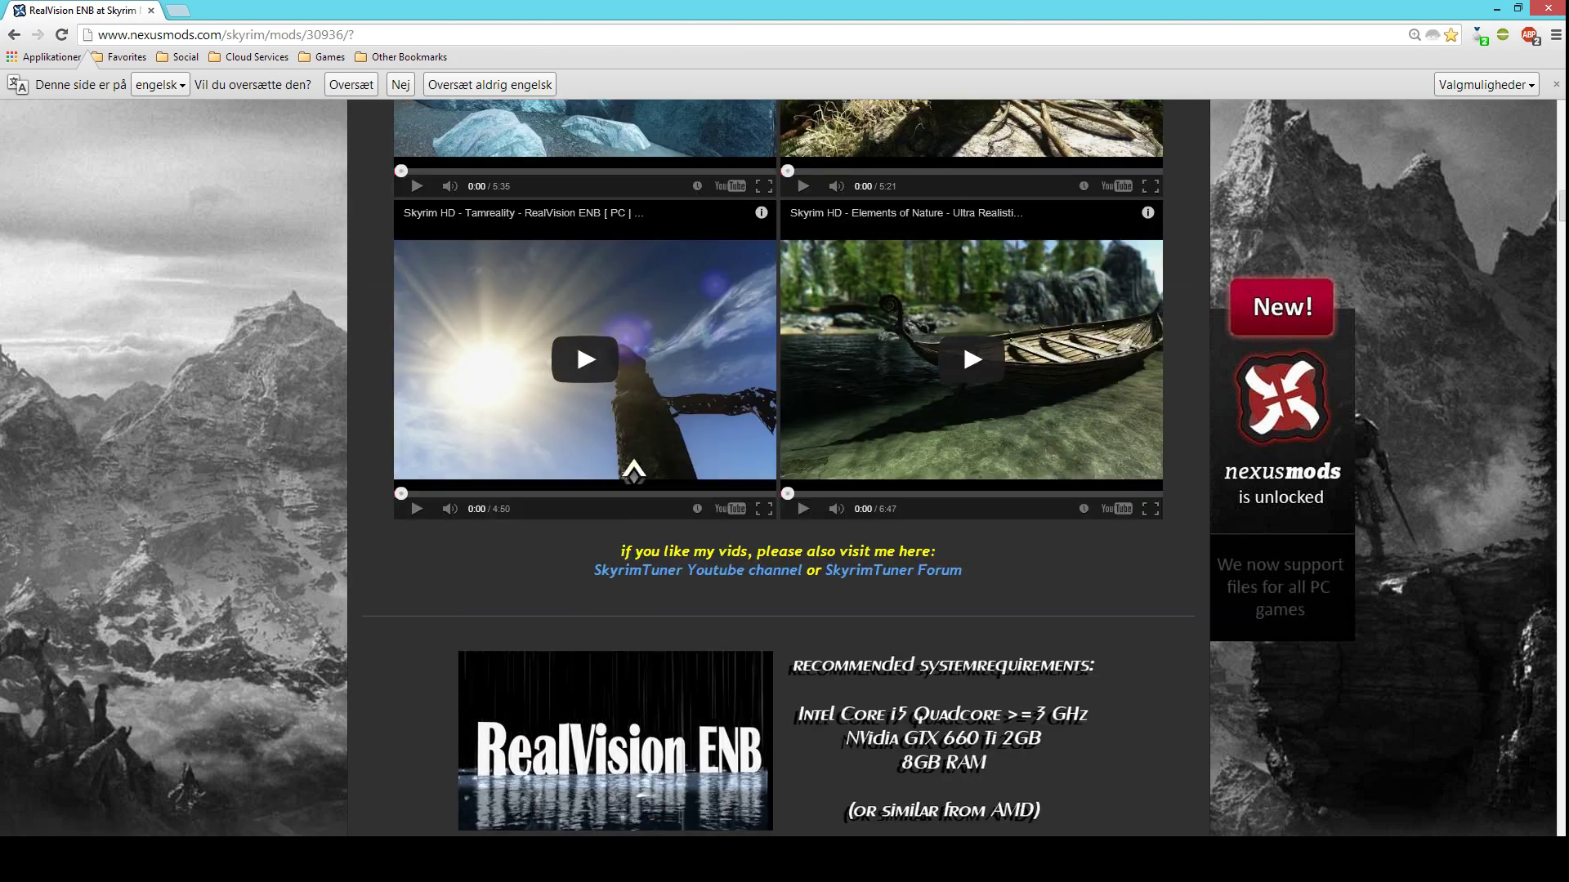
{"action": "scroll", "coordinate": [777, 464], "scroll_direction": "down", "scroll_amount": 7}
{"action": "scroll", "coordinate": [777, 464], "scroll_direction": "down", "scroll_amount": 5}
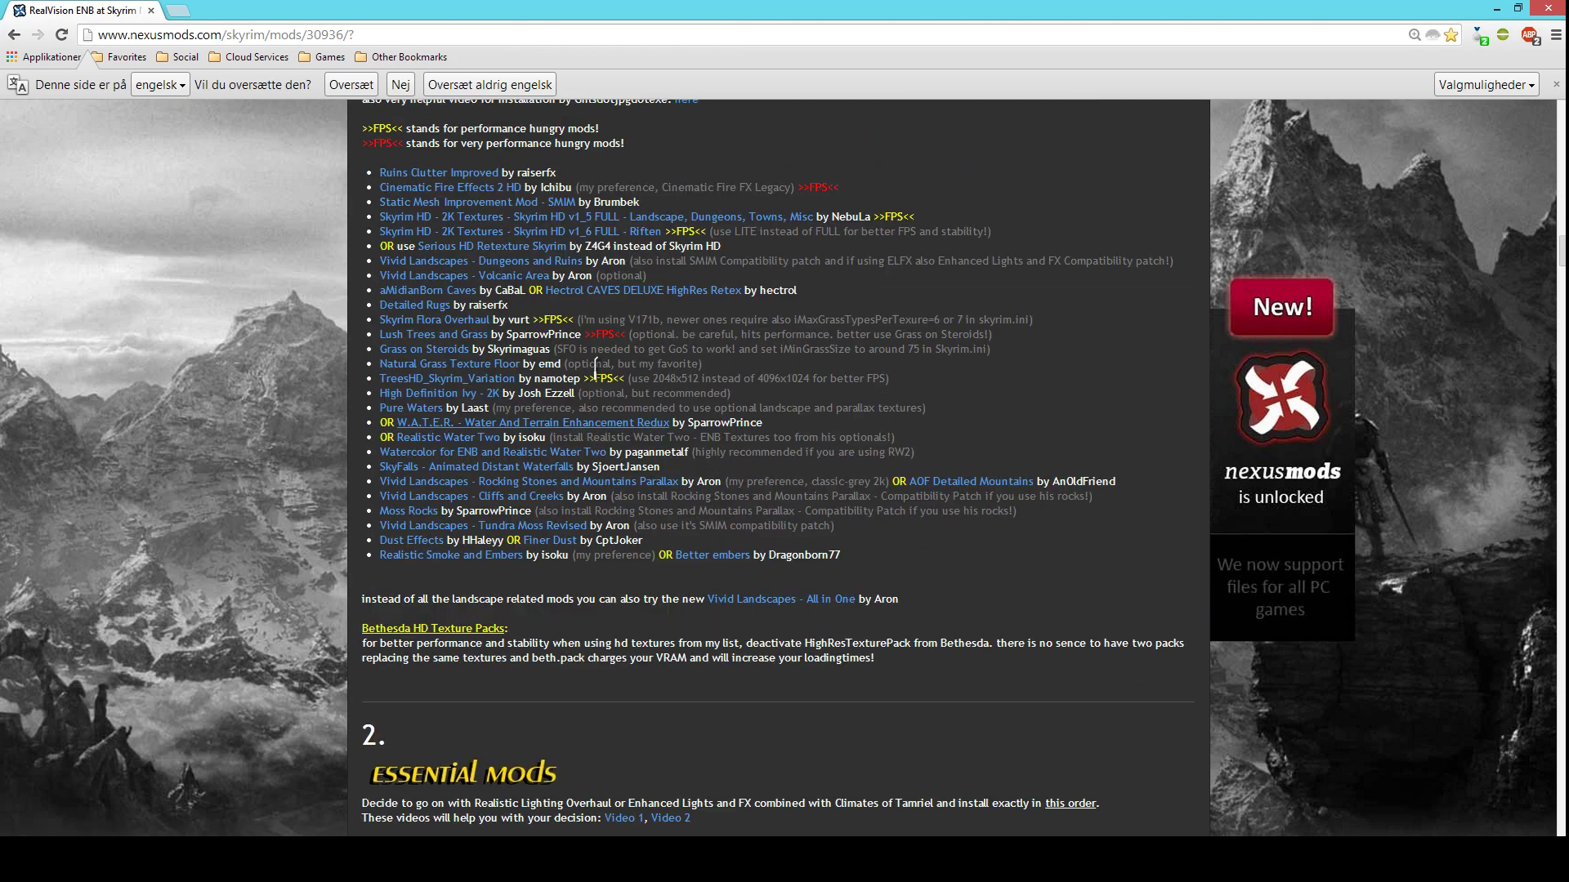
{"action": "scroll", "coordinate": [492, 499], "scroll_direction": "down", "scroll_amount": 4}
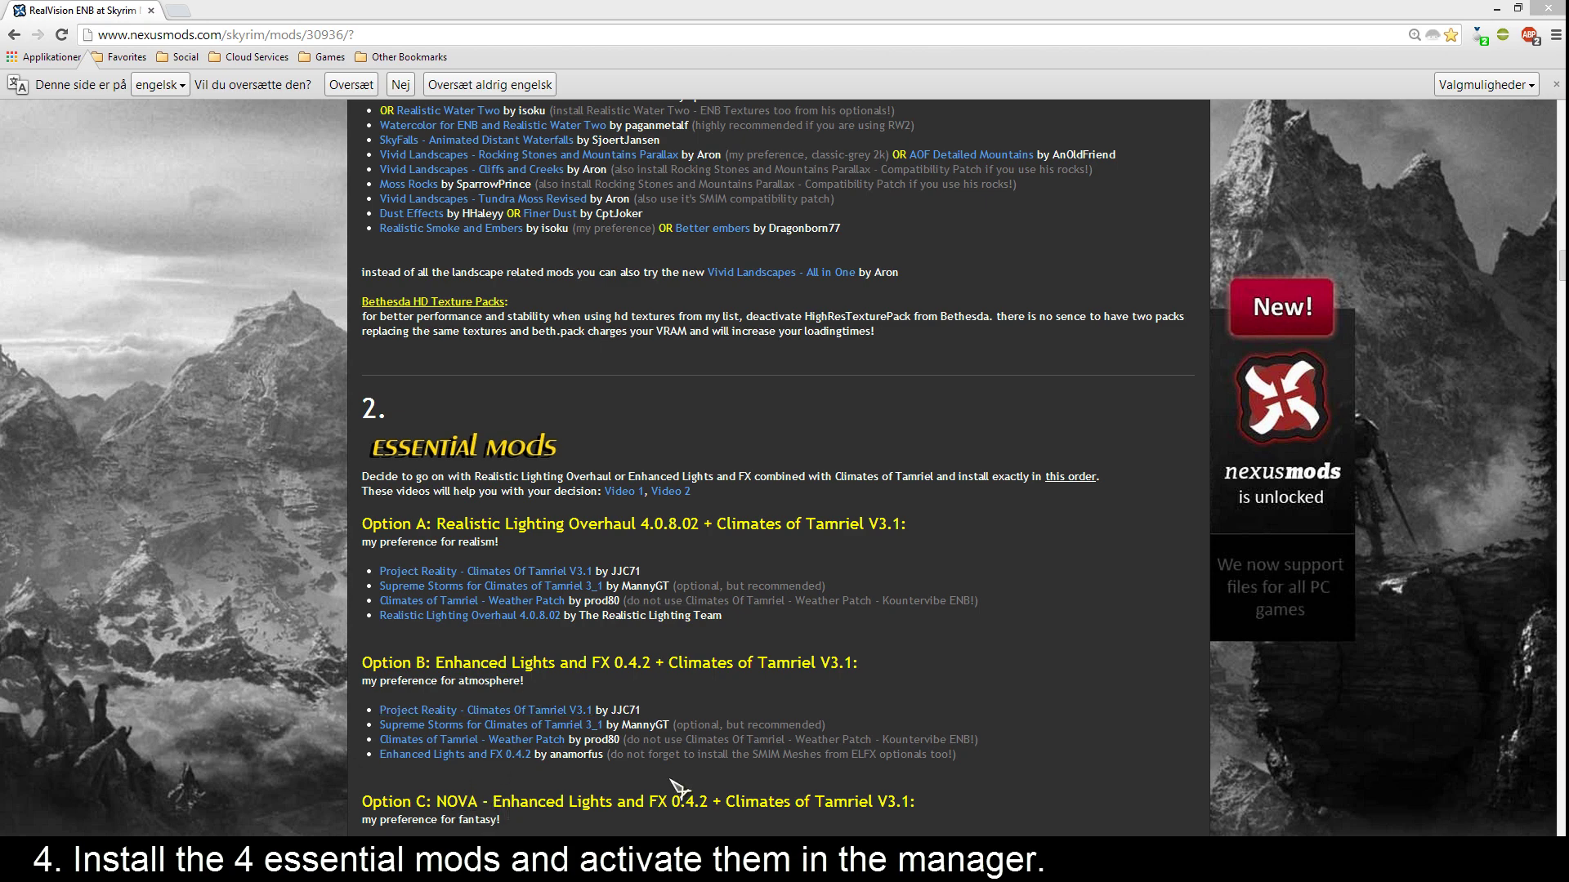
{"action": "scroll", "coordinate": [277, 372], "scroll_direction": "down", "scroll_amount": 3}
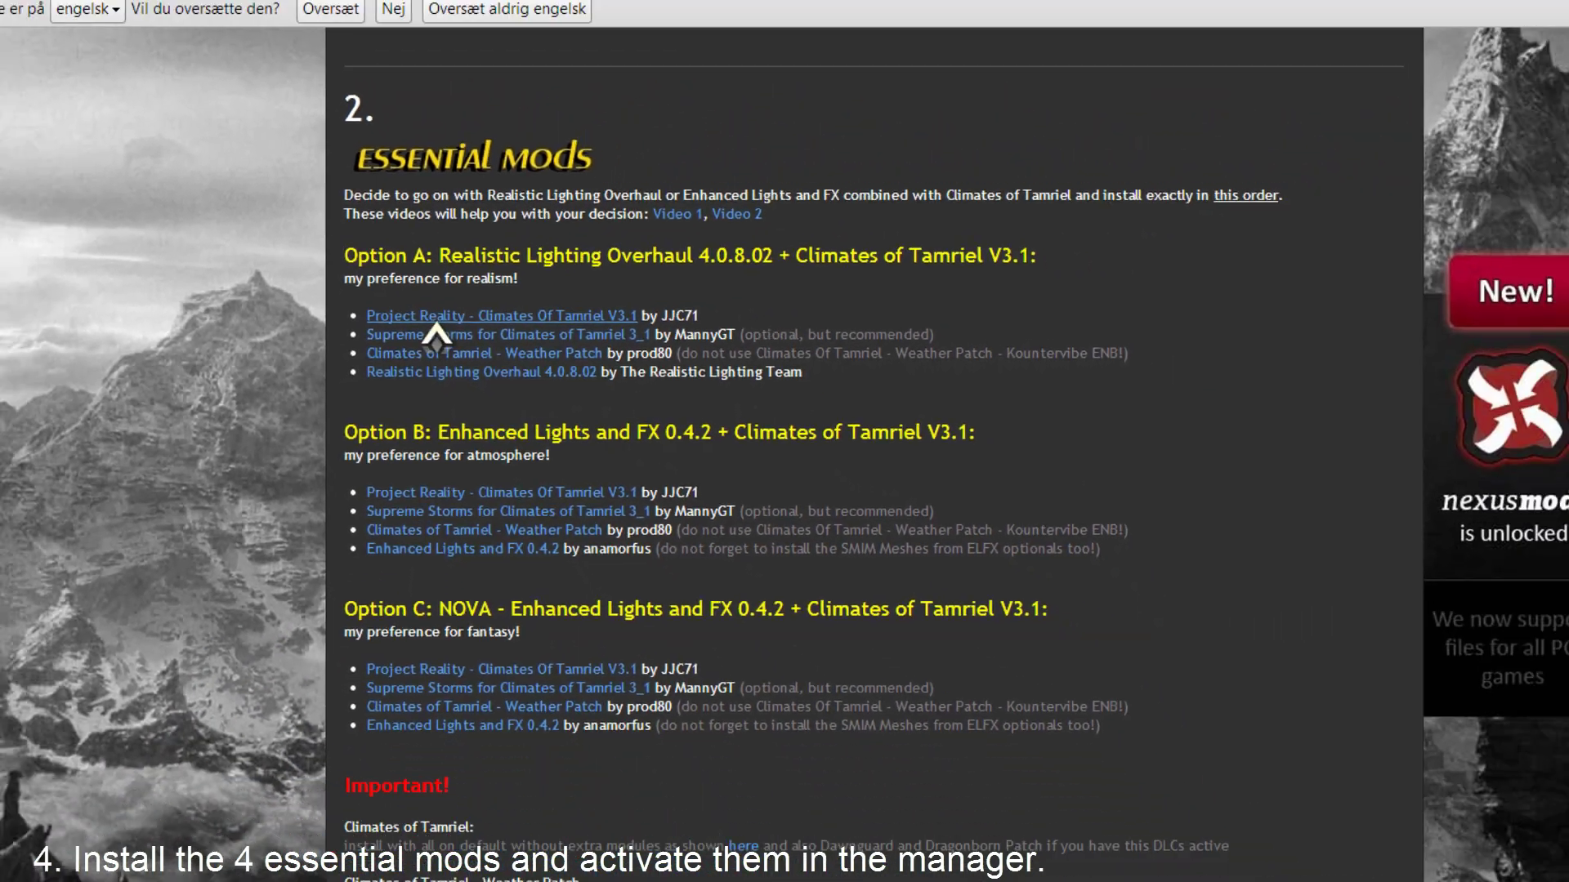
Open Project Reality - Climates Of Tamriel V3.1 from Option A and download the main file Climates Of Tamriel - V3-1 with the manager.
{"action": "left_click", "coordinate": [442, 282]}
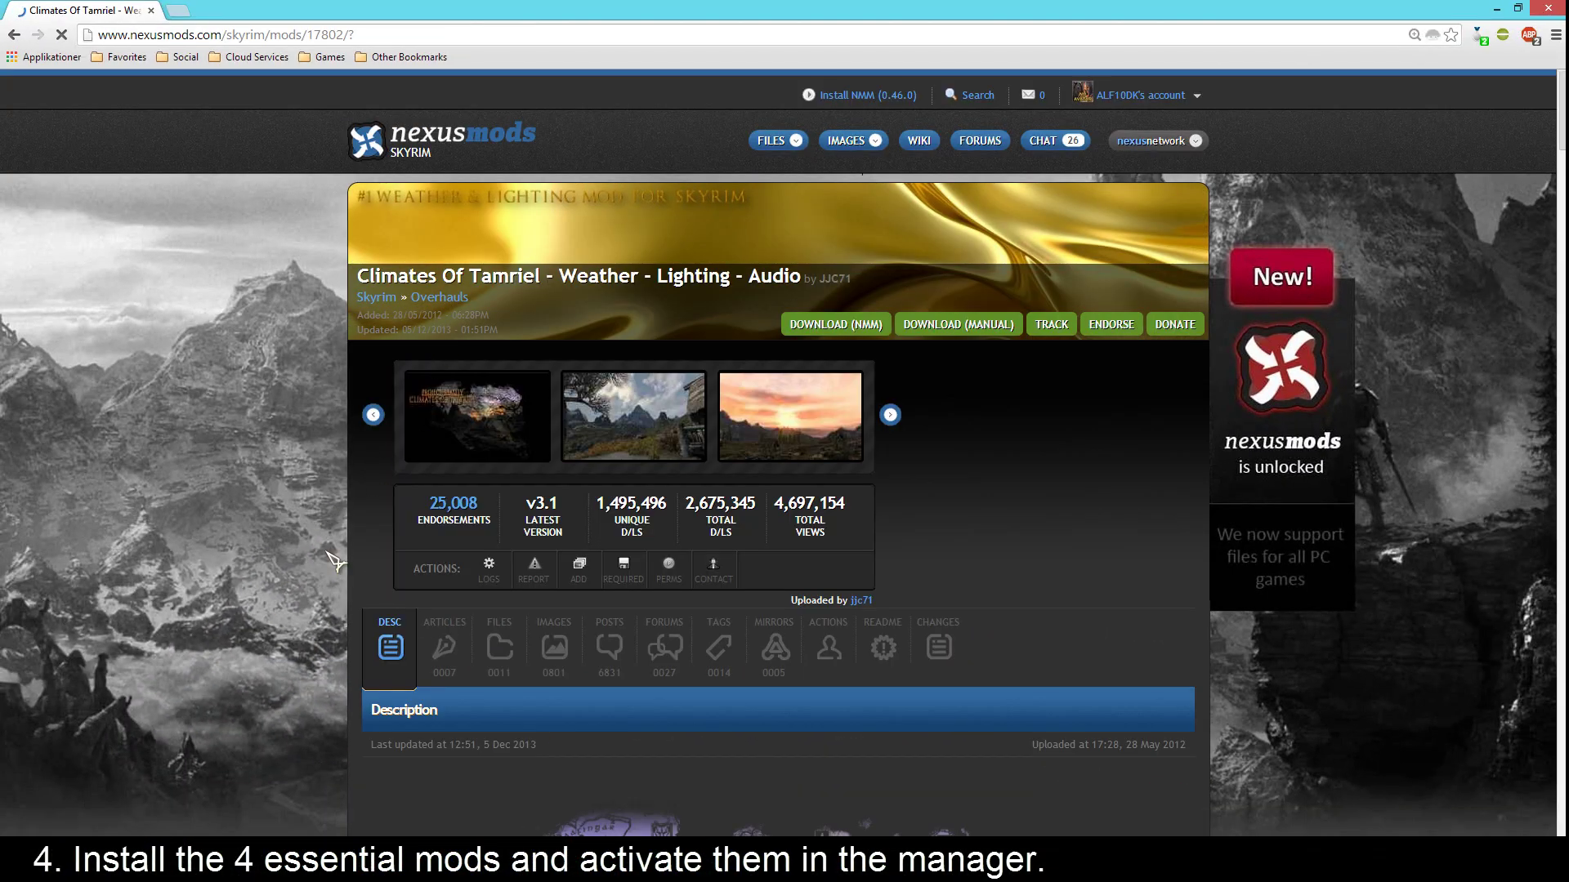
{"action": "left_click", "coordinate": [492, 643]}
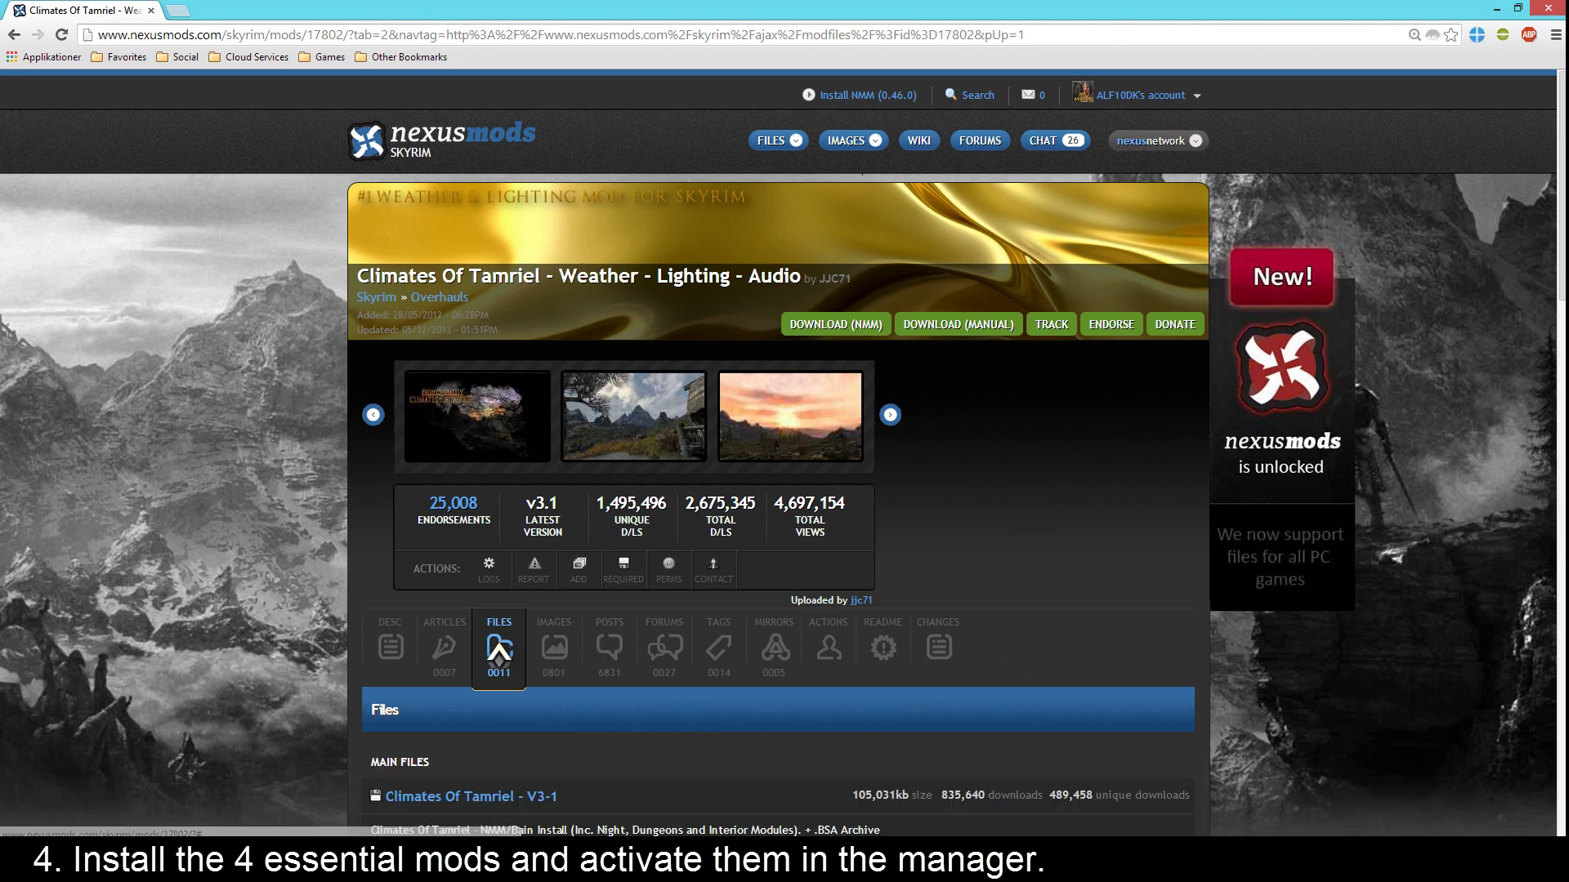
{"action": "scroll", "coordinate": [278, 546], "scroll_direction": "down", "scroll_amount": 3}
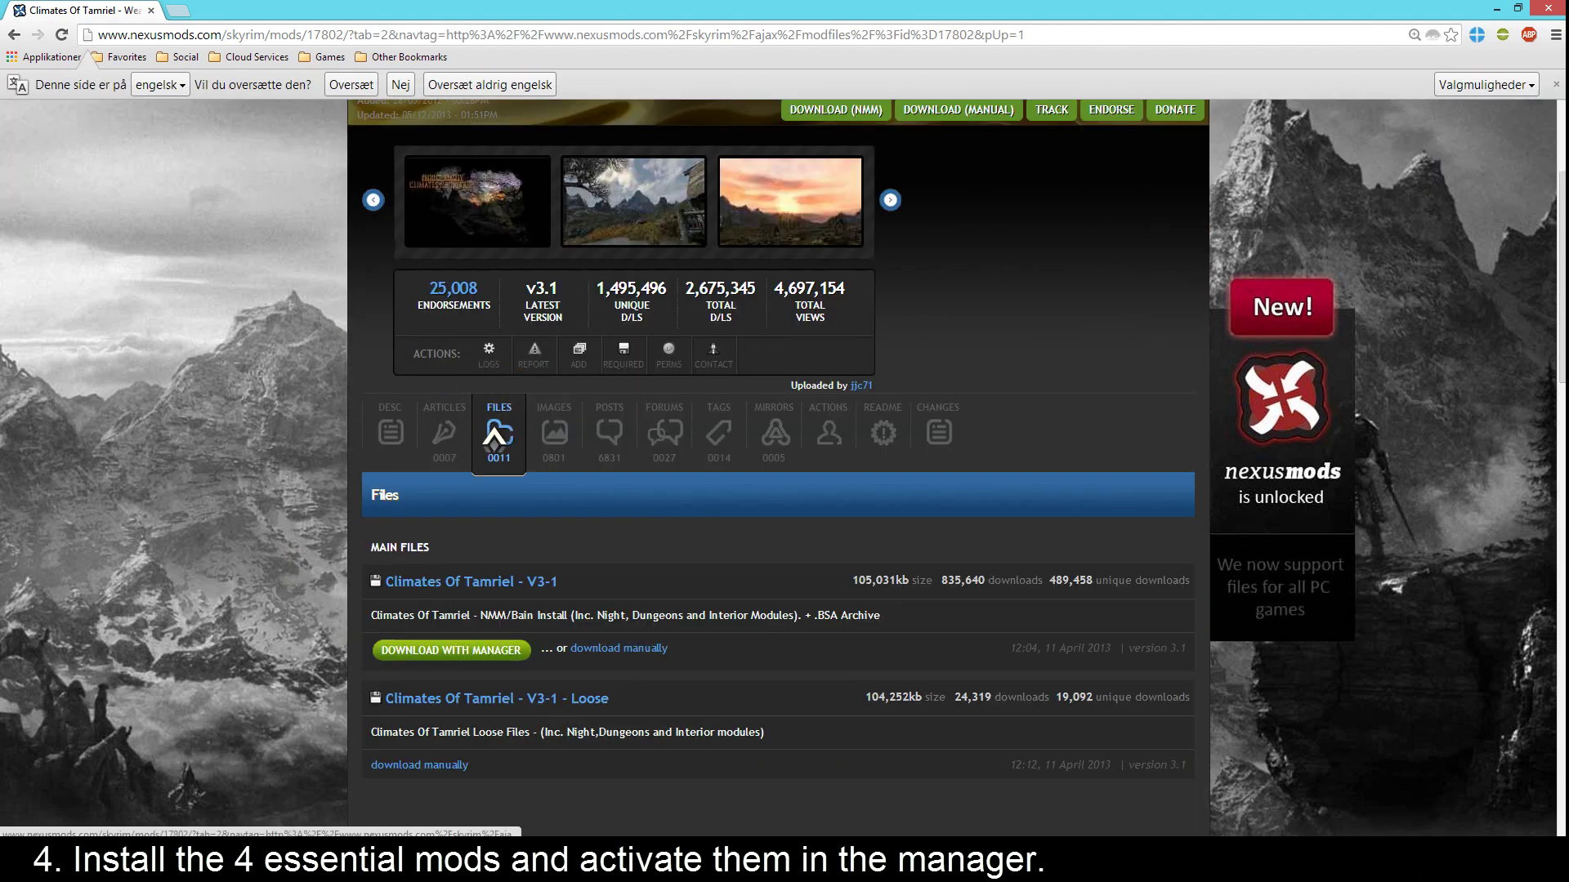
{"action": "scroll", "coordinate": [494, 473], "scroll_direction": "down", "scroll_amount": 1}
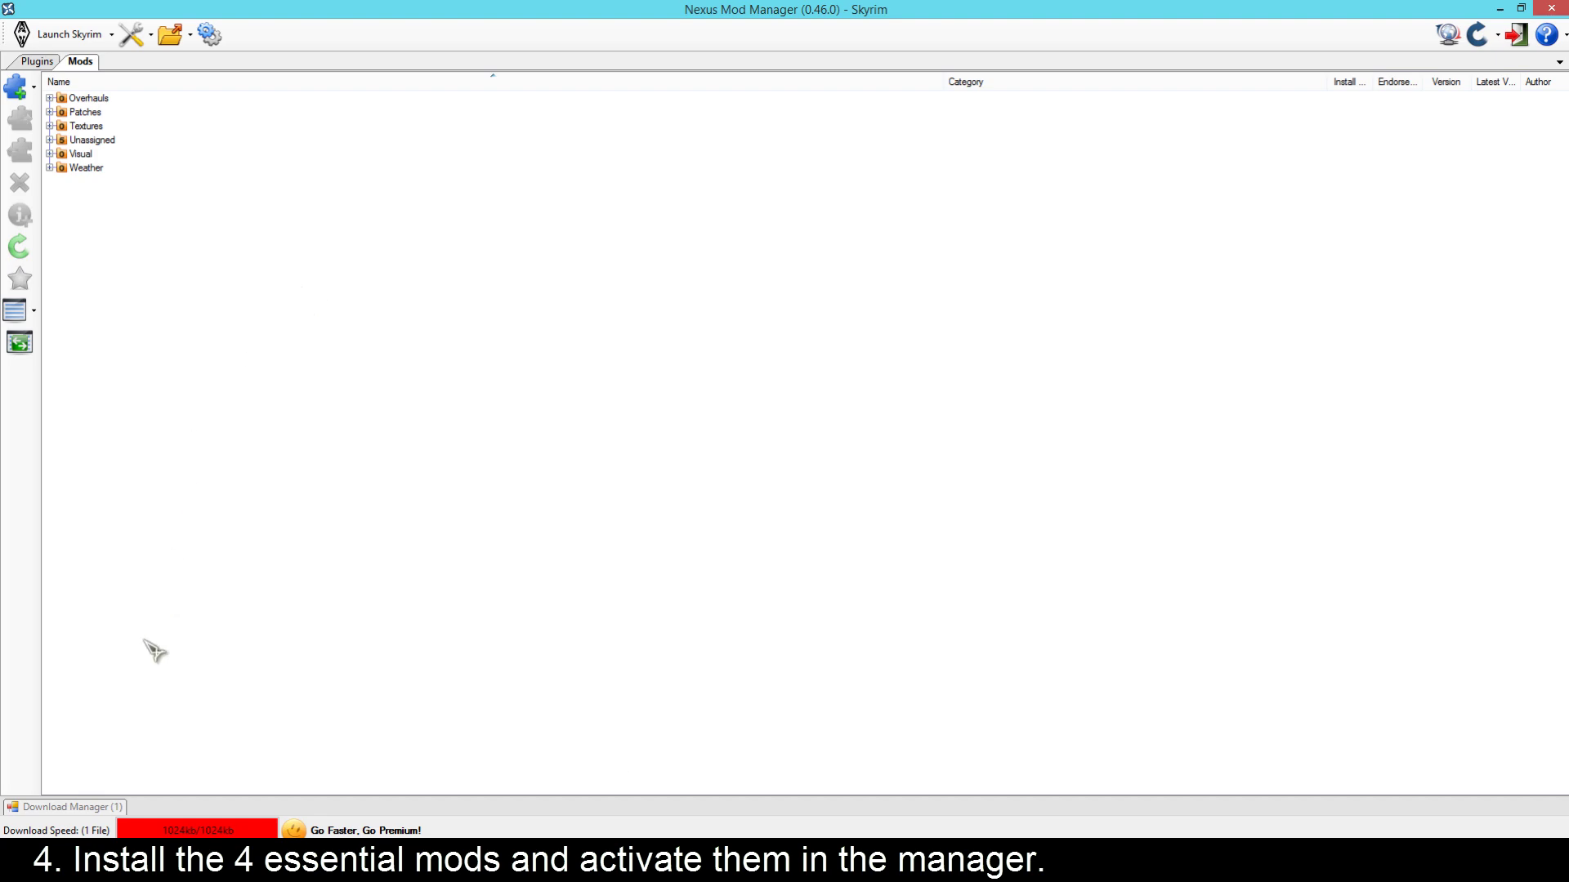
Check the Climates Of Tamriel download in Nexus Mod Manager, and return to the browser to go back from the mod's files page.
{"action": "left_click", "coordinate": [91, 806]}
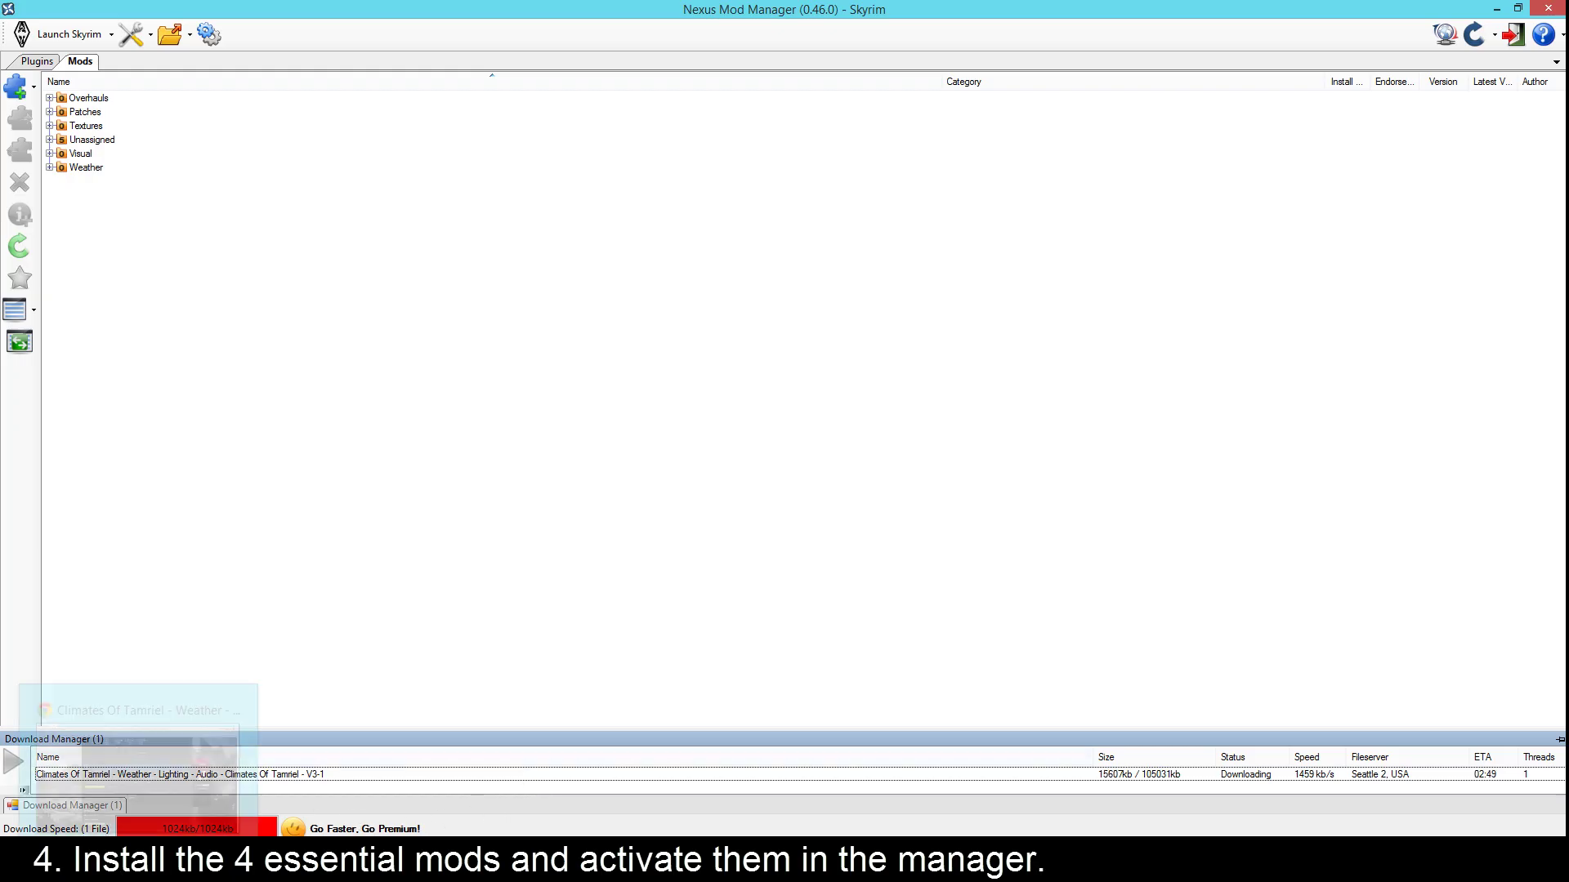
{"action": "left_click", "coordinate": [203, 808]}
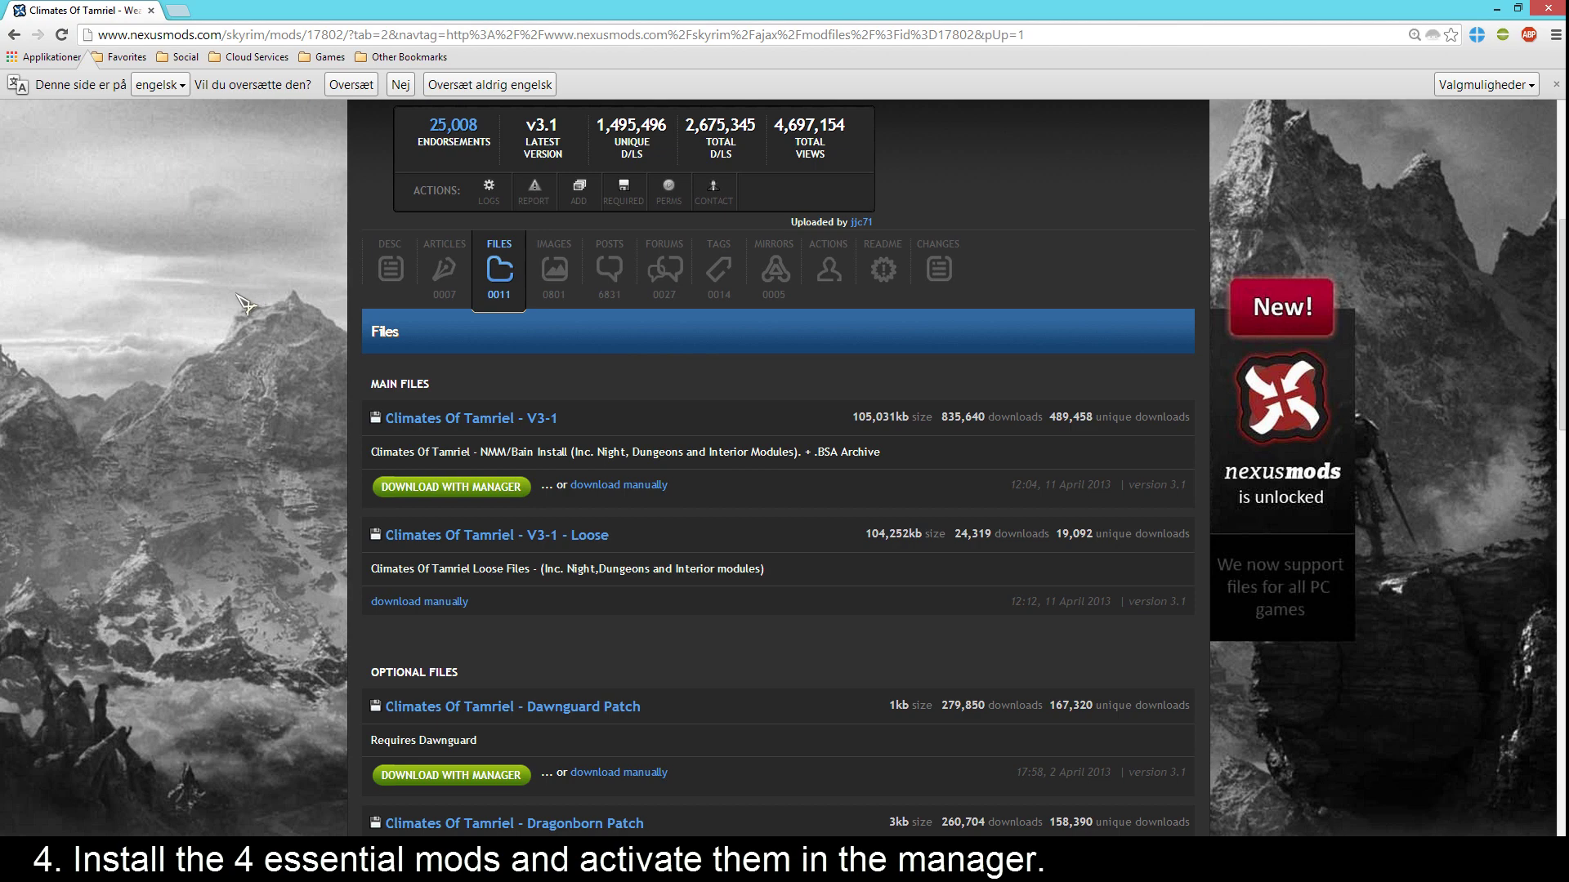
{"action": "scroll", "coordinate": [237, 295], "scroll_direction": "up", "scroll_amount": 4}
{"action": "left_click", "coordinate": [13, 35]}
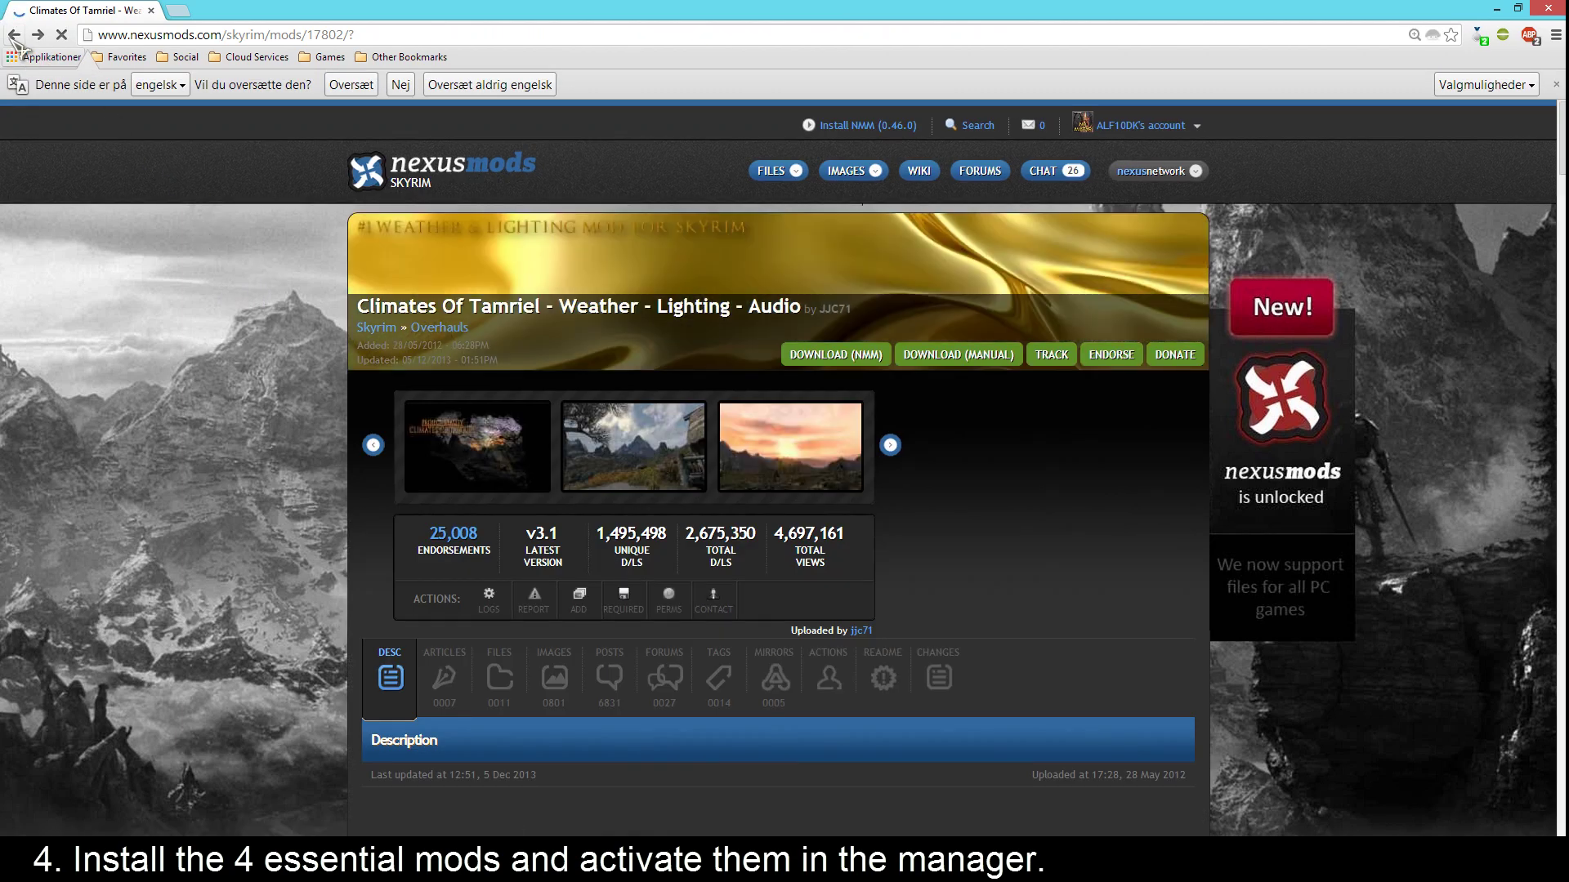
Return to the RealVision ENB description and review its installation section and essential mods list.
{"action": "left_click", "coordinate": [13, 35]}
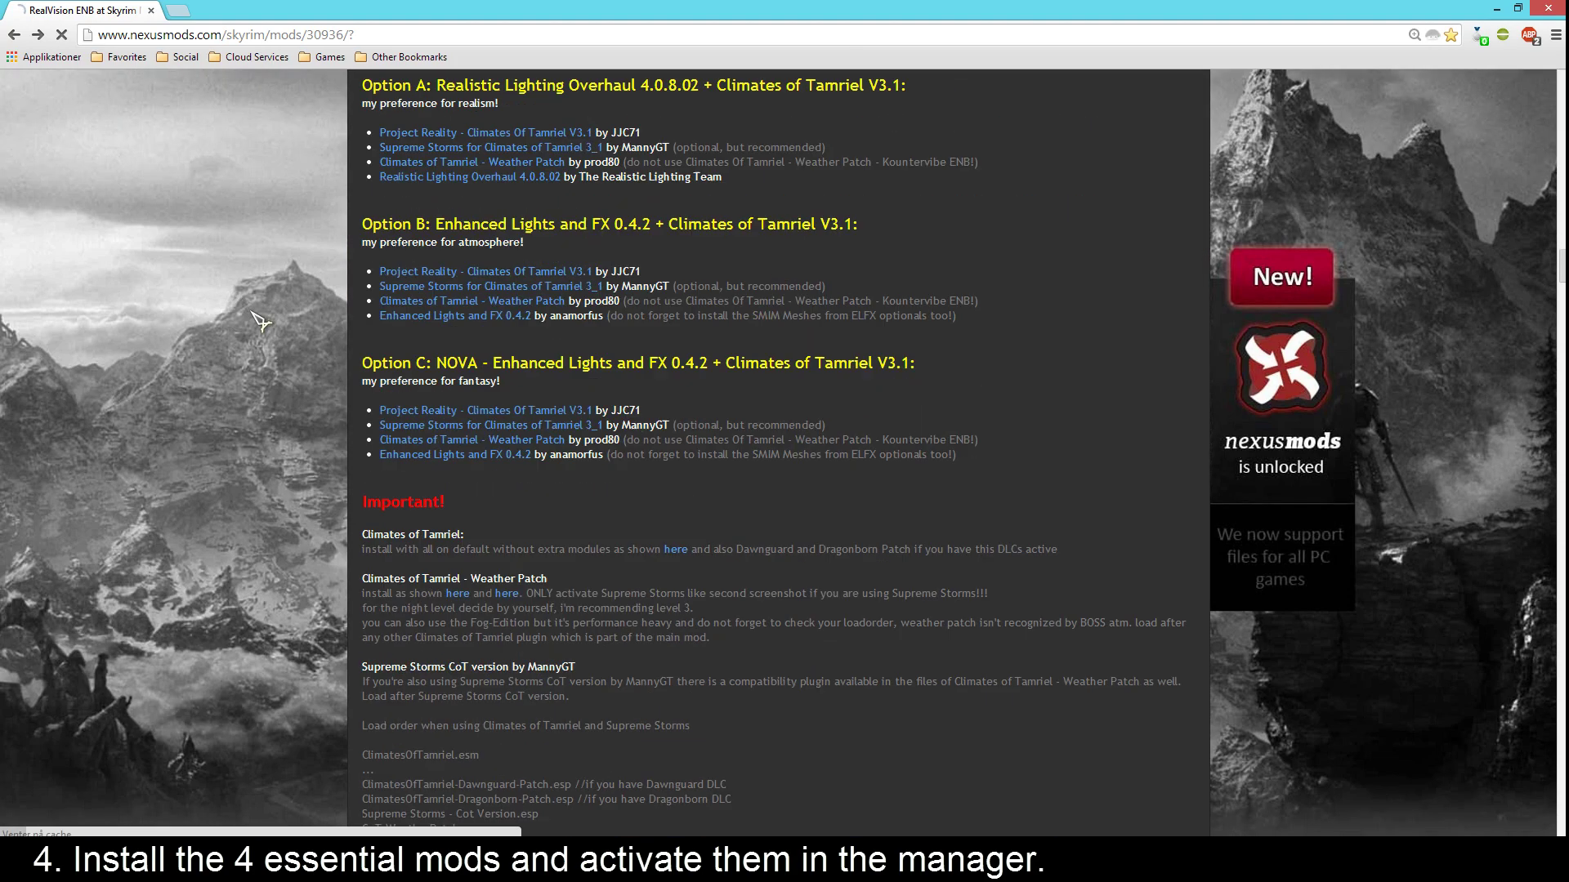
{"action": "scroll", "coordinate": [258, 335], "scroll_direction": "down", "scroll_amount": 10}
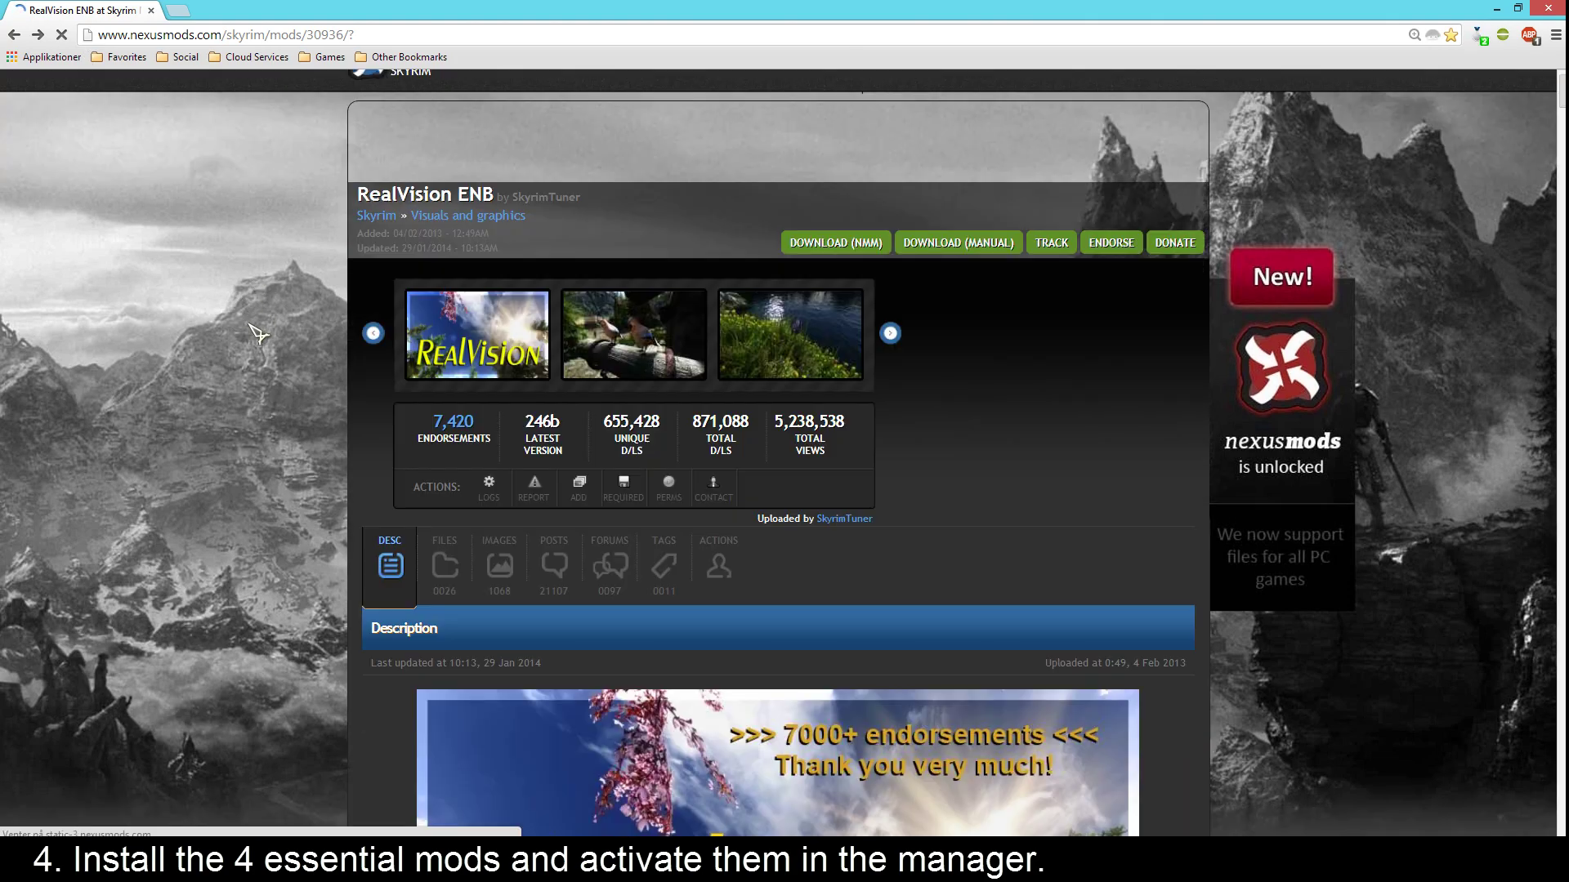
{"action": "scroll", "coordinate": [258, 337], "scroll_direction": "down", "scroll_amount": 15}
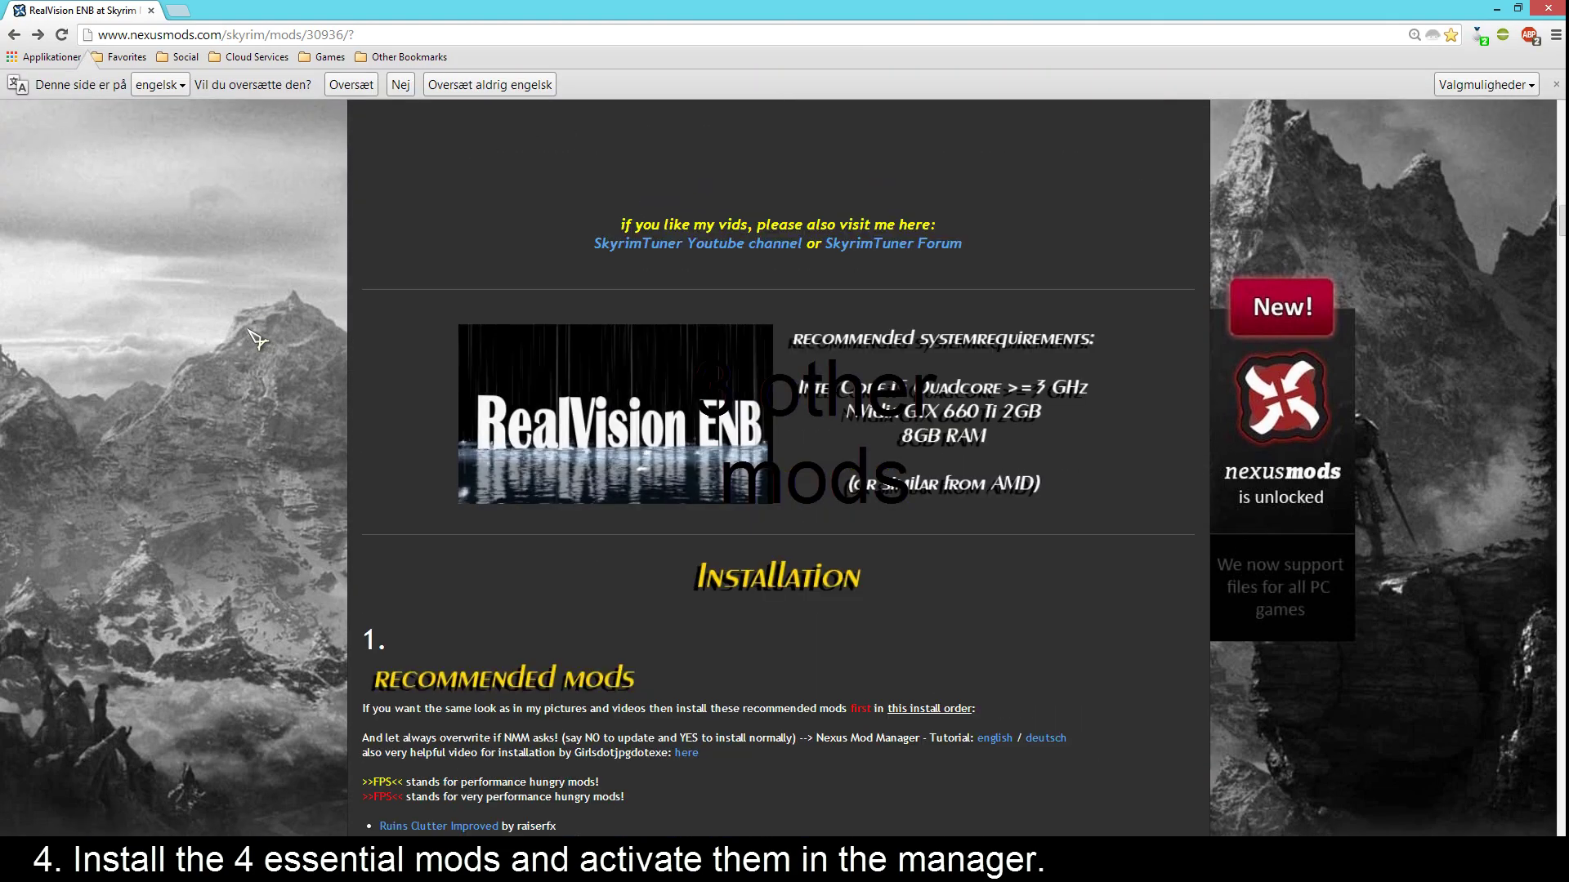
{"action": "scroll", "coordinate": [257, 339], "scroll_direction": "down", "scroll_amount": 3}
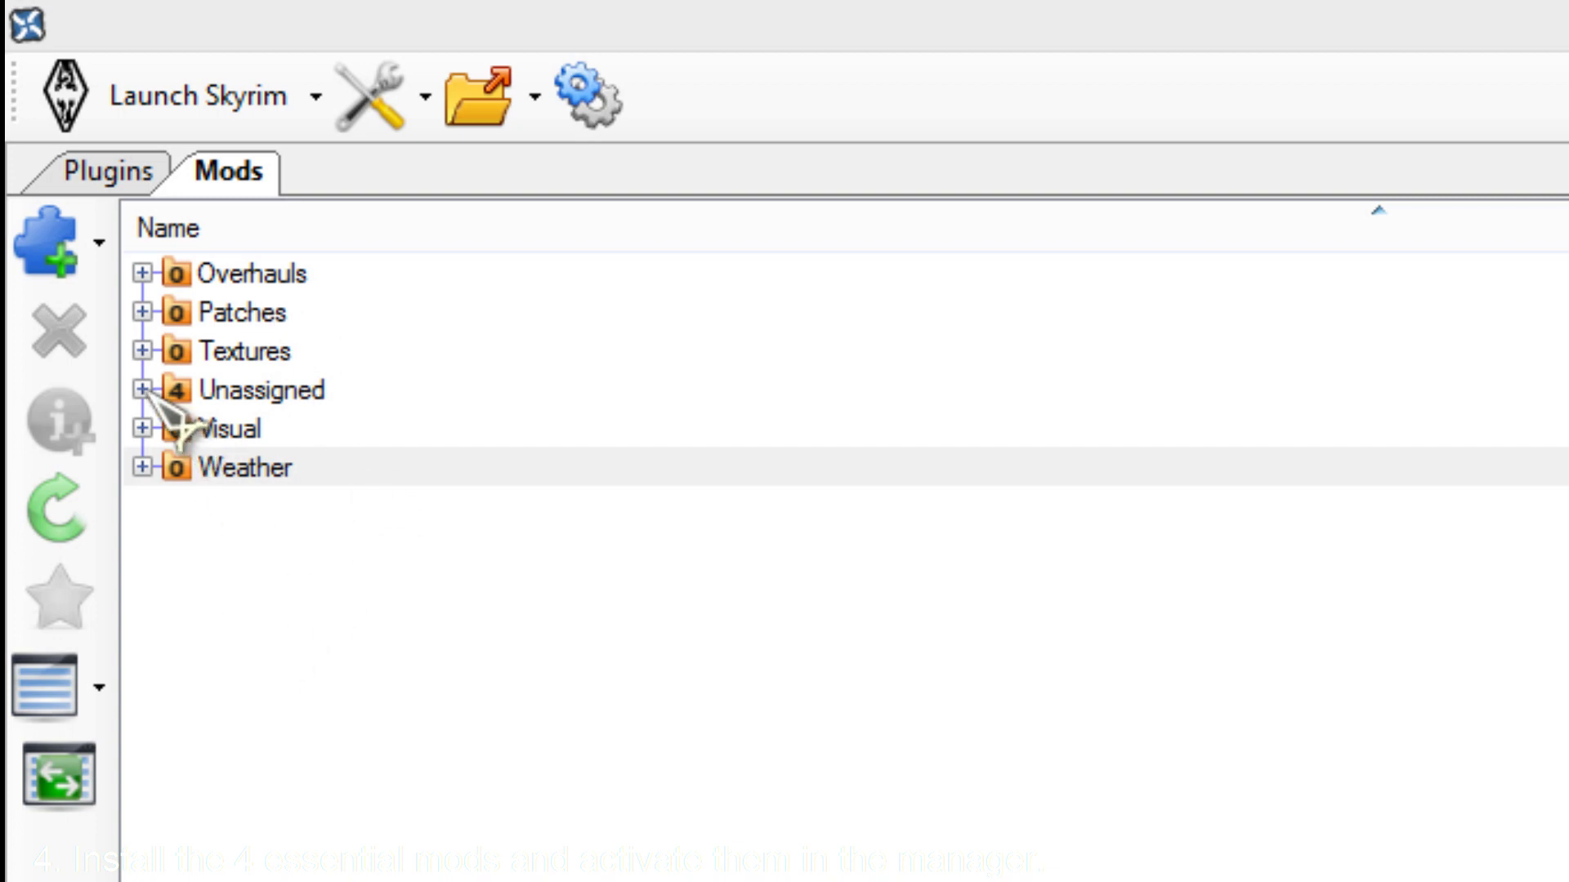
In Nexus Mod Manager, expand the Unassigned category and activate Project Reality - Climates Of Tamriel-V3 with its default options.
{"action": "left_click", "coordinate": [143, 390]}
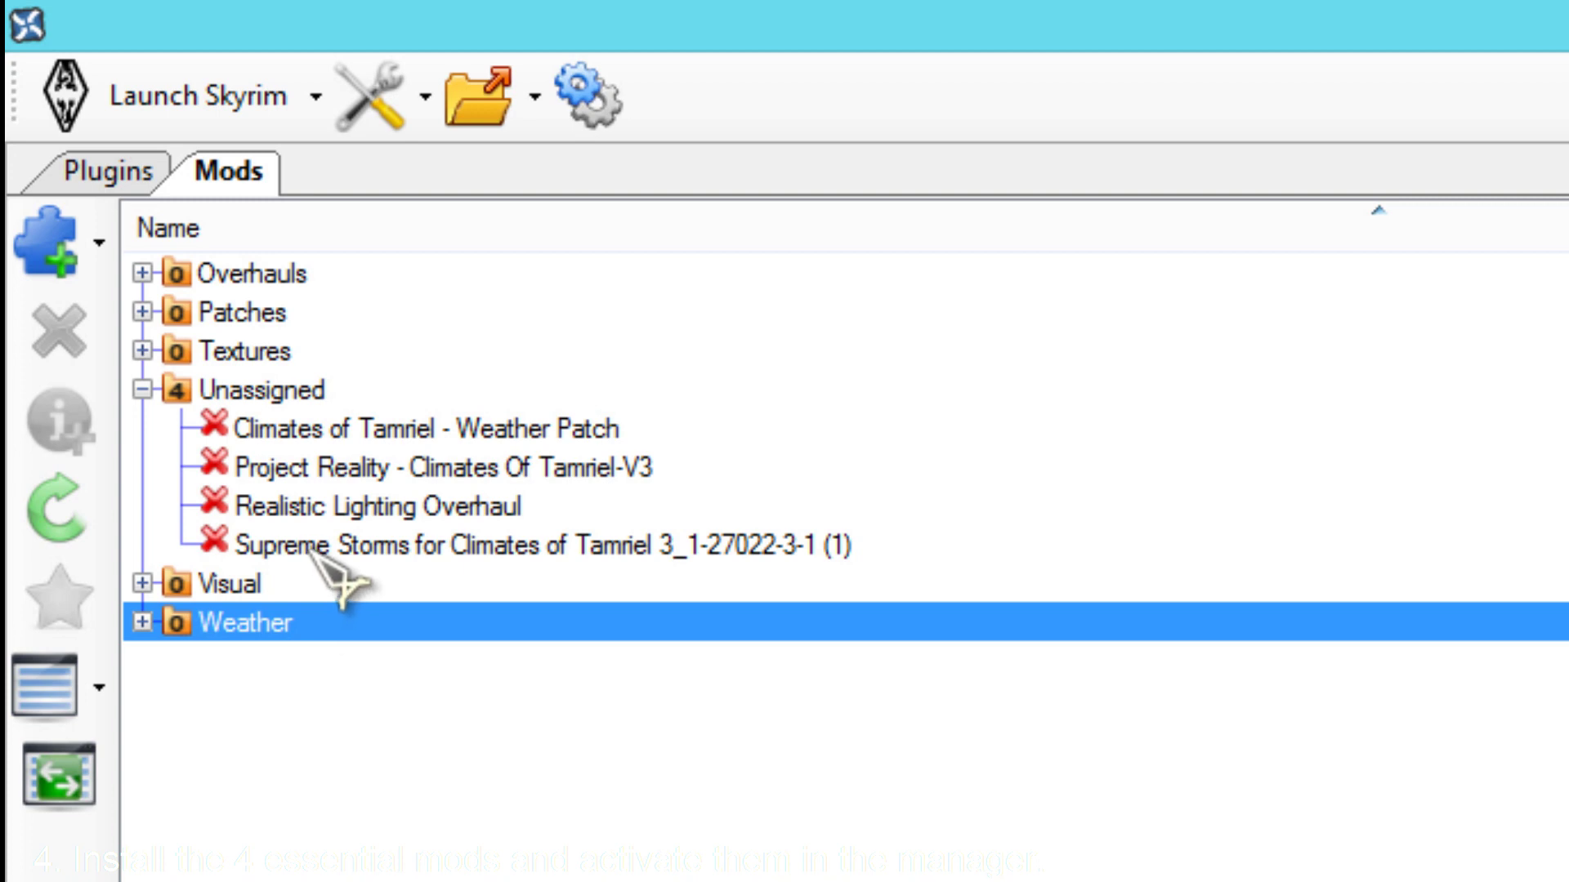
{"action": "left_click", "coordinate": [341, 476]}
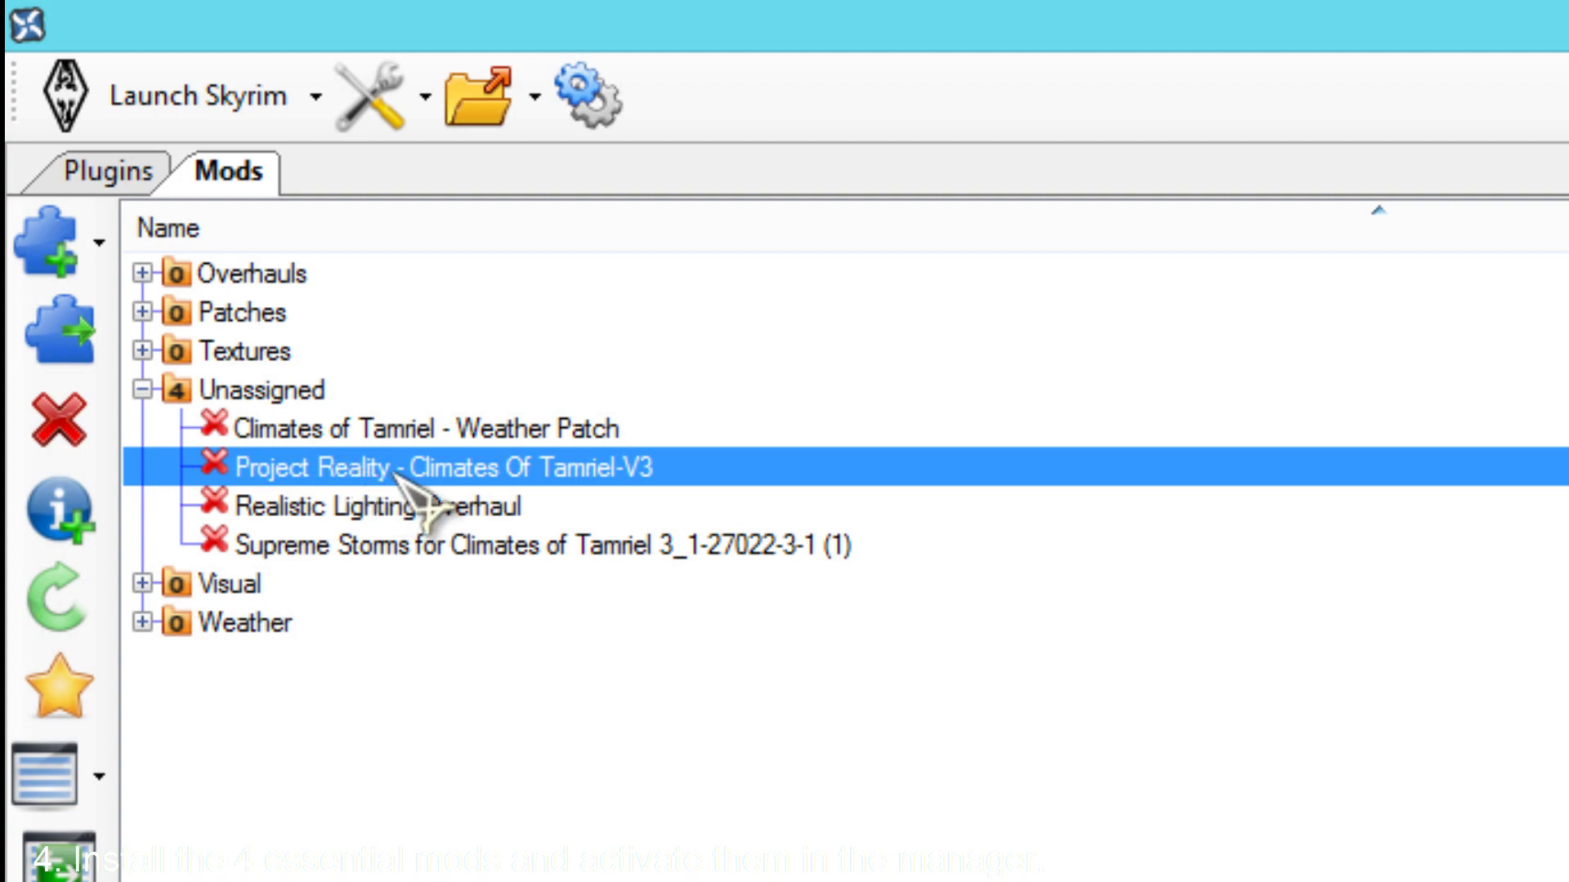
{"action": "left_click", "coordinate": [57, 331]}
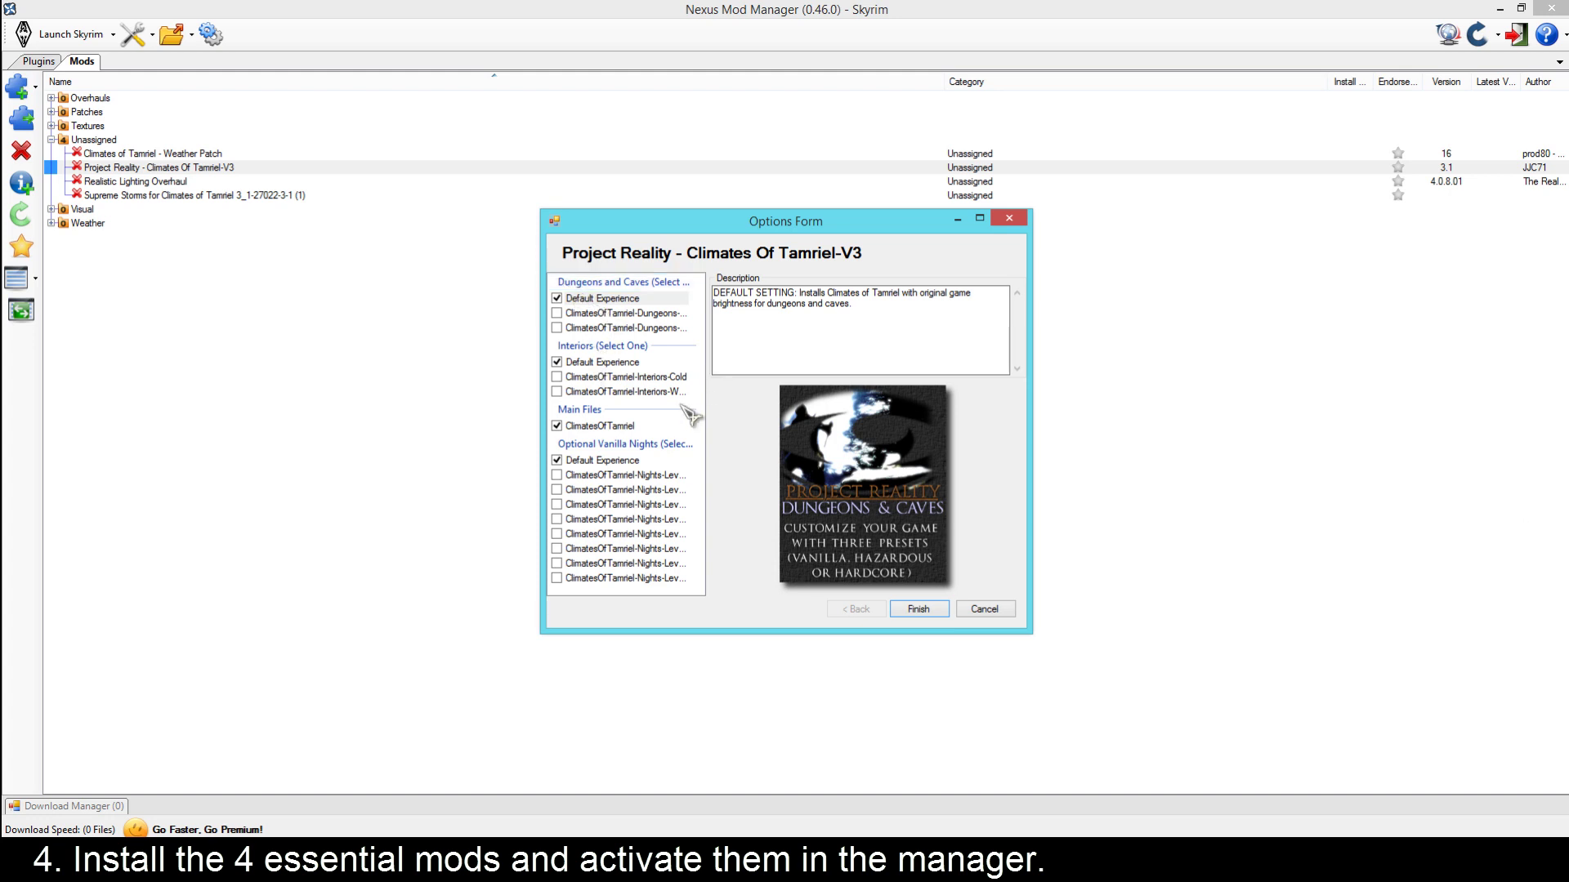
{"action": "left_click", "coordinate": [926, 606]}
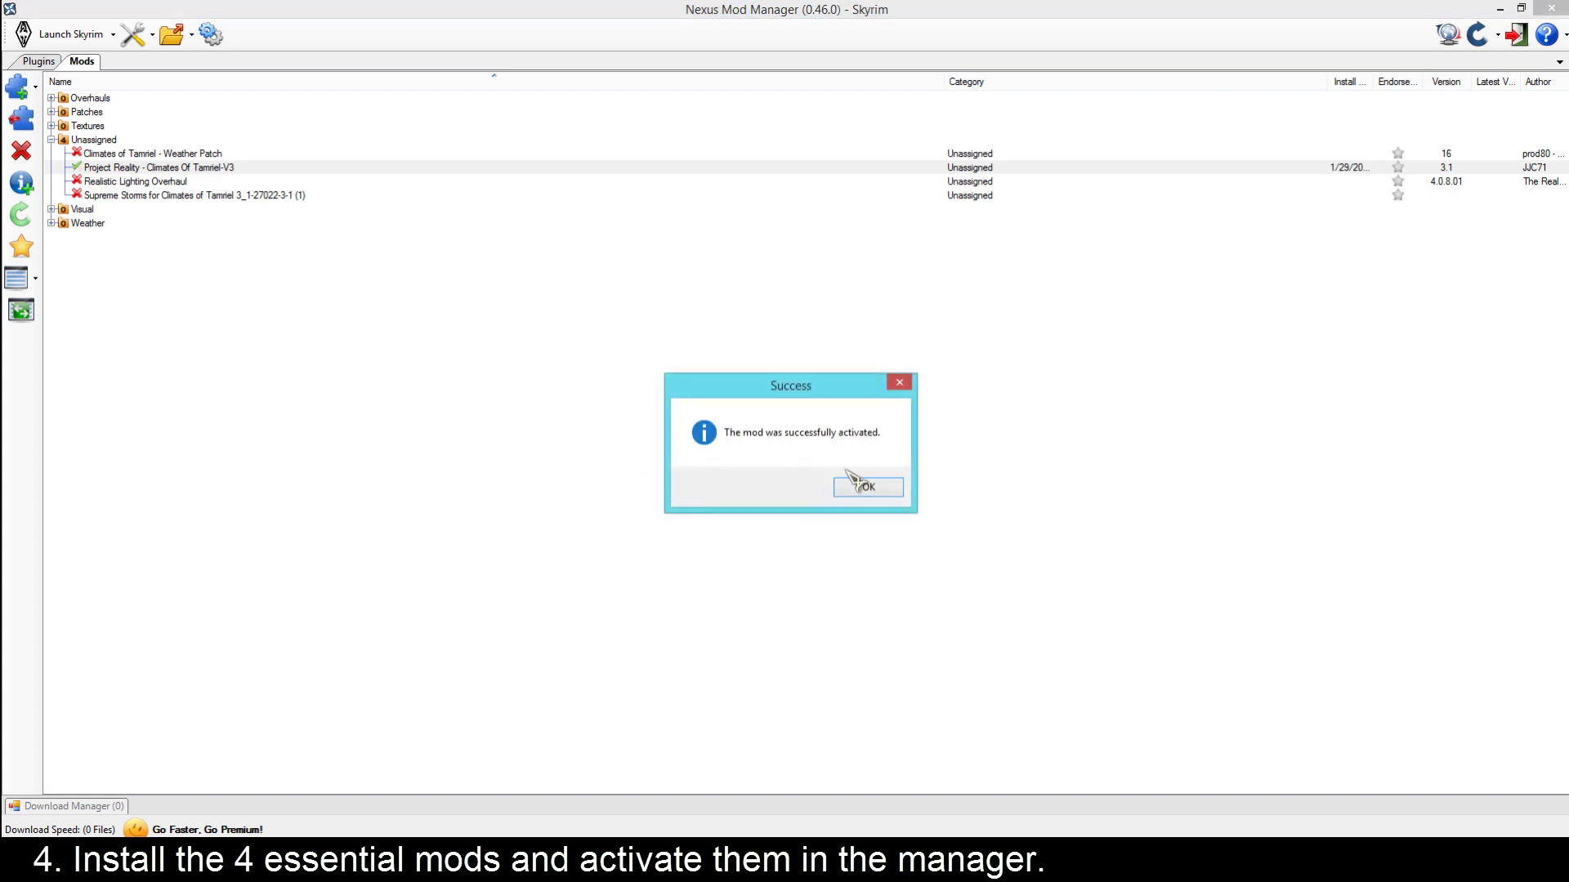
{"action": "left_click", "coordinate": [869, 487]}
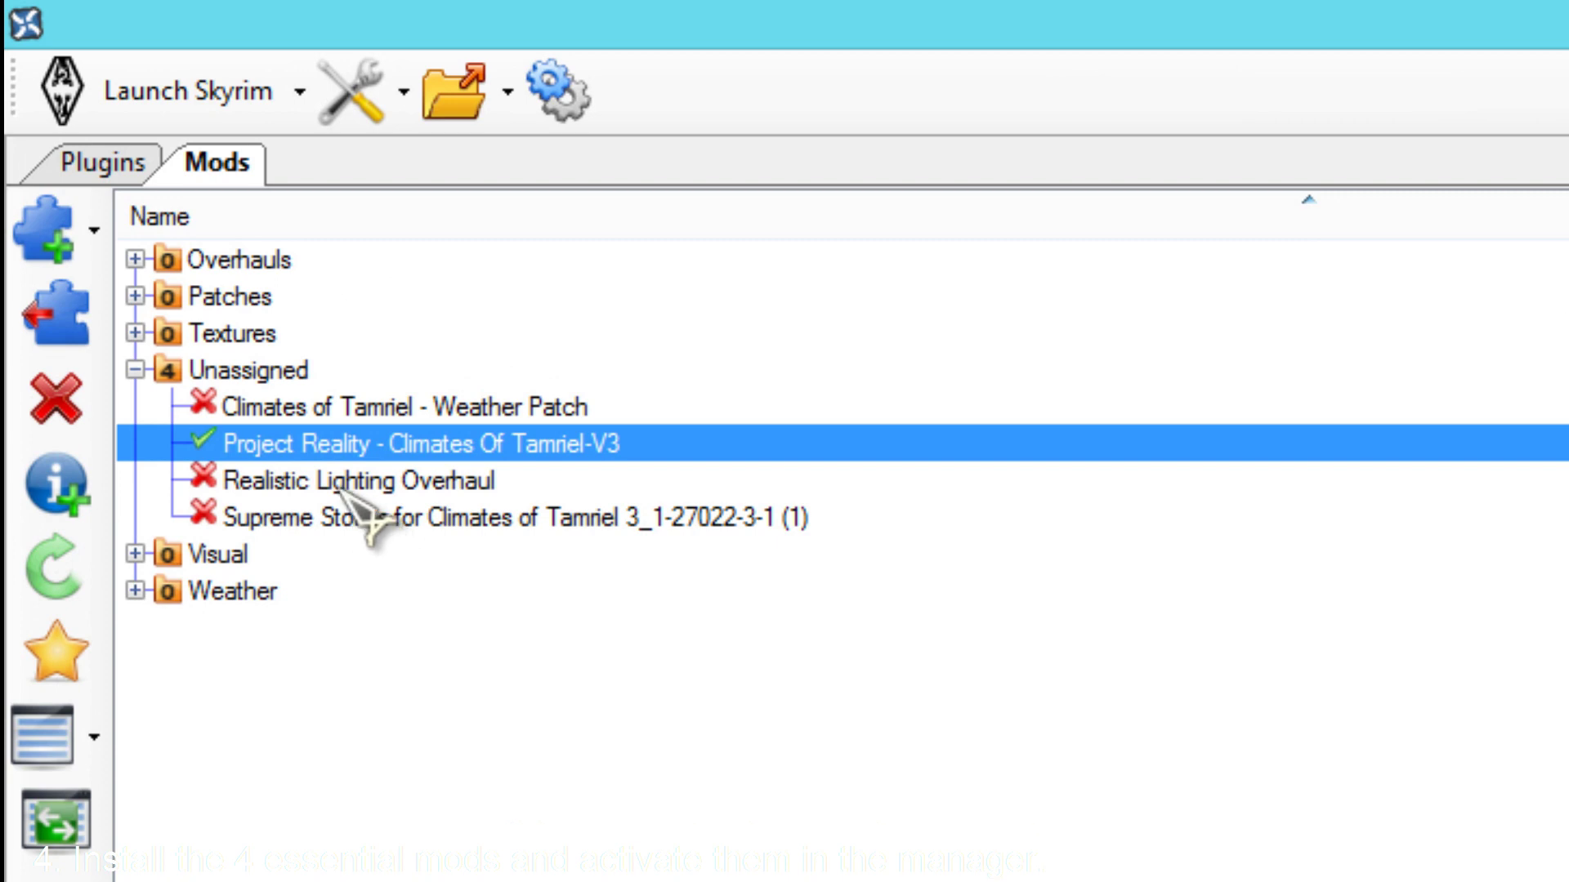
Activate the Supreme Storms for Climates of Tamriel mod and dismiss the confirmation.
{"action": "left_click", "coordinate": [376, 518]}
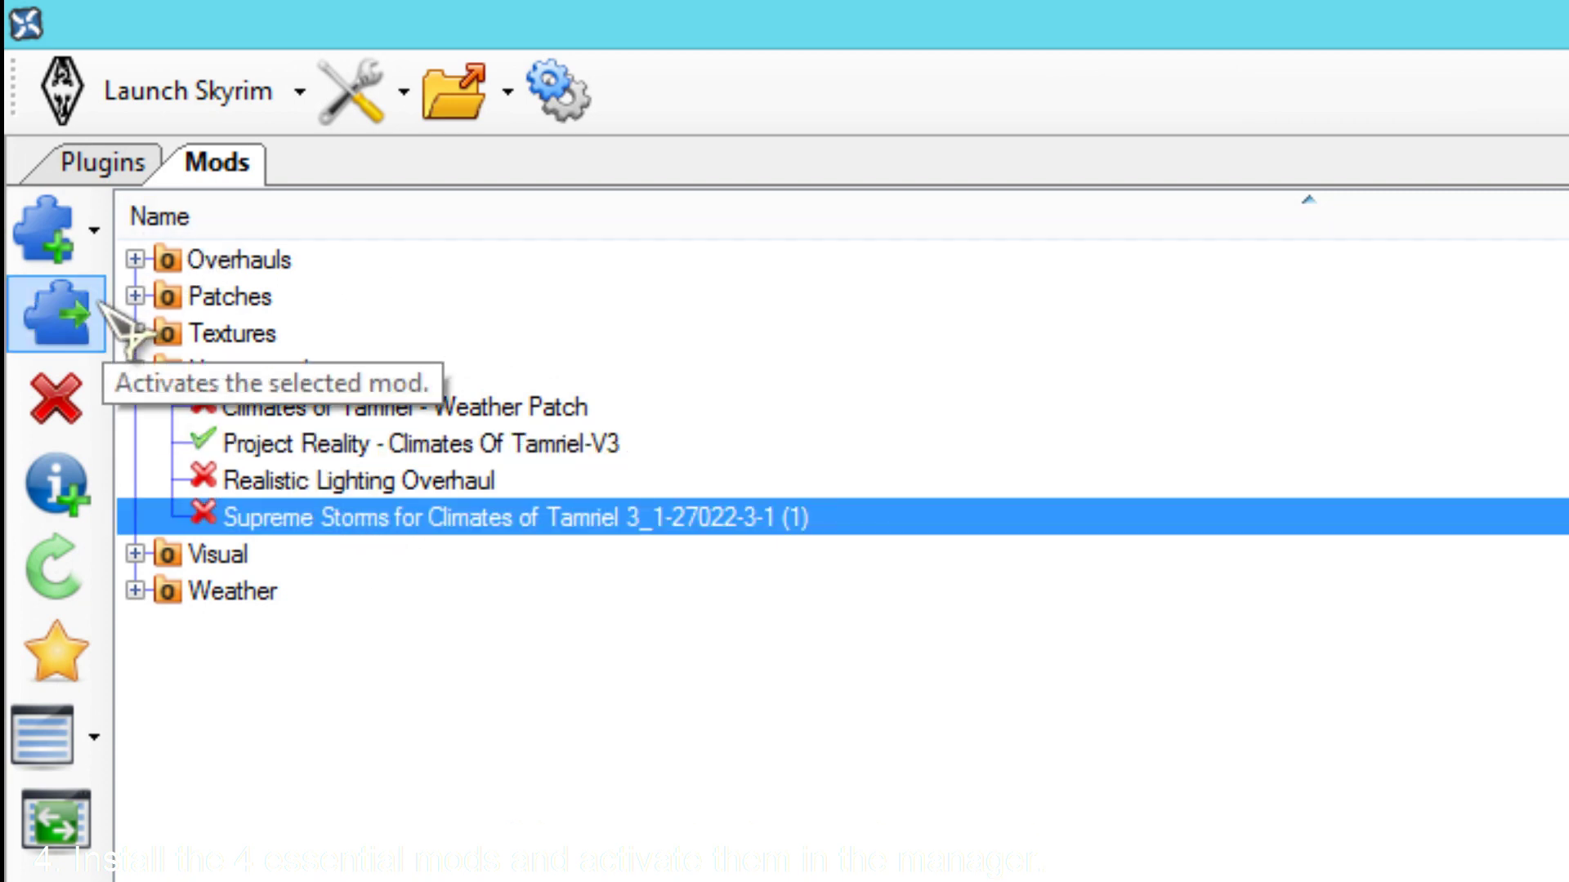
{"action": "left_click", "coordinate": [98, 304]}
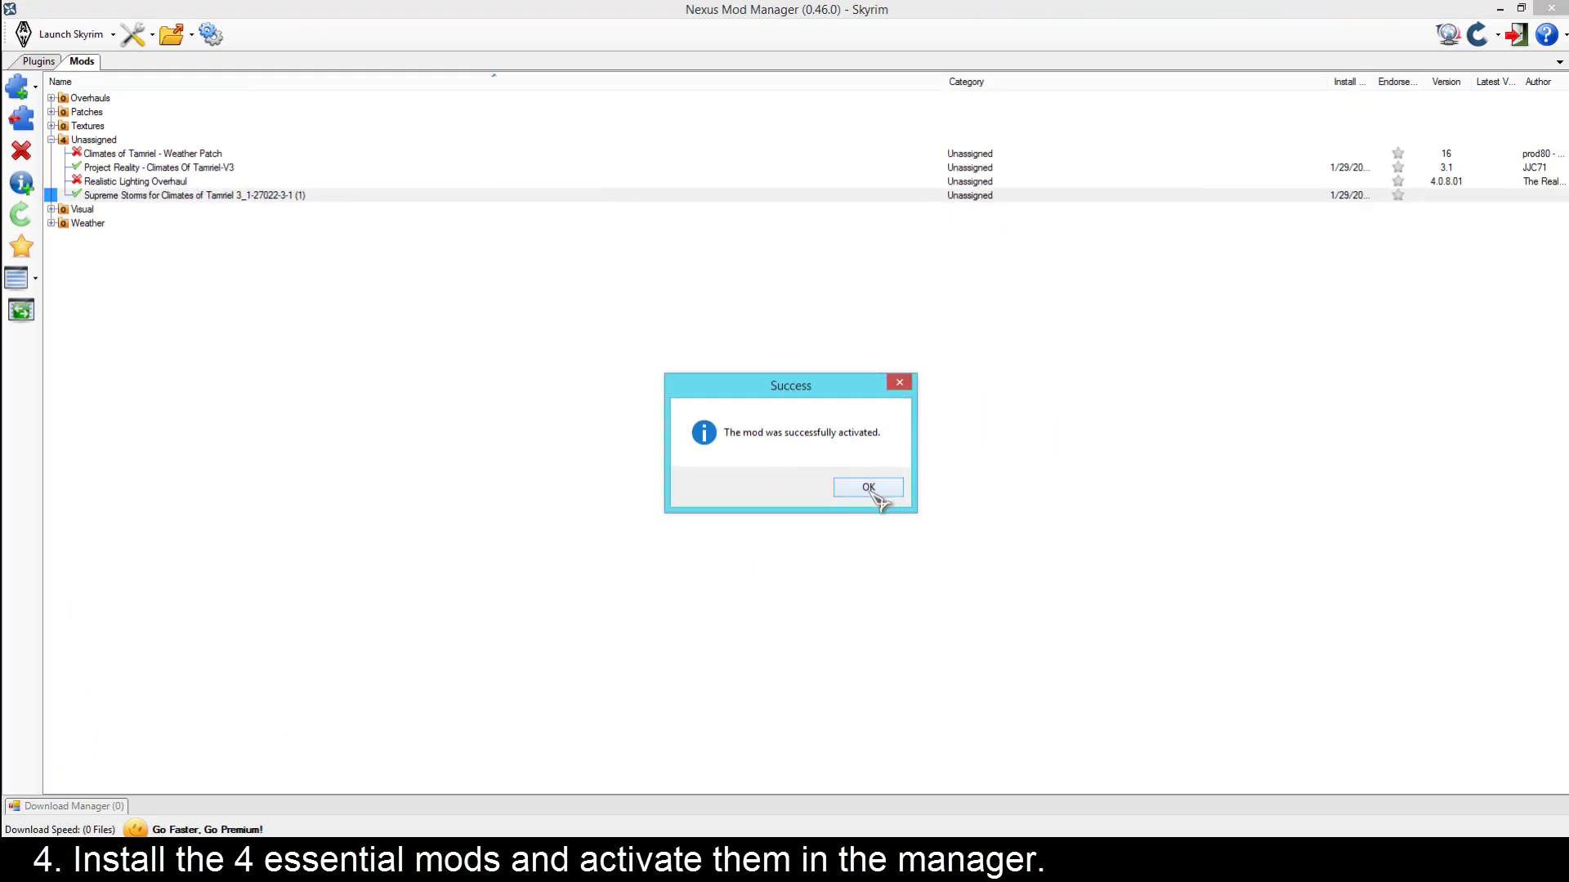
{"action": "left_click", "coordinate": [868, 488]}
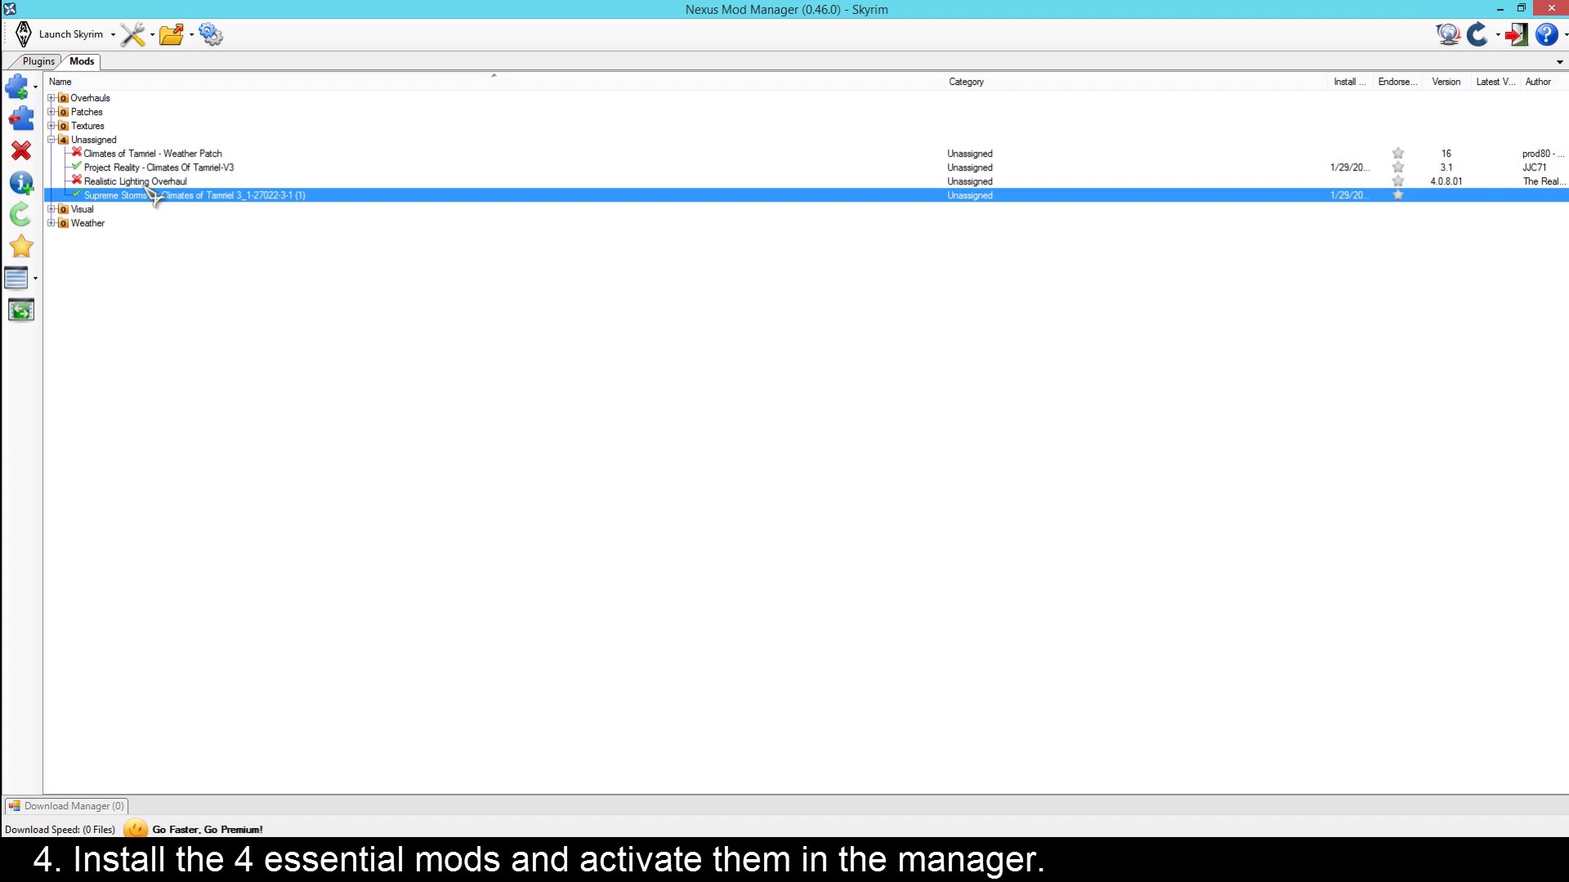
Activate Climates of Tamriel - Weather Patch with the default main options plus the Supreme Storms CoT and Expanded Snow Systems patches.
{"action": "left_click", "coordinate": [153, 154]}
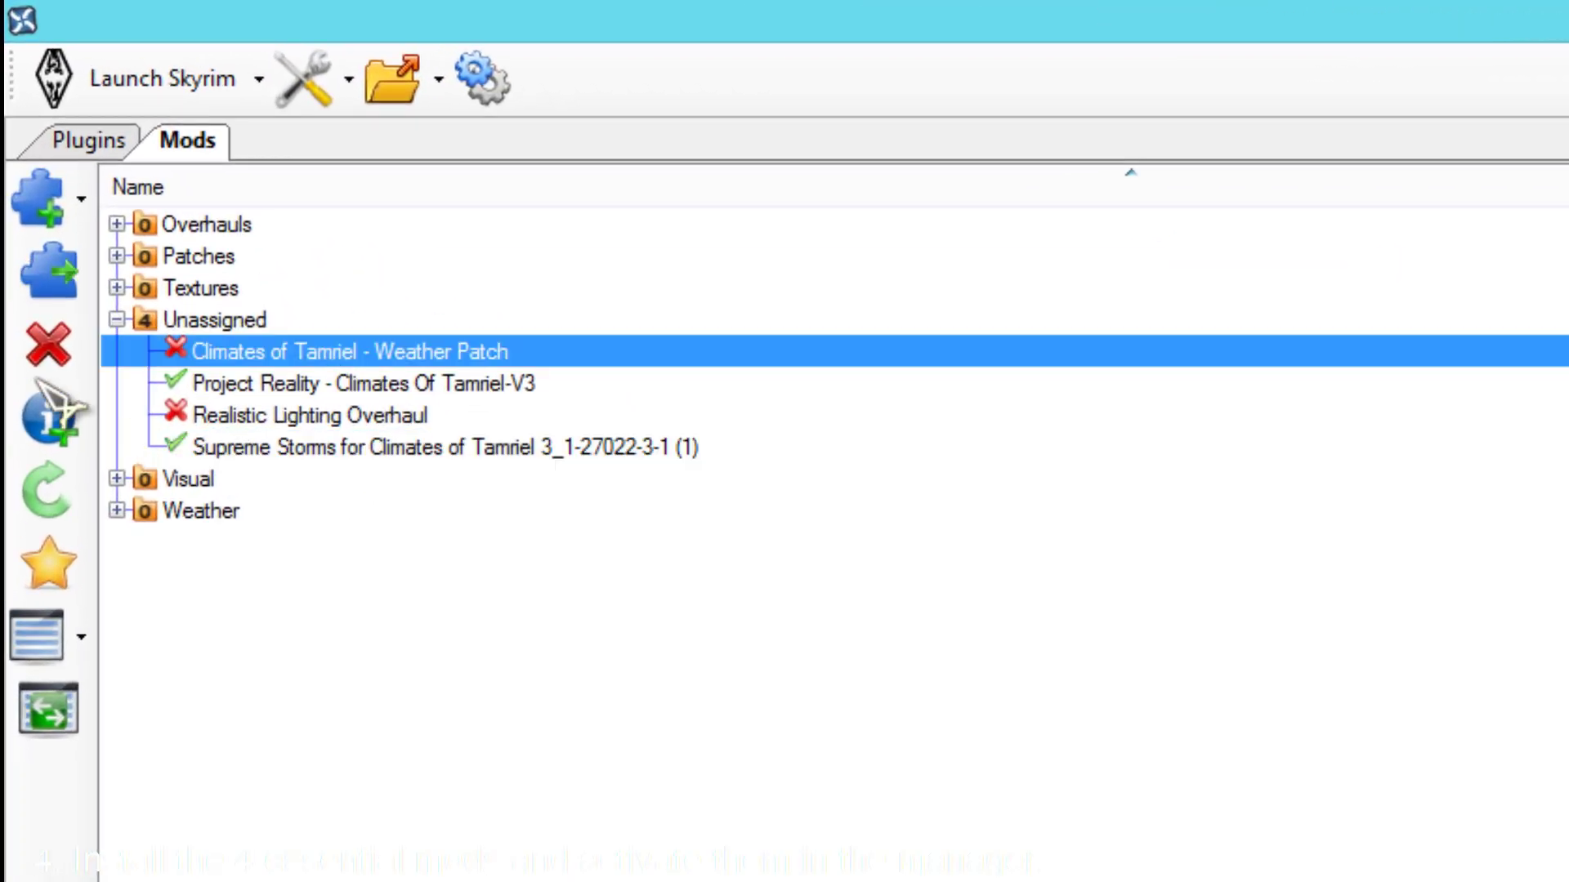
{"action": "left_click", "coordinate": [49, 270]}
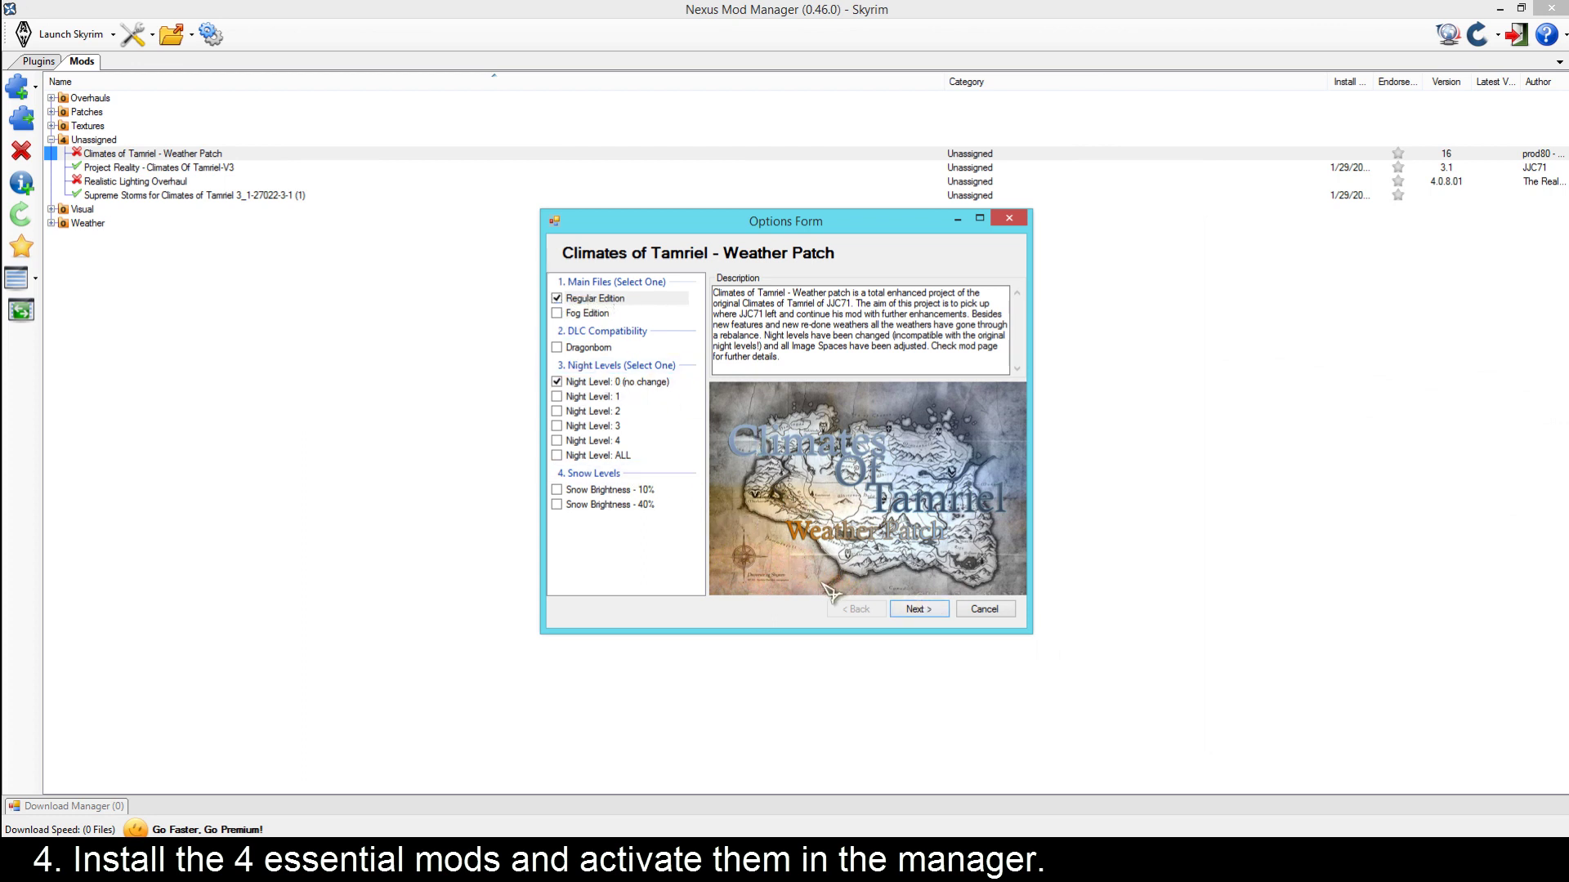
{"action": "left_click", "coordinate": [907, 610]}
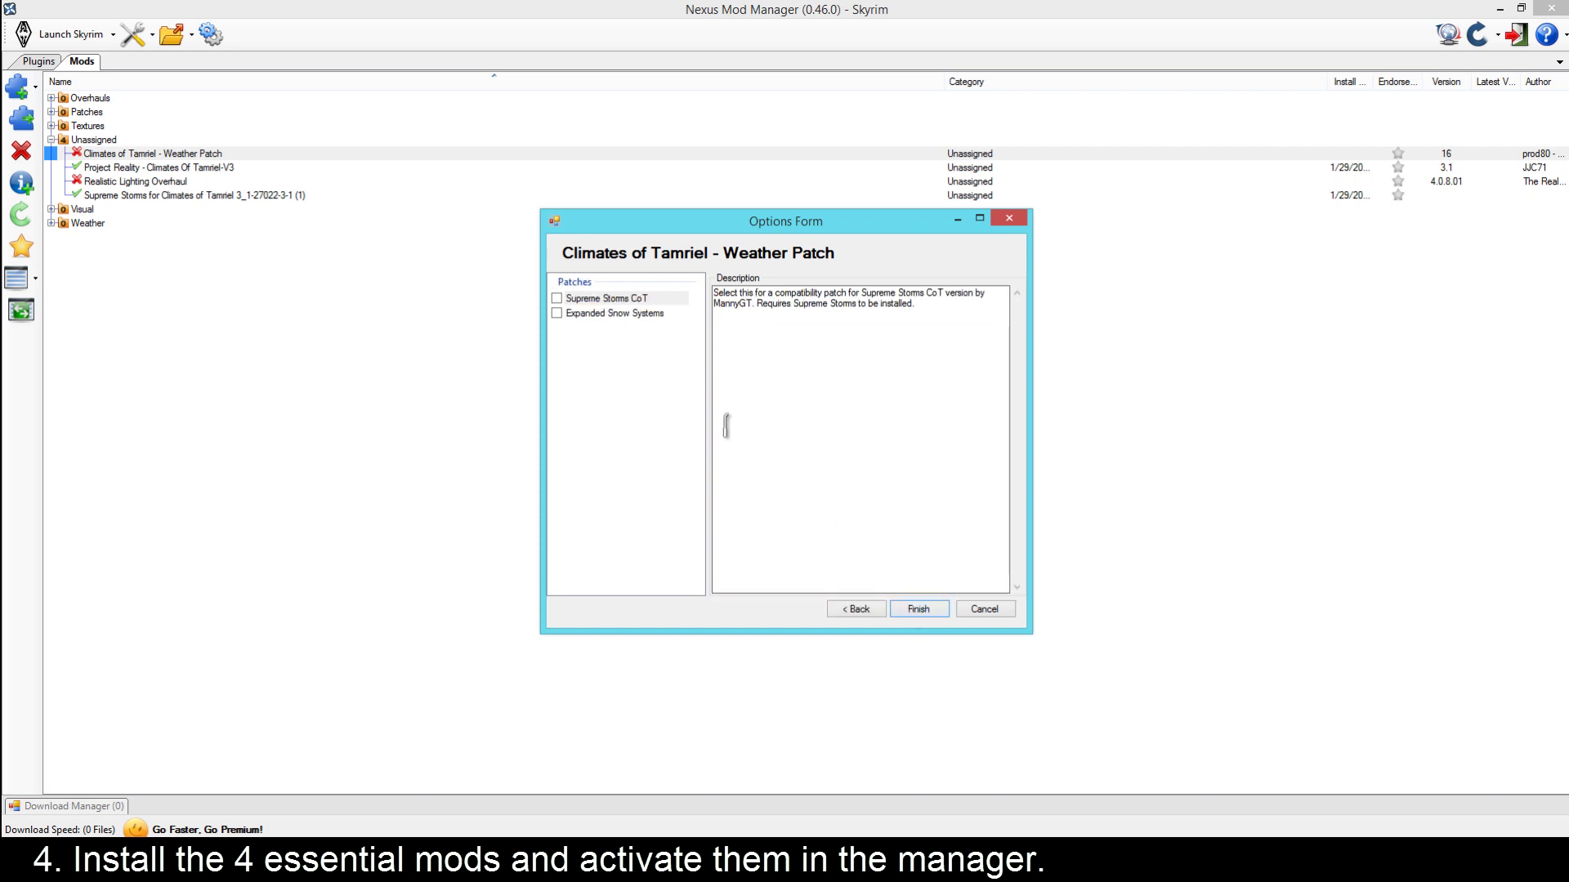
{"action": "left_click", "coordinate": [557, 299]}
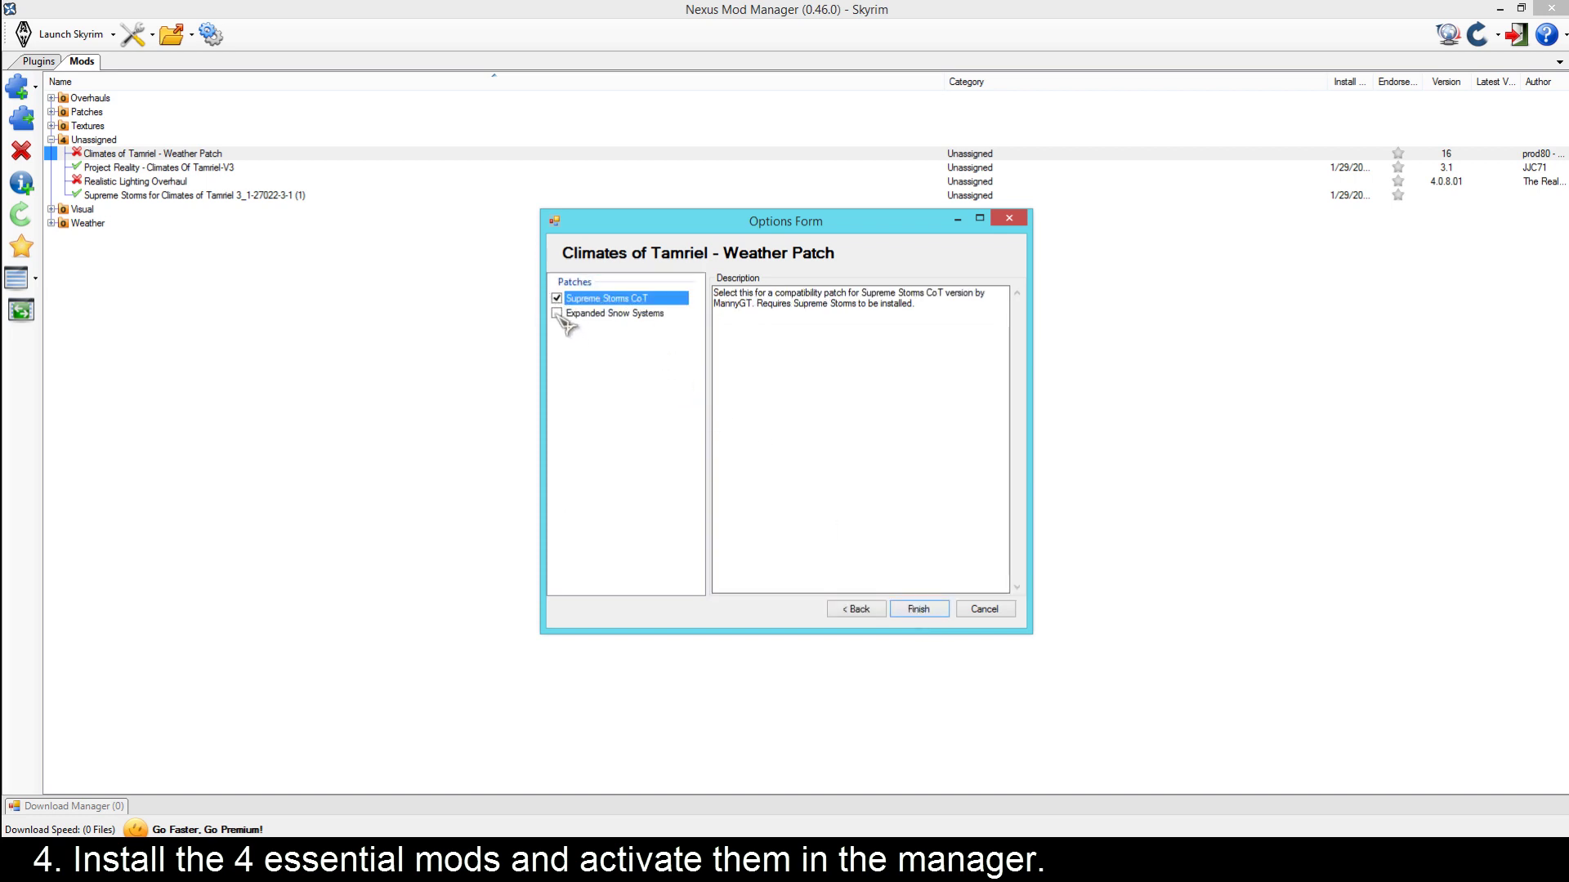
{"action": "left_click", "coordinate": [557, 314]}
{"action": "left_click", "coordinate": [916, 613]}
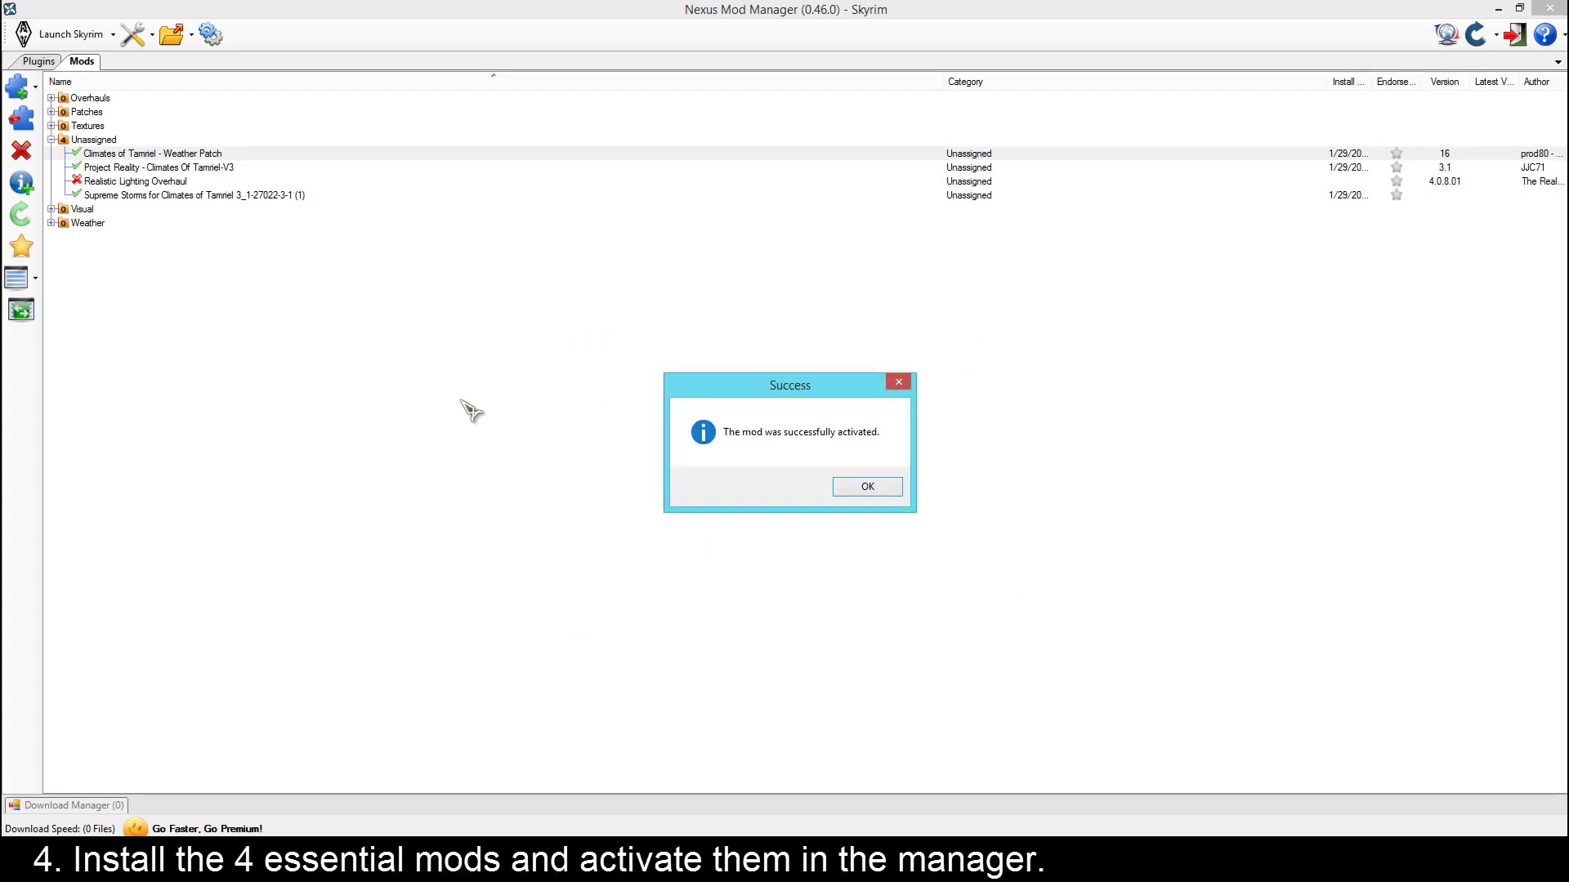
{"action": "left_click", "coordinate": [866, 487]}
Activate Realistic Lighting Overhaul with the RLO - Vanilla main selection.
{"action": "left_click", "coordinate": [178, 180]}
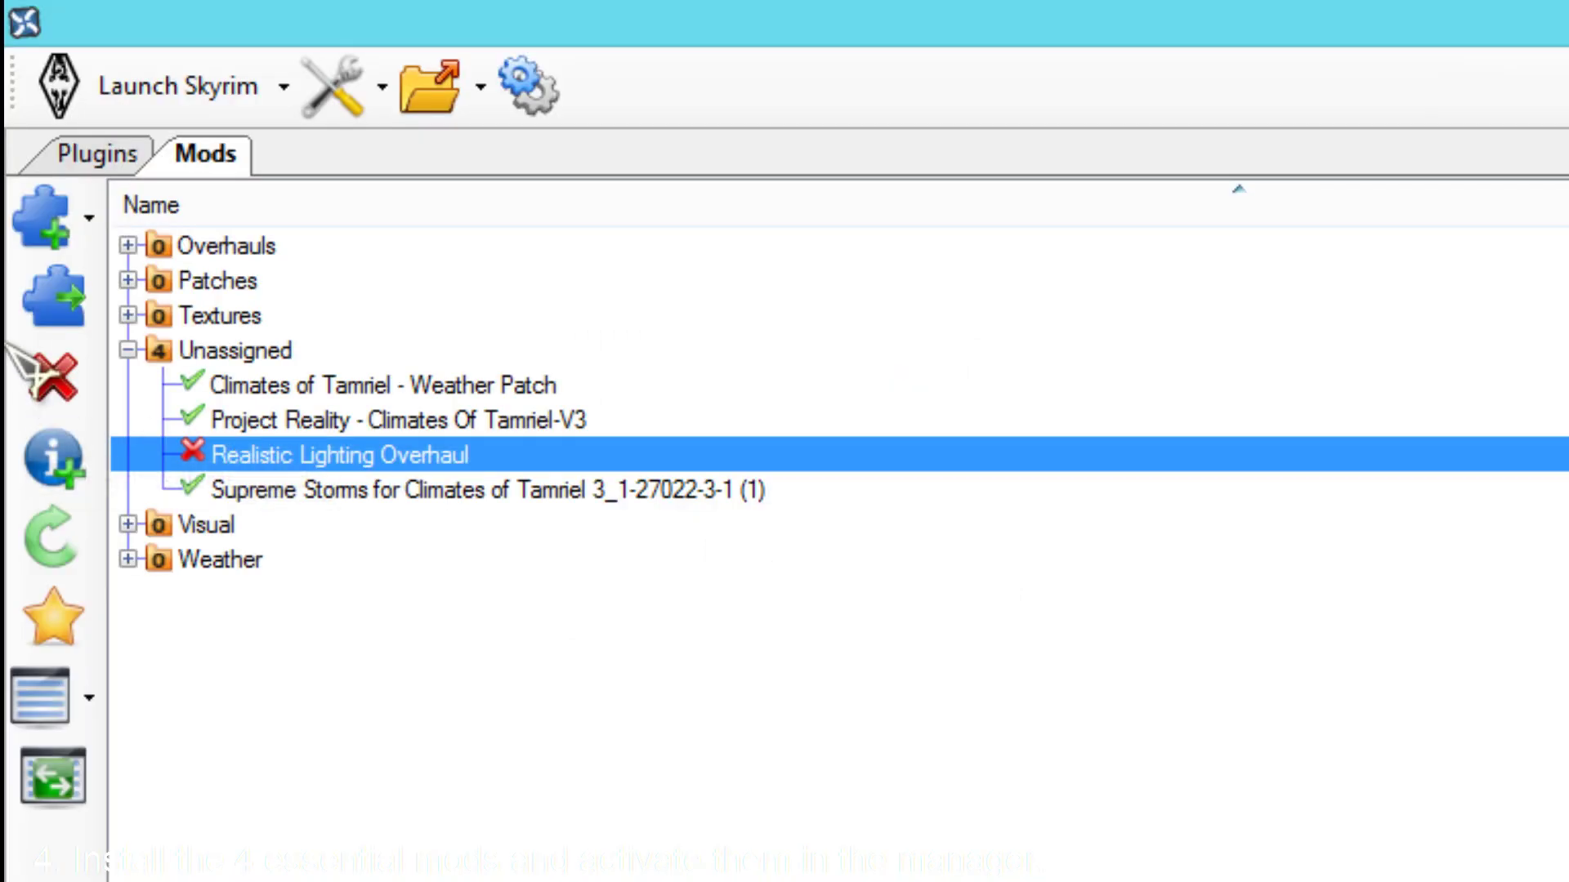
{"action": "left_click", "coordinate": [27, 121]}
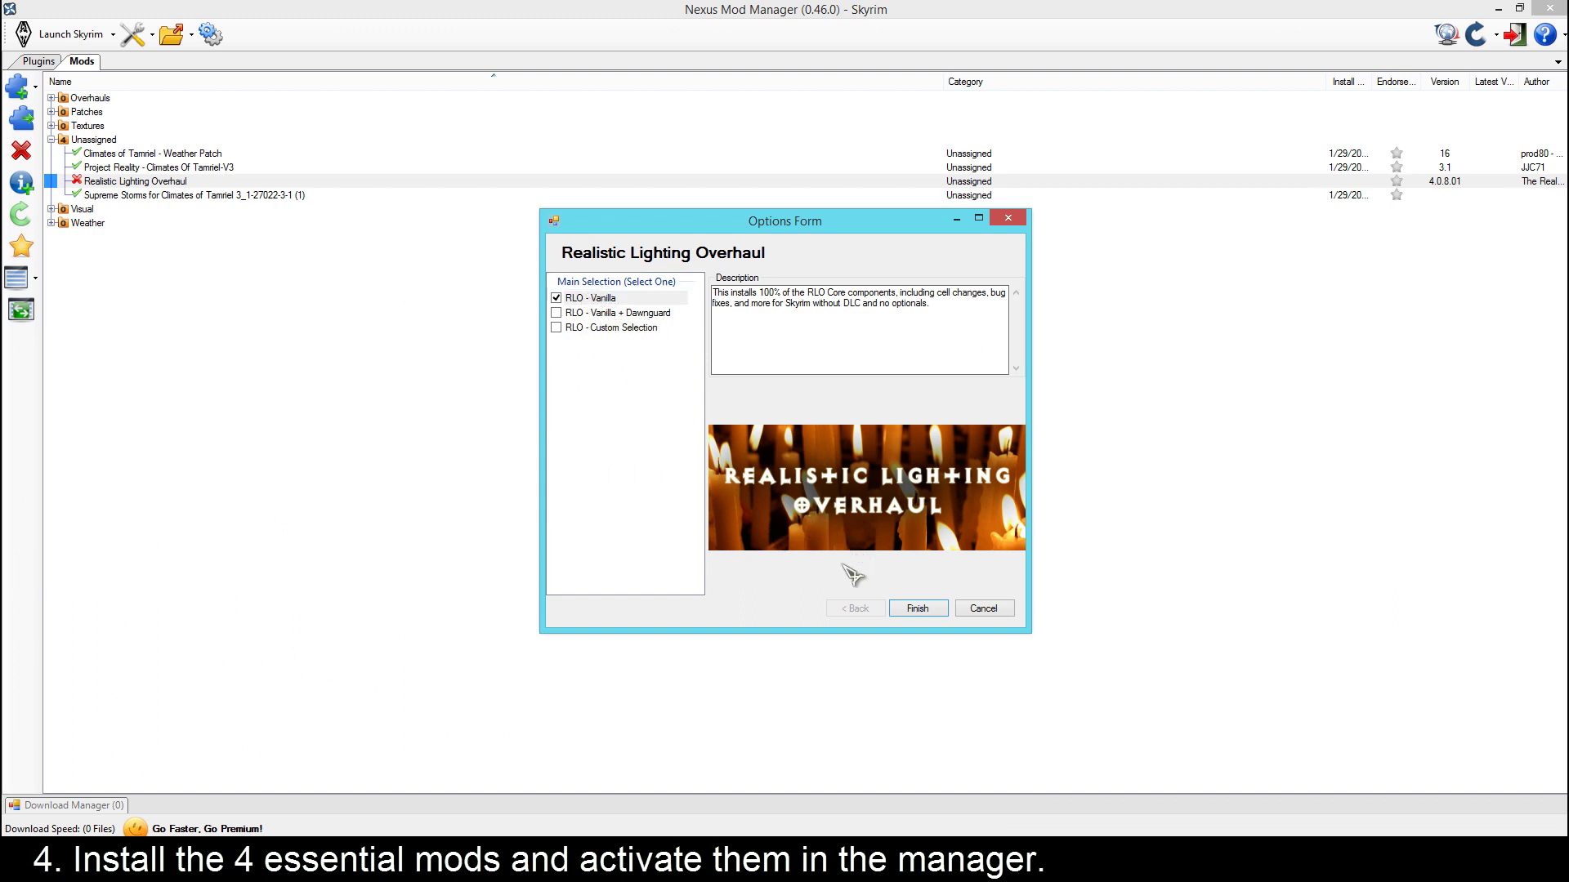
{"action": "left_click", "coordinate": [917, 610]}
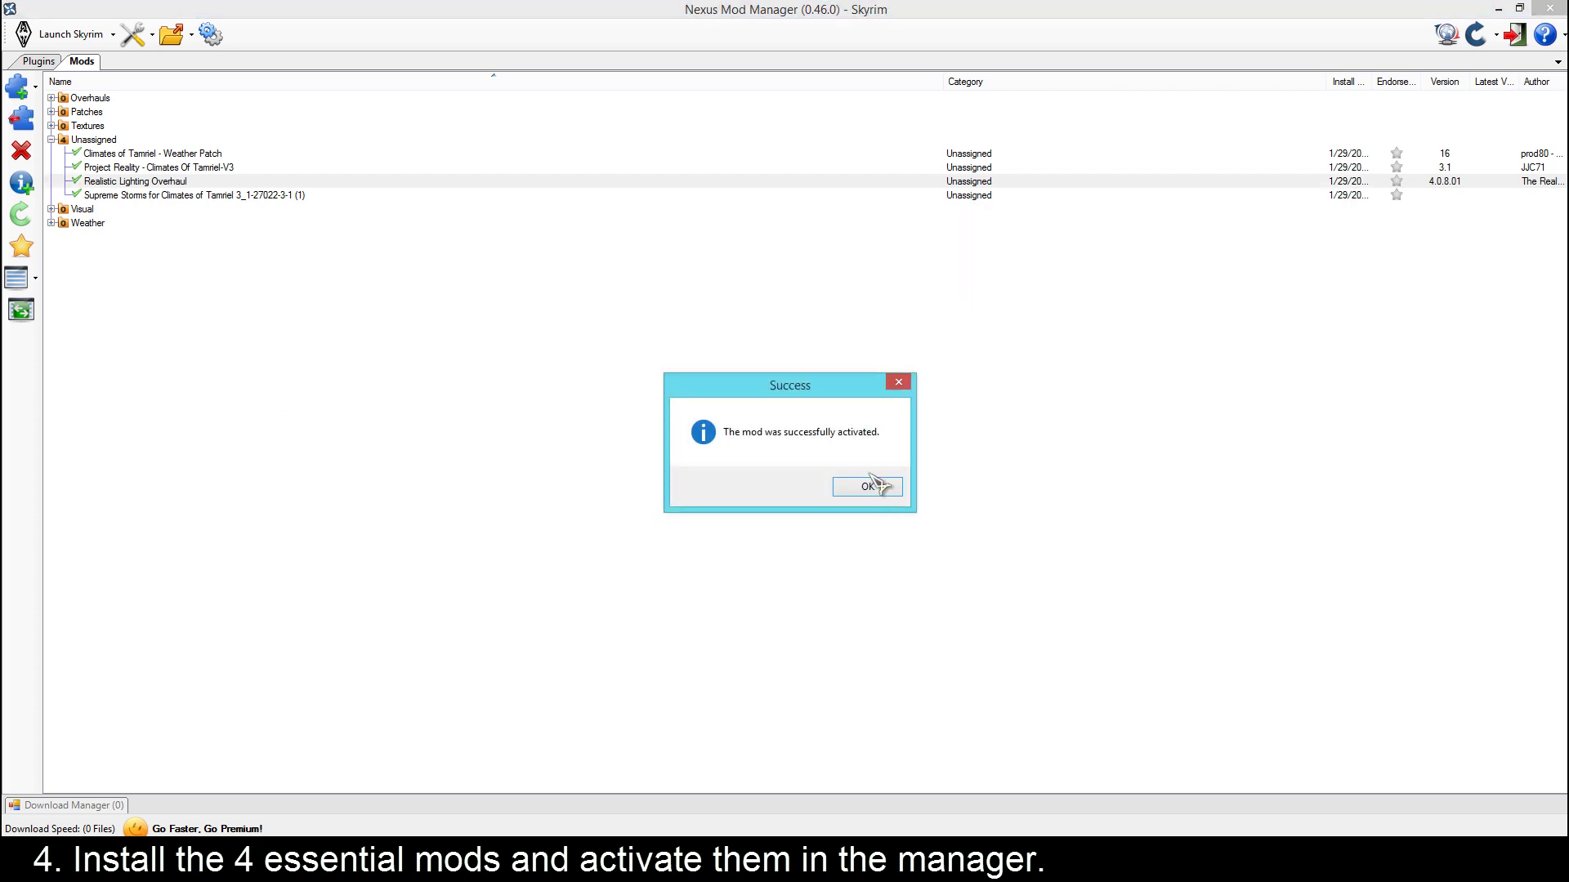
{"action": "left_click", "coordinate": [867, 487]}
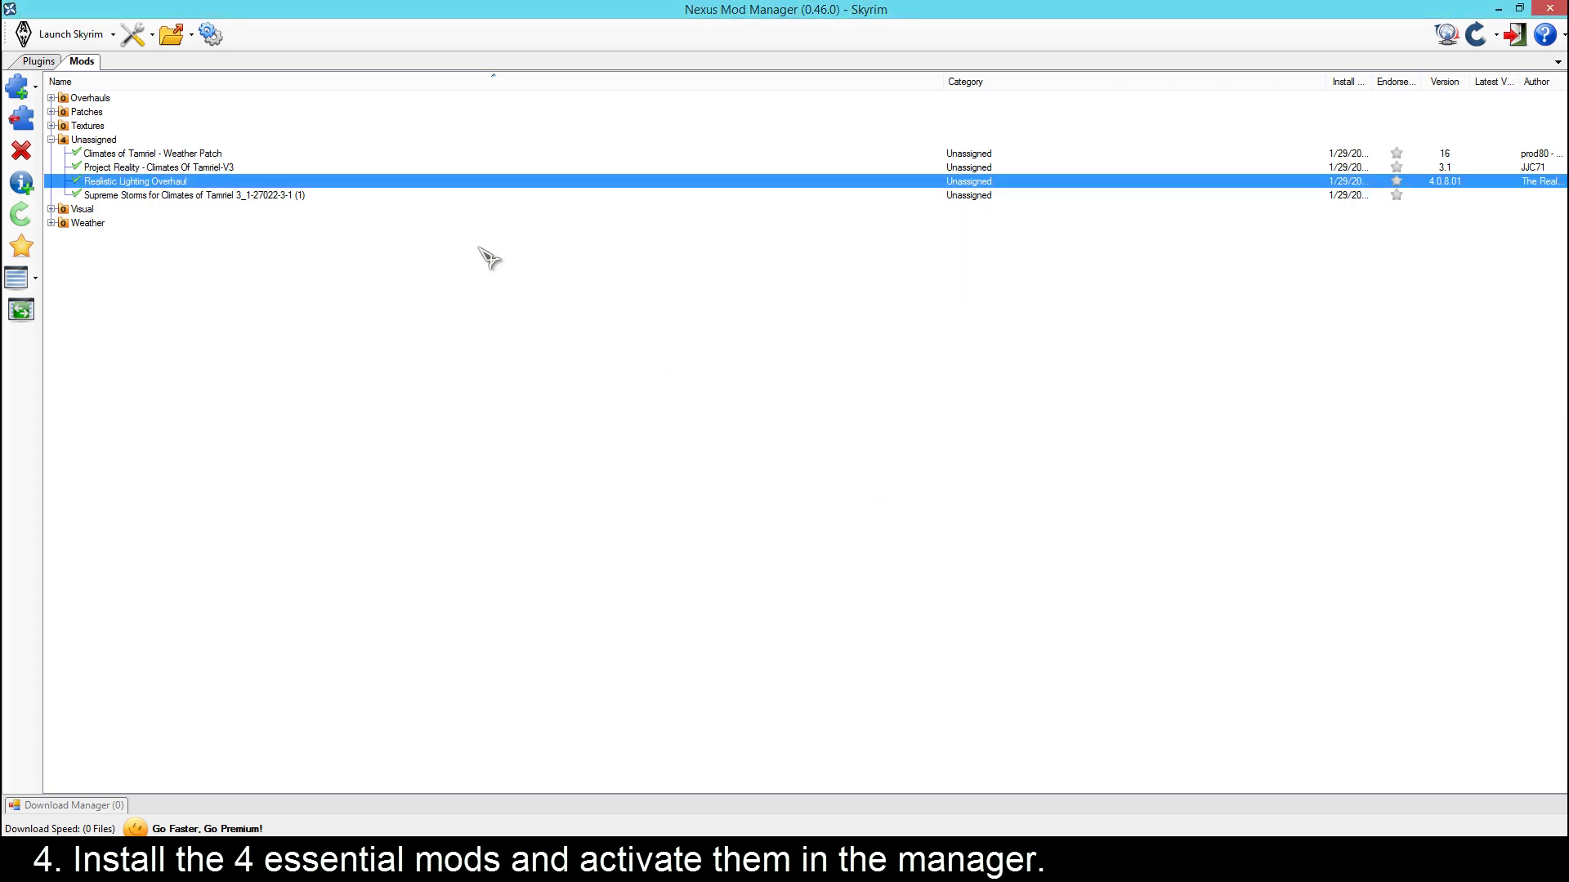
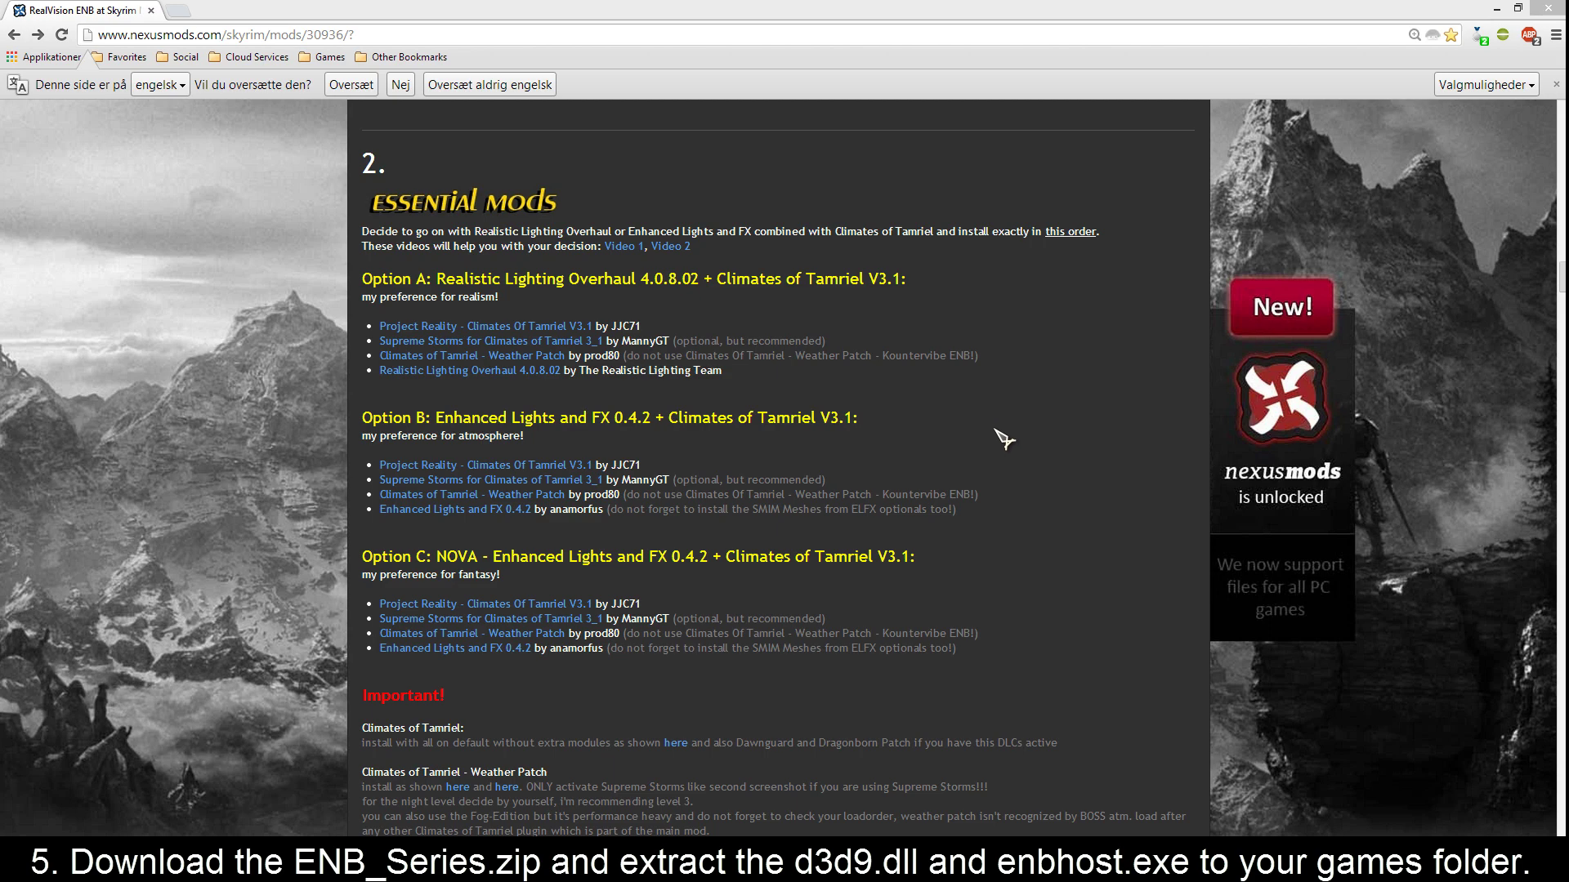
In the browser, find the RealVision ENB files section of the description and open its enbdev.com link.
{"action": "scroll", "coordinate": [1005, 440], "scroll_direction": "down", "scroll_amount": 1}
{"action": "scroll", "coordinate": [1005, 441], "scroll_direction": "down", "scroll_amount": 1}
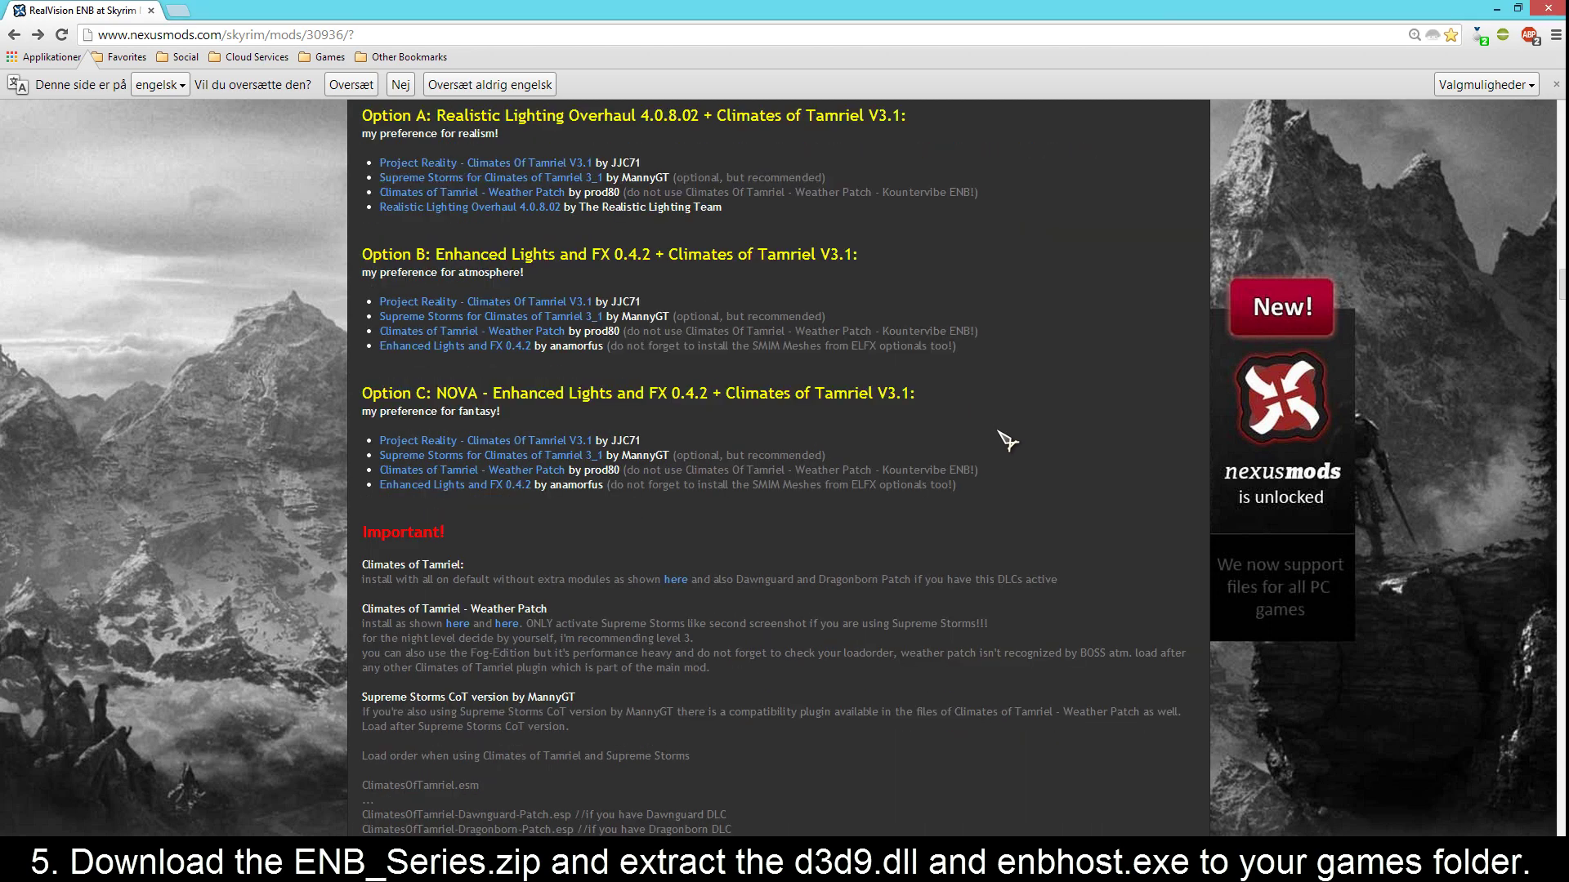
{"action": "scroll", "coordinate": [1005, 440], "scroll_direction": "down", "scroll_amount": 2}
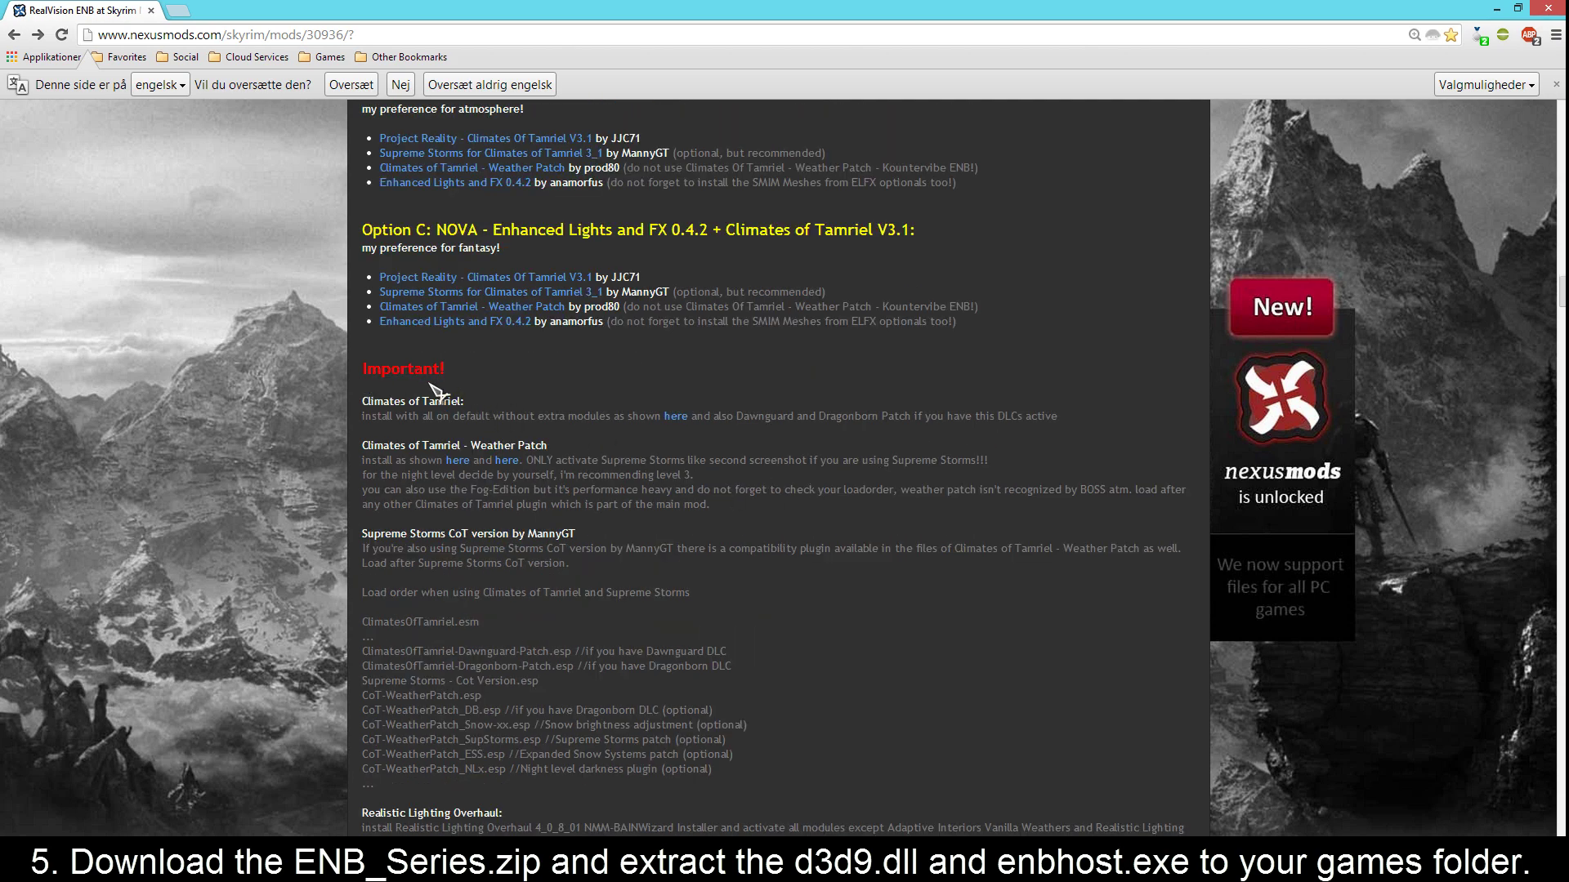
{"action": "scroll", "coordinate": [826, 452], "scroll_direction": "down", "scroll_amount": 8}
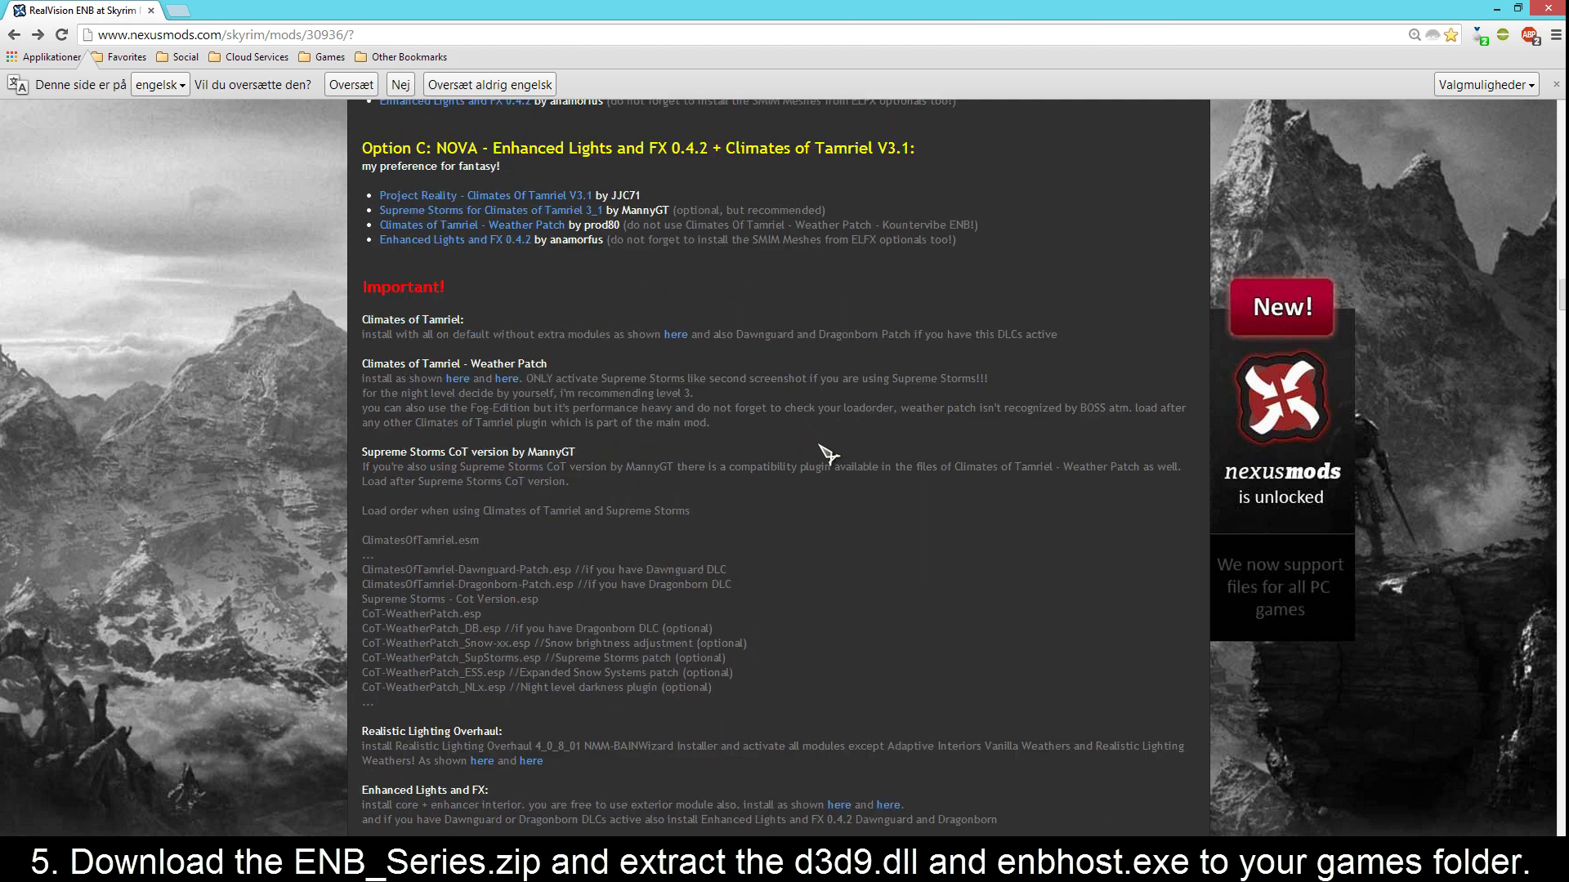
{"action": "scroll", "coordinate": [826, 454], "scroll_direction": "down", "scroll_amount": 4}
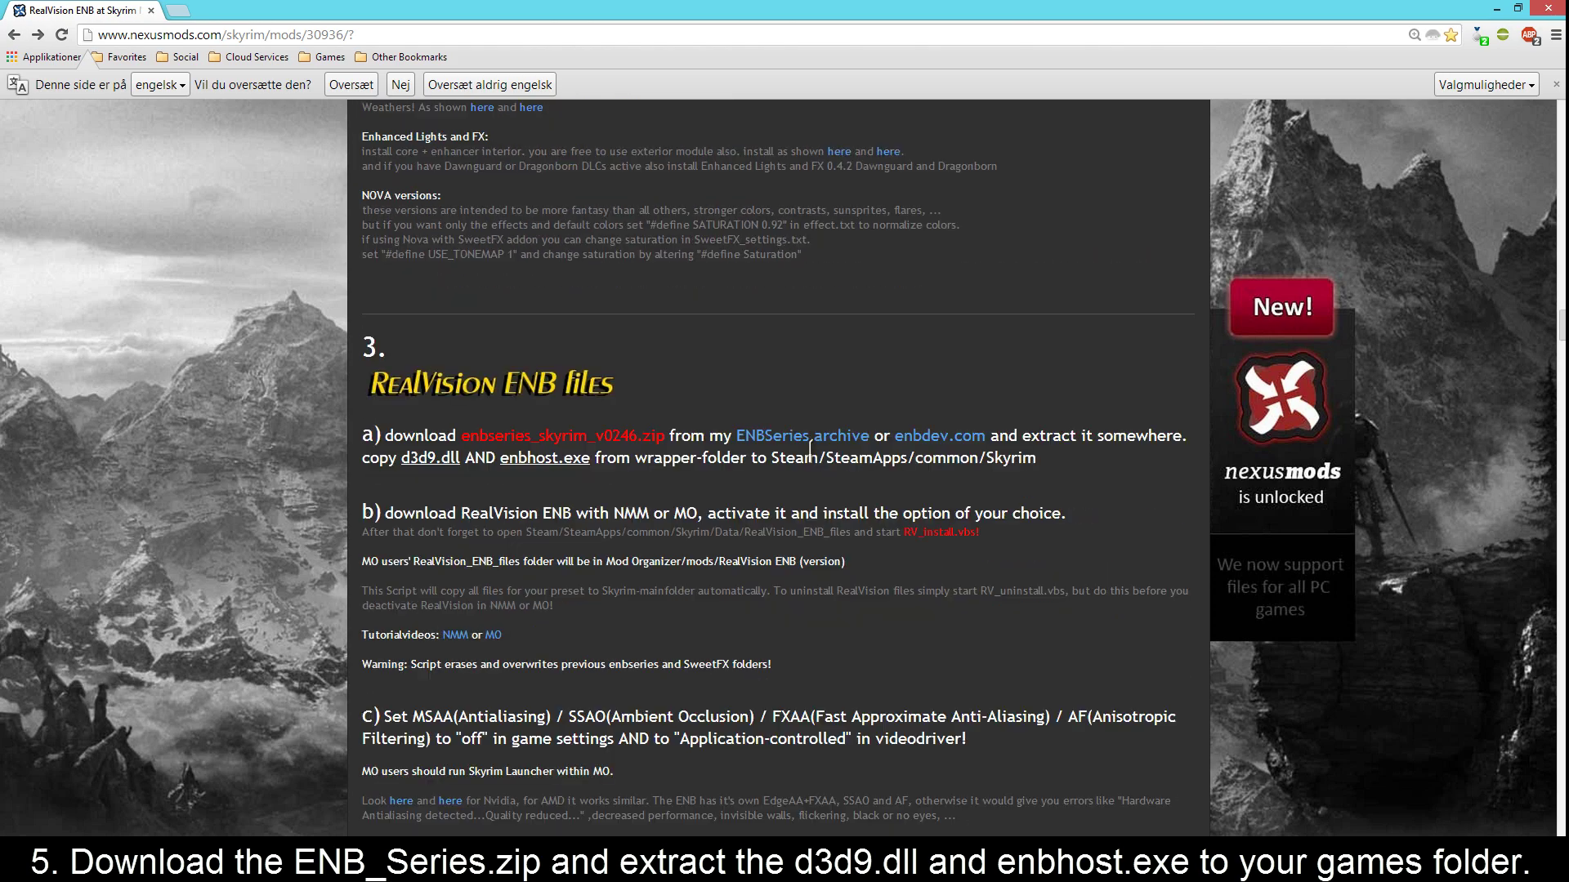
{"action": "scroll", "coordinate": [590, 311], "scroll_direction": "up", "scroll_amount": 1}
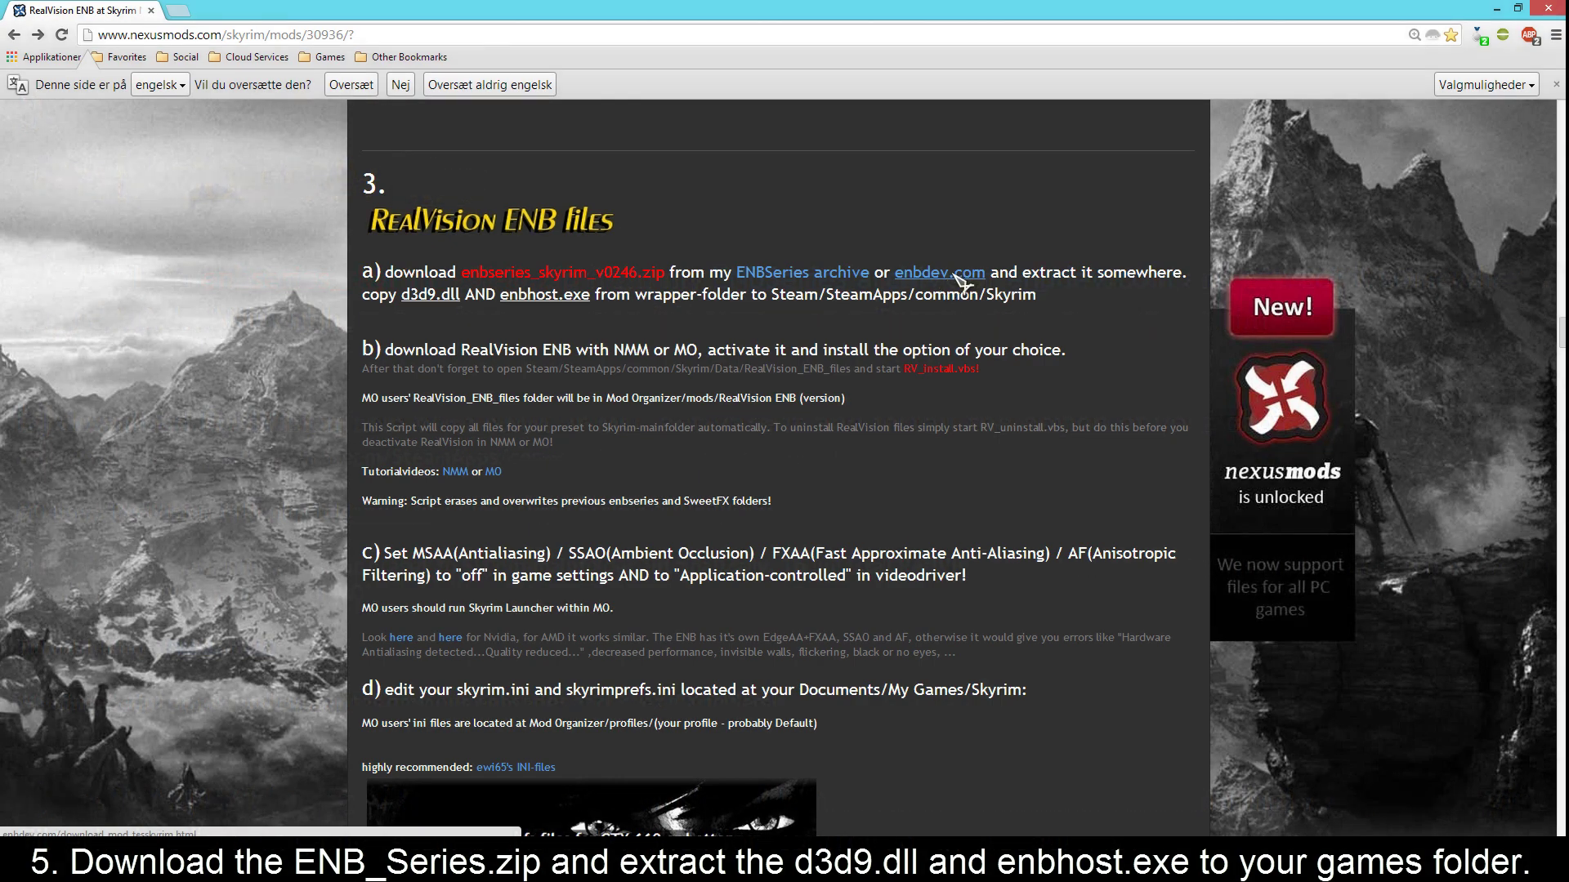
{"action": "left_click", "coordinate": [956, 274]}
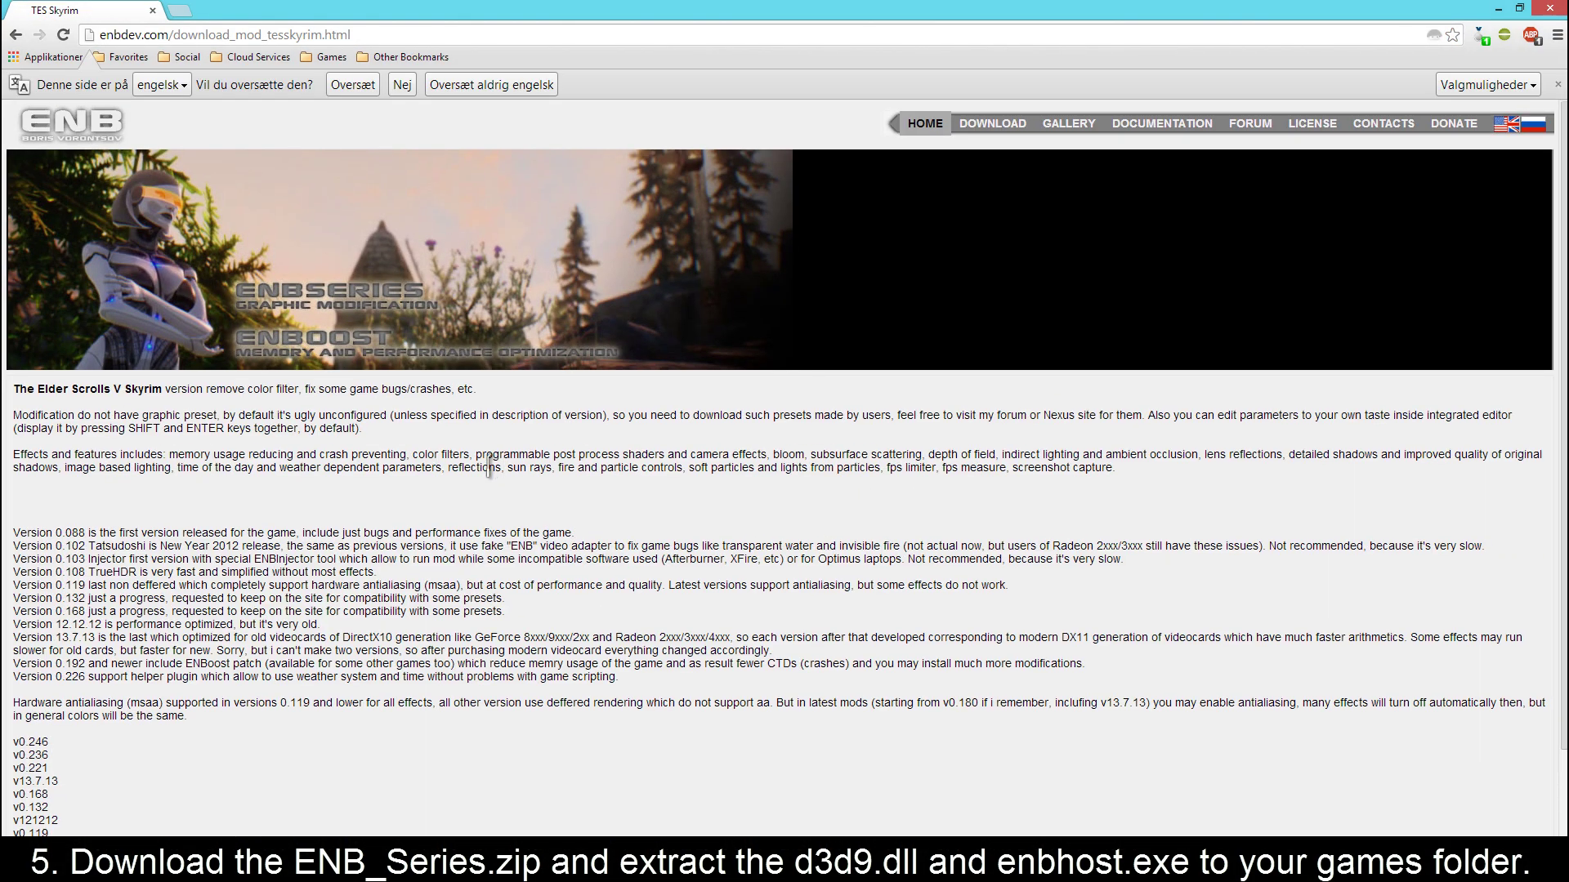
Open the v0.246 page for TES Skyrim on enbdev.com and download the ENBSeries archive.
{"action": "scroll", "coordinate": [474, 488], "scroll_direction": "down", "scroll_amount": 2}
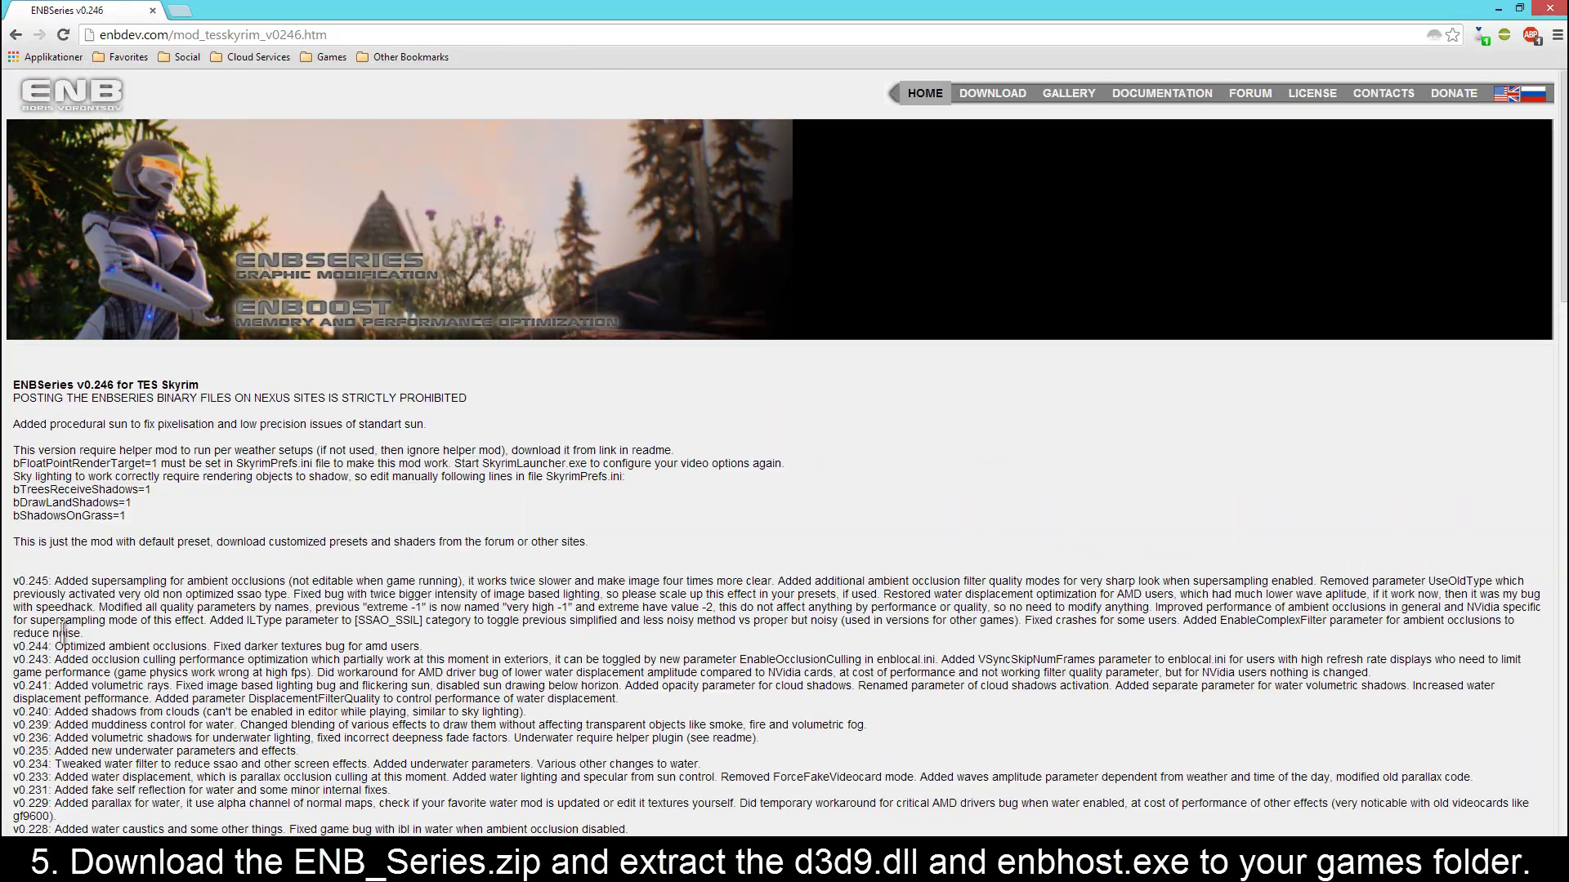
{"action": "scroll", "coordinate": [124, 474], "scroll_direction": "down", "scroll_amount": 15}
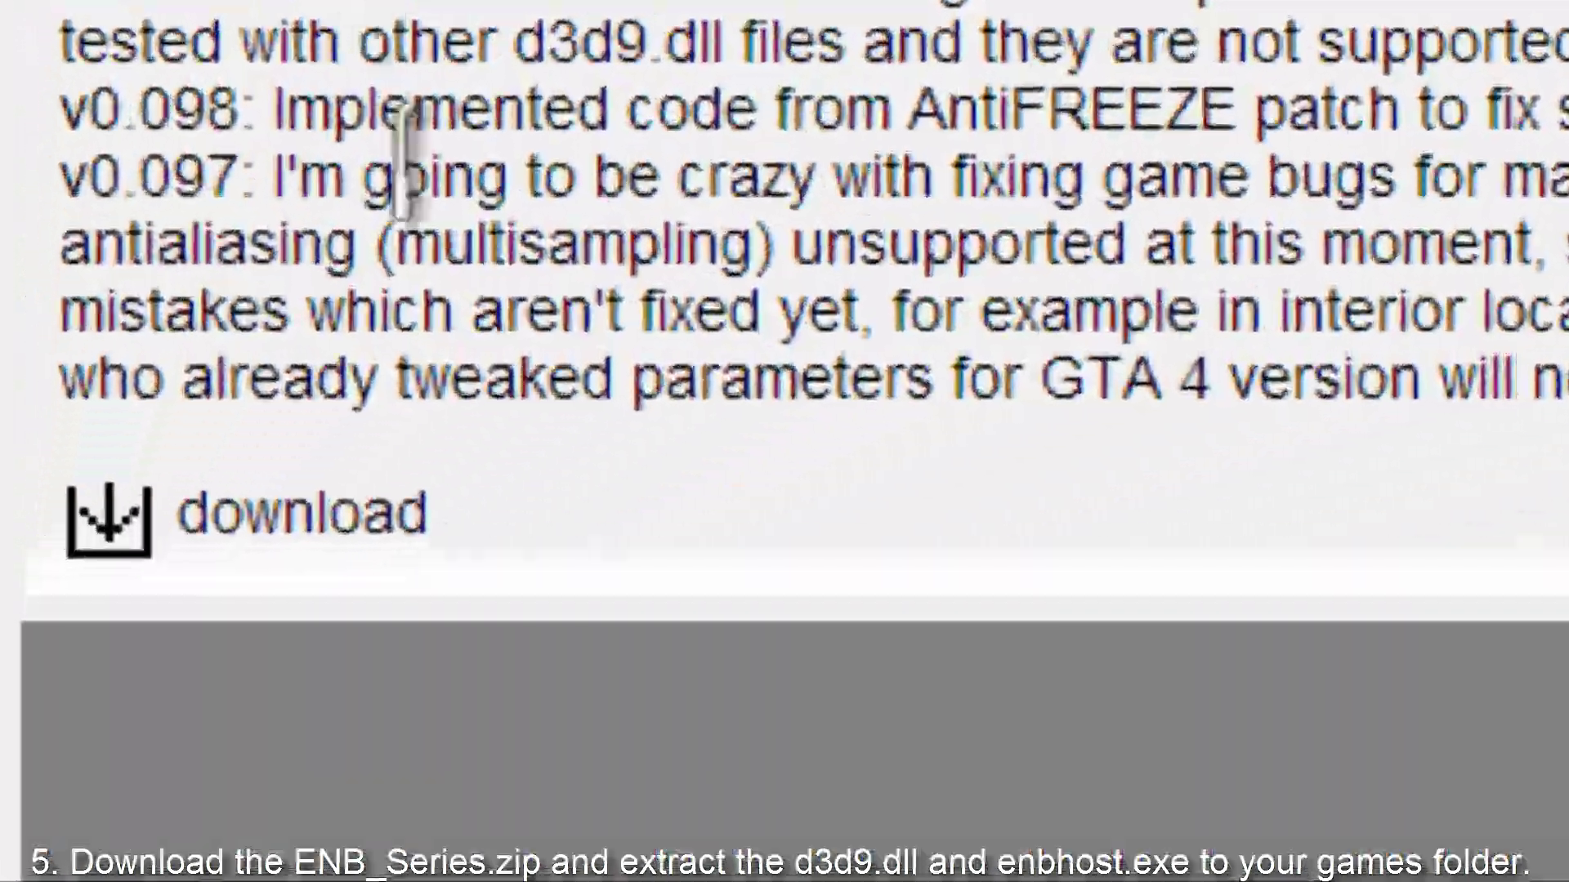
{"action": "left_click", "coordinate": [114, 522]}
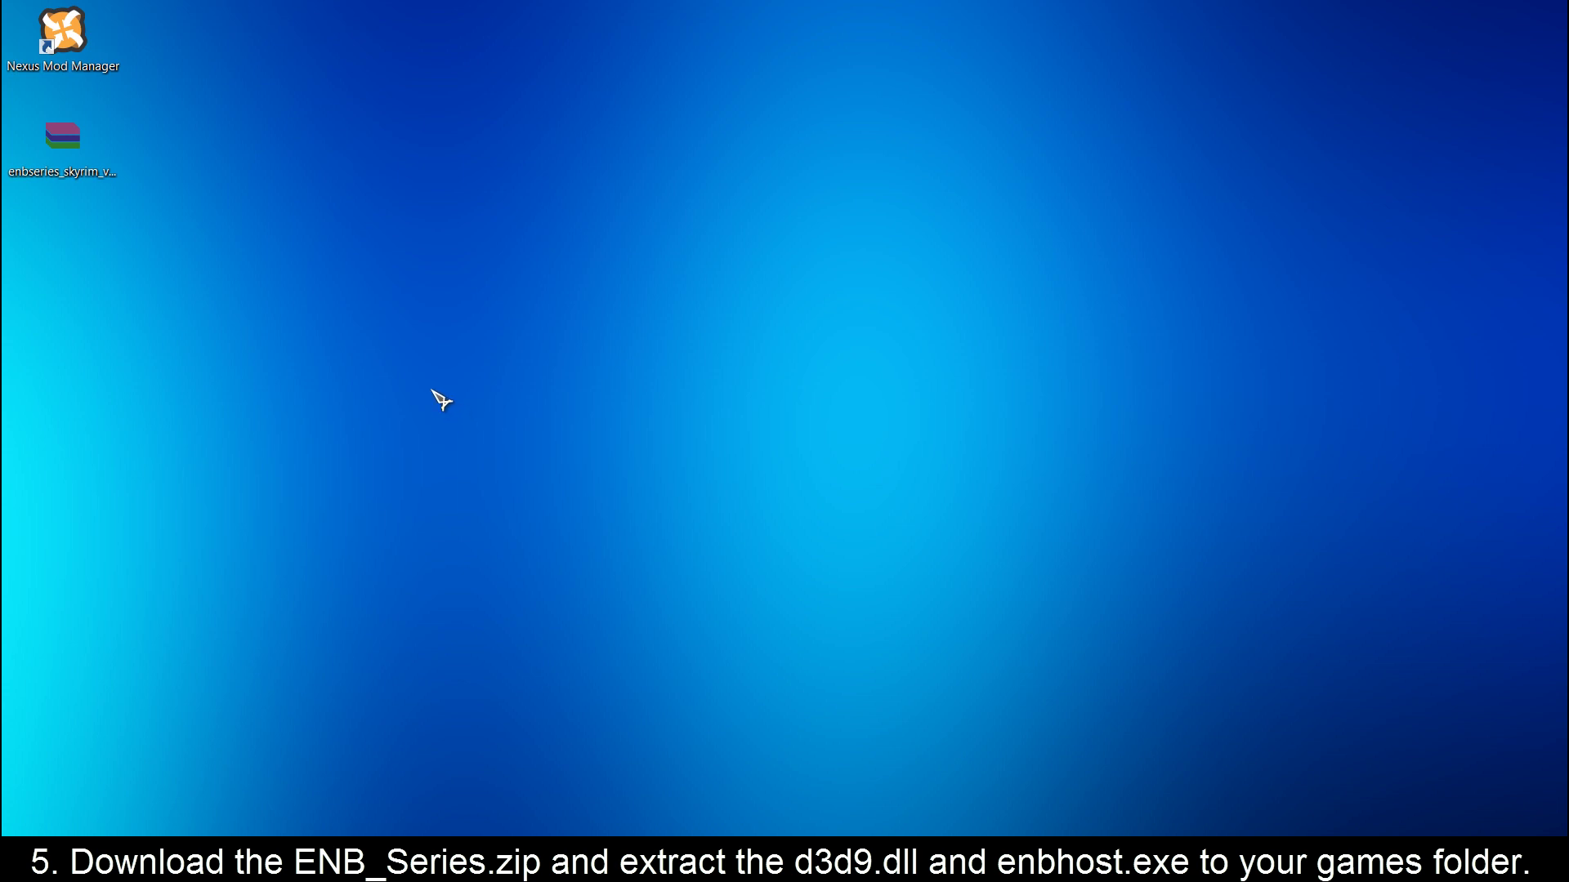
Extract the downloaded ENBSeries zip on the desktop into its own enbseries_skyrim_v0246 folder and open that folder.
{"action": "right_click", "coordinate": [80, 145]}
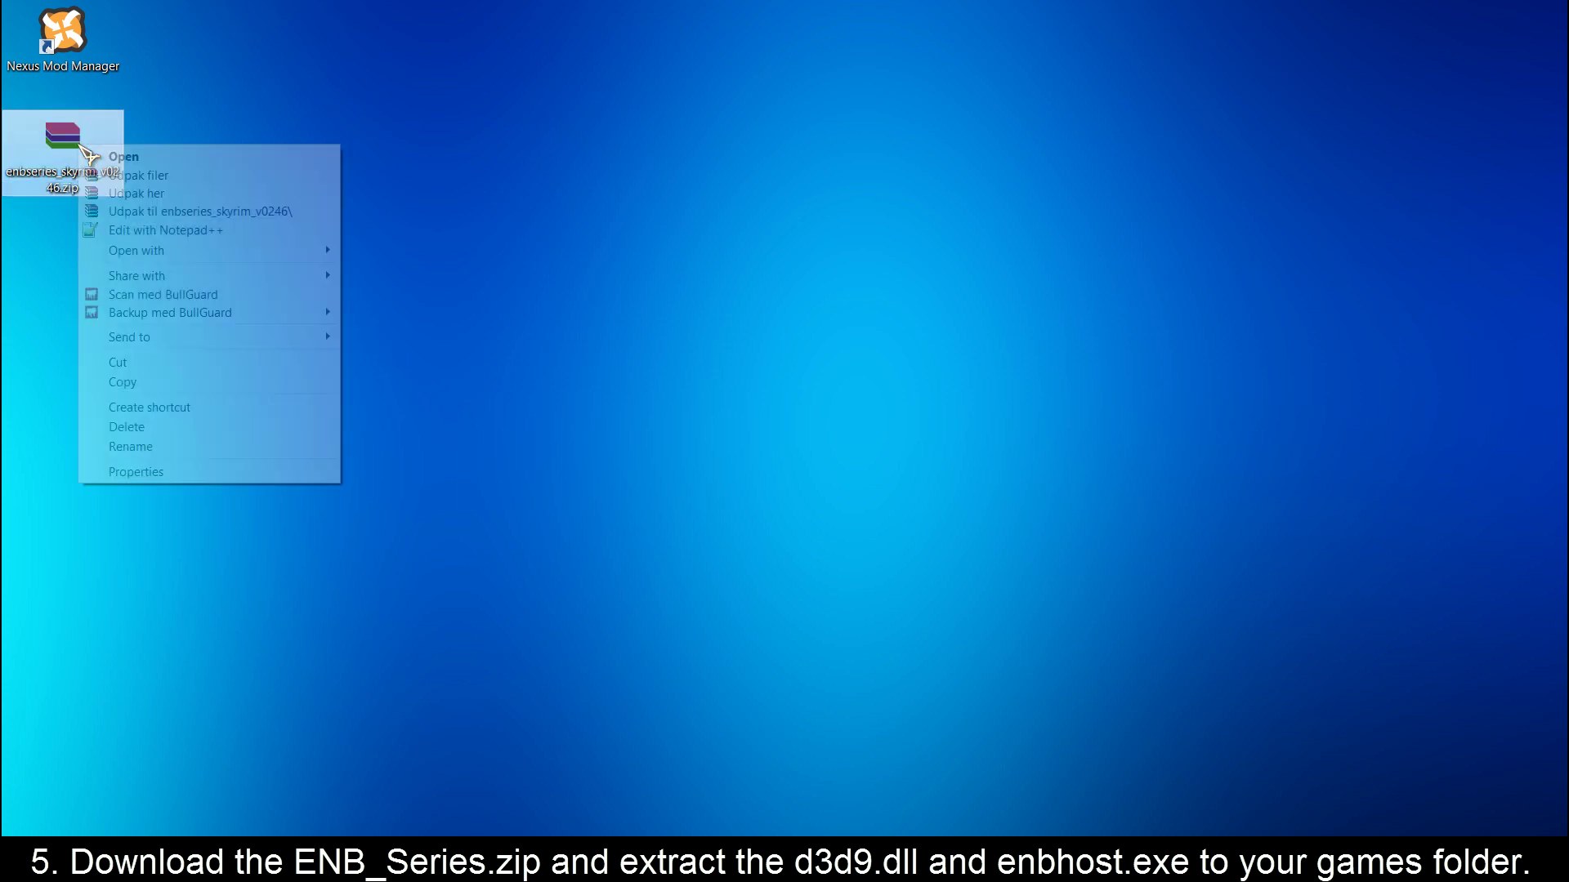
{"action": "left_click", "coordinate": [185, 214]}
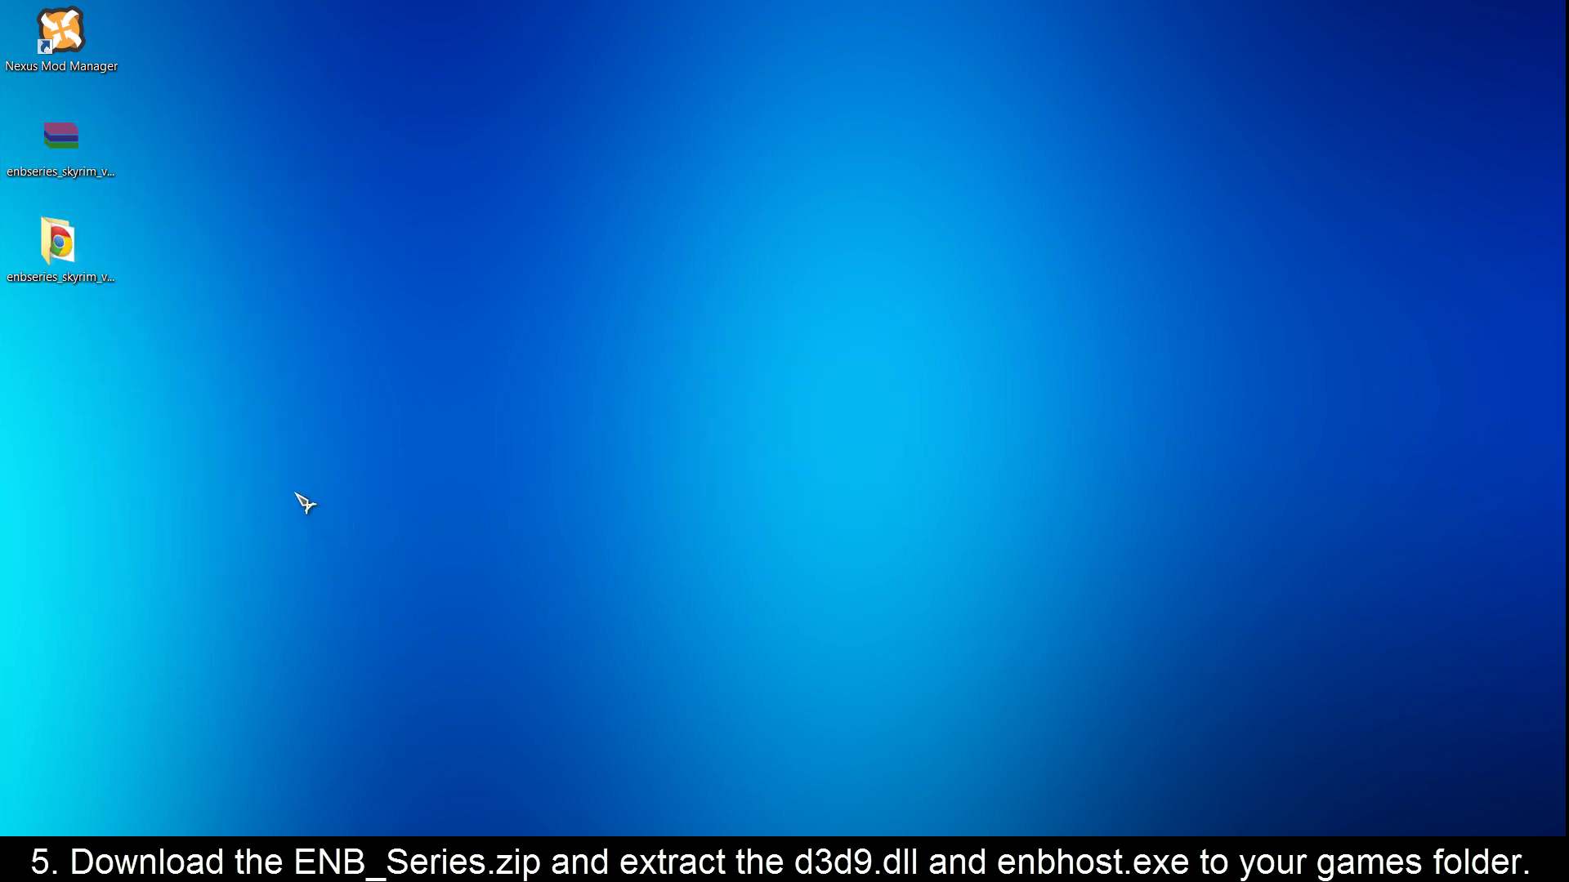
{"action": "left_click", "coordinate": [61, 246]}
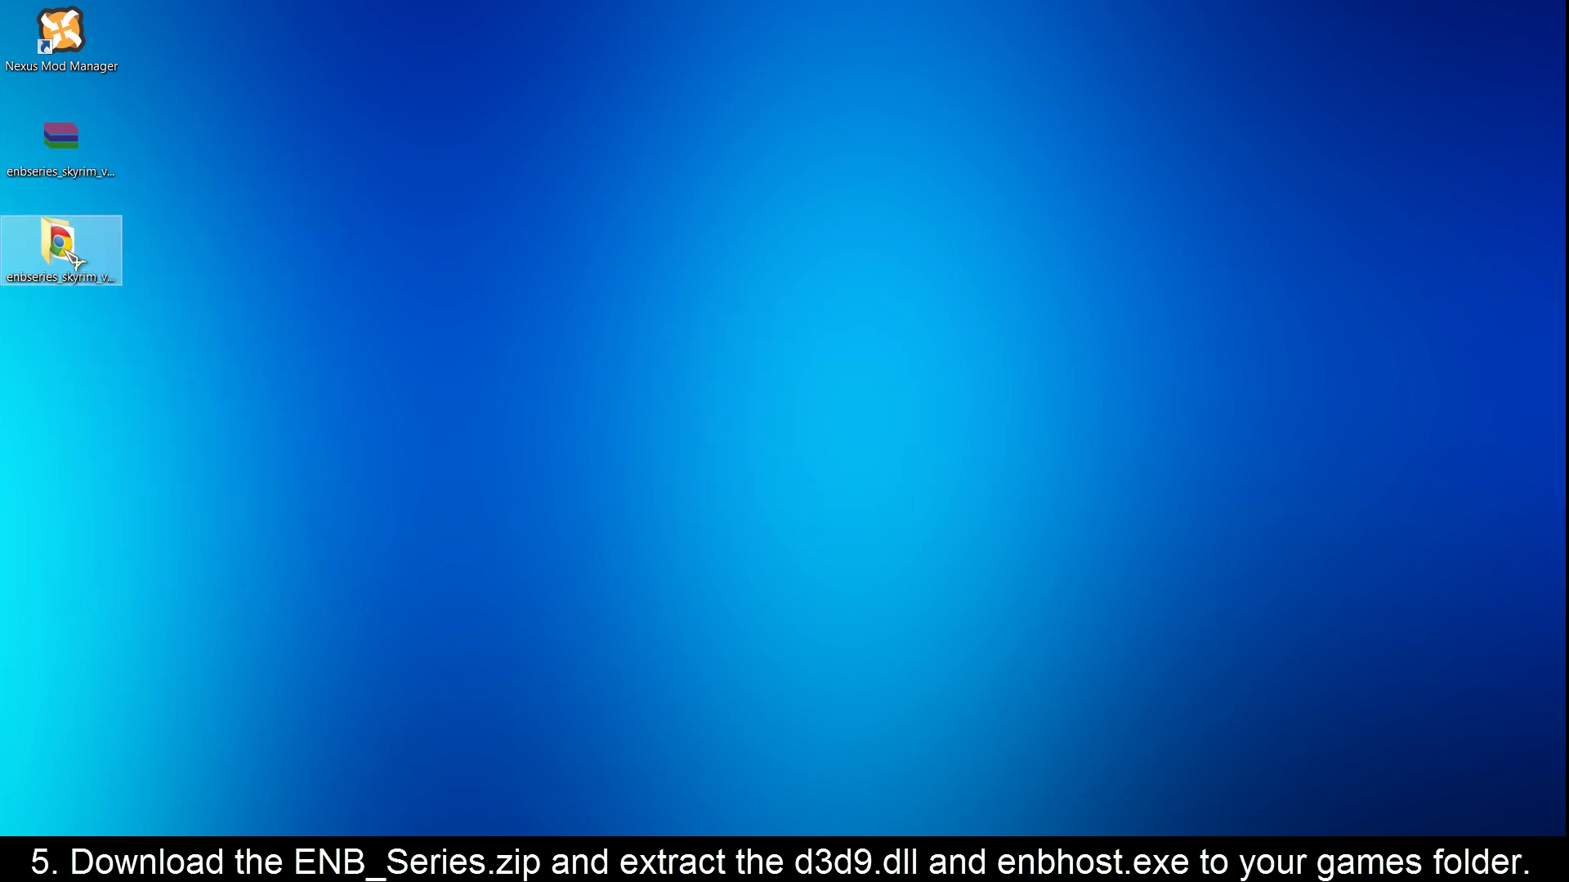
{"action": "left_click", "coordinate": [241, 221]}
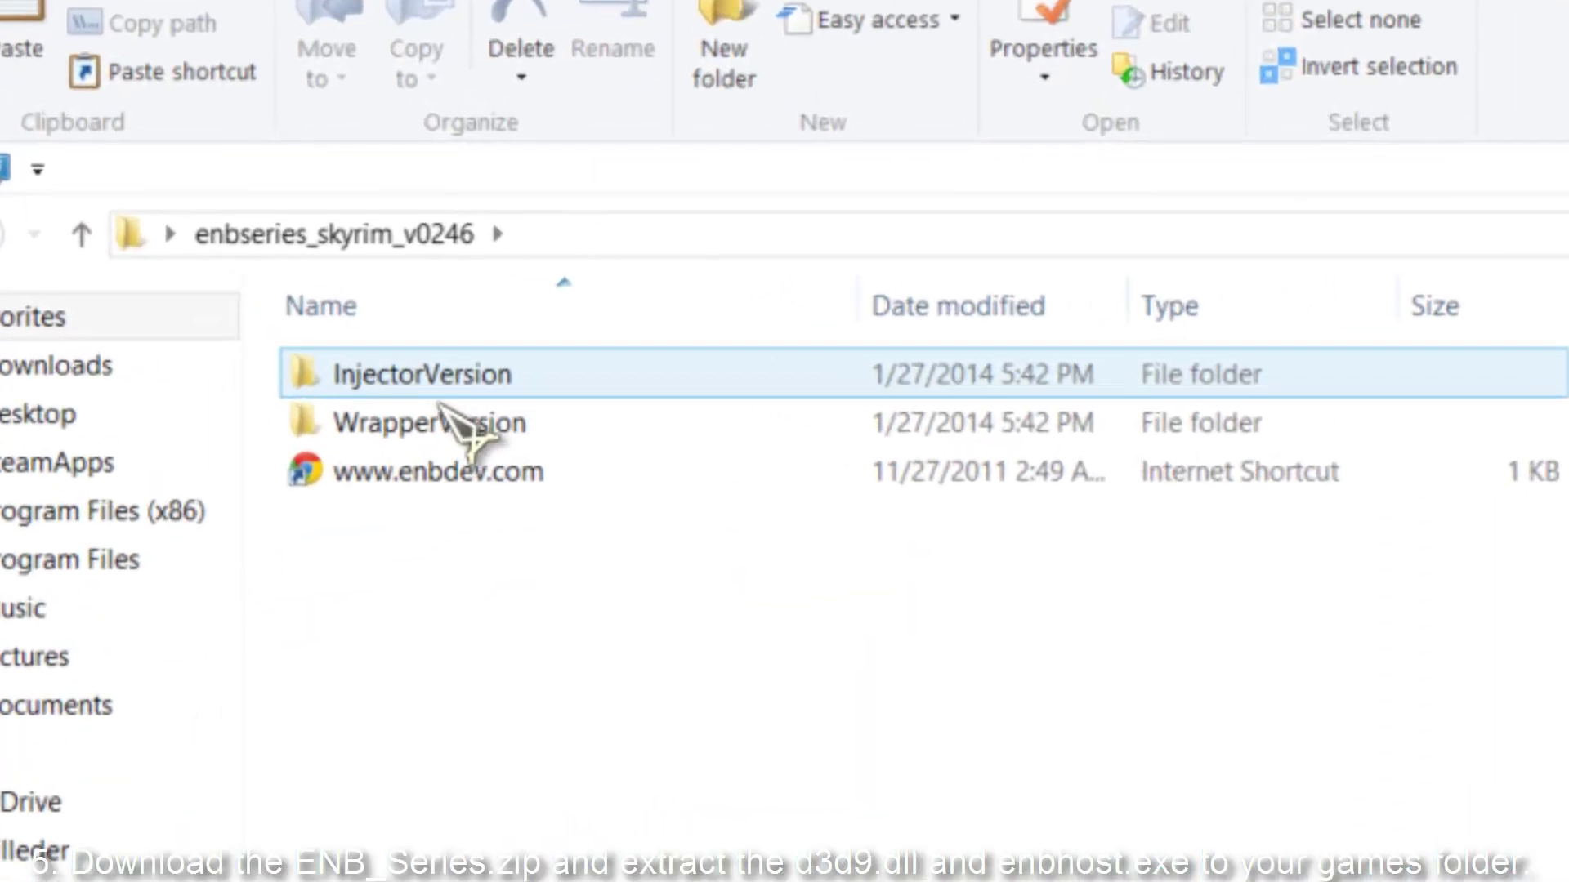
Copy d3d9.dll and enbhost.exe from the WrapperVersion folder of the extracted enbseries_skyrim_v0246 archive.
{"action": "left_click", "coordinate": [214, 215]}
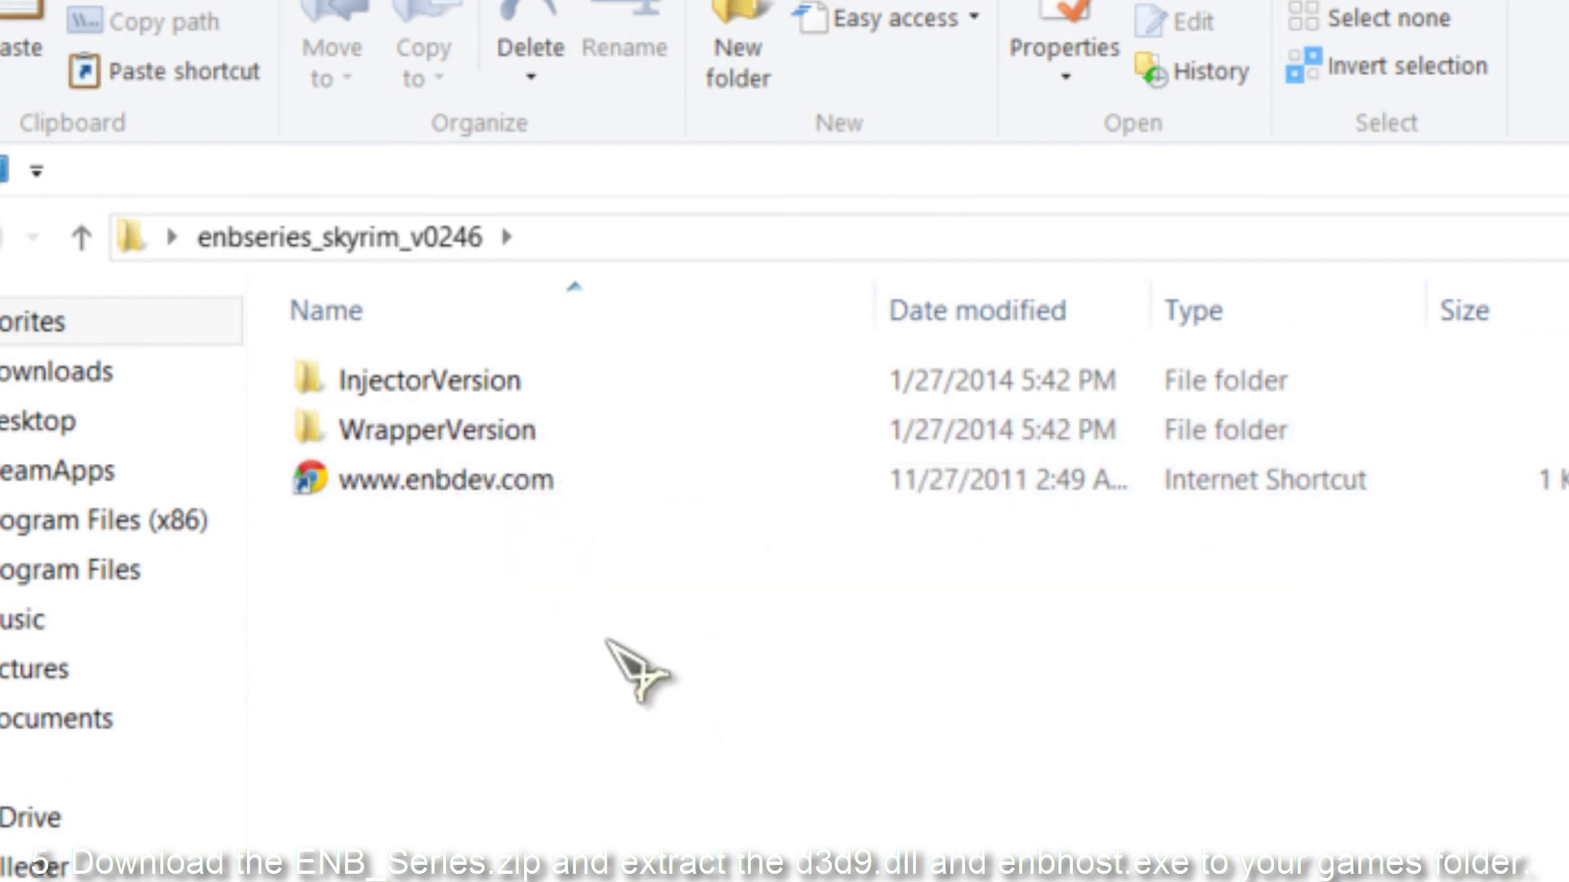
{"action": "double_click", "coordinate": [451, 435]}
{"action": "left_click", "coordinate": [498, 489]}
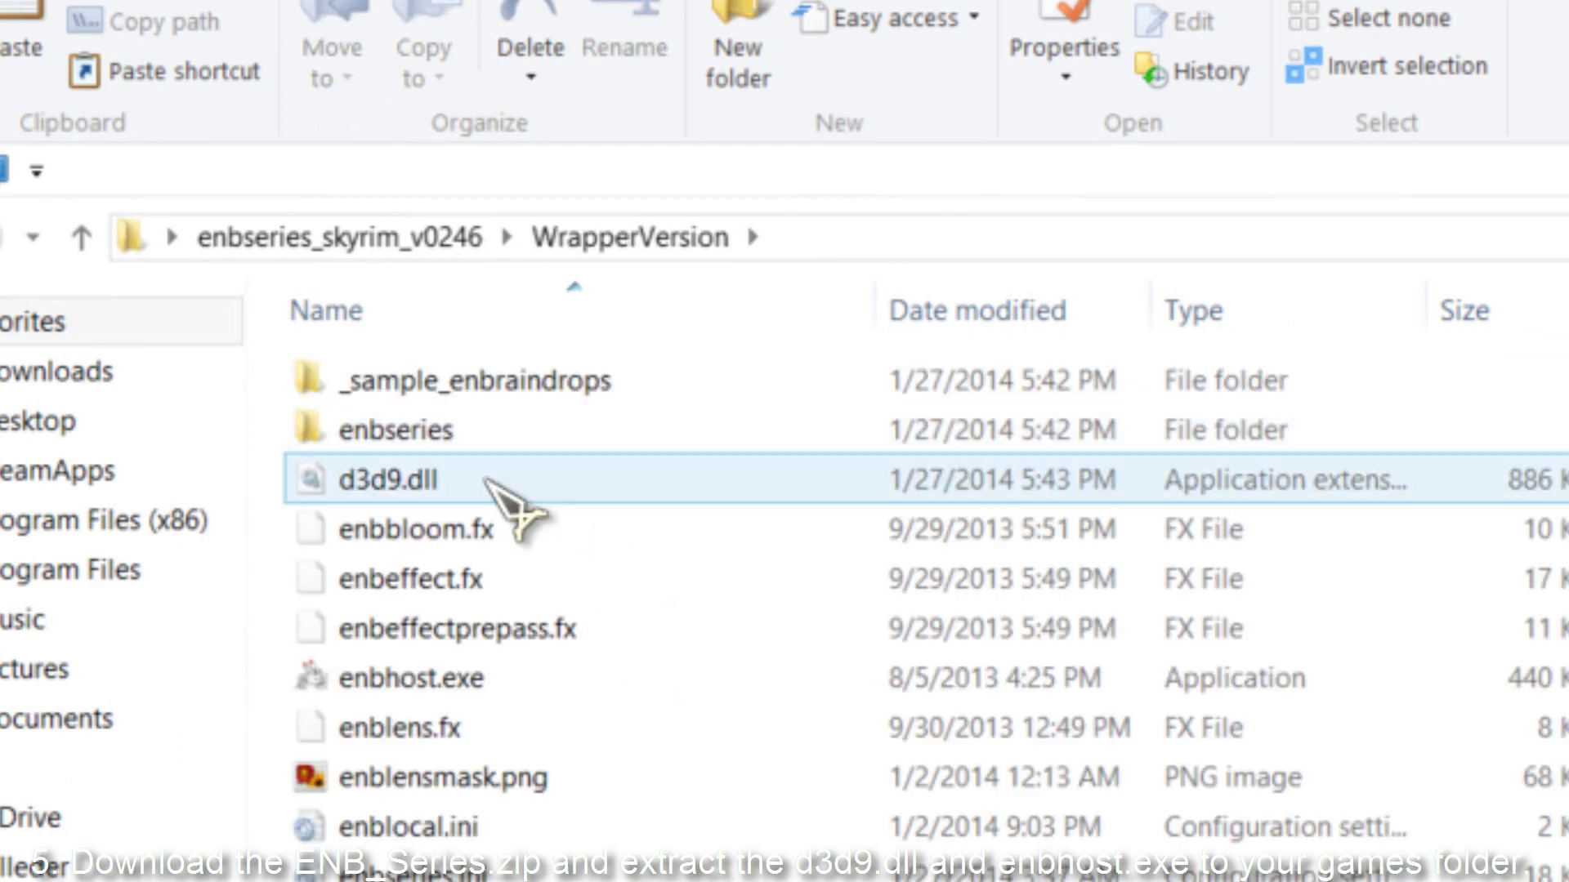
{"action": "left_click", "coordinate": [486, 489]}
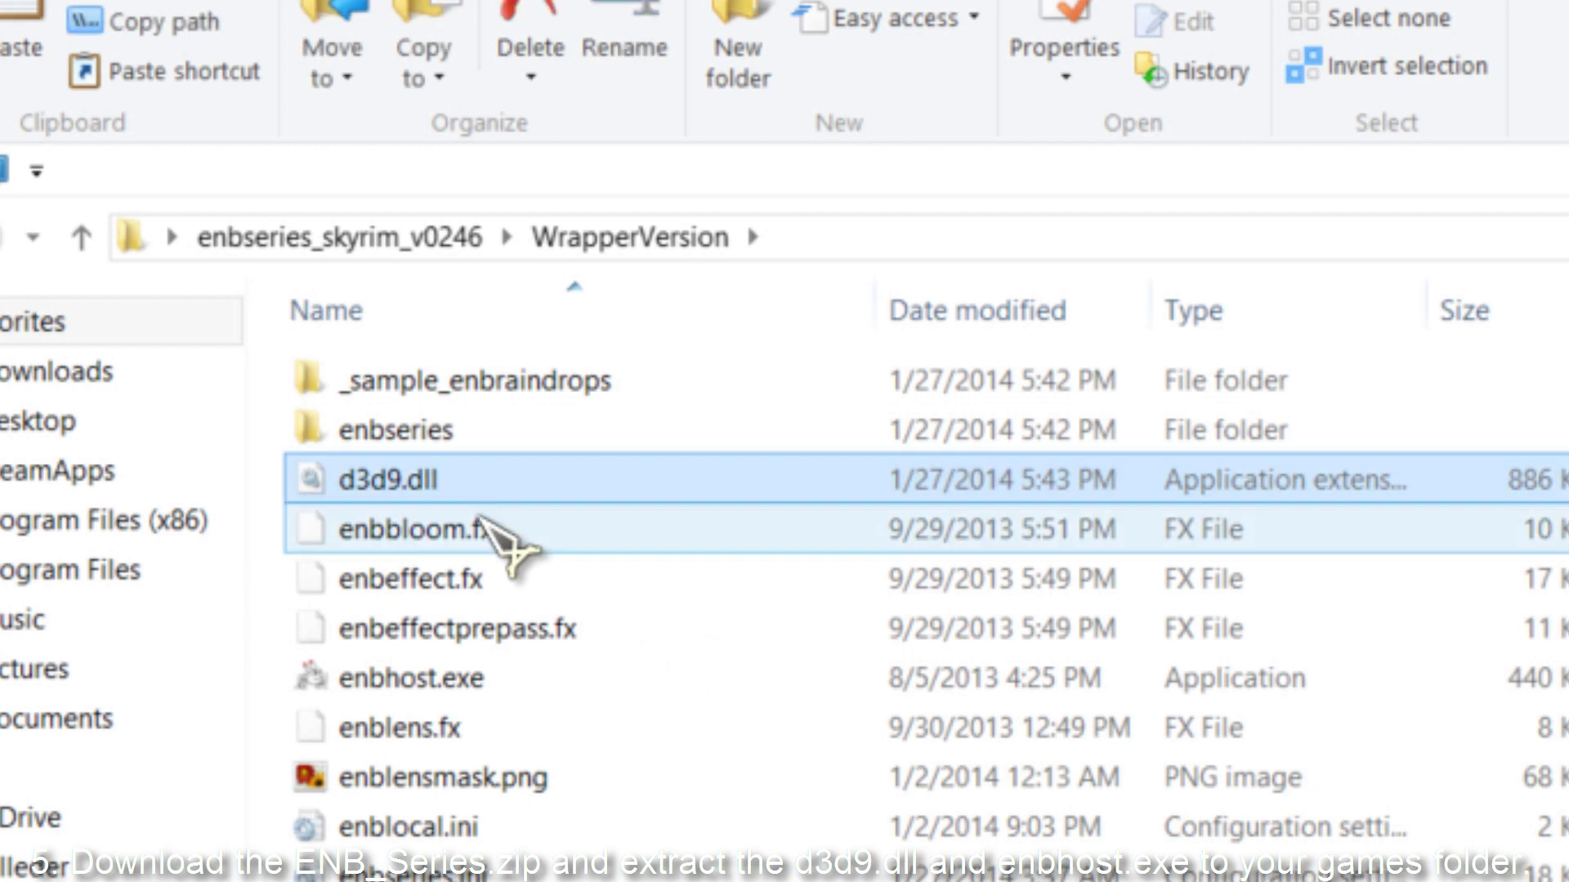
{"action": "left_click", "coordinate": [478, 677], "text": "ctrl"}
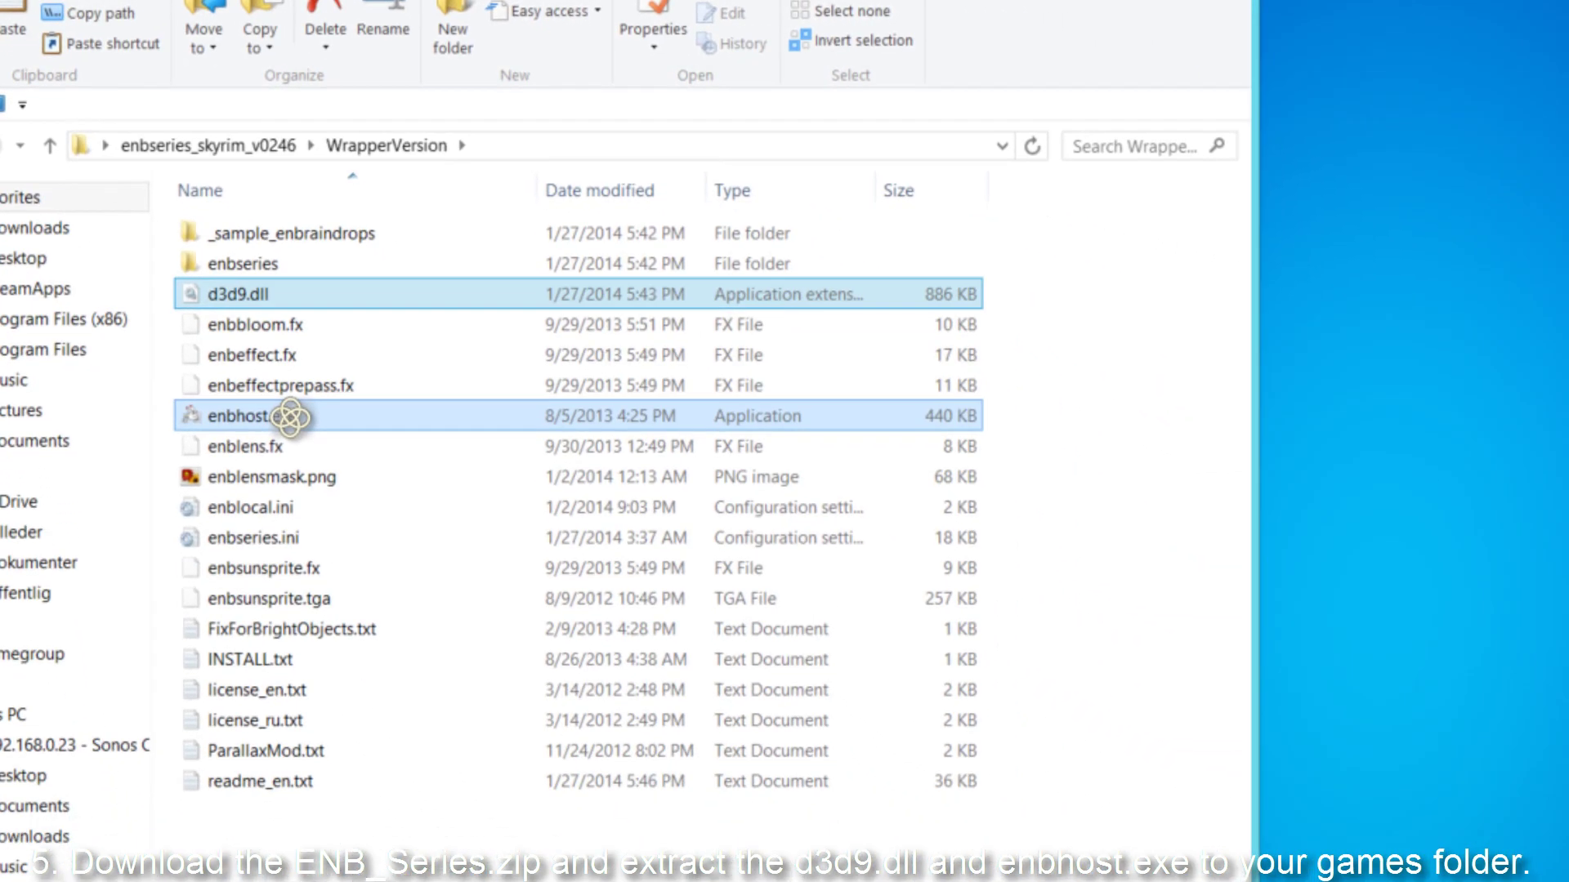
{"action": "right_click", "coordinate": [364, 522]}
{"action": "mouse_move", "coordinate": [457, 881]}
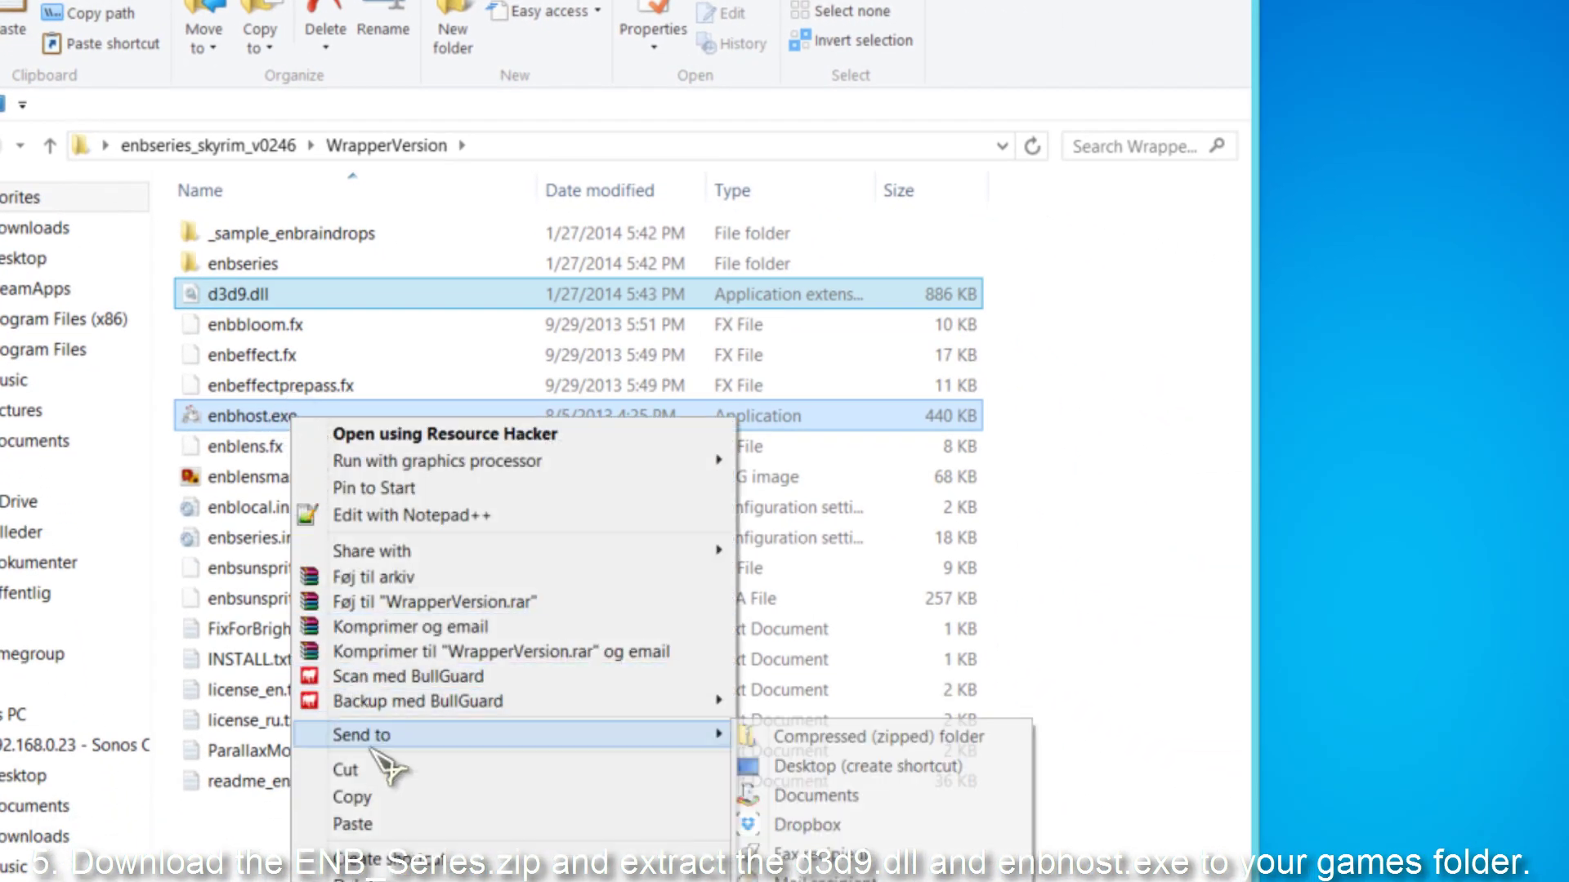
{"action": "left_click", "coordinate": [365, 798]}
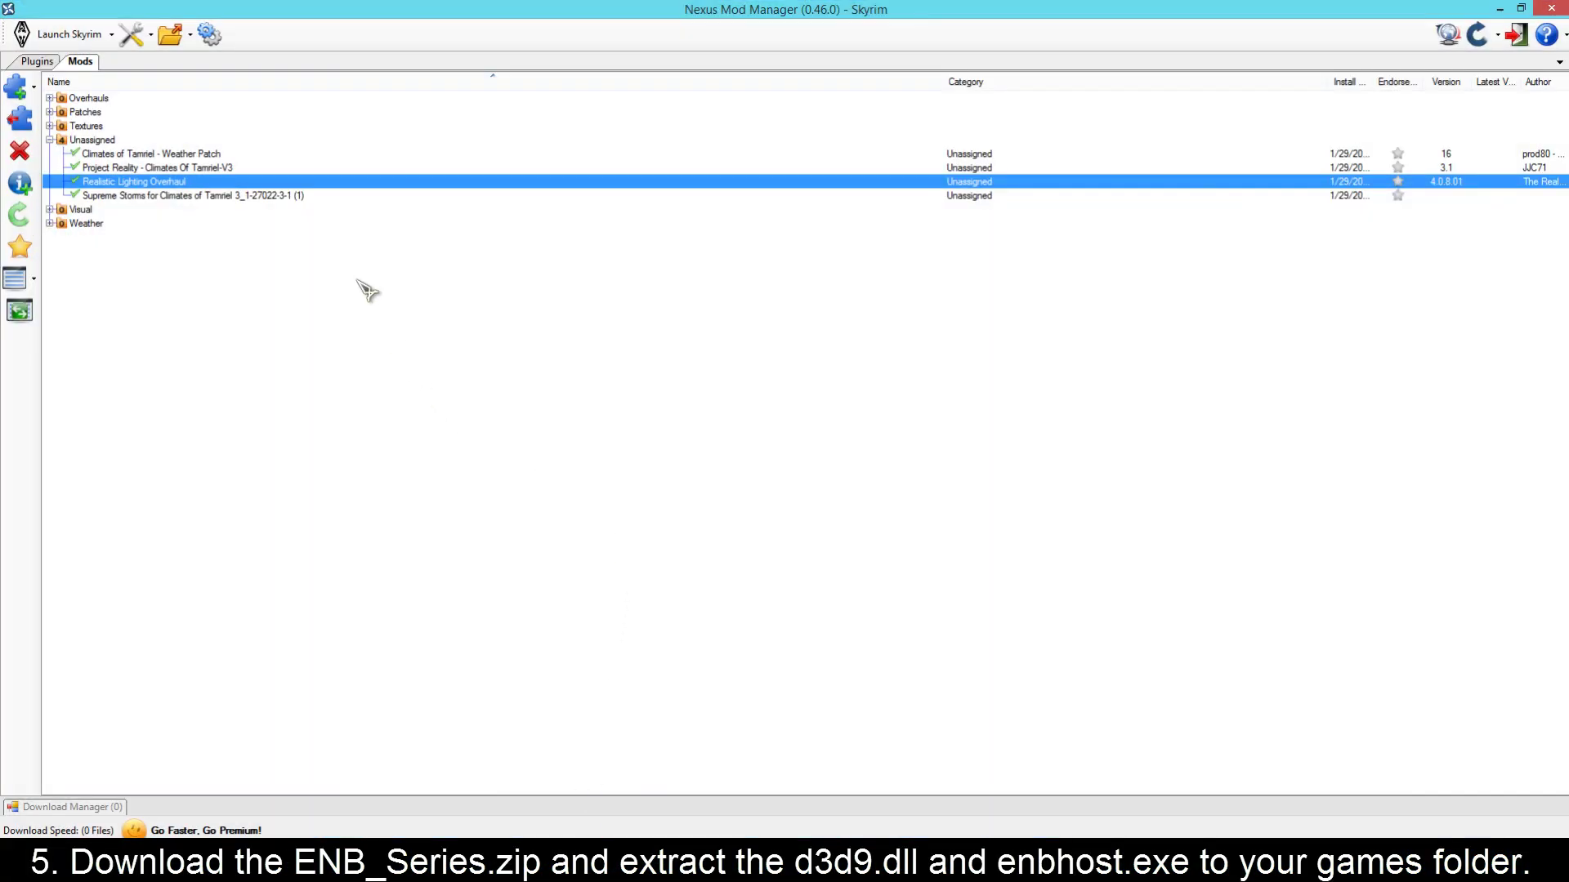
Switch to Nexus Mod Manager and open the Skyrim game folder from it.
{"action": "left_click", "coordinate": [190, 34]}
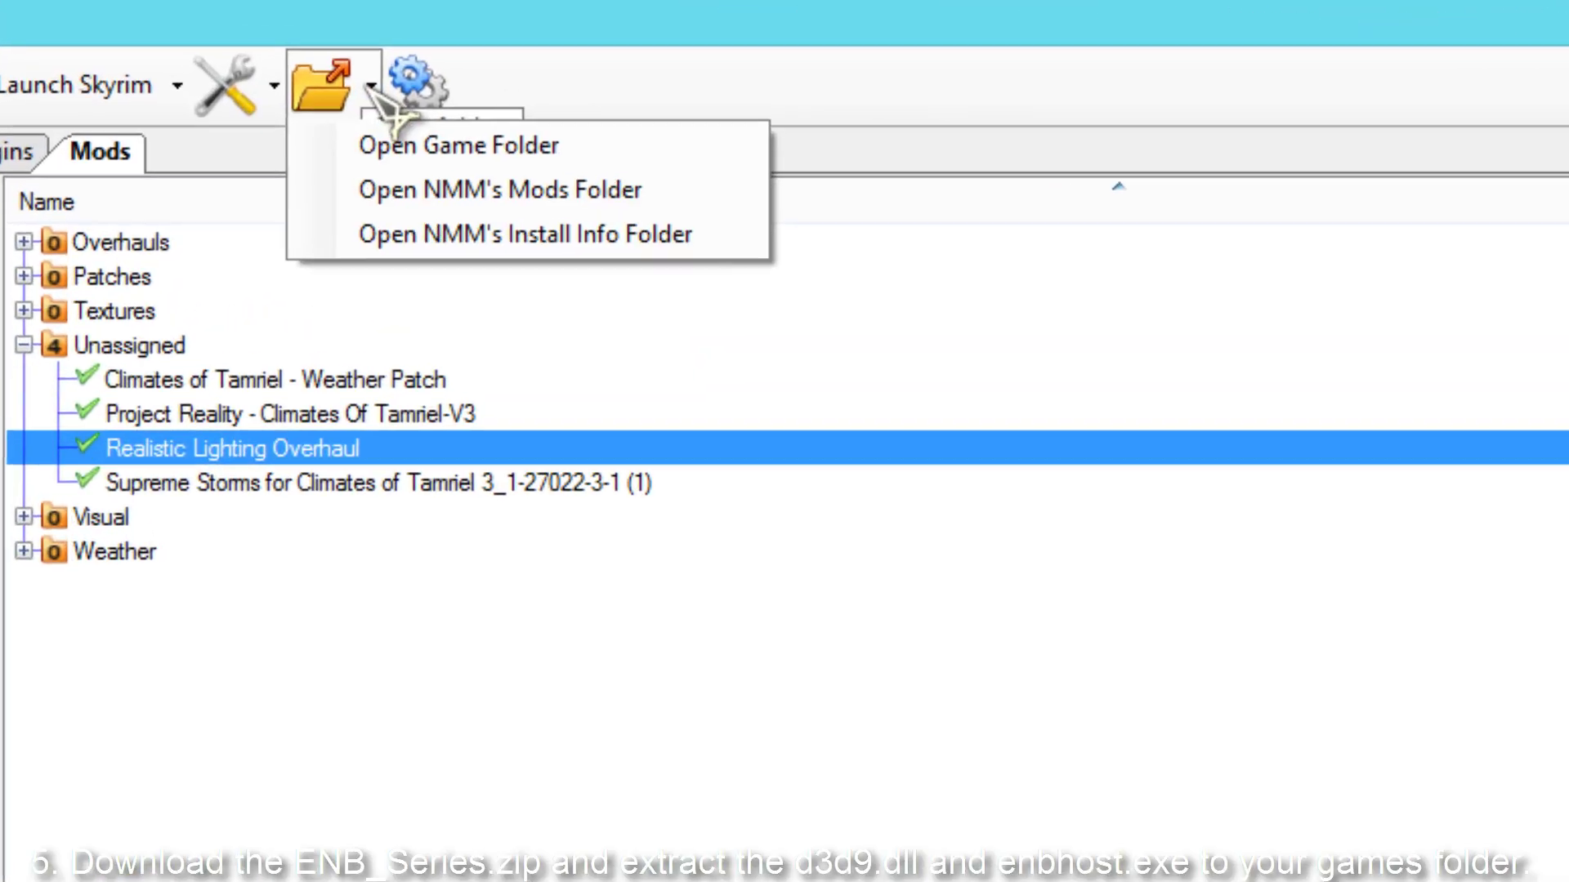
{"action": "left_click", "coordinate": [392, 139]}
{"action": "left_click", "coordinate": [364, 84]}
{"action": "left_click", "coordinate": [417, 98]}
{"action": "left_click", "coordinate": [417, 98]}
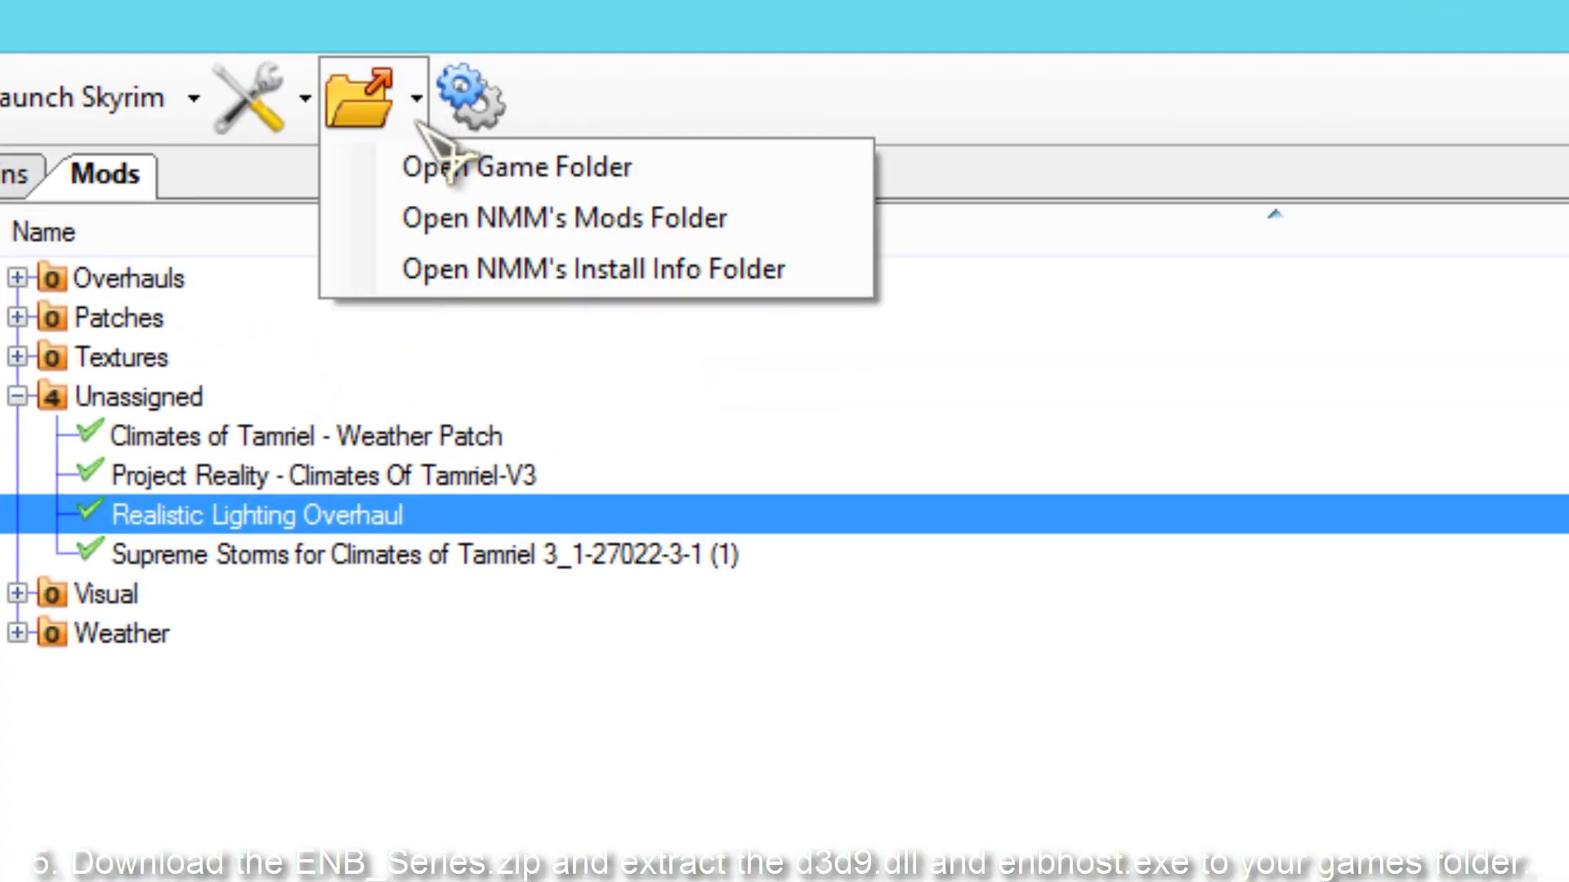
{"action": "left_click", "coordinate": [418, 180]}
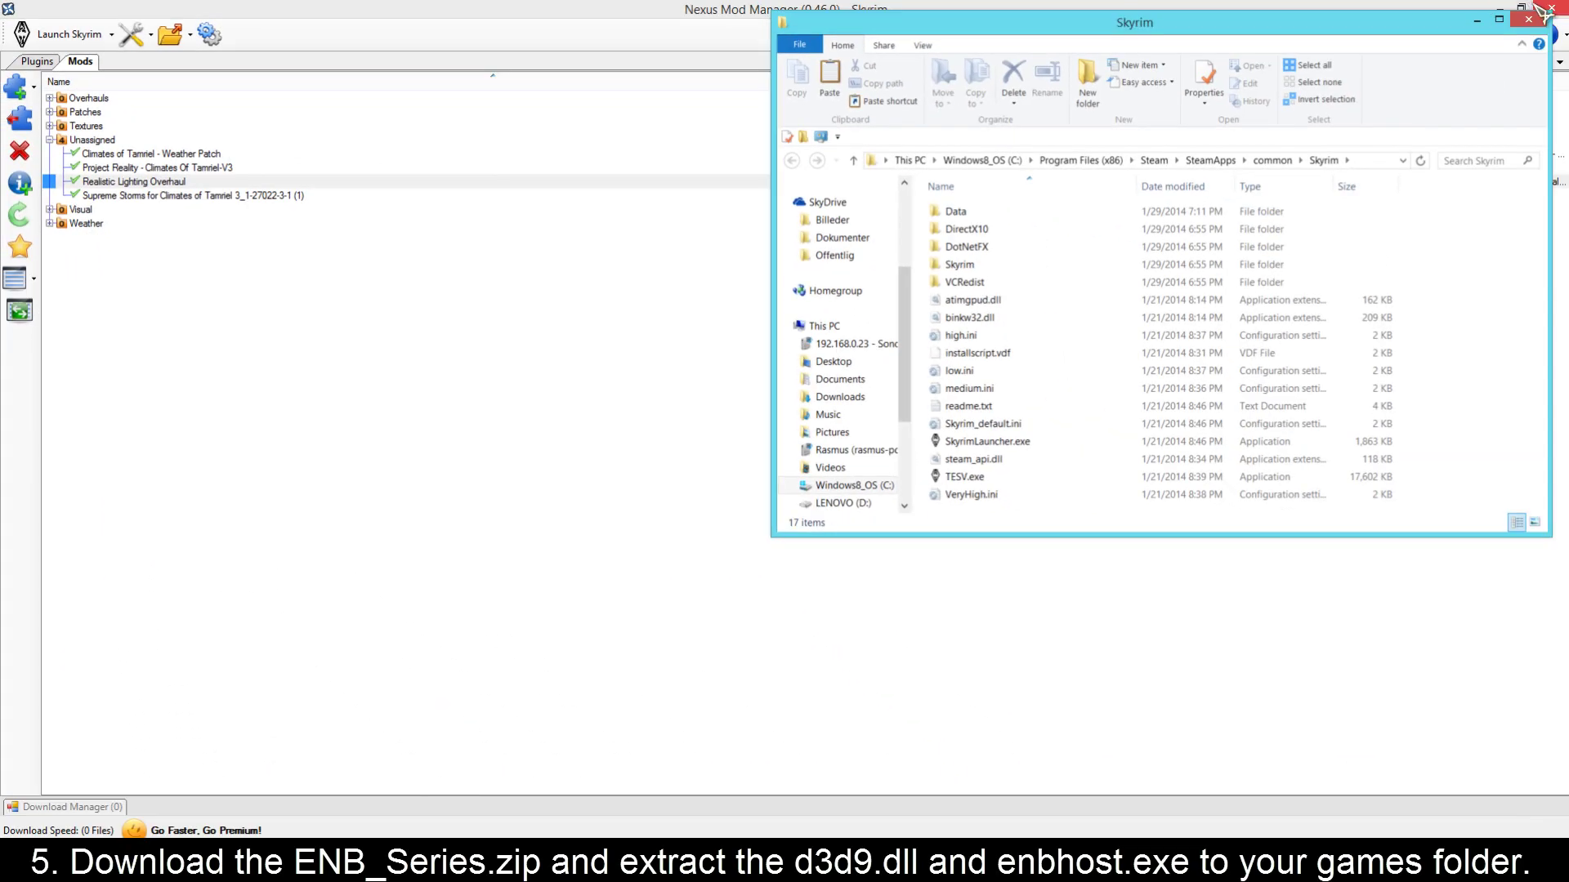
Minimize Nexus Mod Manager and paste the copied ENBSeries files into the Skyrim game folder.
{"action": "left_click", "coordinate": [1503, 10]}
{"action": "left_click_drag", "start_coordinate": [1226, 31], "coordinate": [954, 123]}
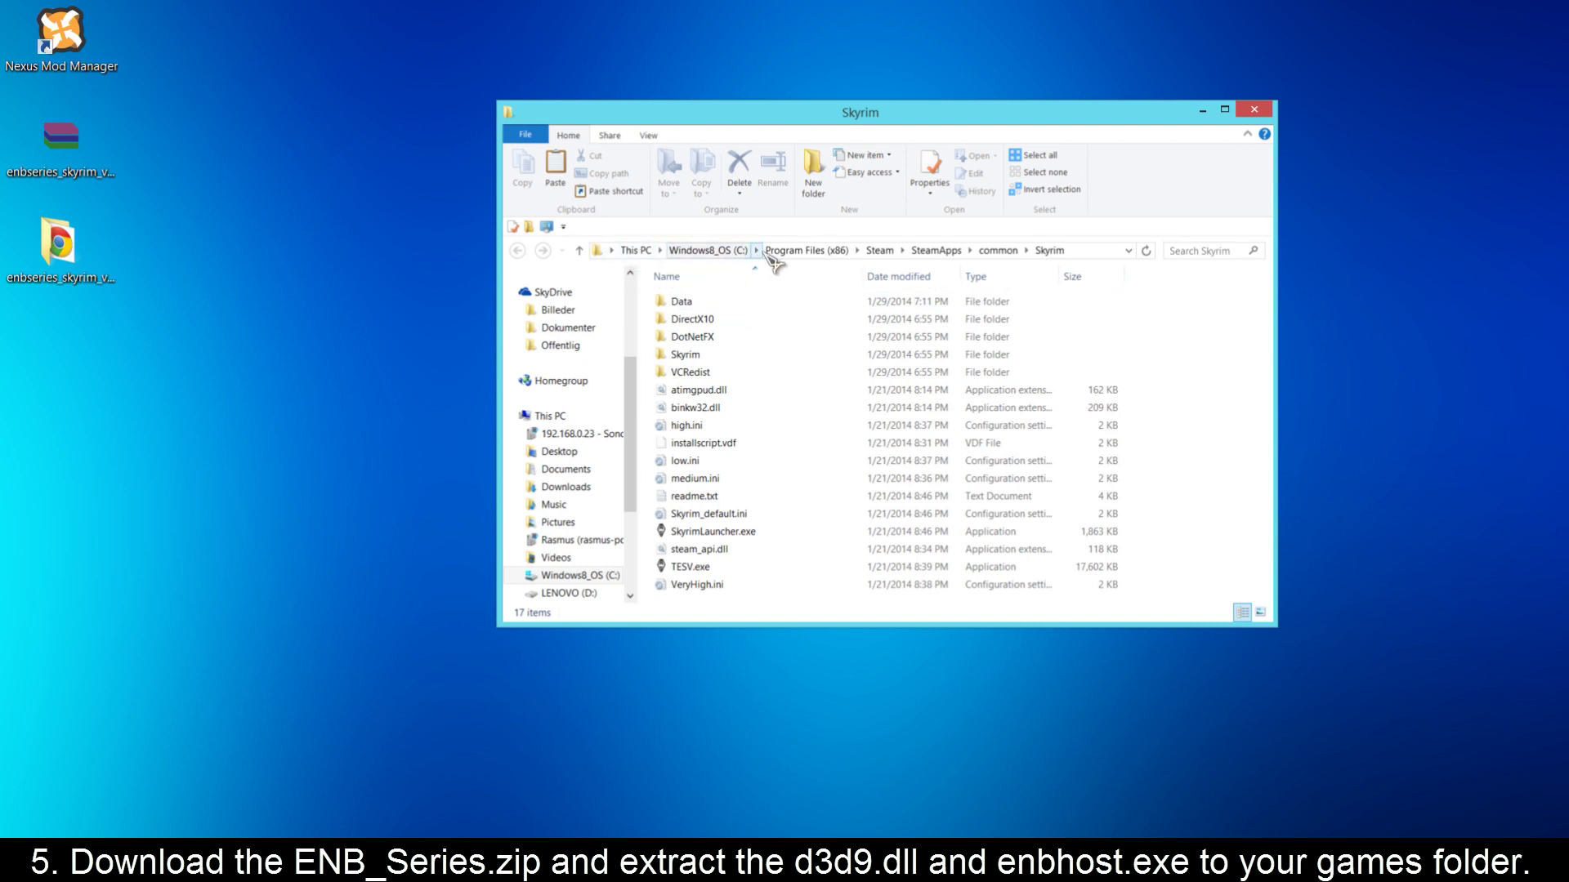
{"action": "right_click", "coordinate": [1199, 408]}
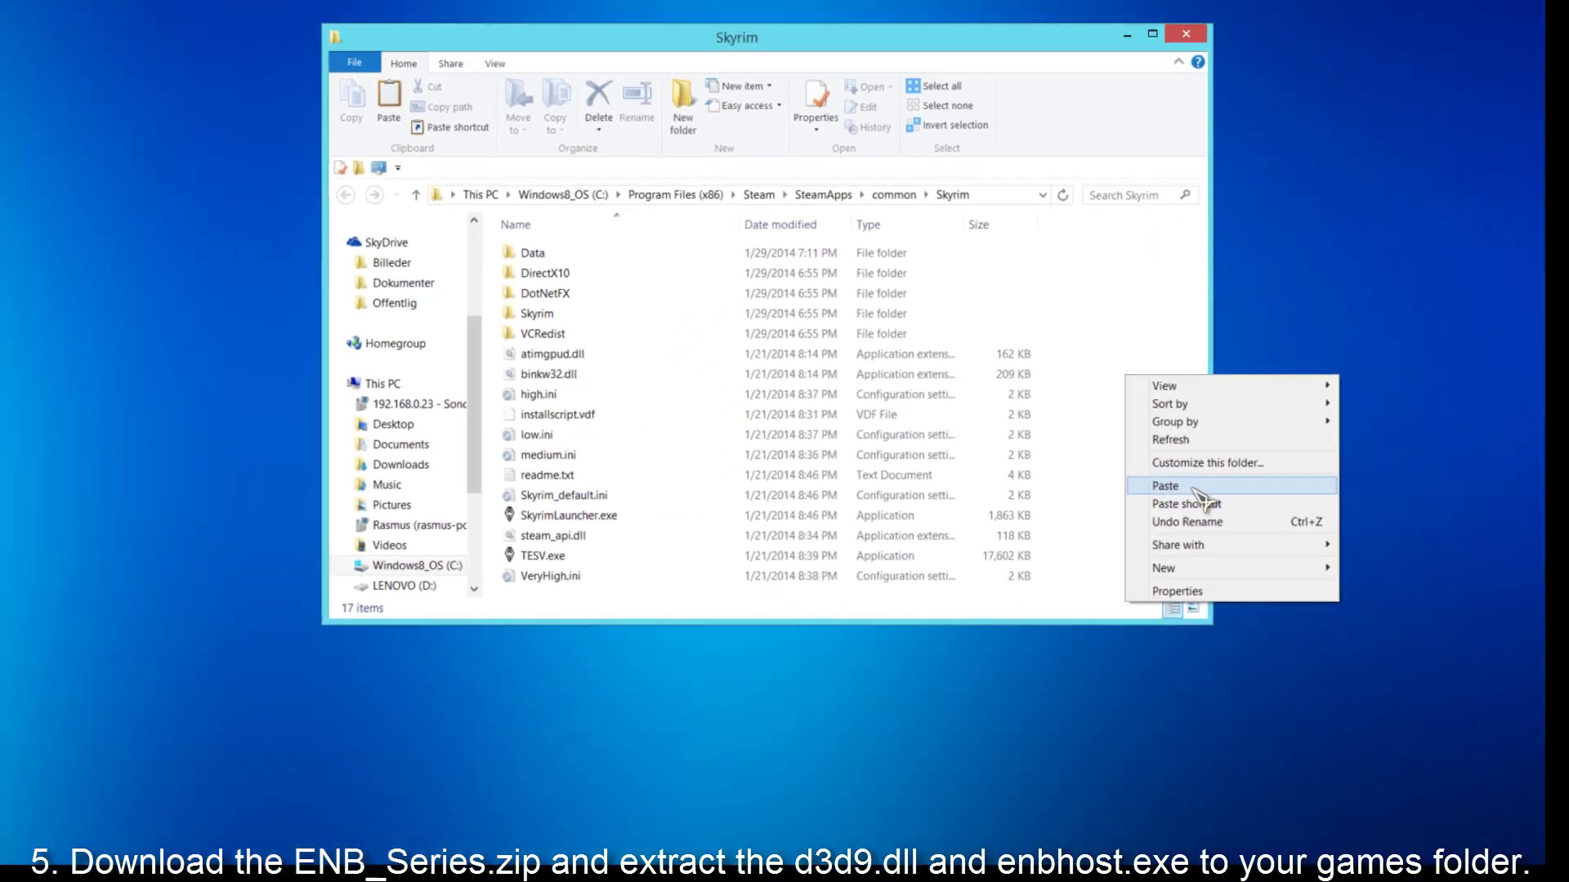
{"action": "left_click", "coordinate": [1259, 507]}
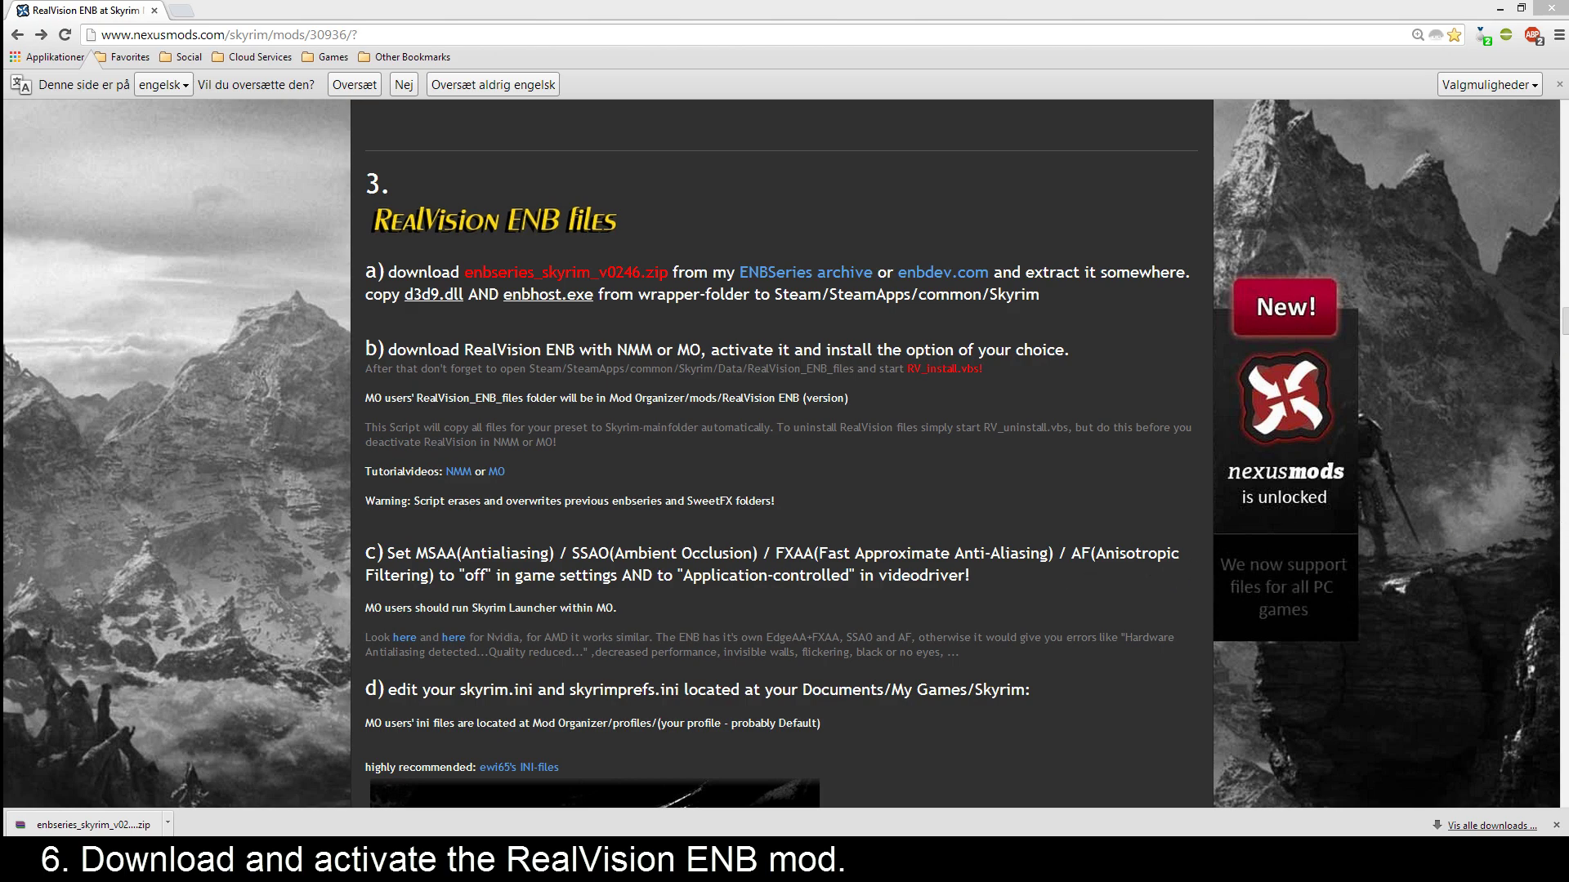
In the browser, open the RealVision ENB files list and download RealVision_ENB_246b_Release_2 with the mod manager.
{"action": "left_click_drag", "start_coordinate": [1563, 324], "coordinate": [1547, 141]}
{"action": "scroll", "coordinate": [629, 367], "scroll_direction": "down", "scroll_amount": 5}
{"action": "scroll", "coordinate": [629, 368], "scroll_direction": "up", "scroll_amount": 3}
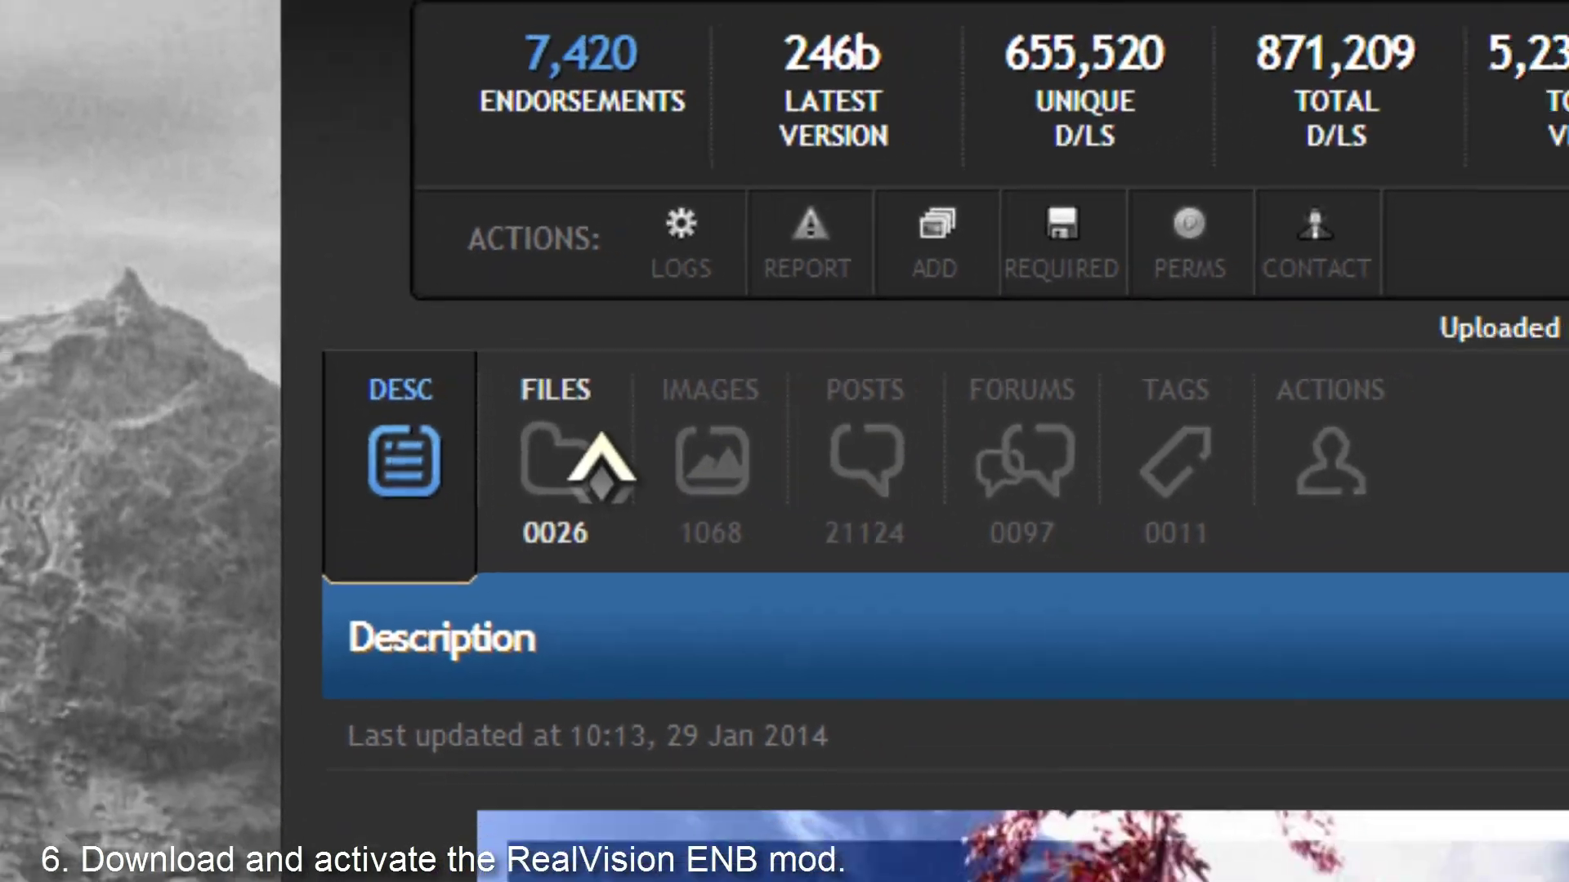
{"action": "left_click", "coordinate": [629, 474]}
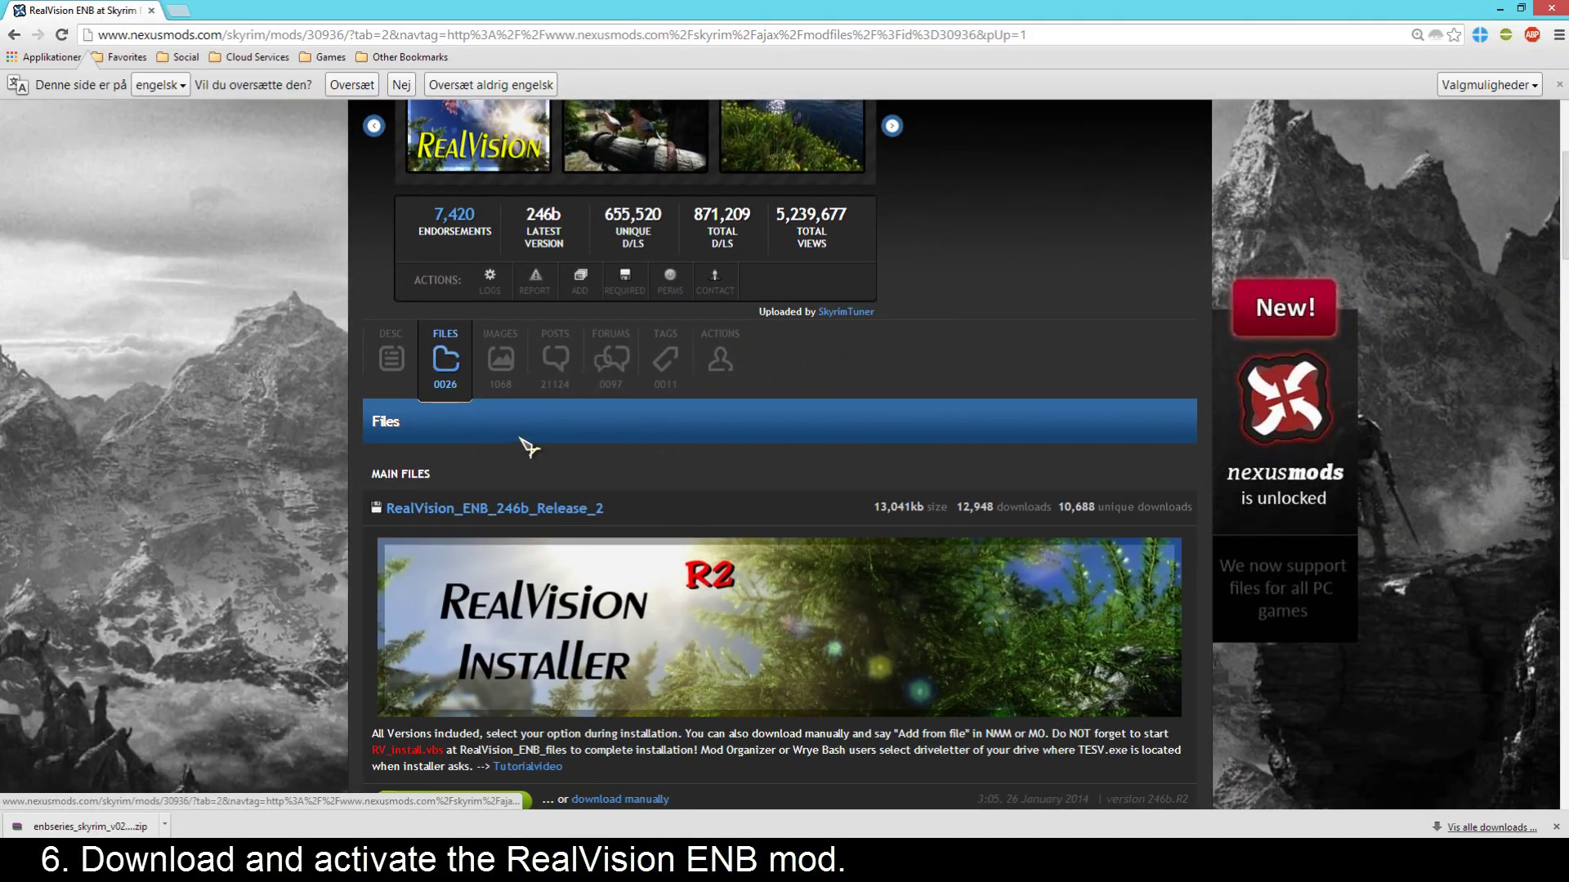
{"action": "scroll", "coordinate": [531, 448], "scroll_direction": "down", "scroll_amount": 3}
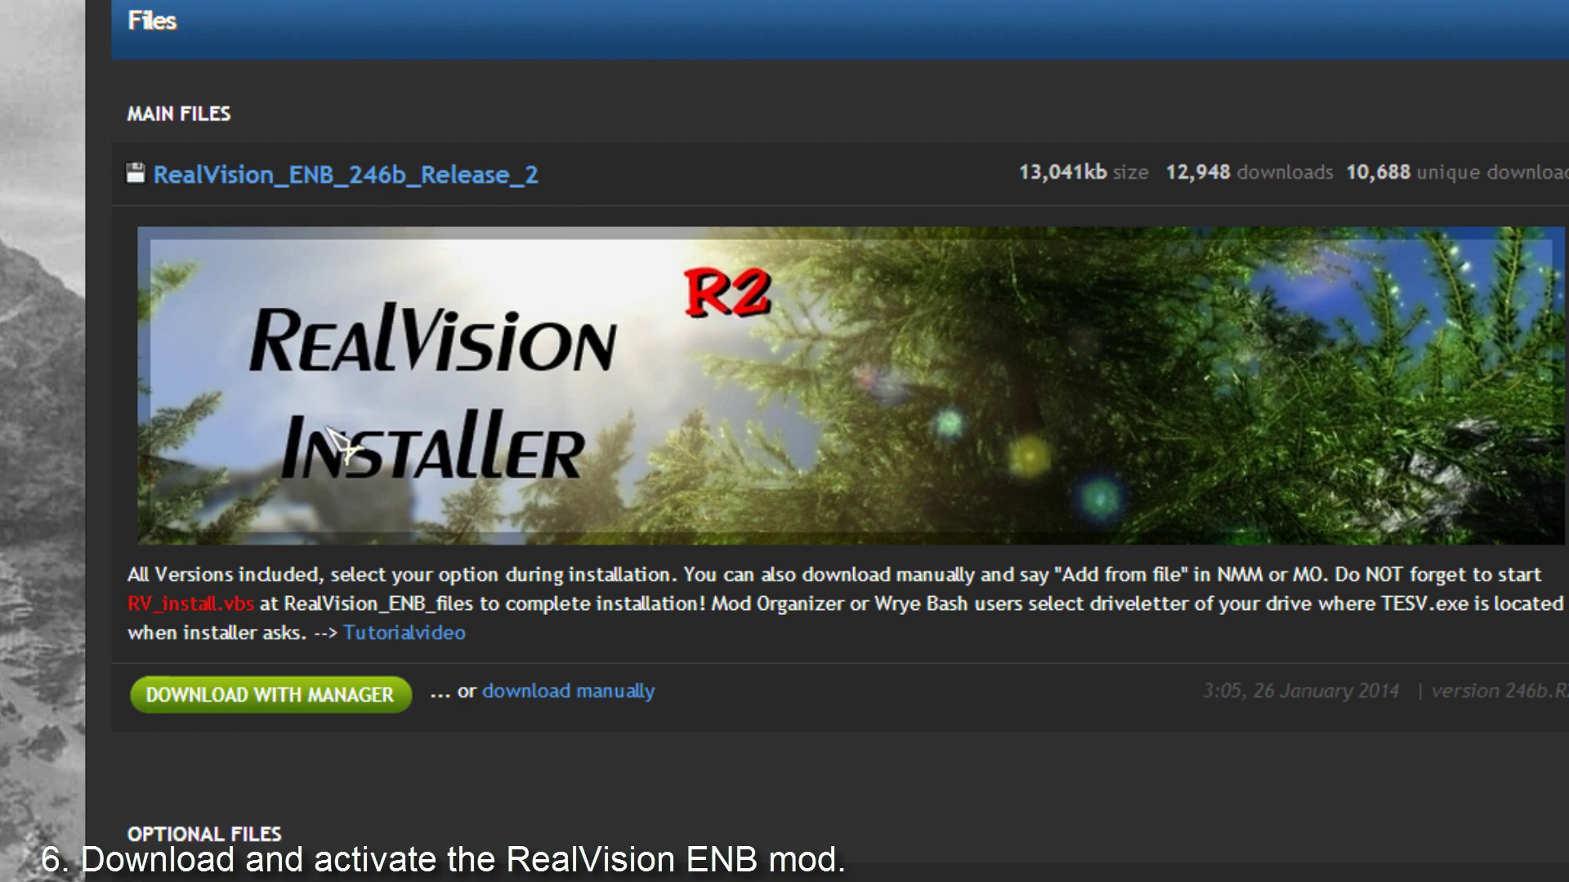
{"action": "left_click", "coordinate": [305, 701]}
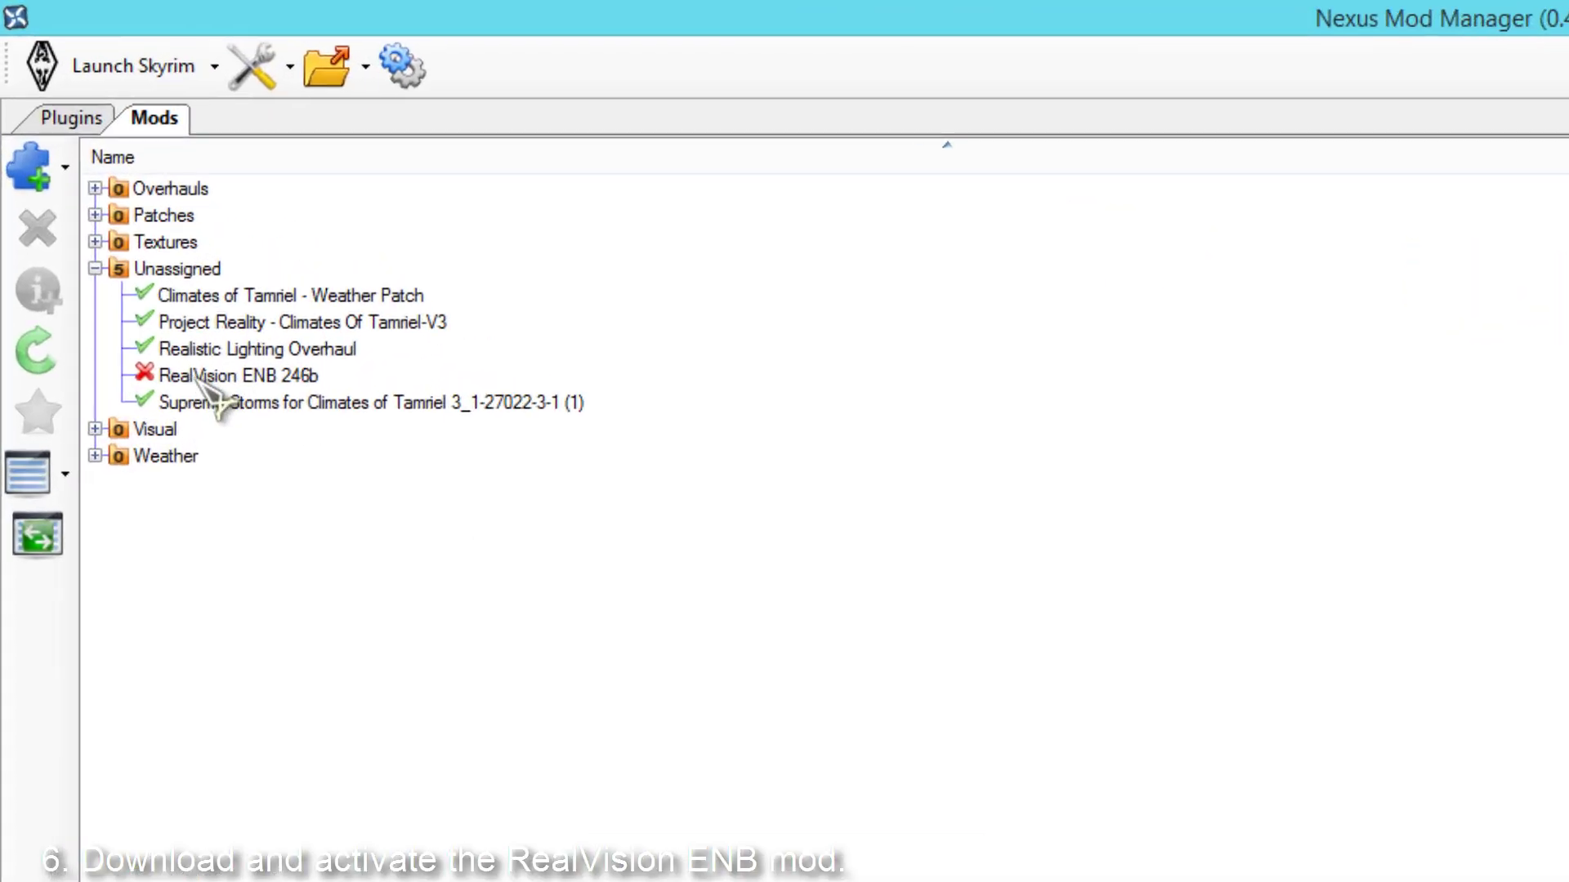
In Nexus Mod Manager, start activating RealVision ENB 246b and choose the Option A FULL version.
{"action": "left_click", "coordinate": [364, 531]}
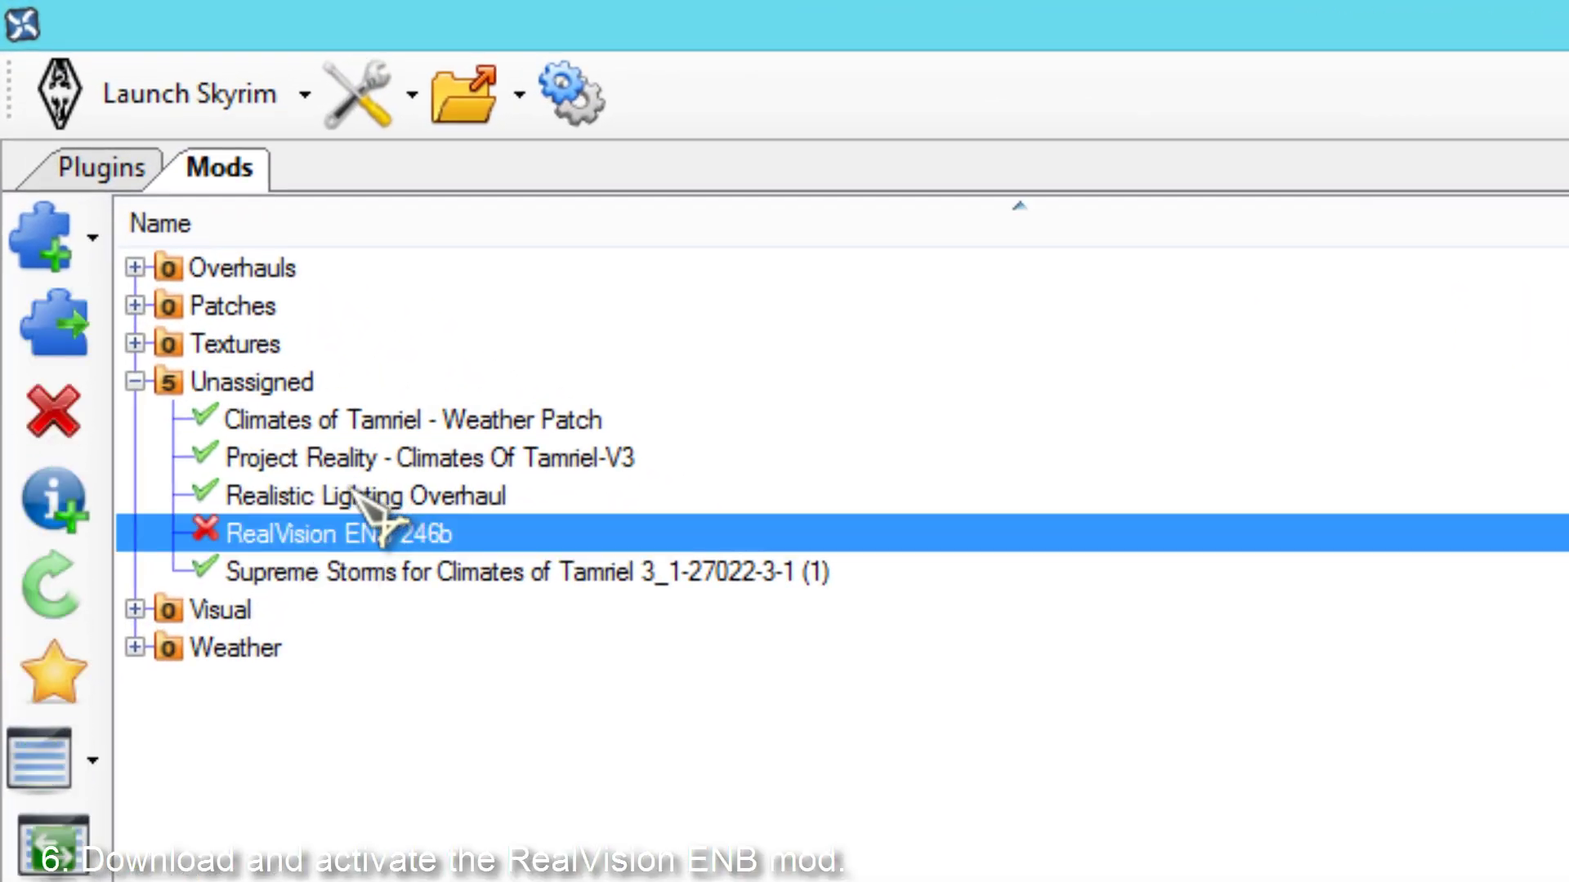
{"action": "left_click", "coordinate": [53, 331]}
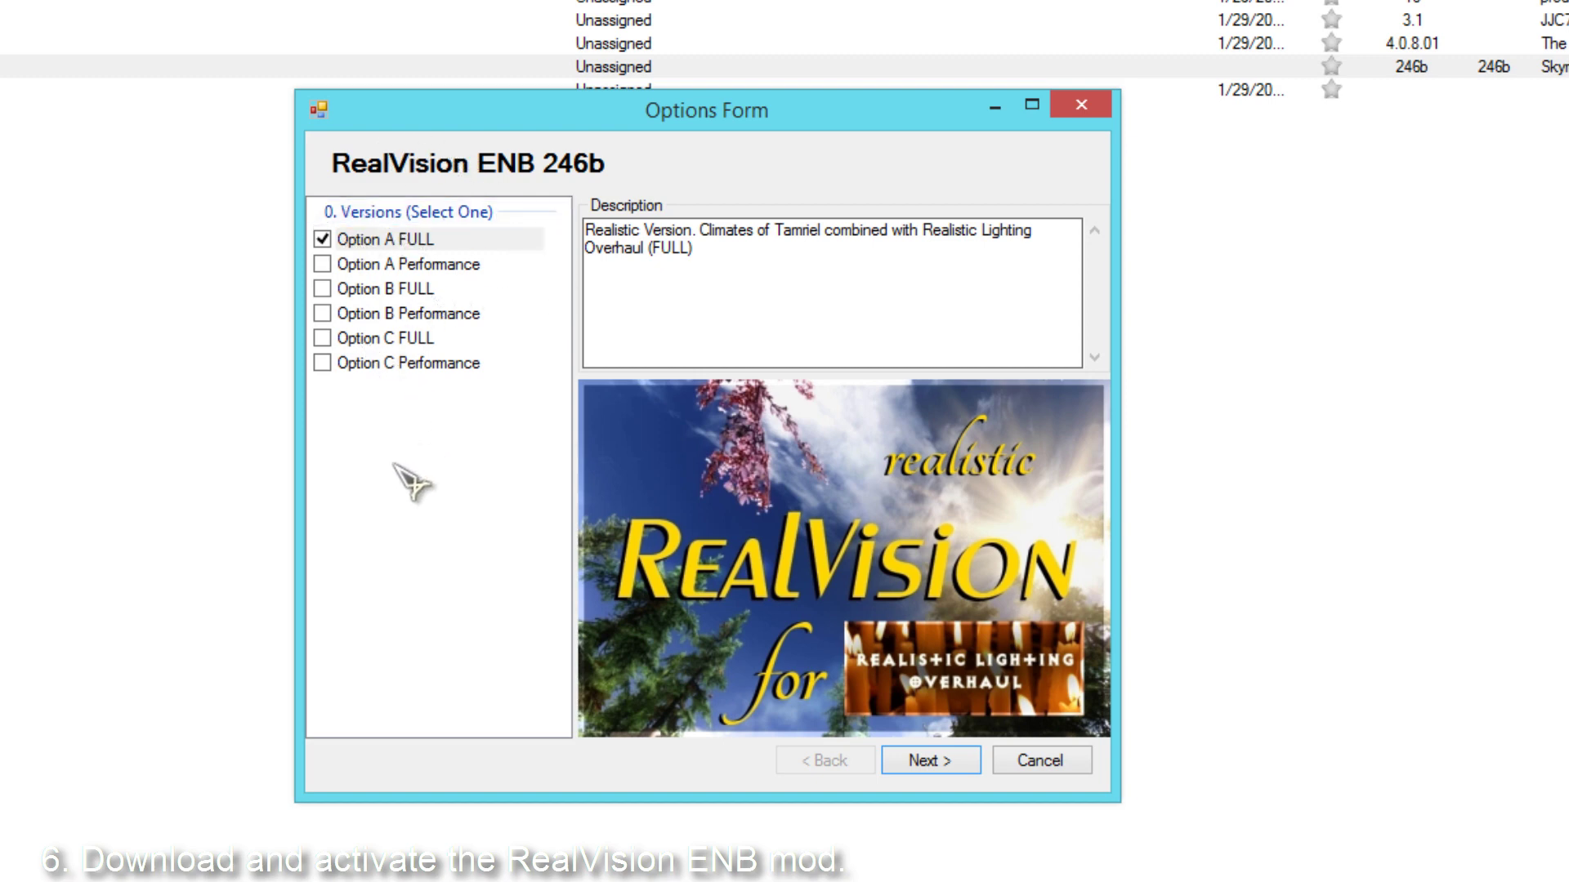
{"action": "left_click", "coordinate": [408, 240]}
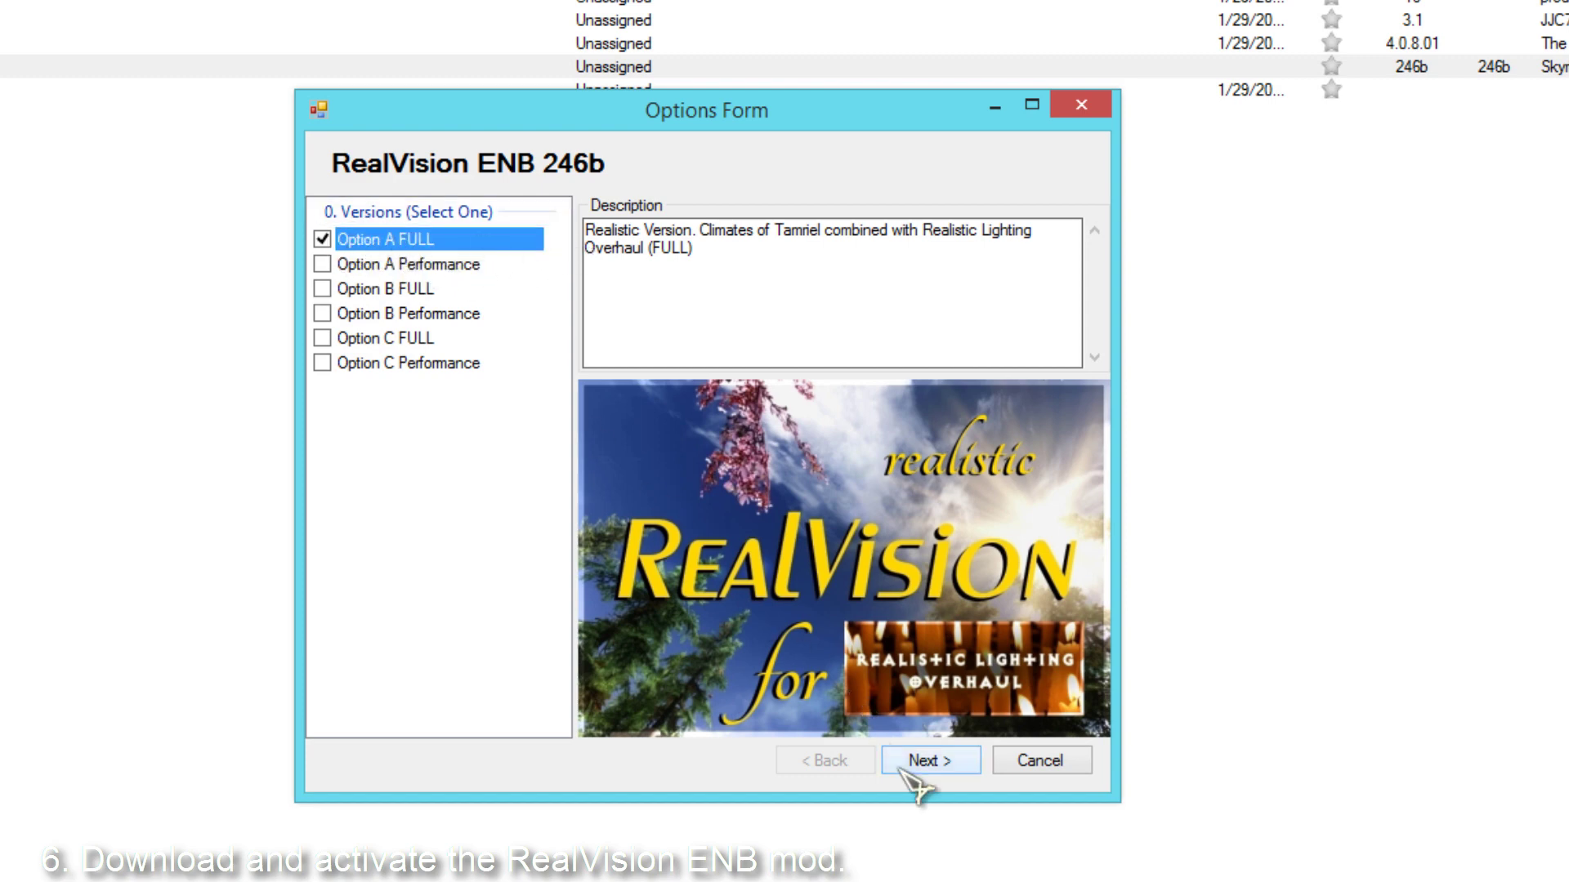
{"action": "left_click", "coordinate": [930, 760]}
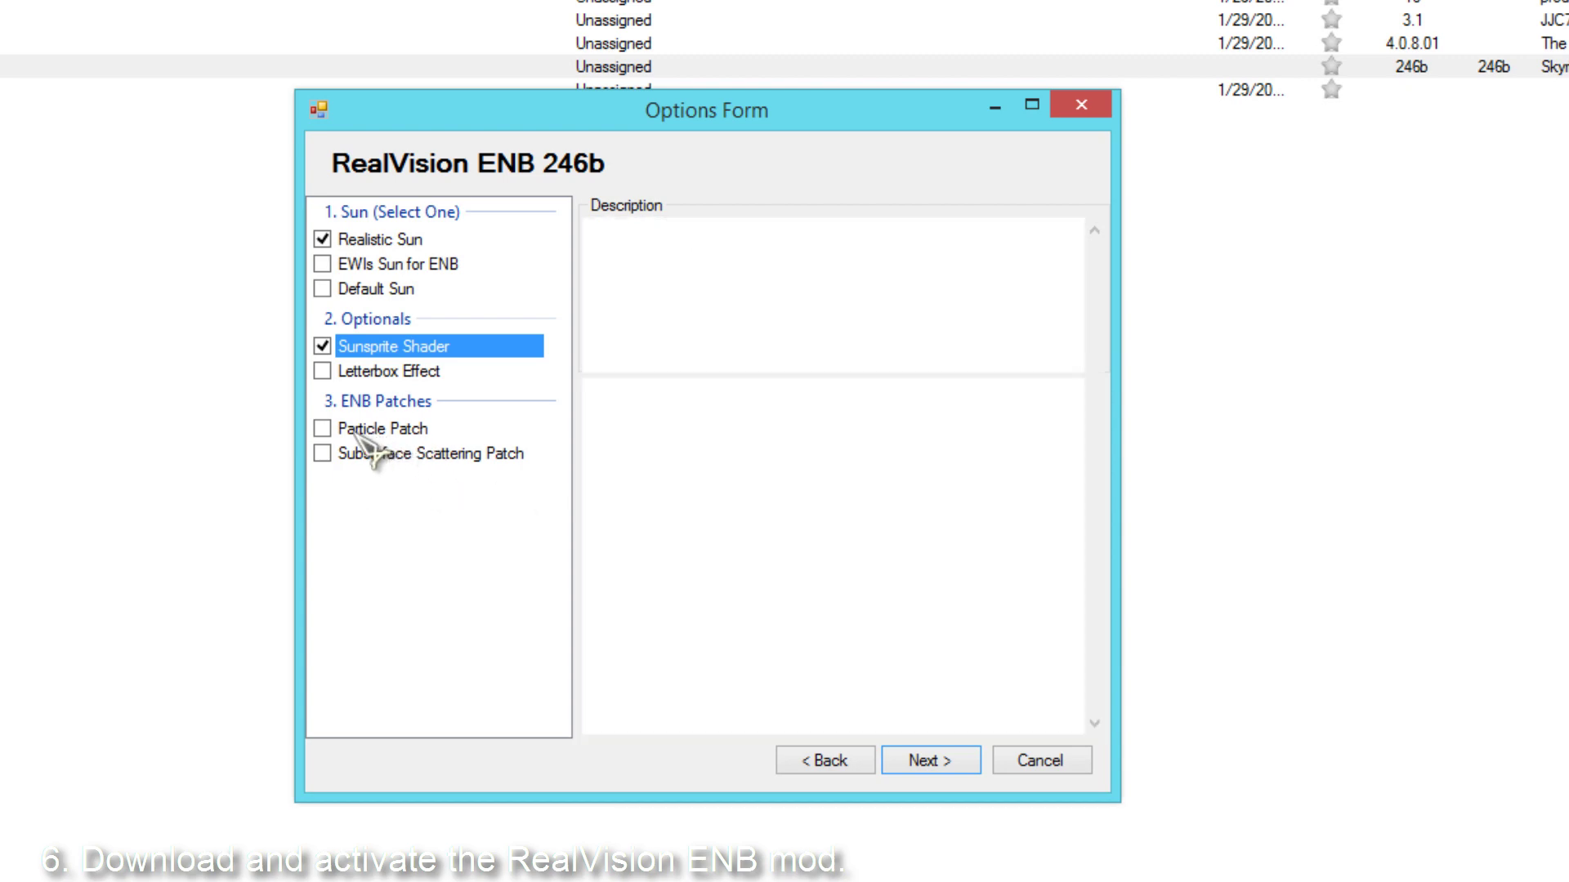
Add the Particle Patch and Subsurface Scattering Patch alongside Realistic Sun and Sunsprite Shader, and finish the RealVision installer.
{"action": "left_click", "coordinate": [322, 453]}
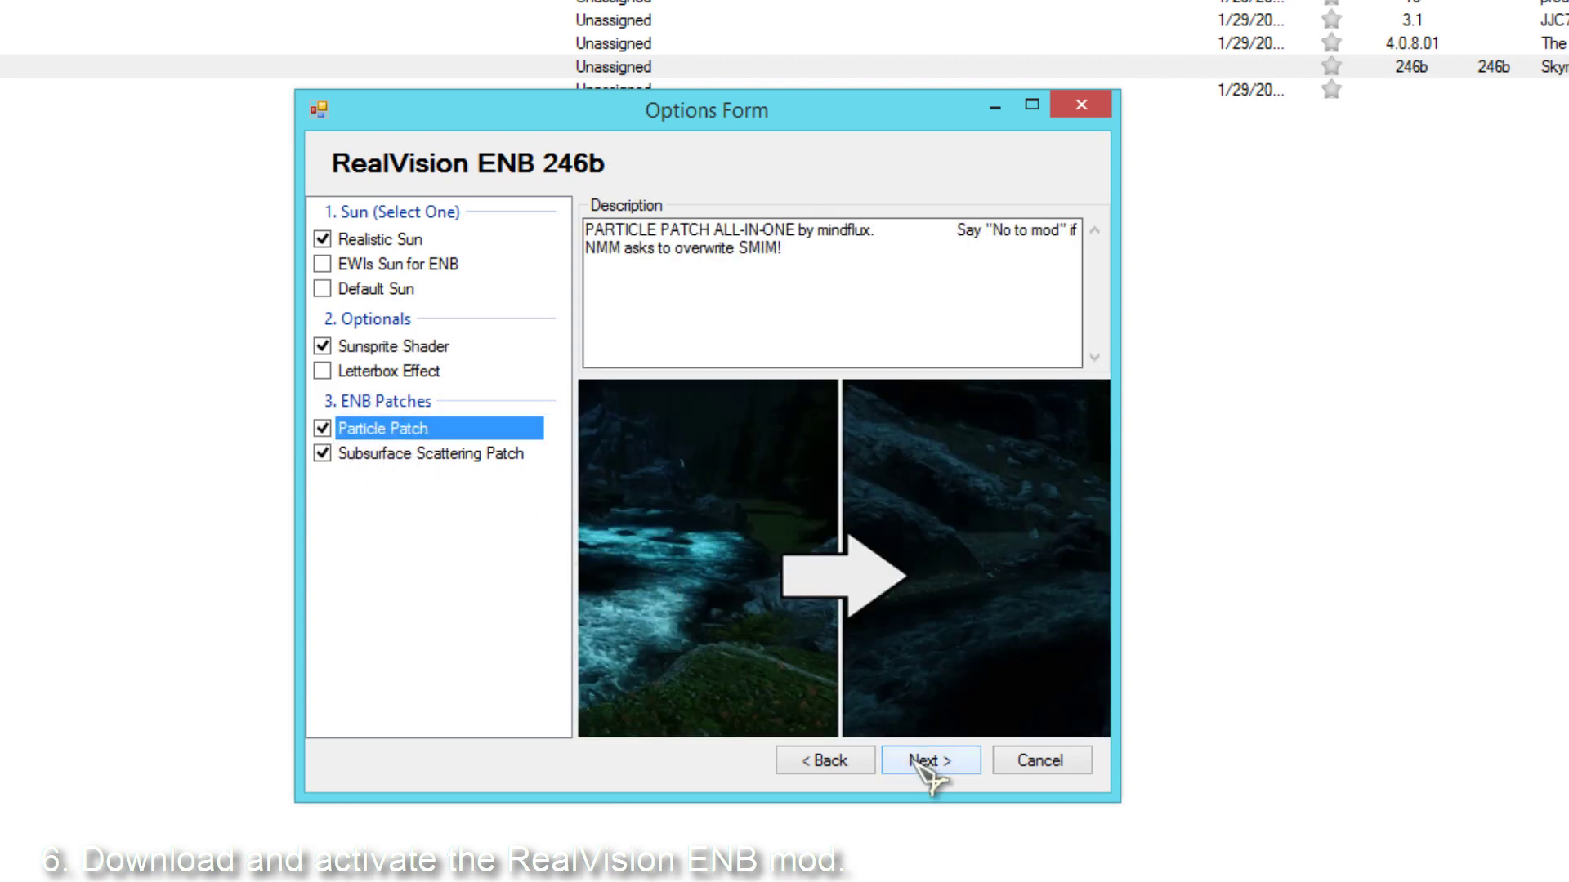
{"action": "left_click", "coordinate": [923, 762]}
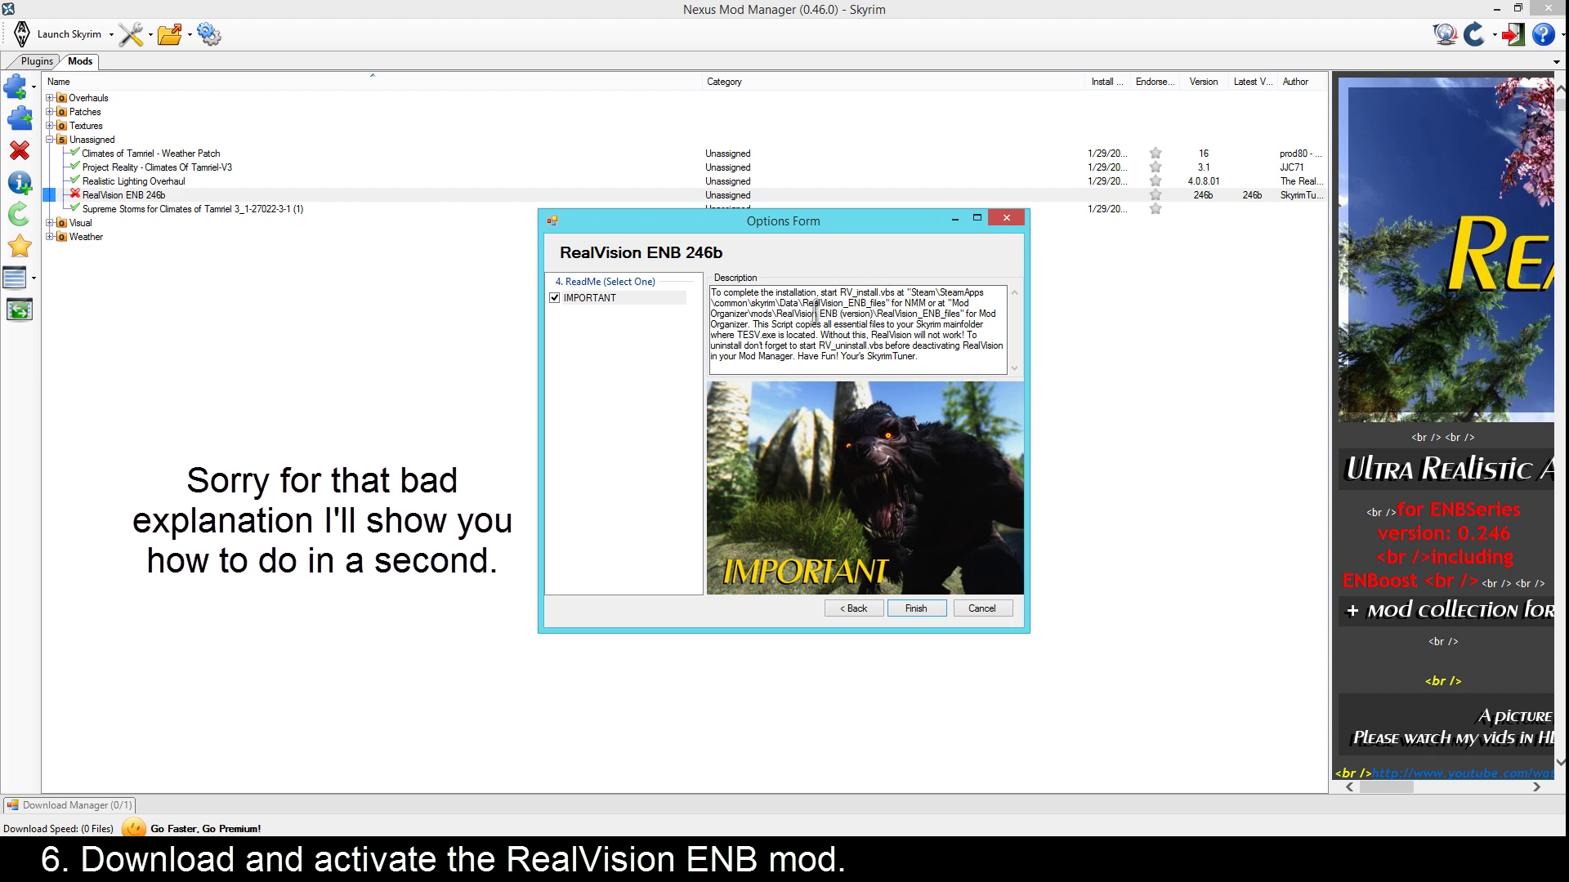
{"action": "left_click", "coordinate": [922, 607]}
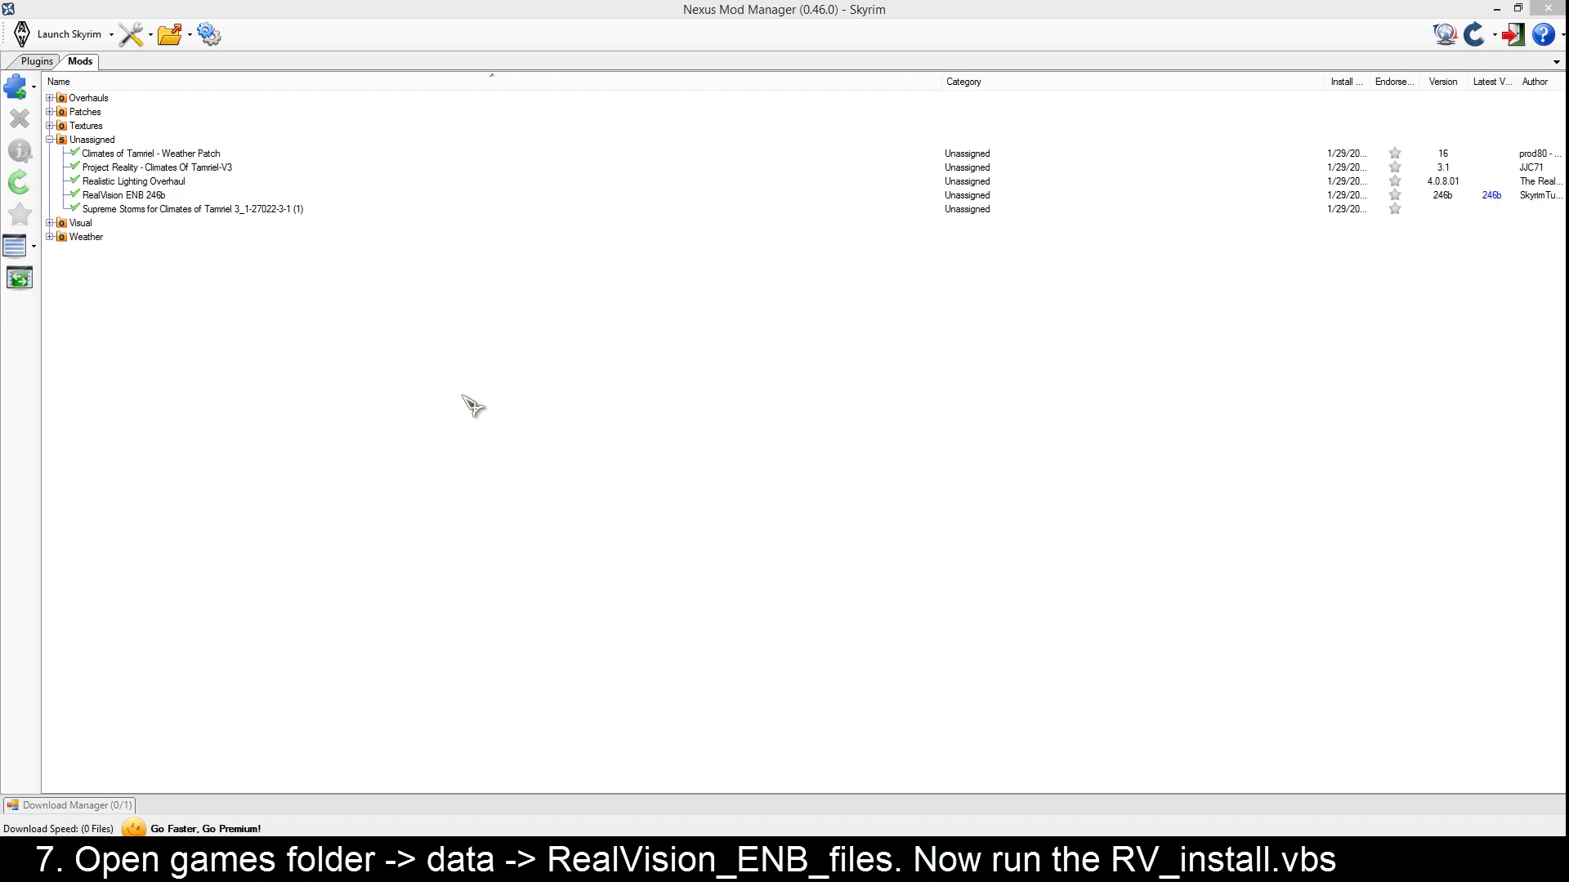
Open the Skyrim game folder from Nexus Mod Manager and go to Data, RealVision_ENB_files.
{"action": "left_click", "coordinate": [189, 41]}
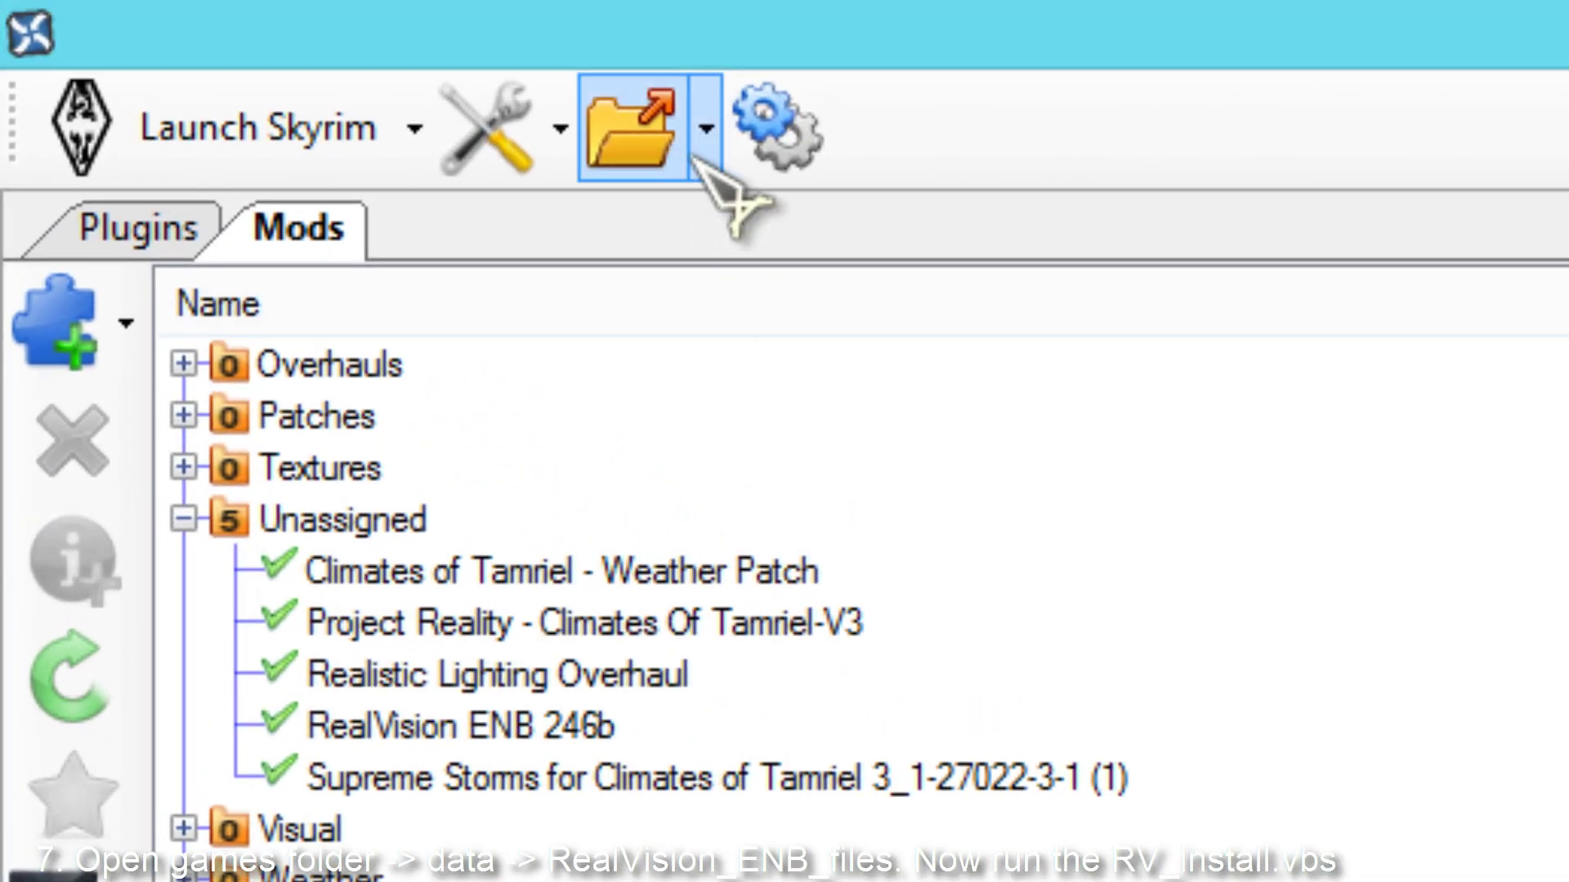
{"action": "left_click", "coordinate": [699, 155]}
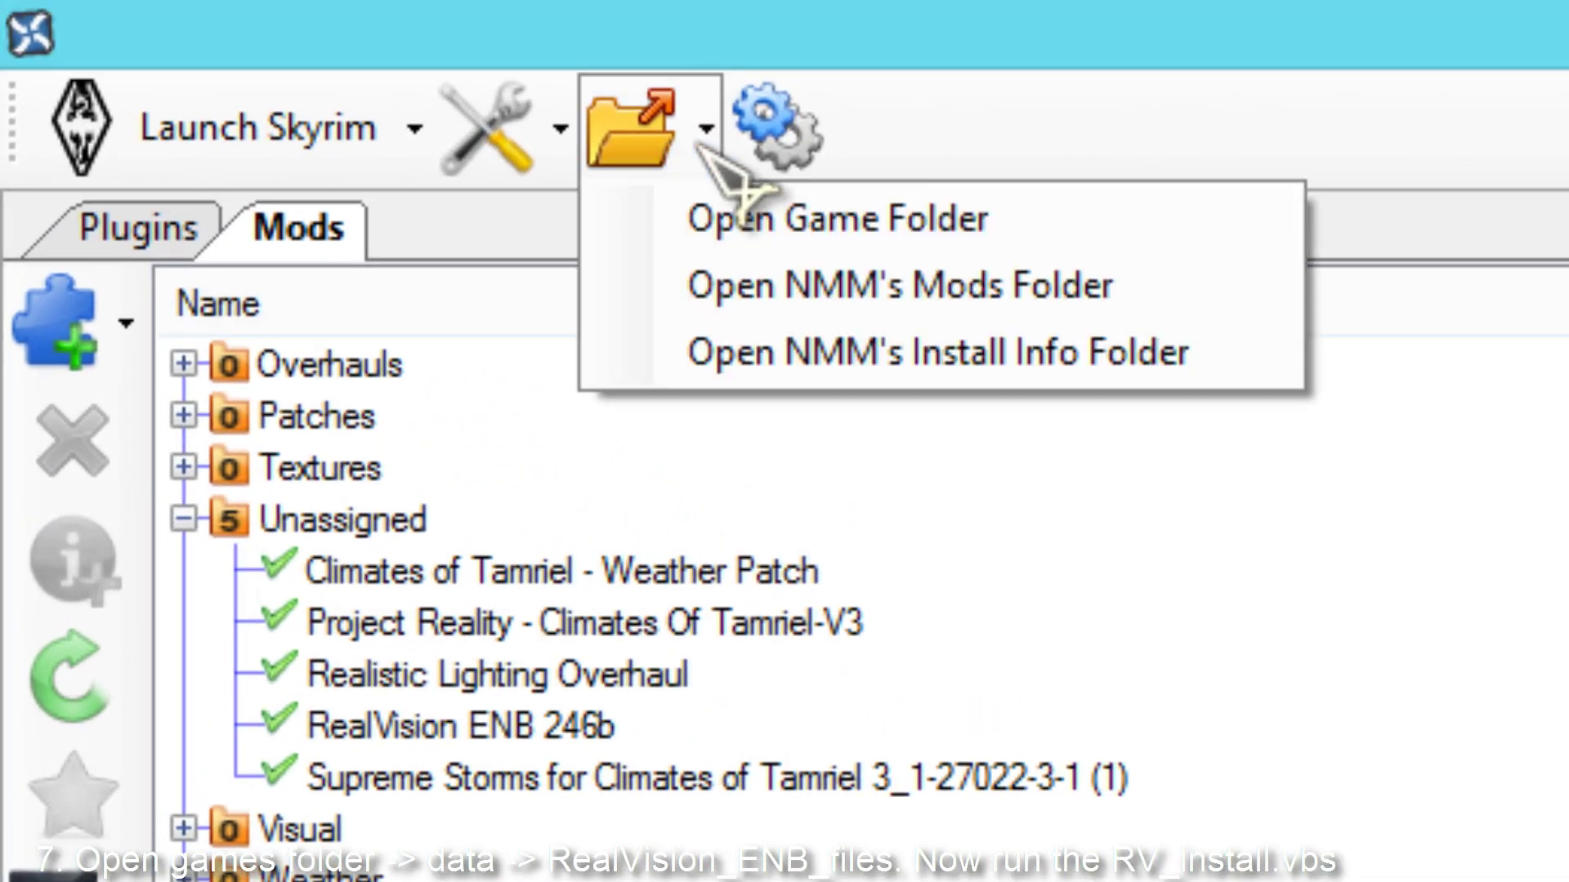
{"action": "left_click", "coordinate": [664, 222]}
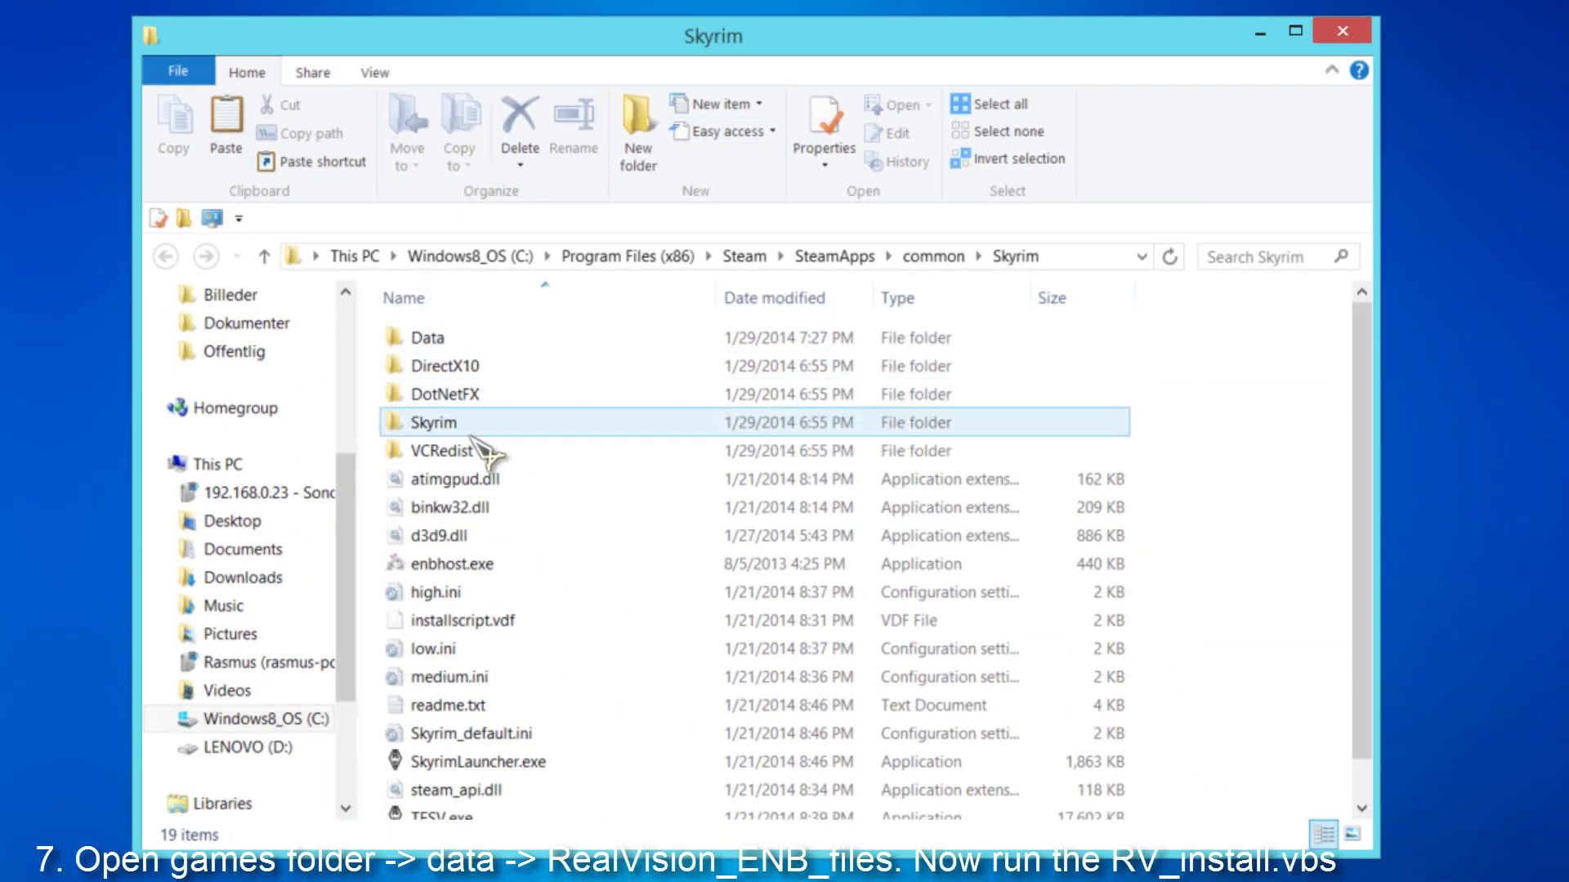
{"action": "double_click", "coordinate": [458, 339]}
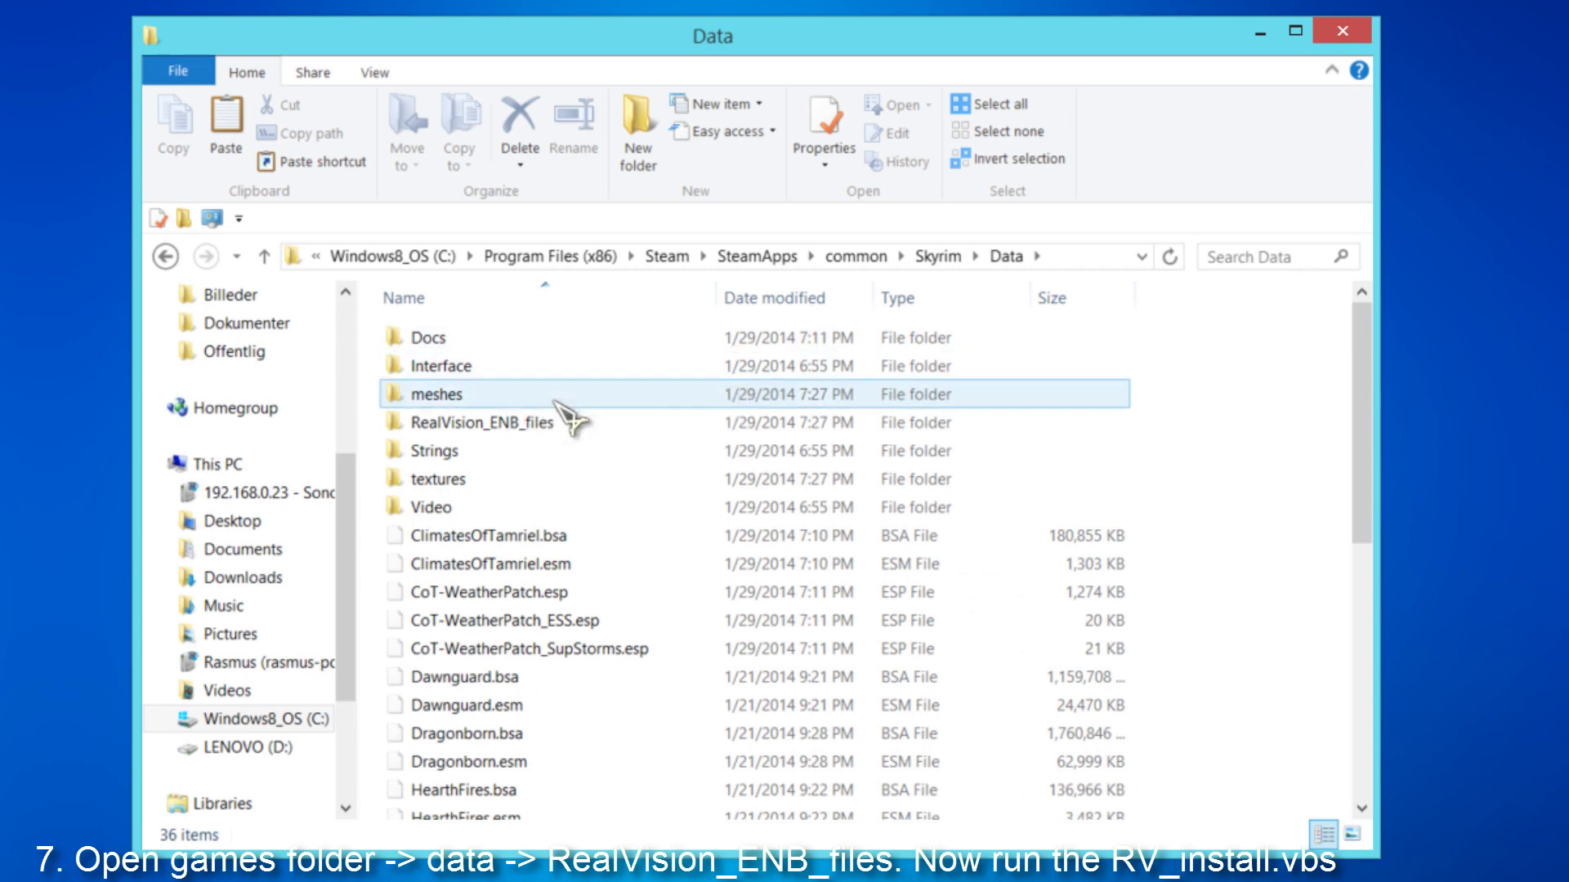
{"action": "double_click", "coordinate": [482, 422]}
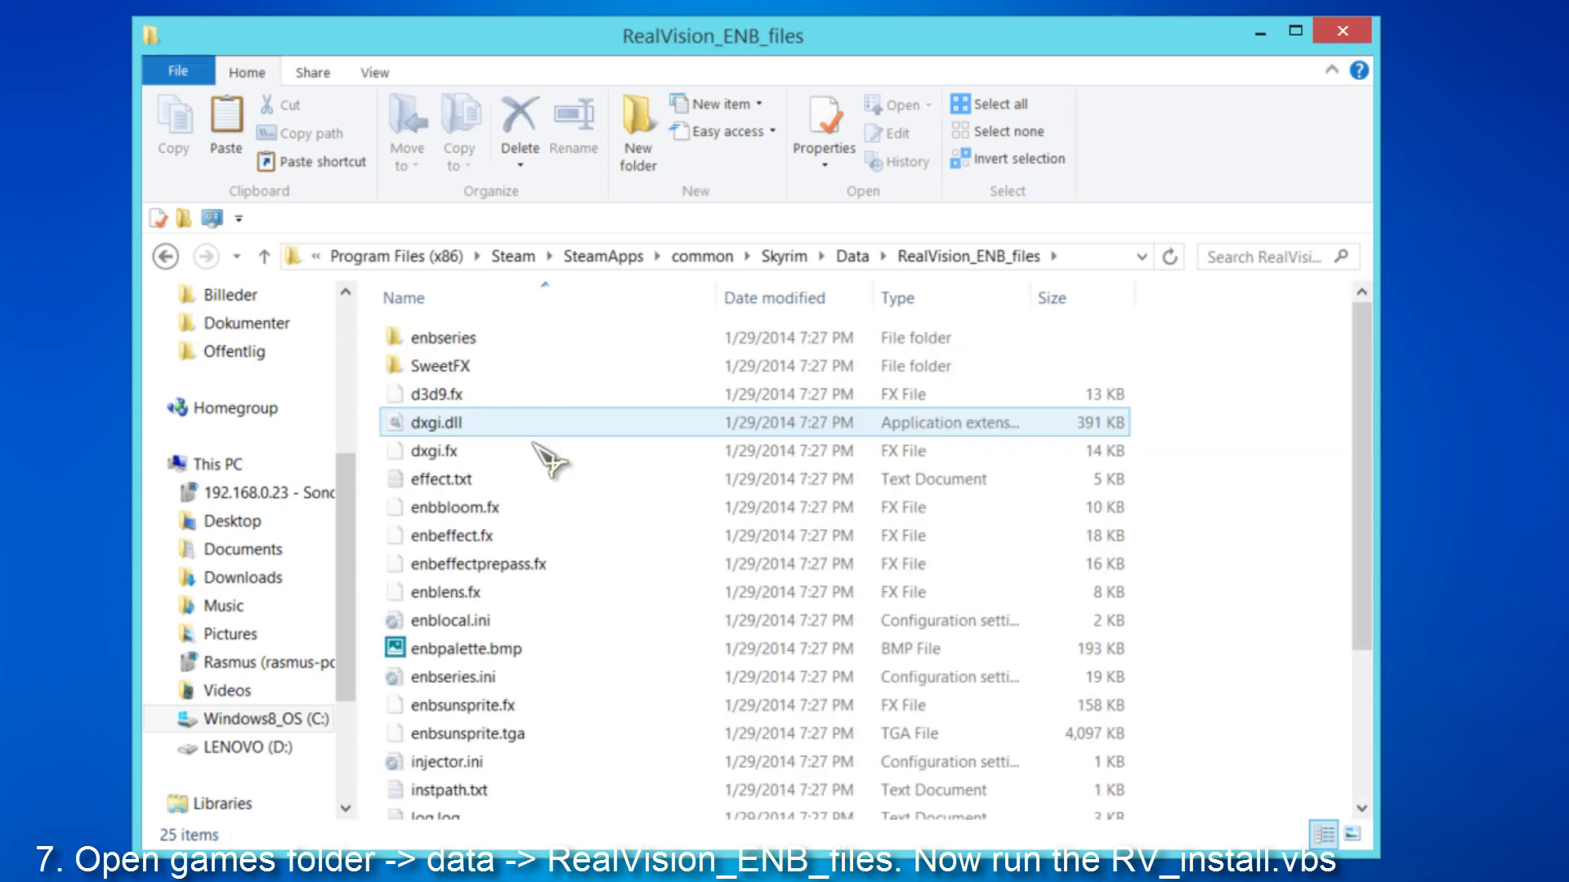
Run the RV_install.vbs script in RealVision_ENB_files and close its message.
{"action": "scroll", "coordinate": [608, 480], "scroll_direction": "down", "scroll_amount": 2}
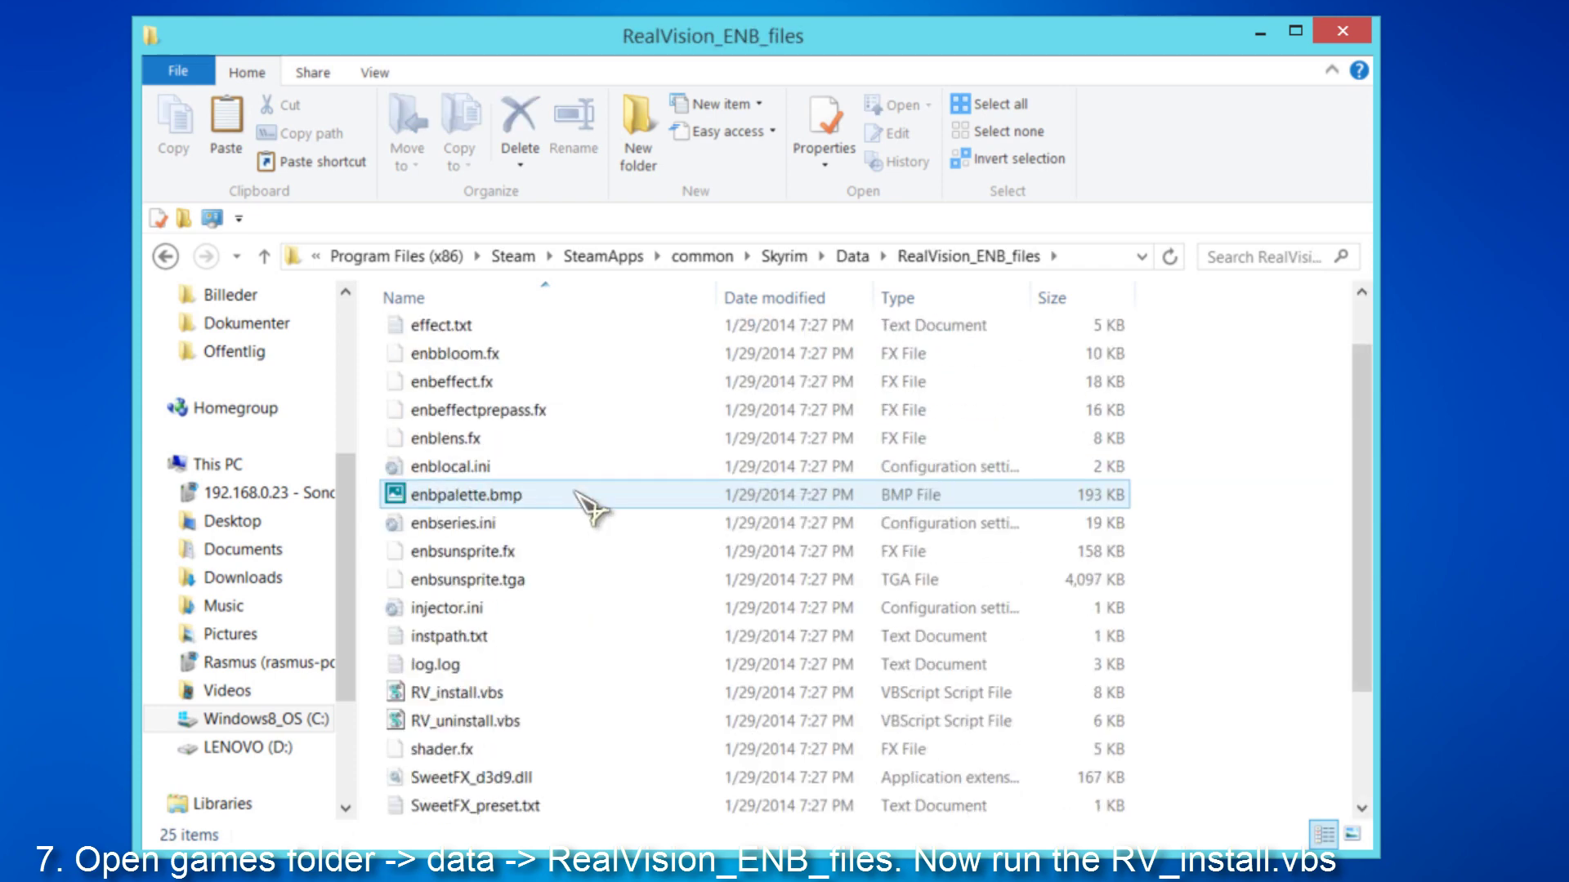
{"action": "scroll", "coordinate": [577, 494], "scroll_direction": "down", "scroll_amount": 1}
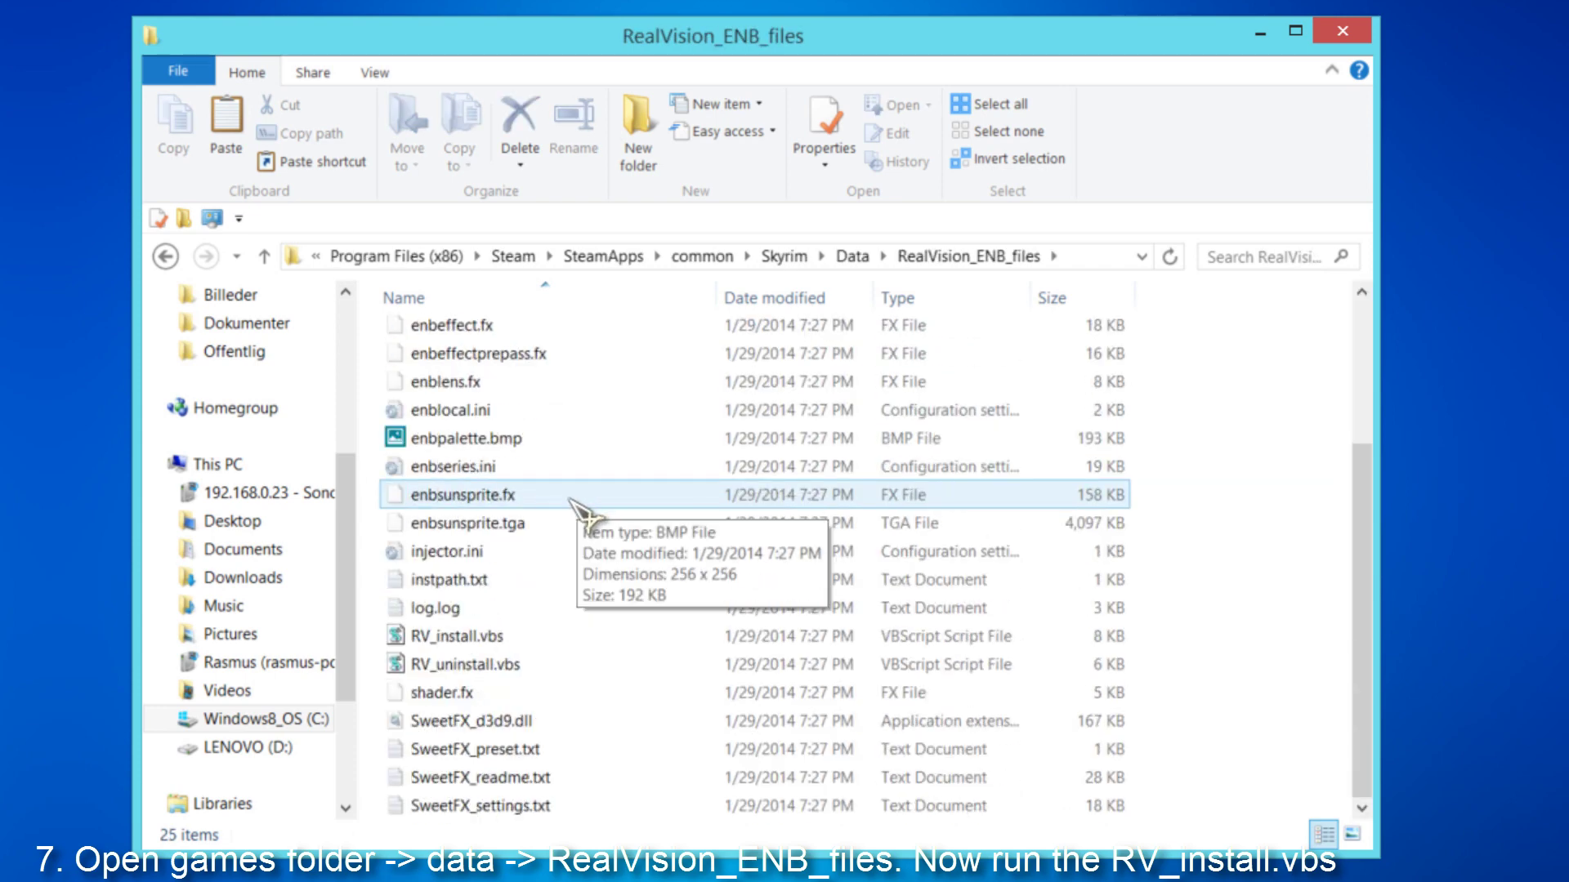
{"action": "double_click", "coordinate": [508, 637]}
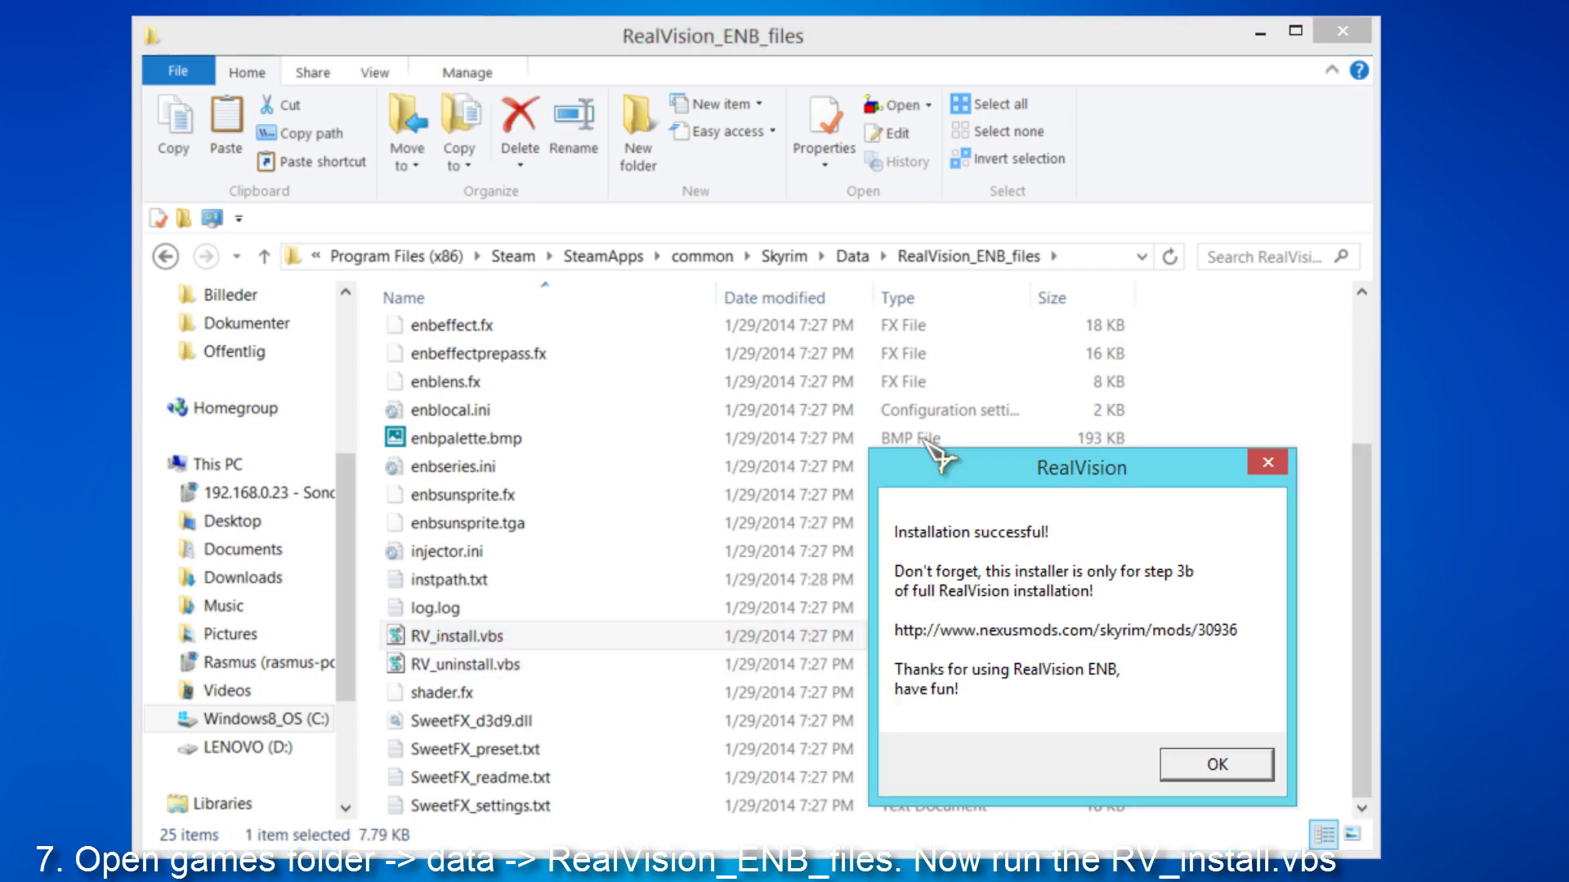
{"action": "left_click_drag", "start_coordinate": [1297, 476], "coordinate": [780, 419]}
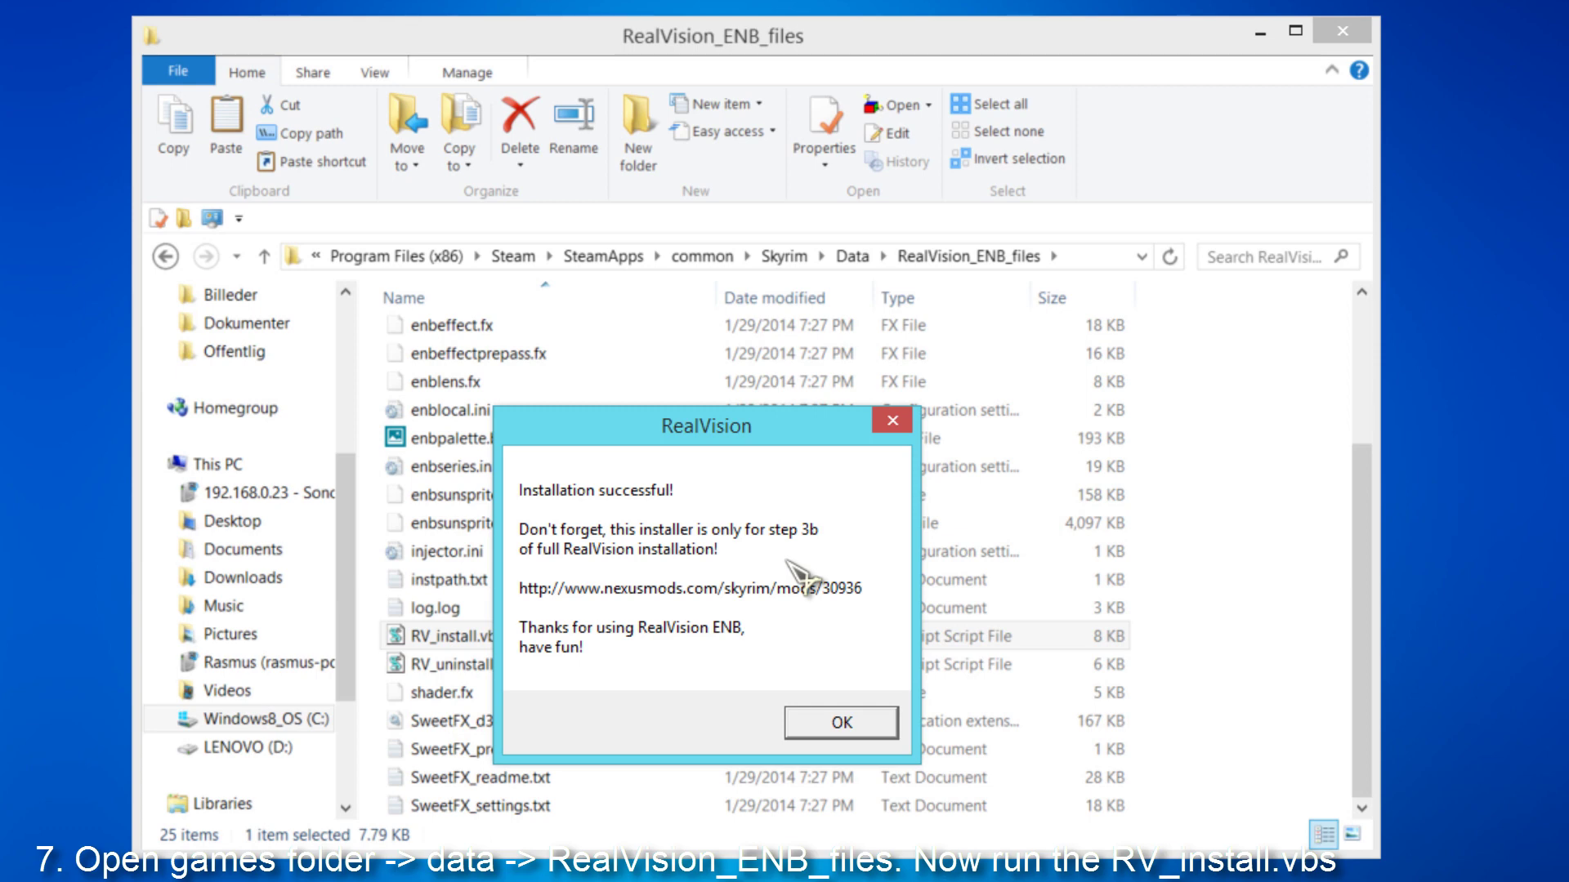
{"action": "left_click", "coordinate": [839, 725]}
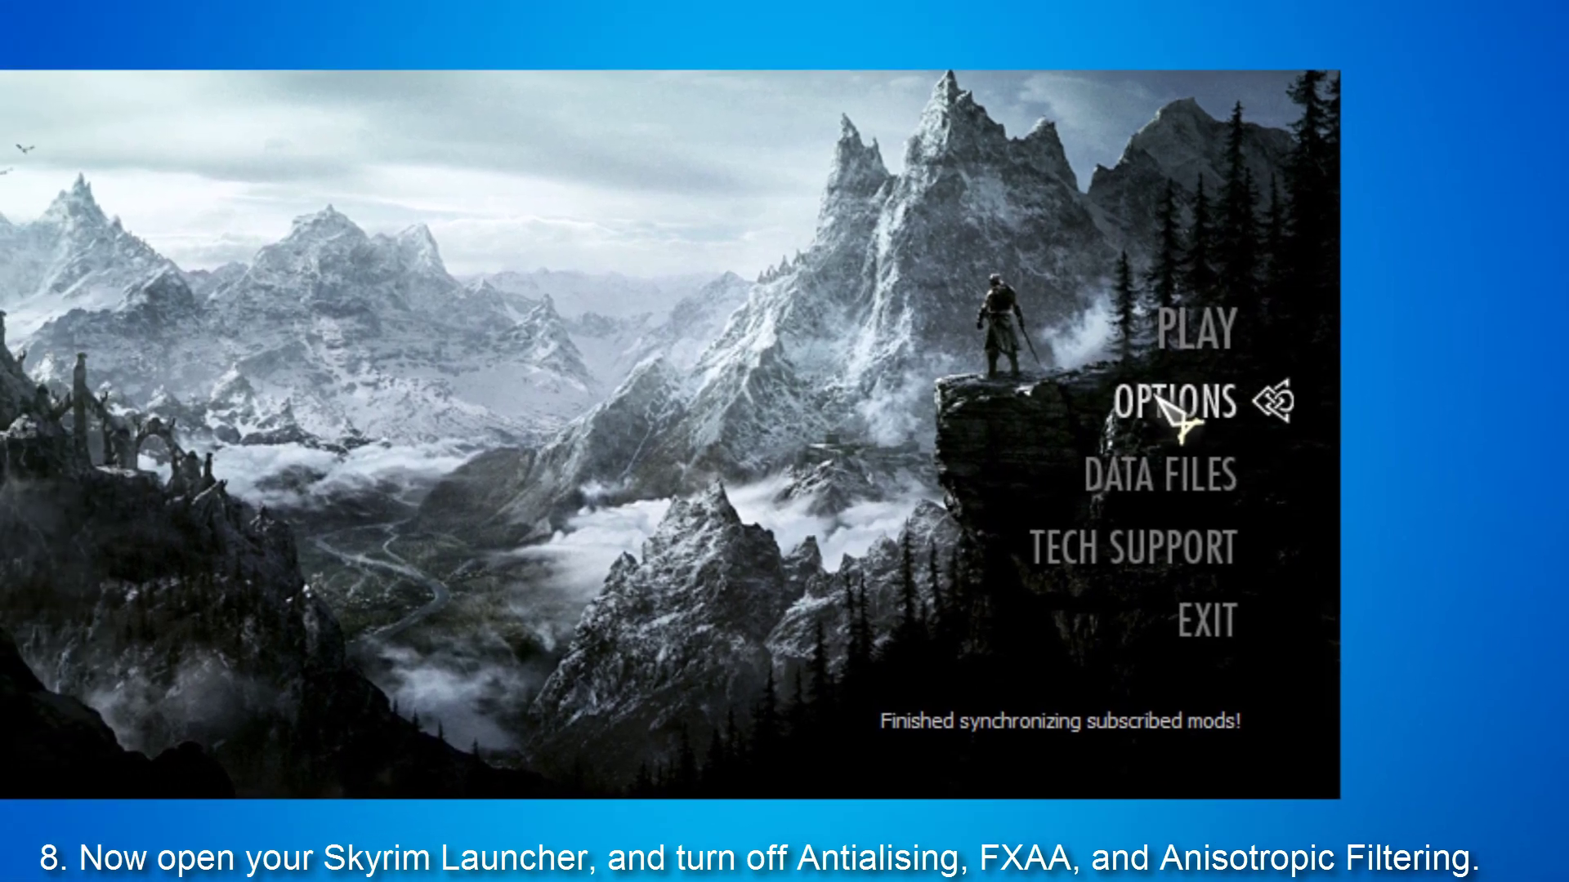
Open the Skyrim launcher's options and set both Antialiasing and Anisotropic Filtering to Off (best performance).
{"action": "left_click", "coordinate": [1050, 413]}
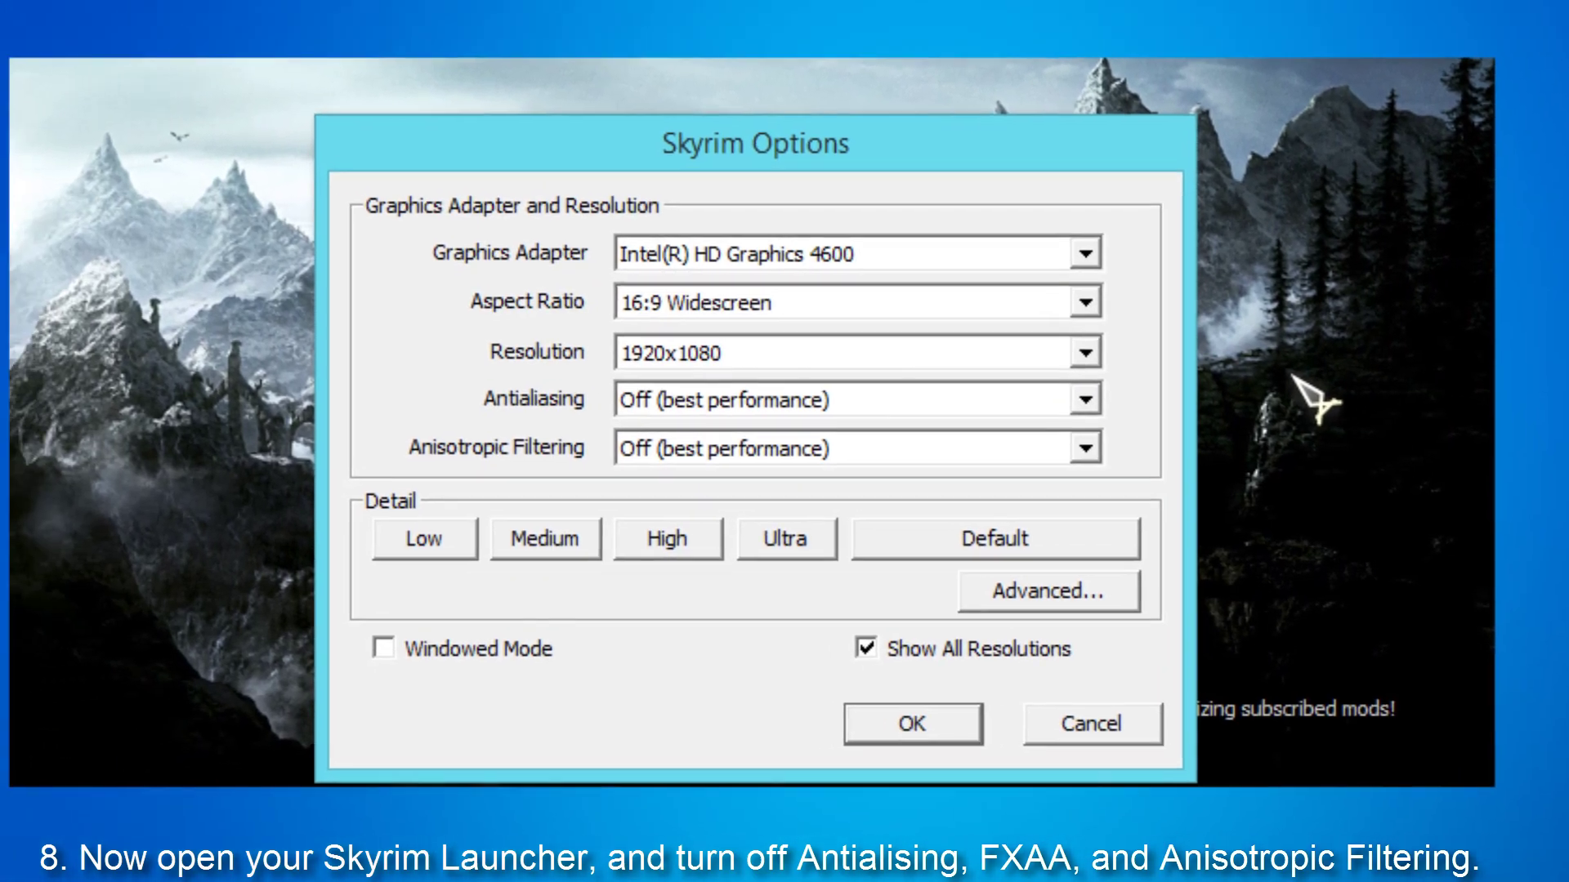
{"action": "left_click_drag", "start_coordinate": [873, 151], "coordinate": [762, 147]}
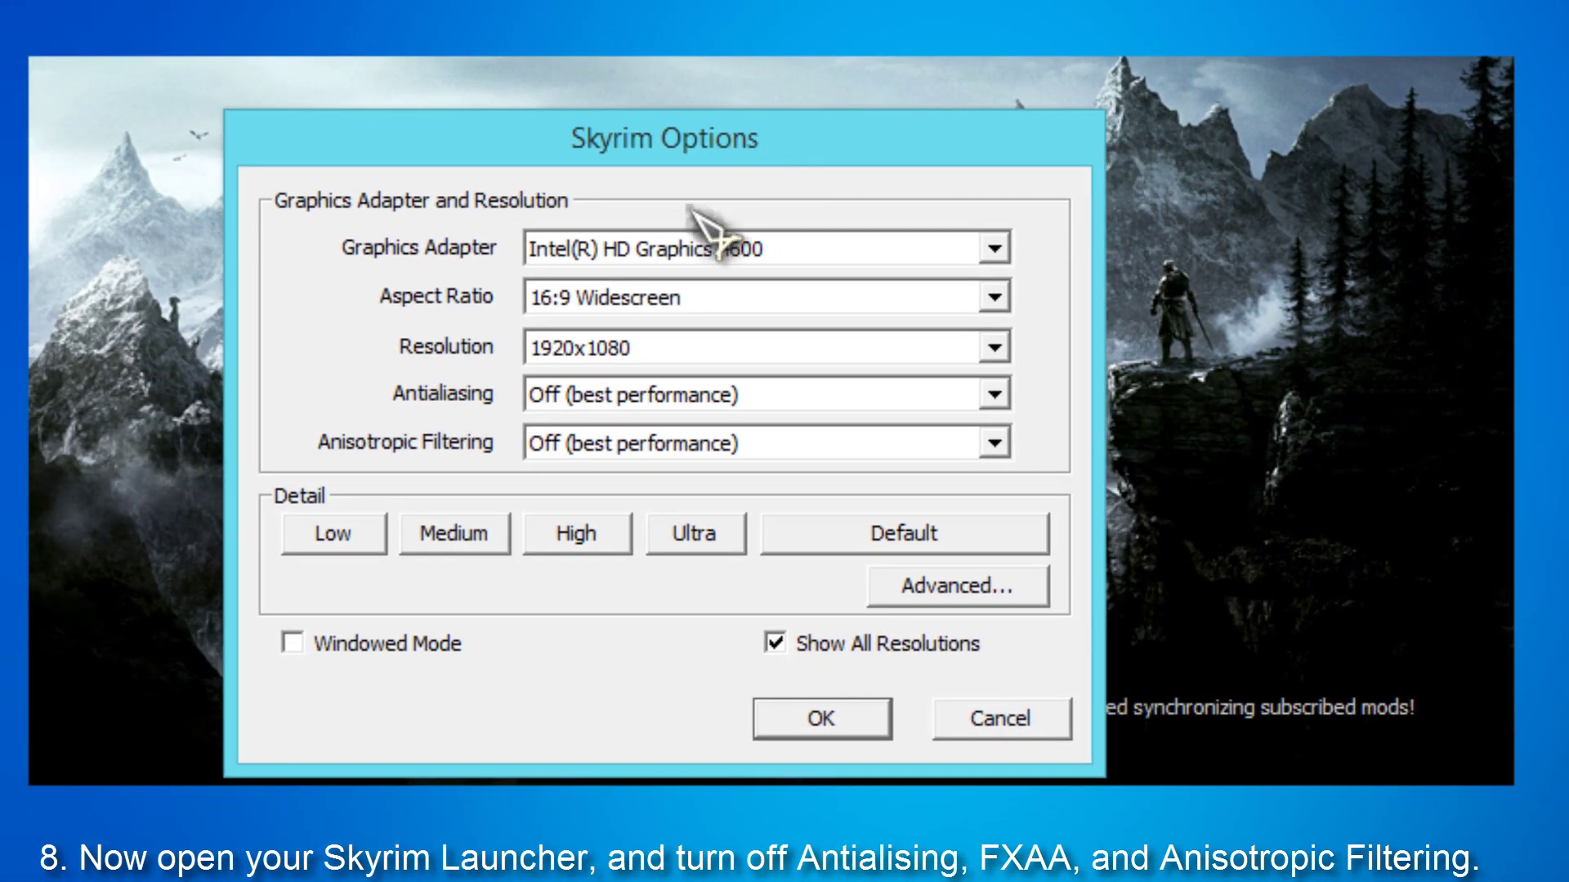
{"action": "left_click", "coordinate": [633, 395]}
{"action": "left_click", "coordinate": [546, 432]}
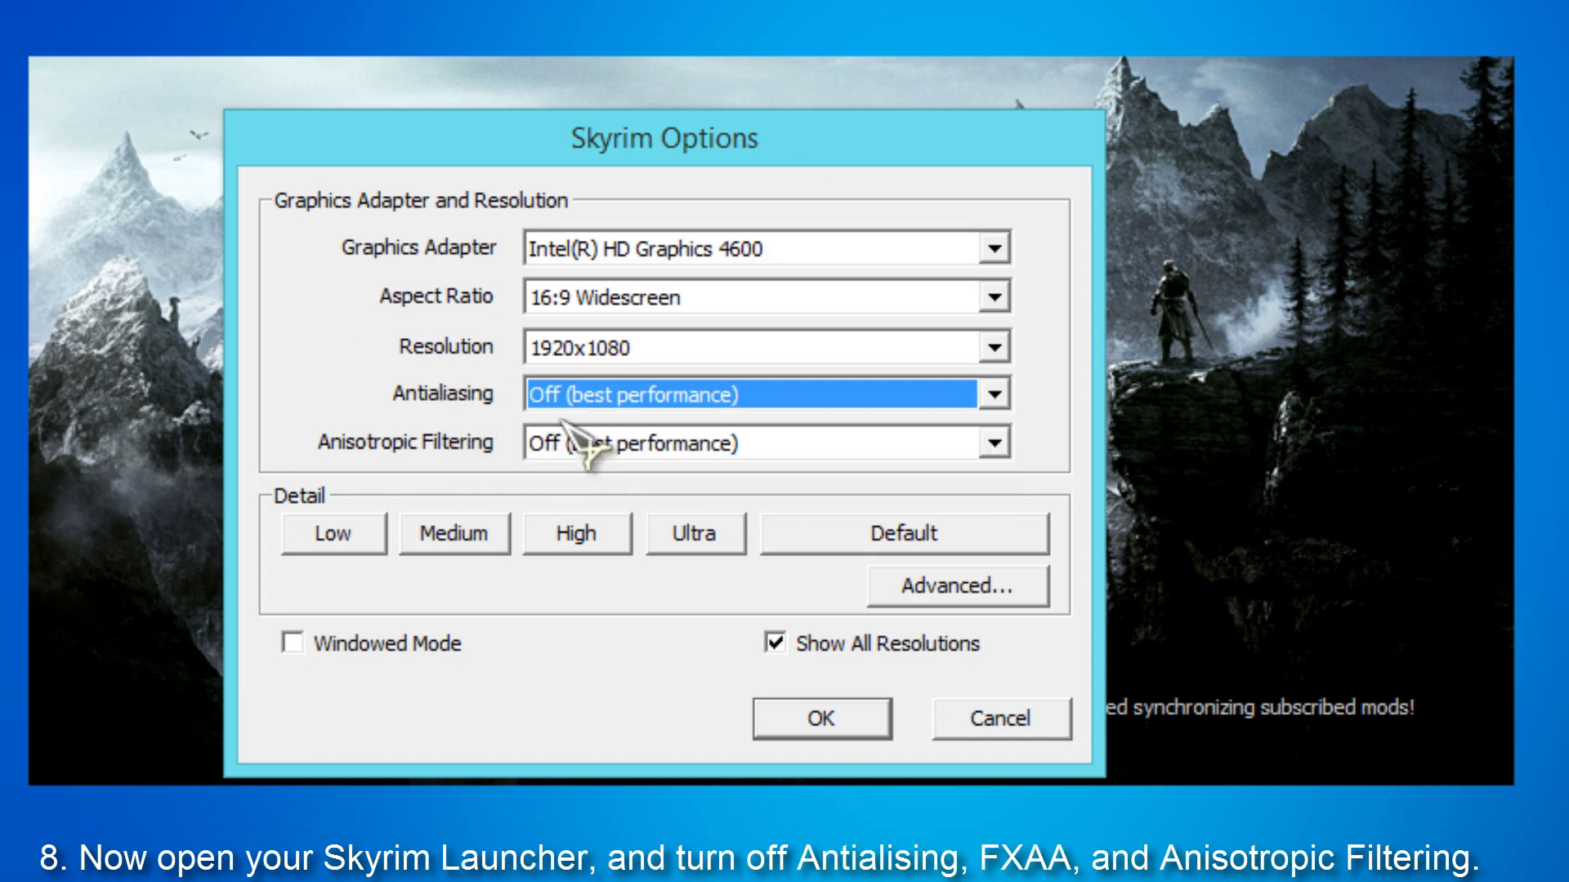
{"action": "left_click", "coordinate": [614, 445]}
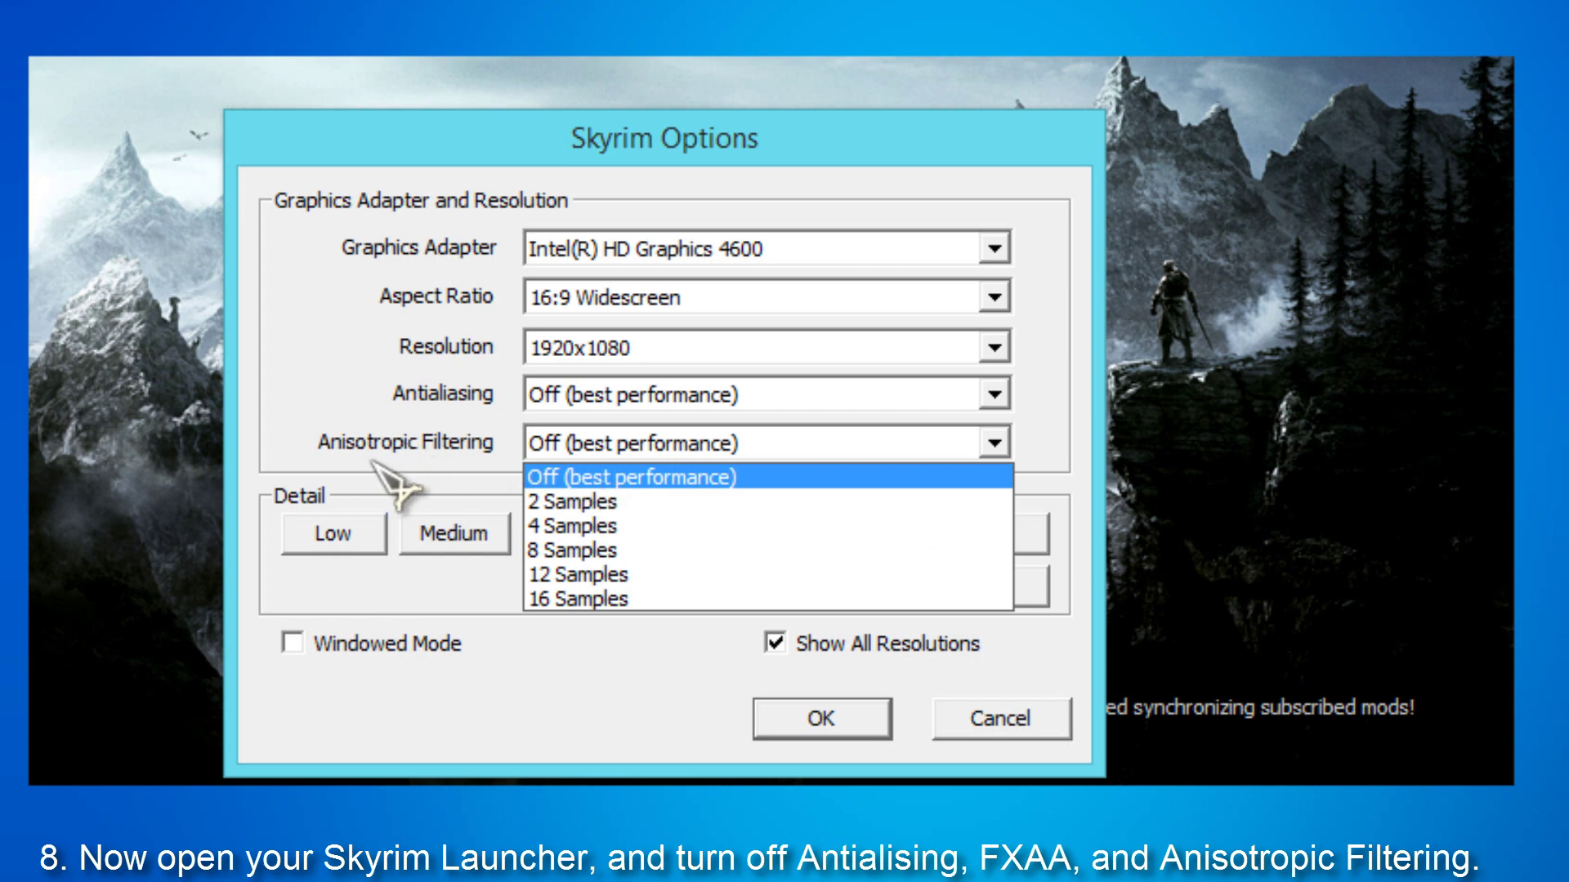
{"action": "left_click", "coordinate": [625, 479]}
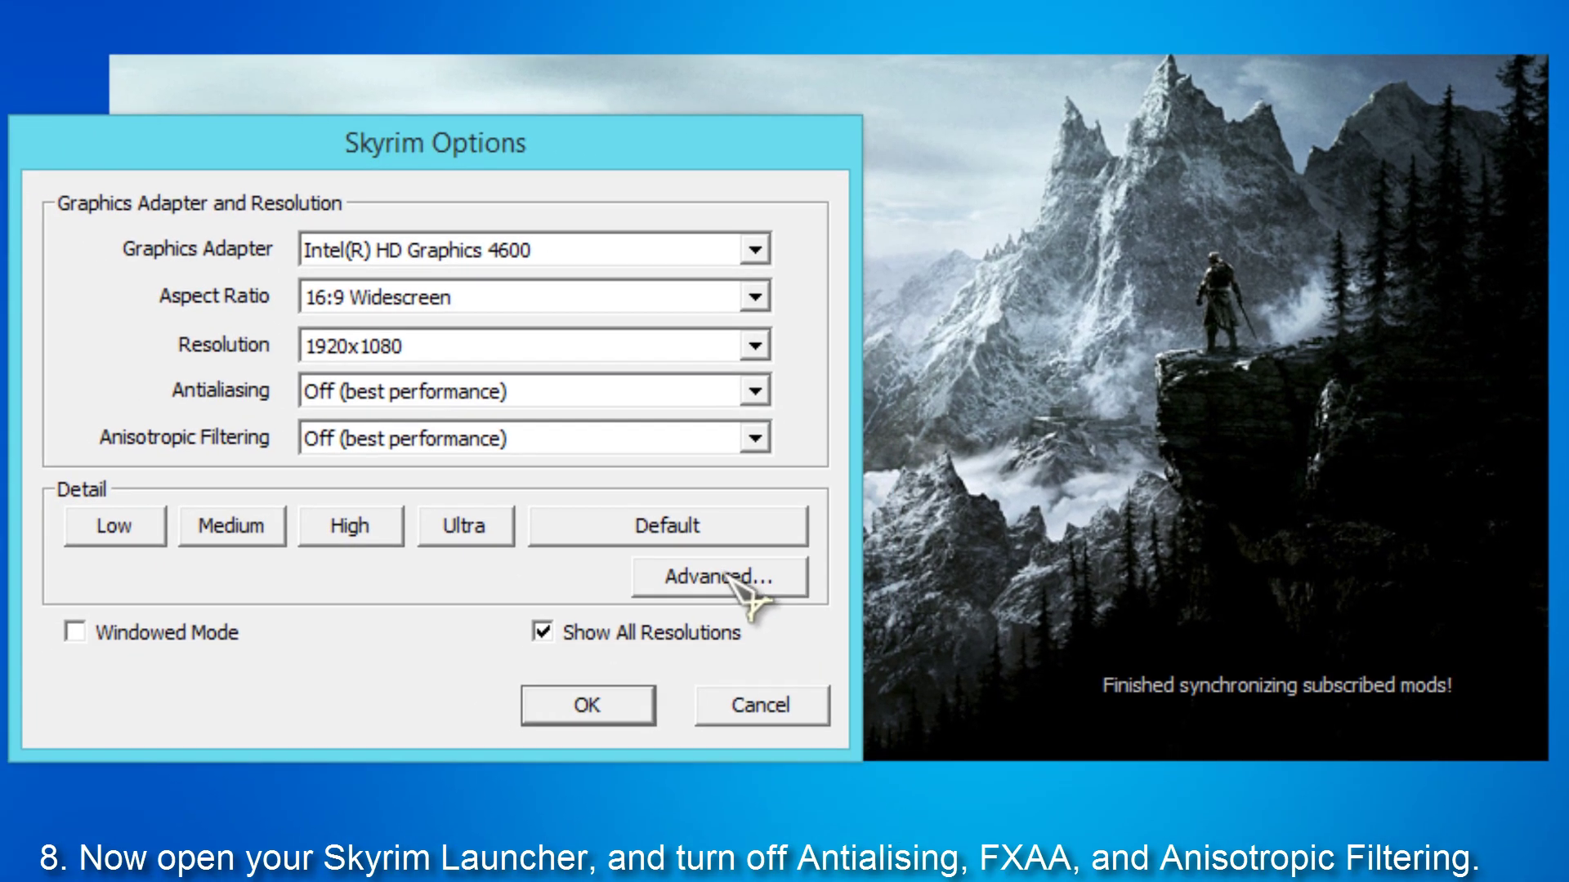
Check that FXAA is off in the advanced detail options, accept the Skyrim options and exit the launcher.
{"action": "left_click", "coordinate": [1013, 589]}
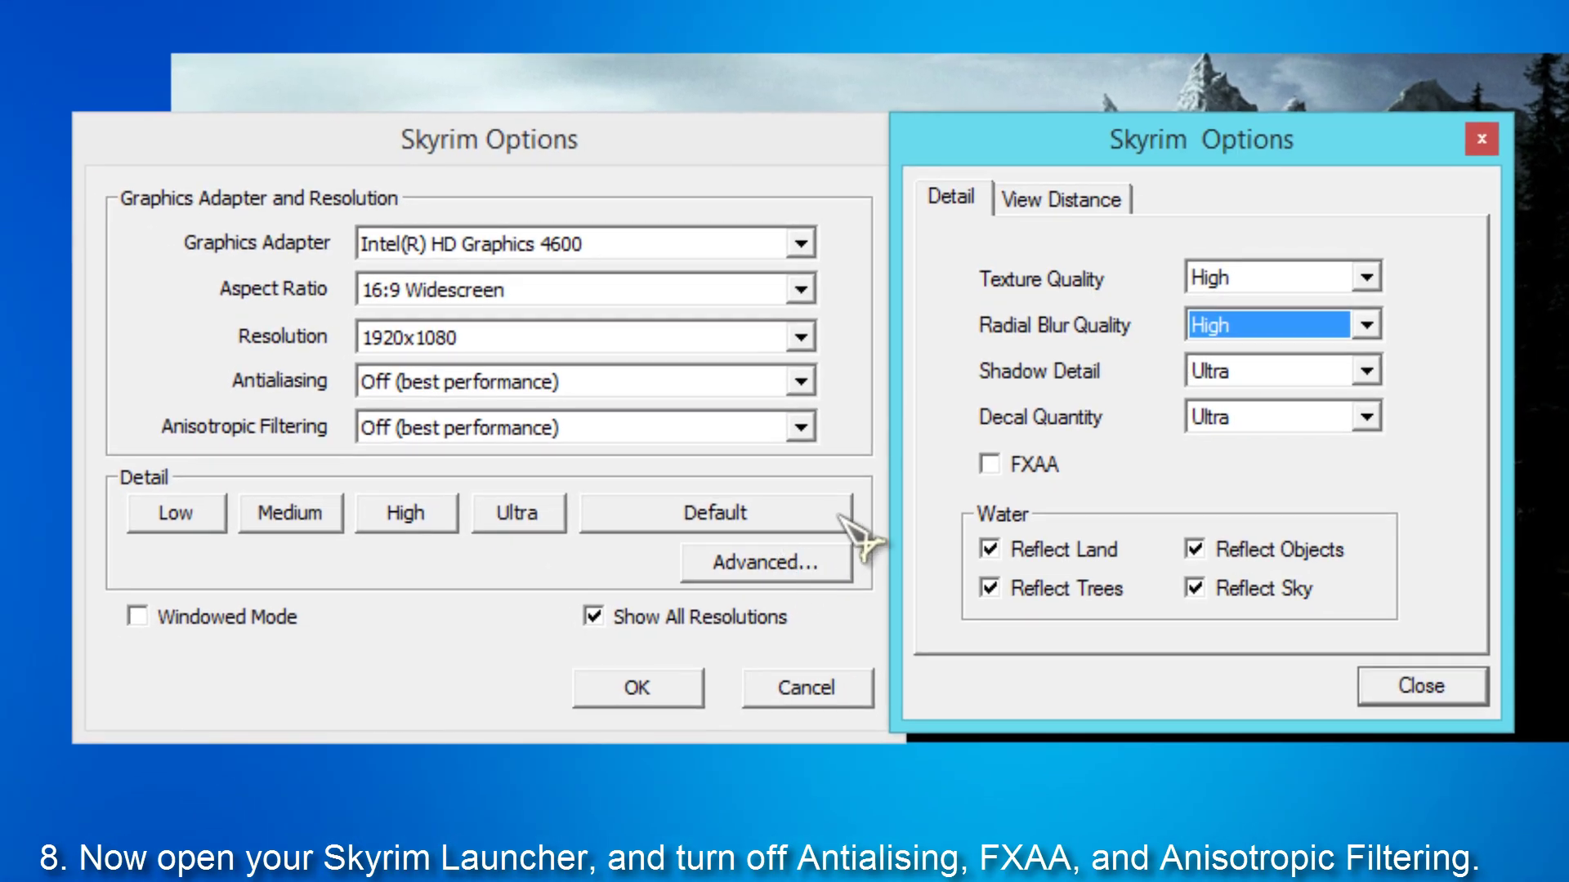
{"action": "left_click_drag", "start_coordinate": [1189, 155], "coordinate": [1253, 162]}
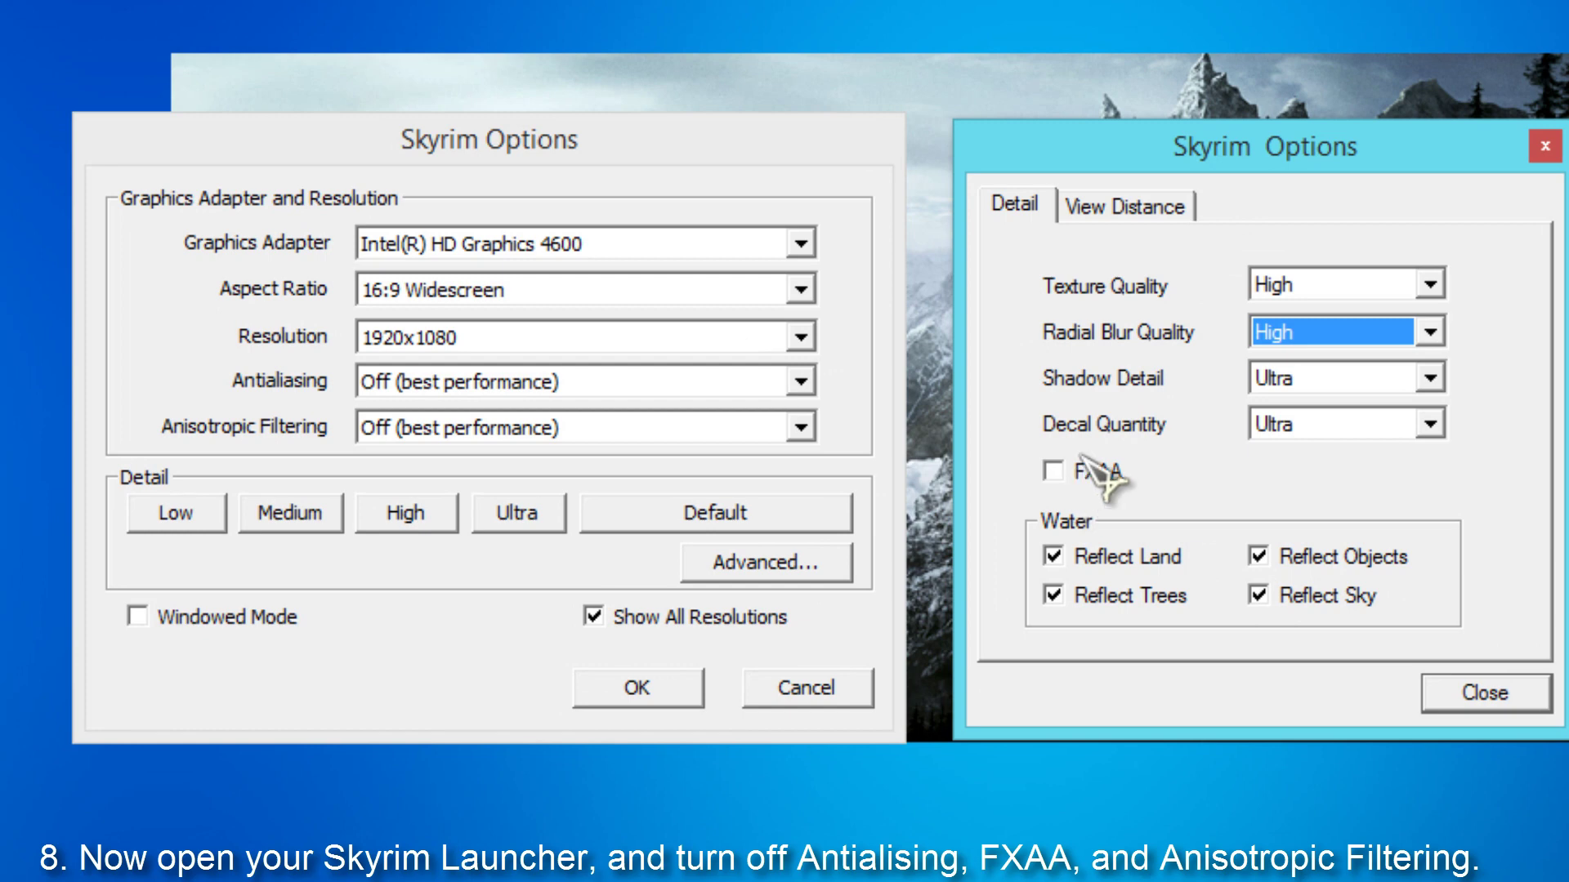
{"action": "left_click", "coordinate": [1495, 698]}
{"action": "left_click", "coordinate": [636, 689]}
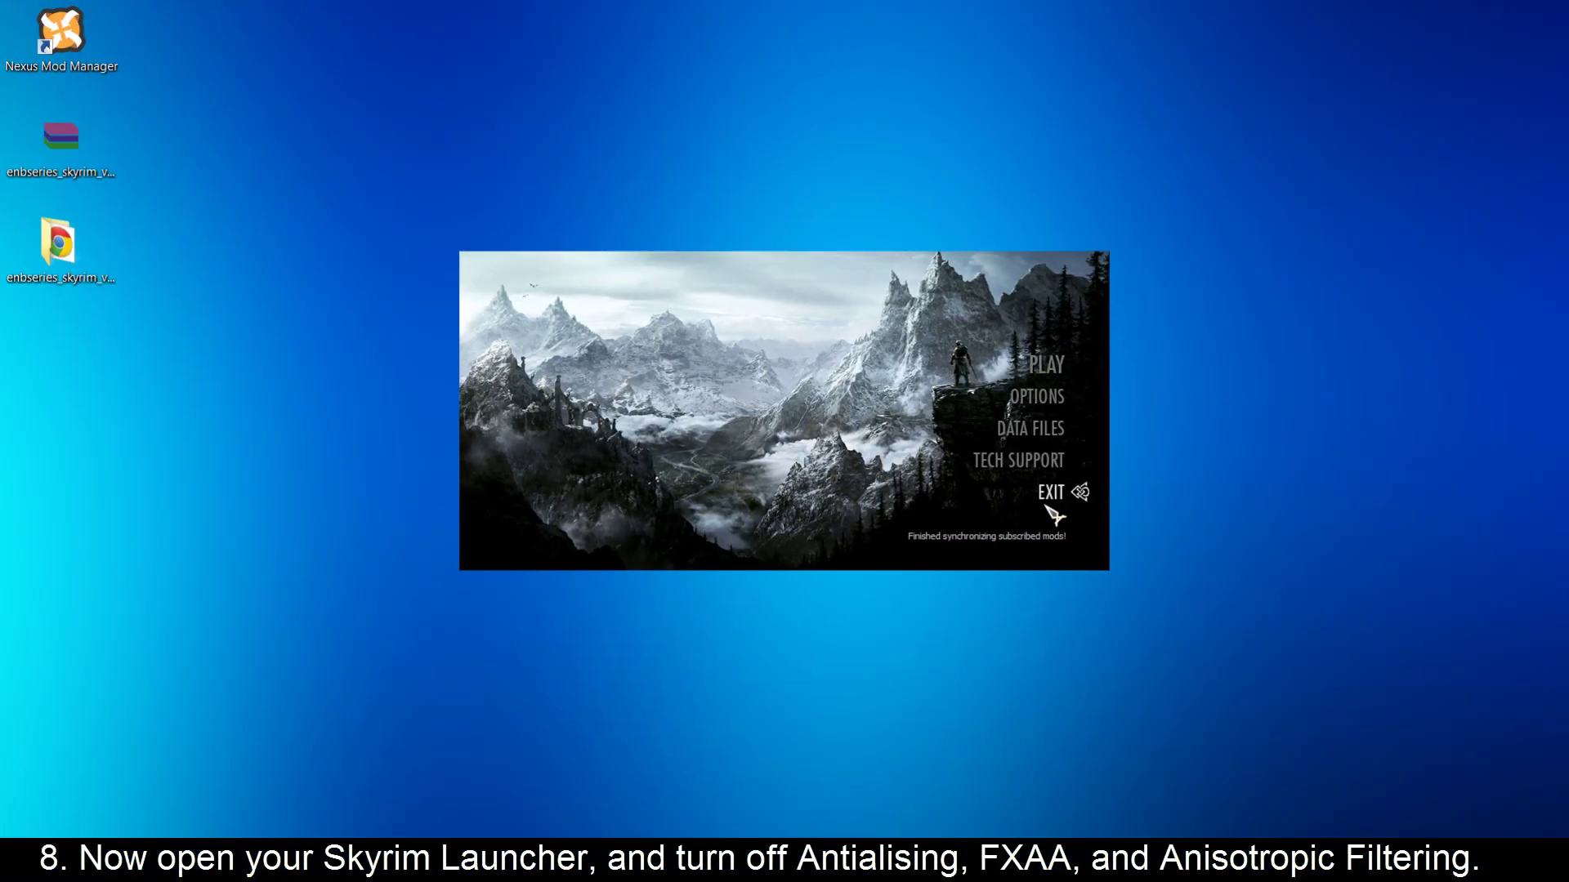
{"action": "left_click", "coordinate": [1079, 495]}
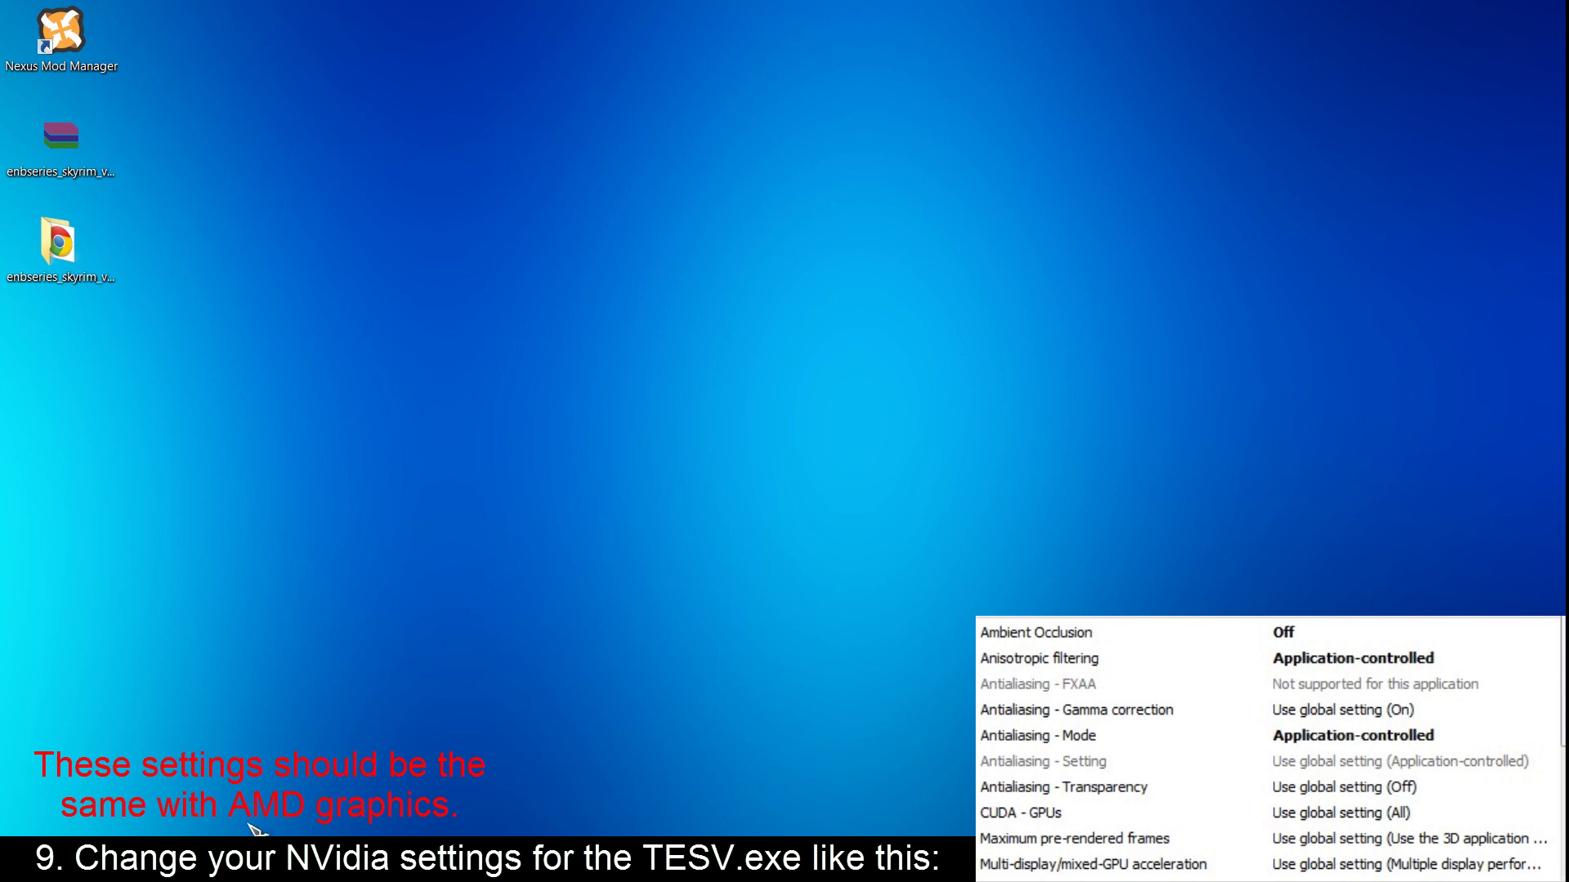
Open the NVIDIA Control Panel from Hardware and Sound and keep tesv.exe as the program to customize in Manage 3D Settings.
{"action": "left_click", "coordinate": [249, 862]}
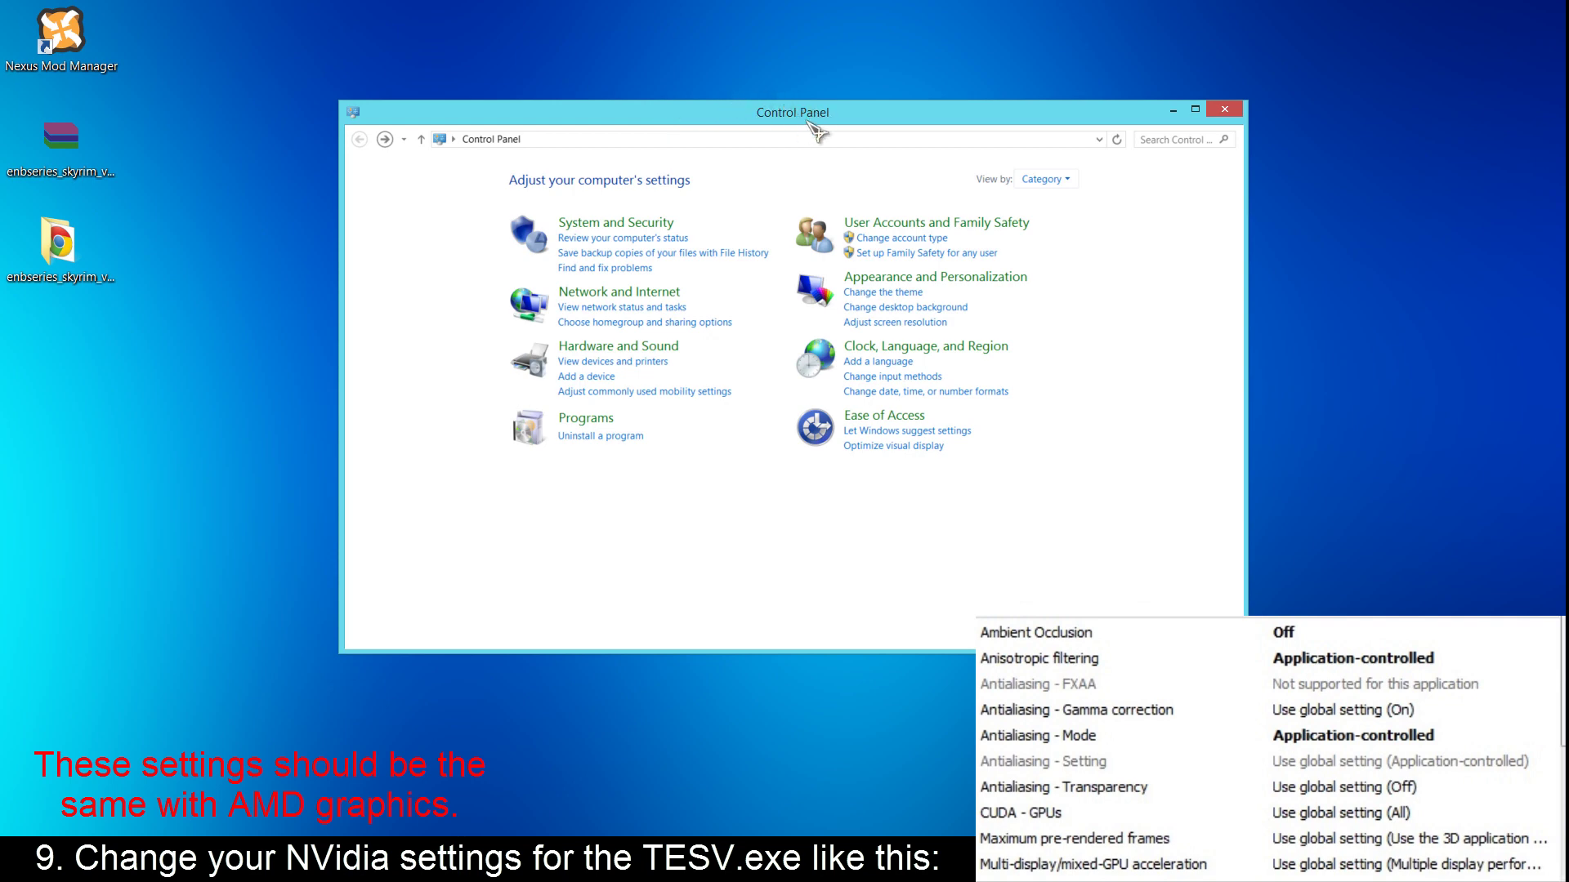
{"action": "left_click", "coordinate": [629, 347]}
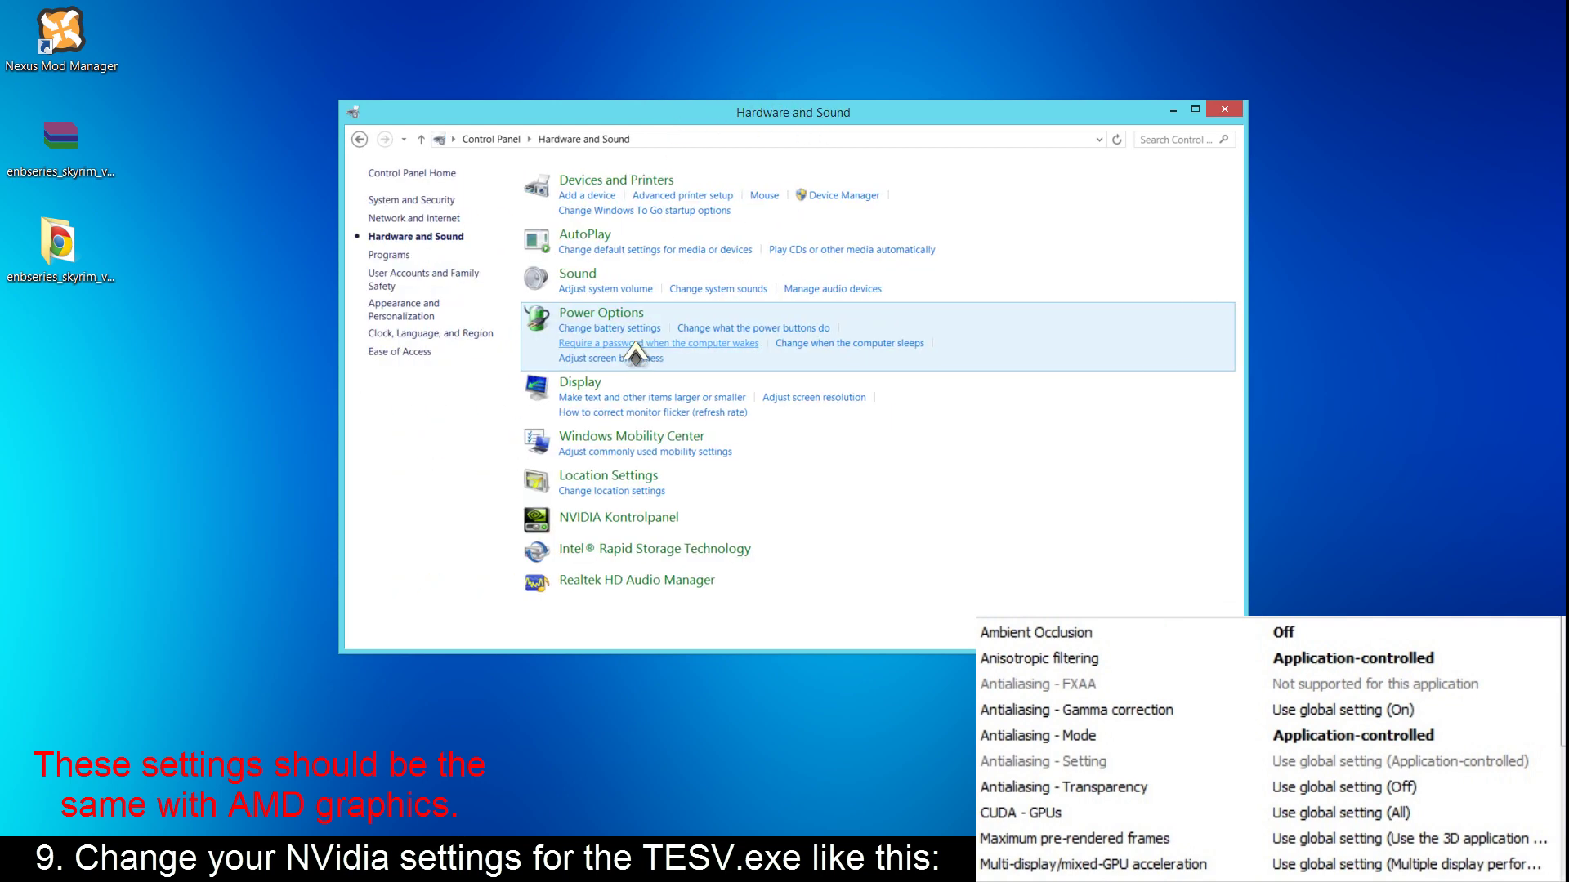
{"action": "left_click", "coordinate": [606, 523]}
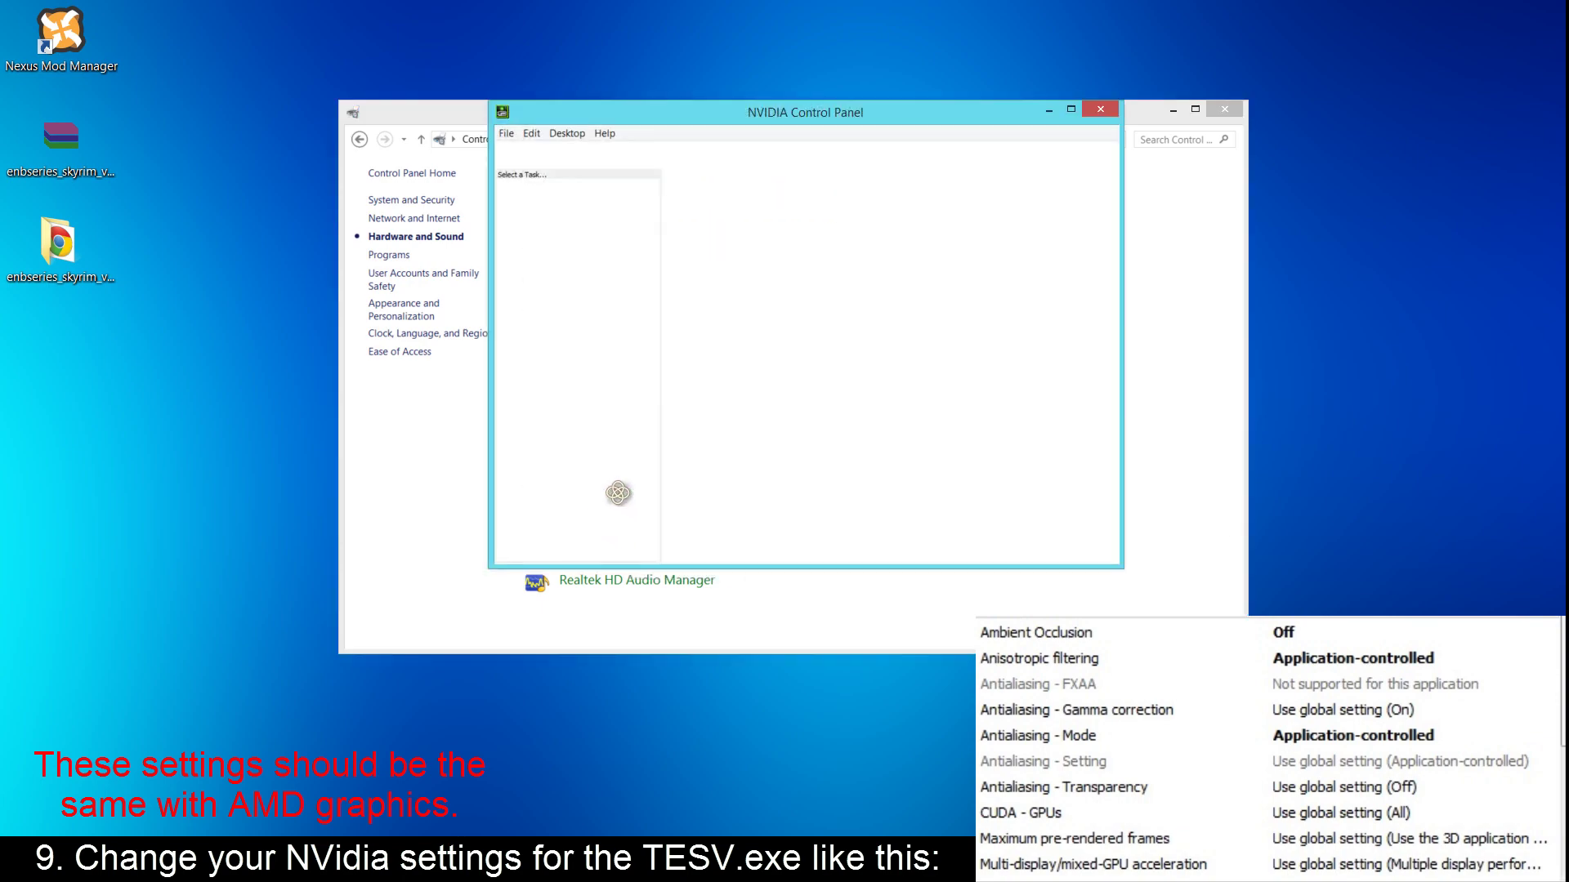
{"action": "left_click", "coordinate": [1173, 108]}
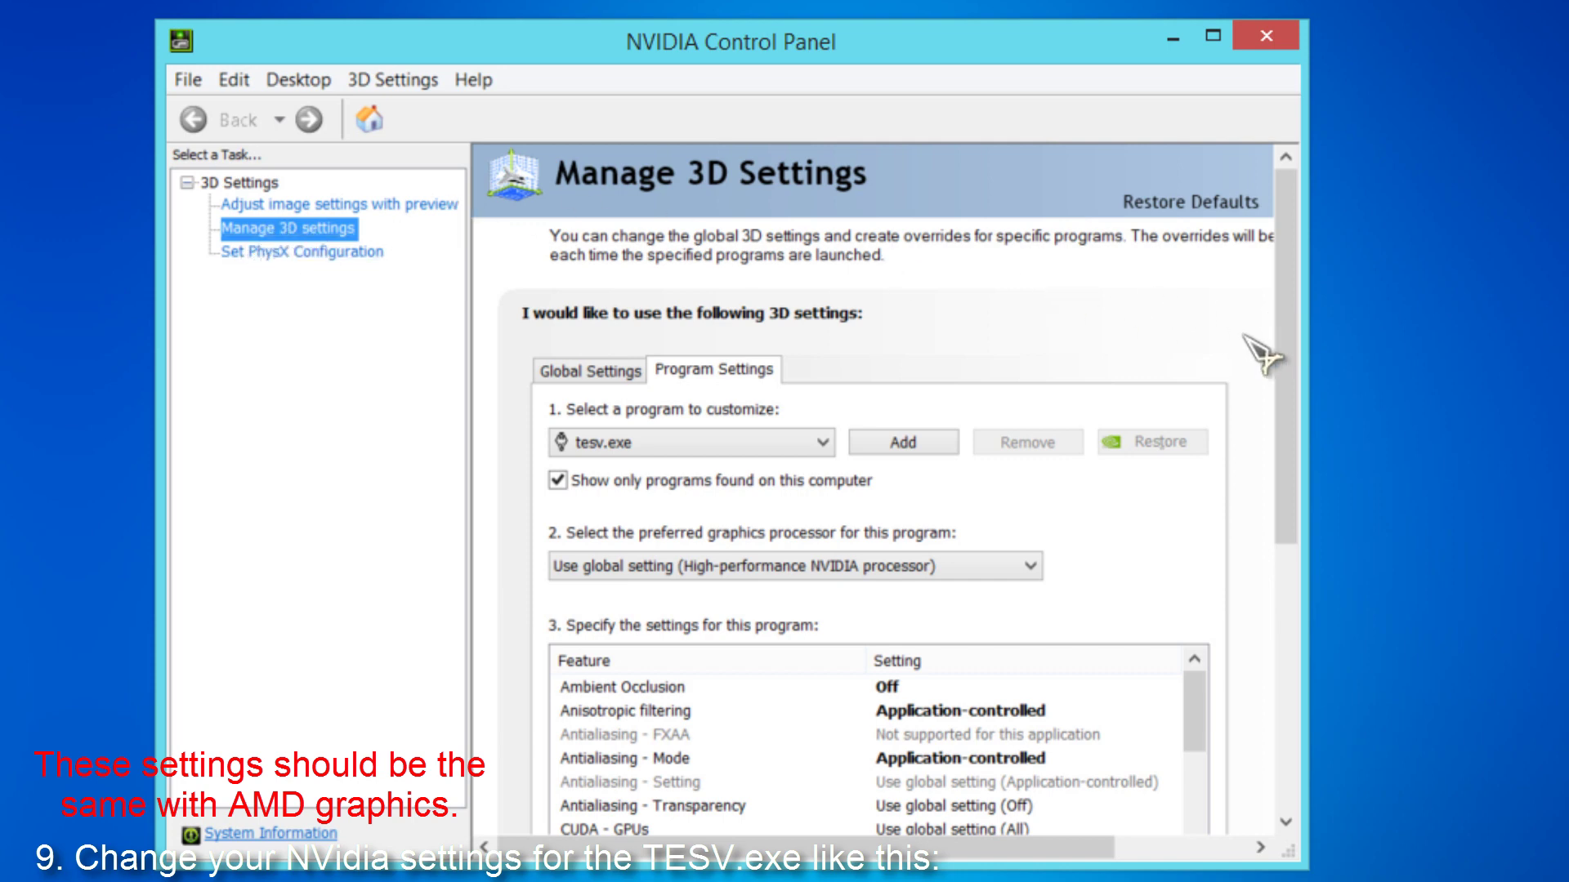
{"action": "left_click", "coordinate": [822, 443]}
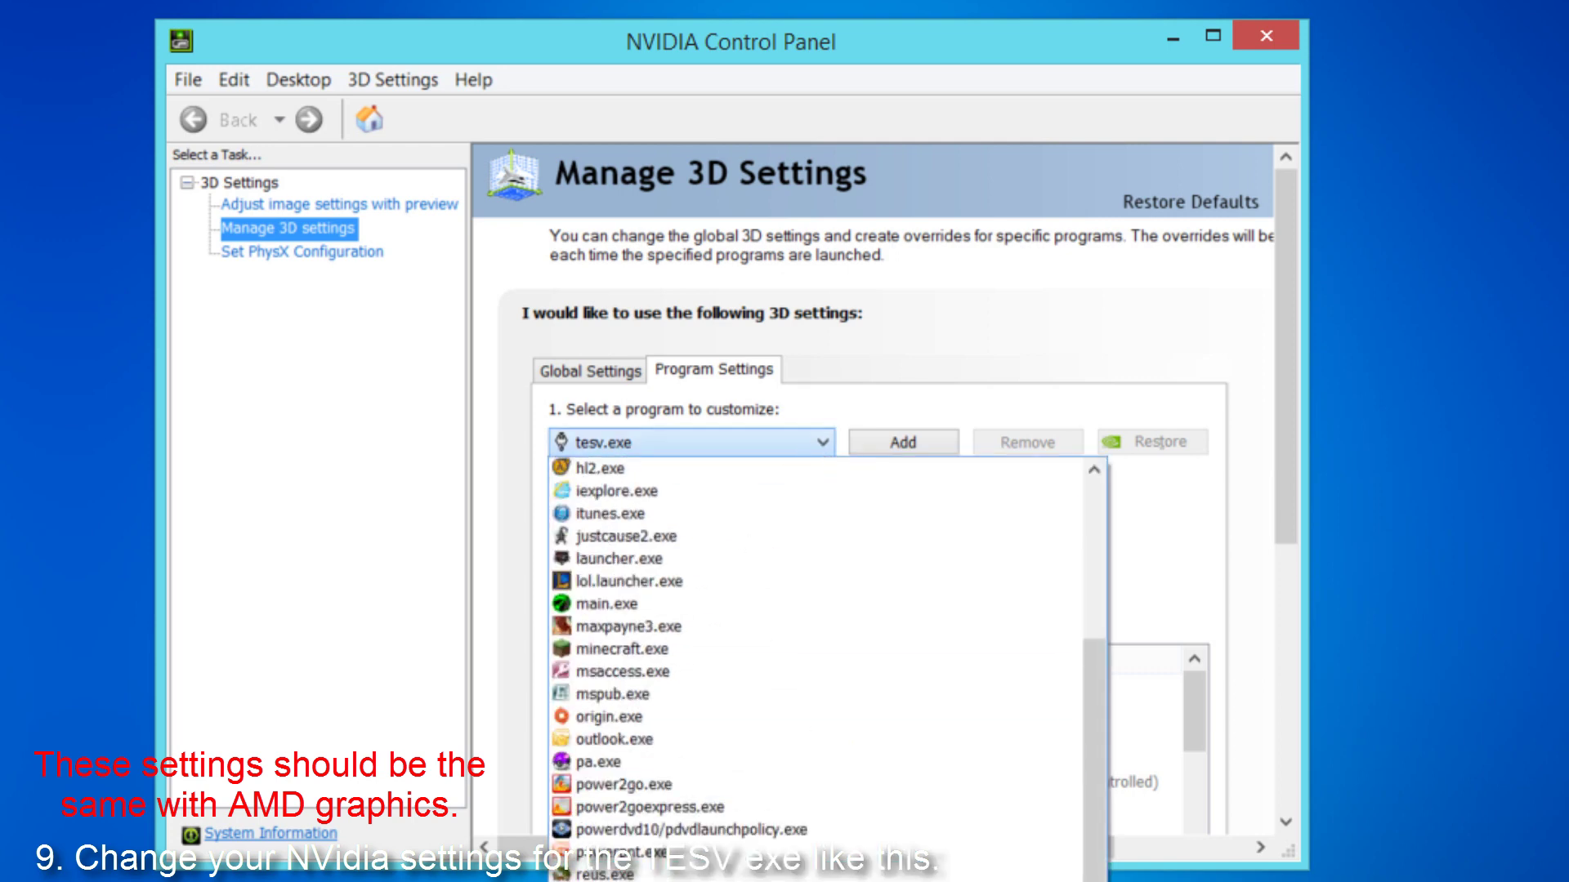
{"action": "key", "text": "Escape"}
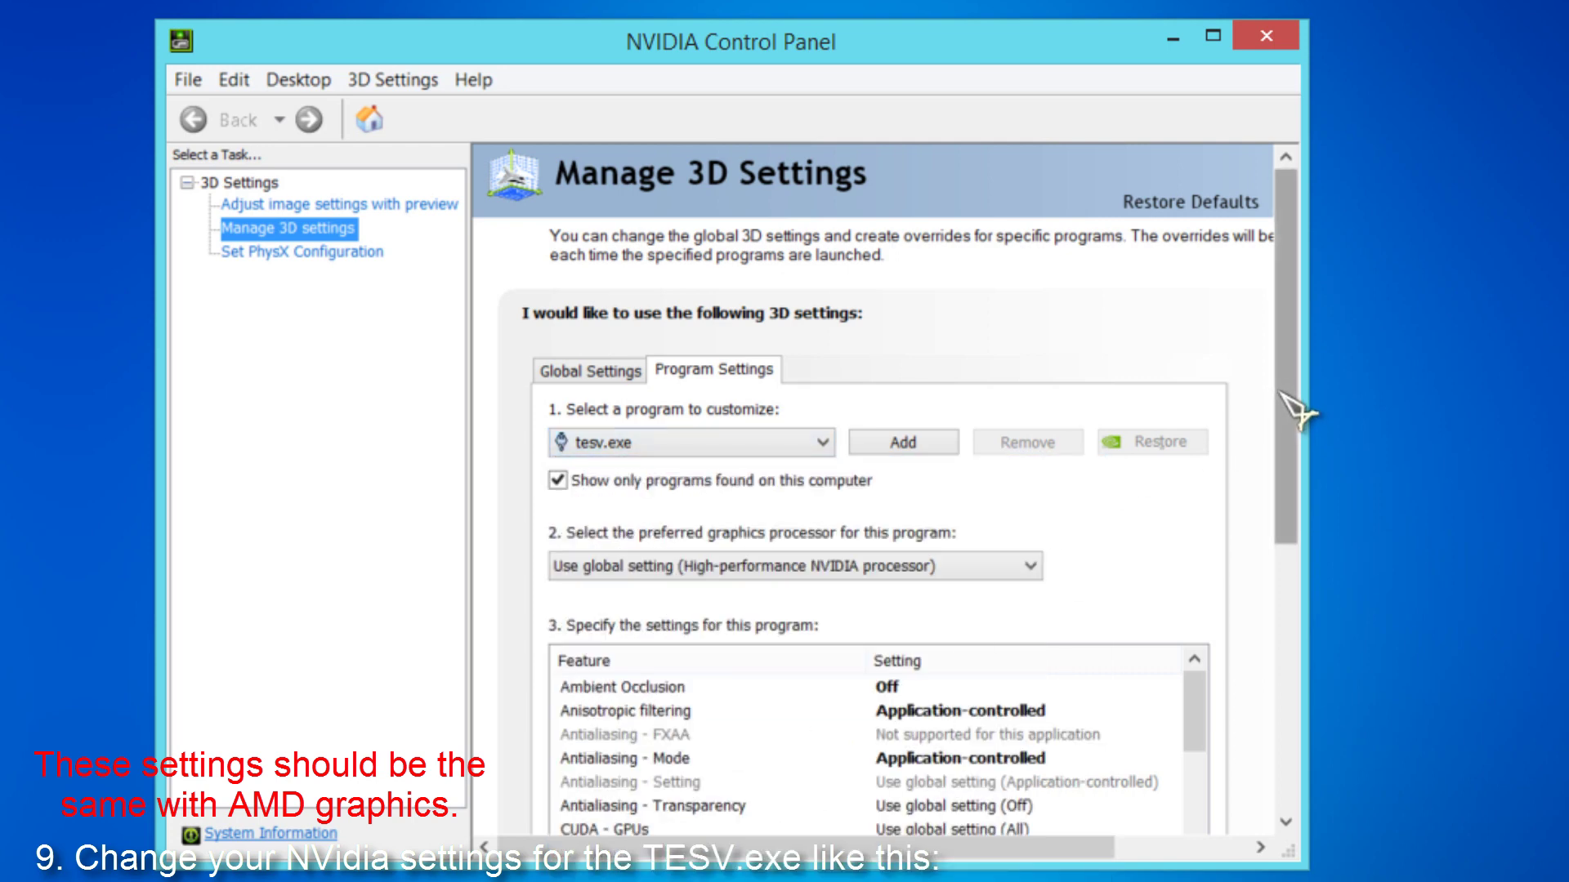
Keep Ambient Occlusion at Off and choose Application-controlled for Anisotropic filtering in the tesv.exe settings.
{"action": "scroll", "coordinate": [1295, 433], "scroll_direction": "down", "scroll_amount": 1}
{"action": "left_click_drag", "start_coordinate": [1295, 433], "coordinate": [1278, 525]}
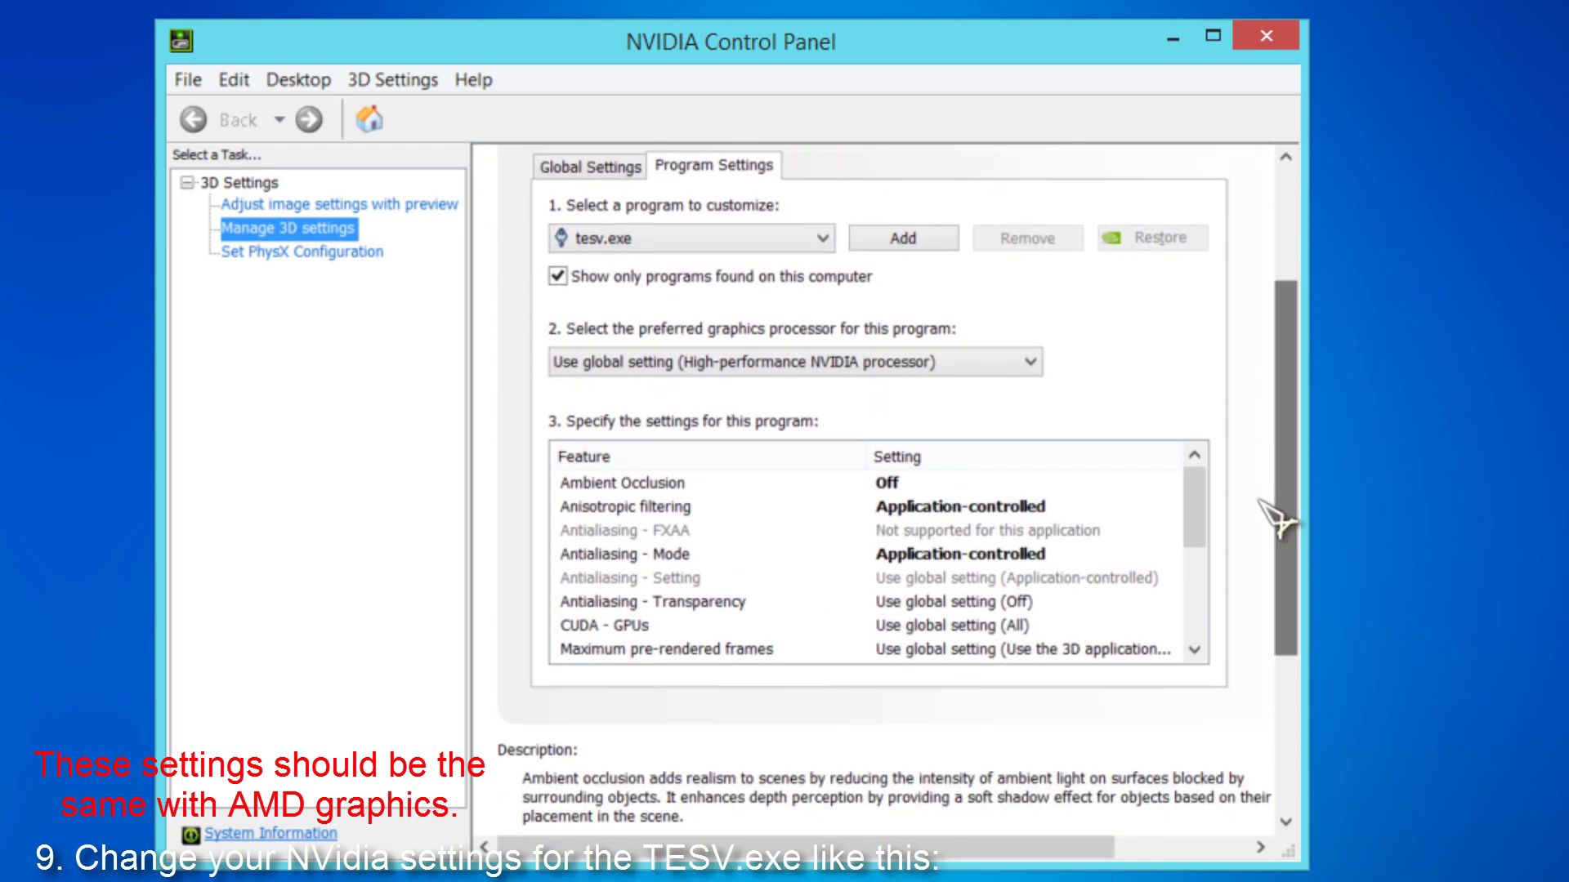
{"action": "left_click", "coordinate": [886, 484]}
{"action": "left_click", "coordinate": [985, 530]}
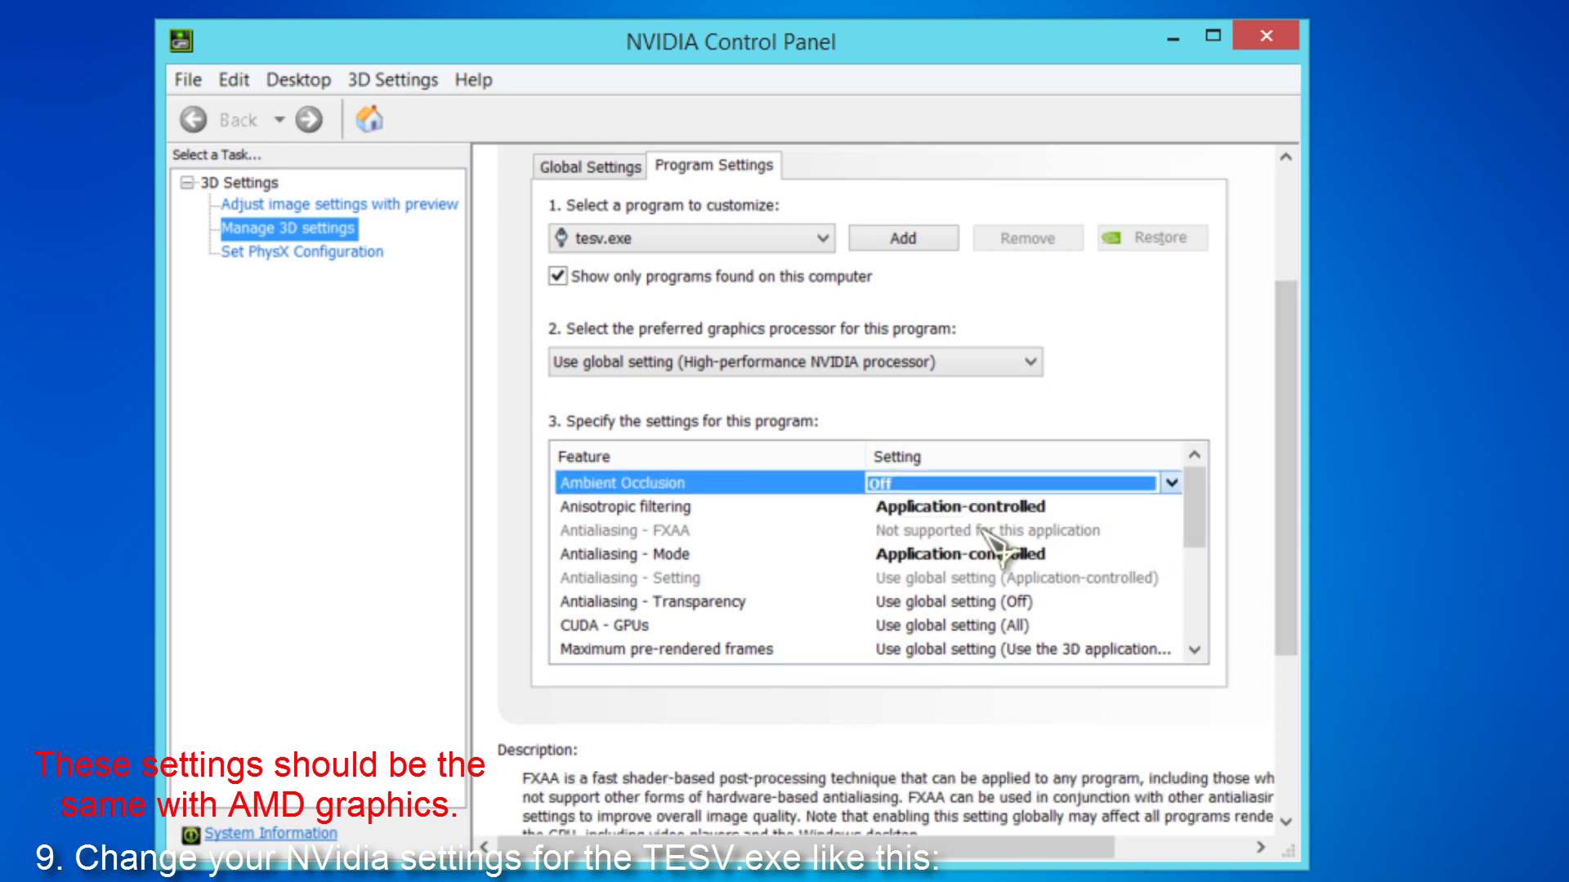
{"action": "left_click", "coordinate": [954, 508]}
{"action": "left_click", "coordinate": [952, 510]}
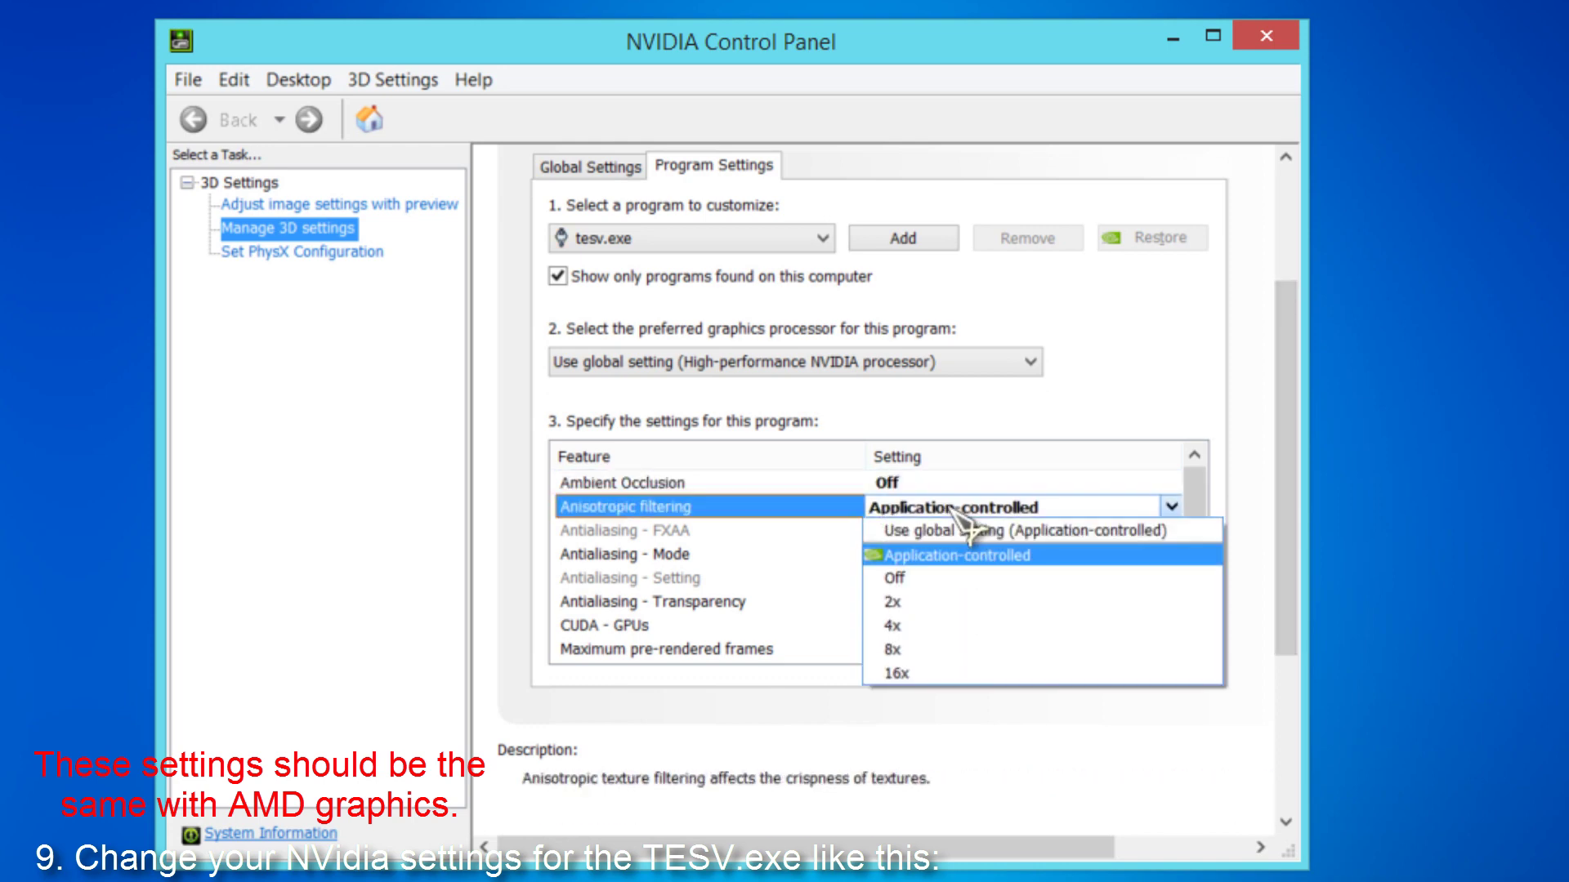
{"action": "left_click", "coordinate": [913, 558]}
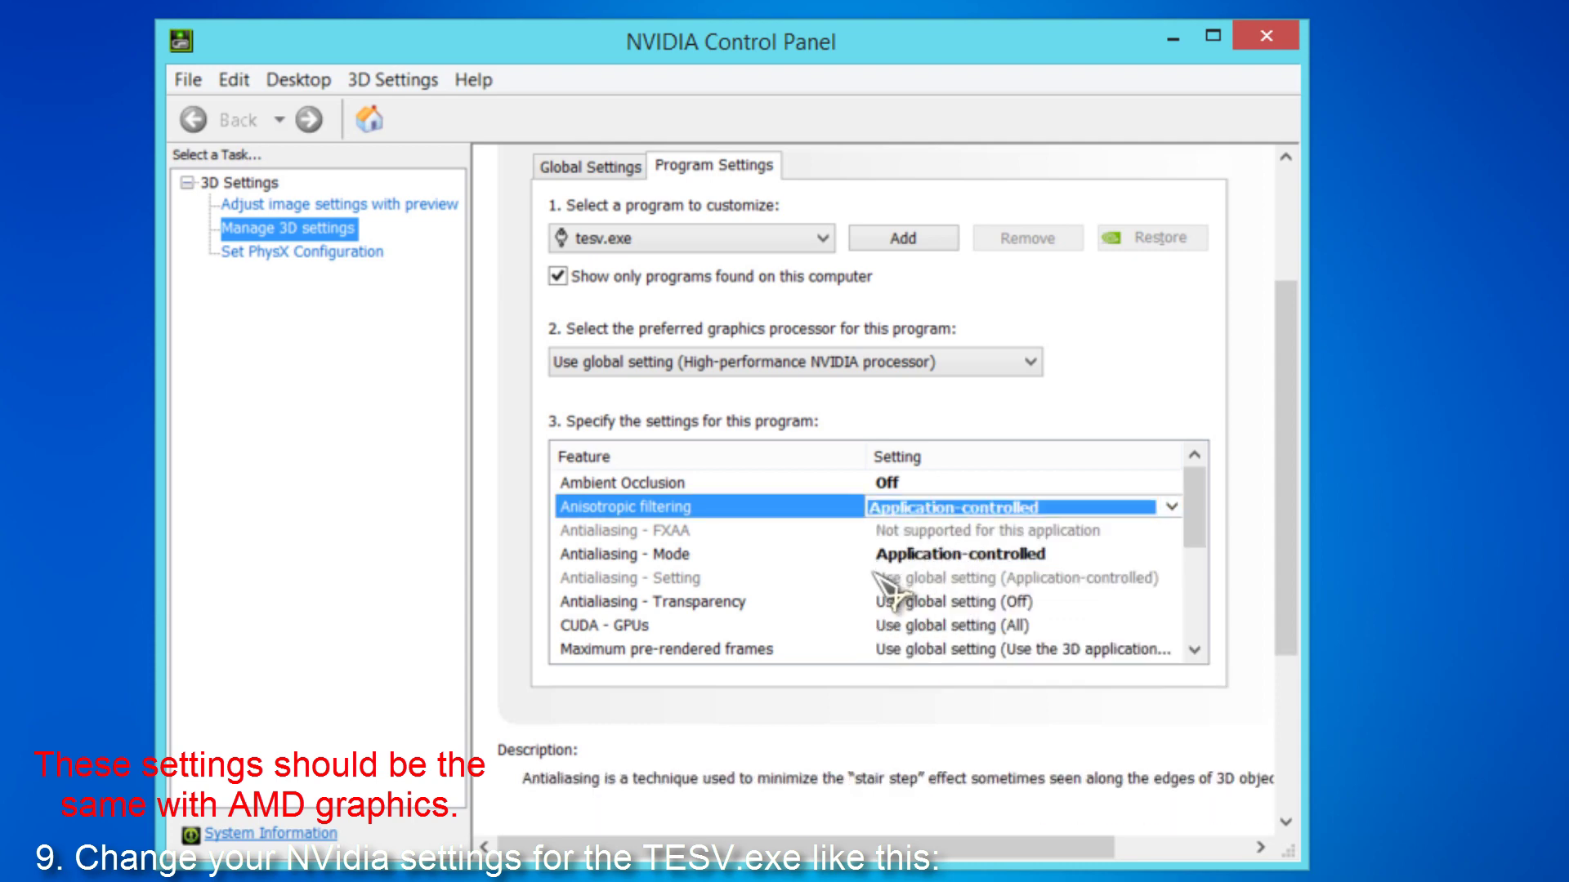
Set Antialiasing - Mode for tesv.exe to Use global setting (Application-controlled) and apply the changes.
{"action": "left_click", "coordinate": [837, 556]}
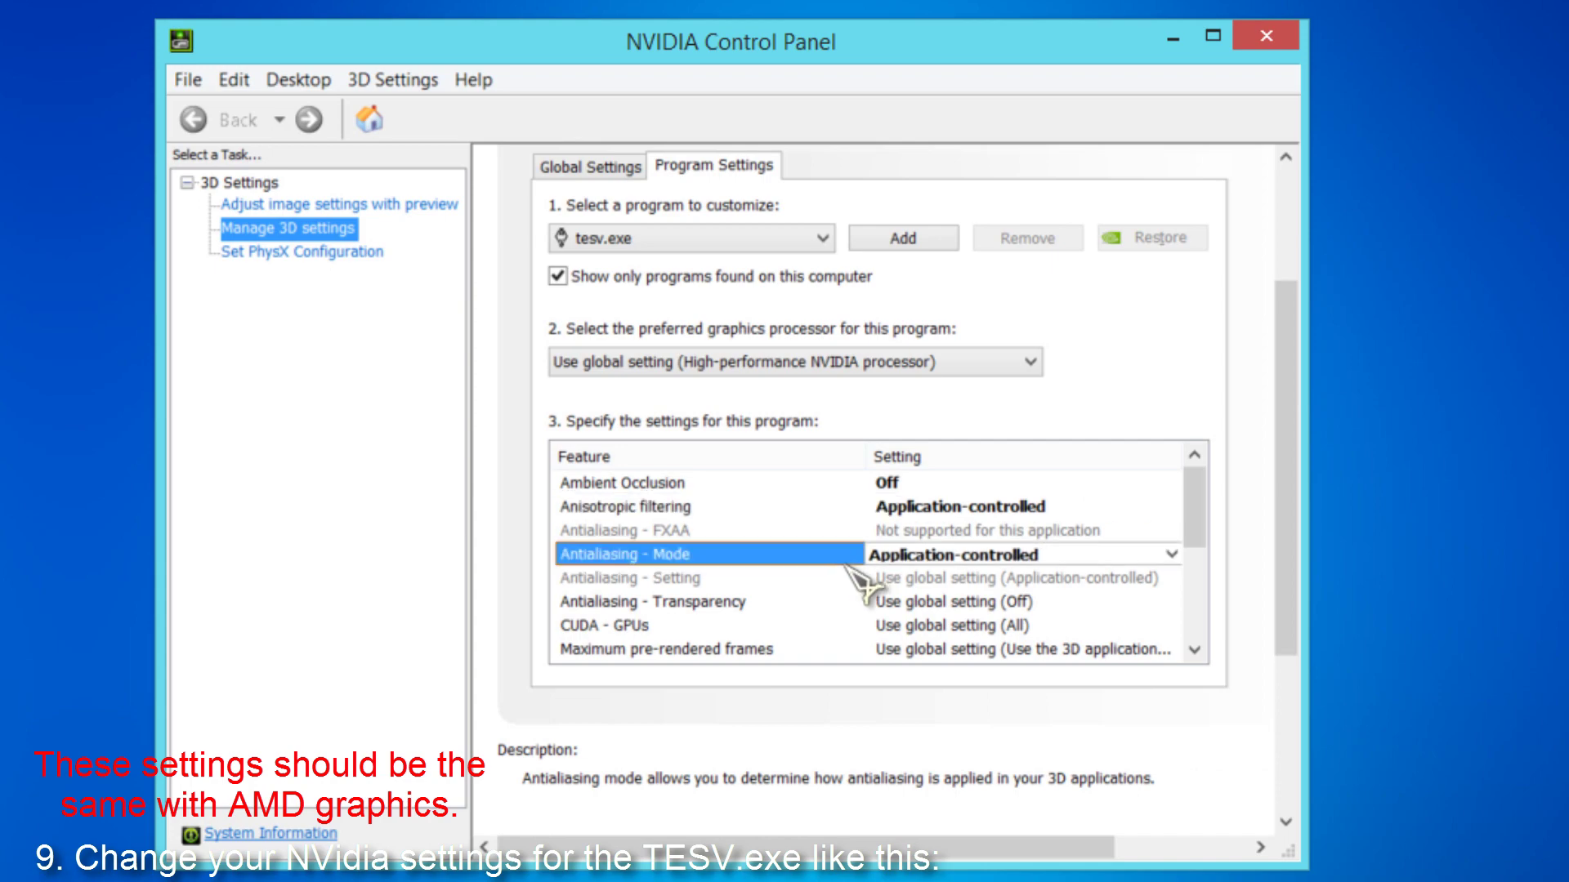
{"action": "left_click", "coordinate": [956, 556]}
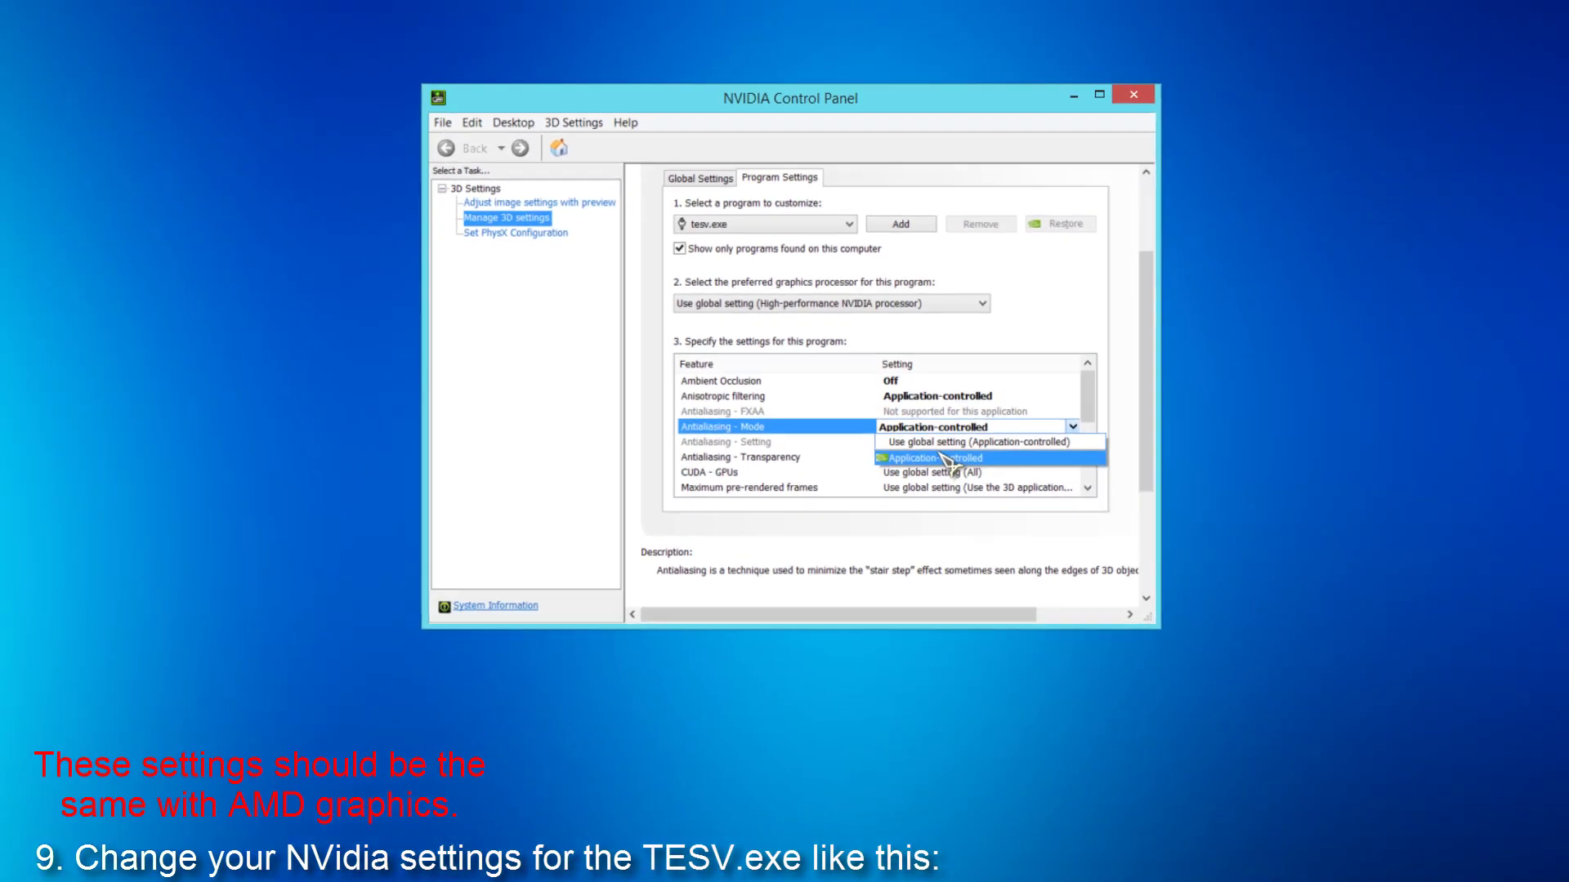
{"action": "left_click", "coordinate": [972, 442]}
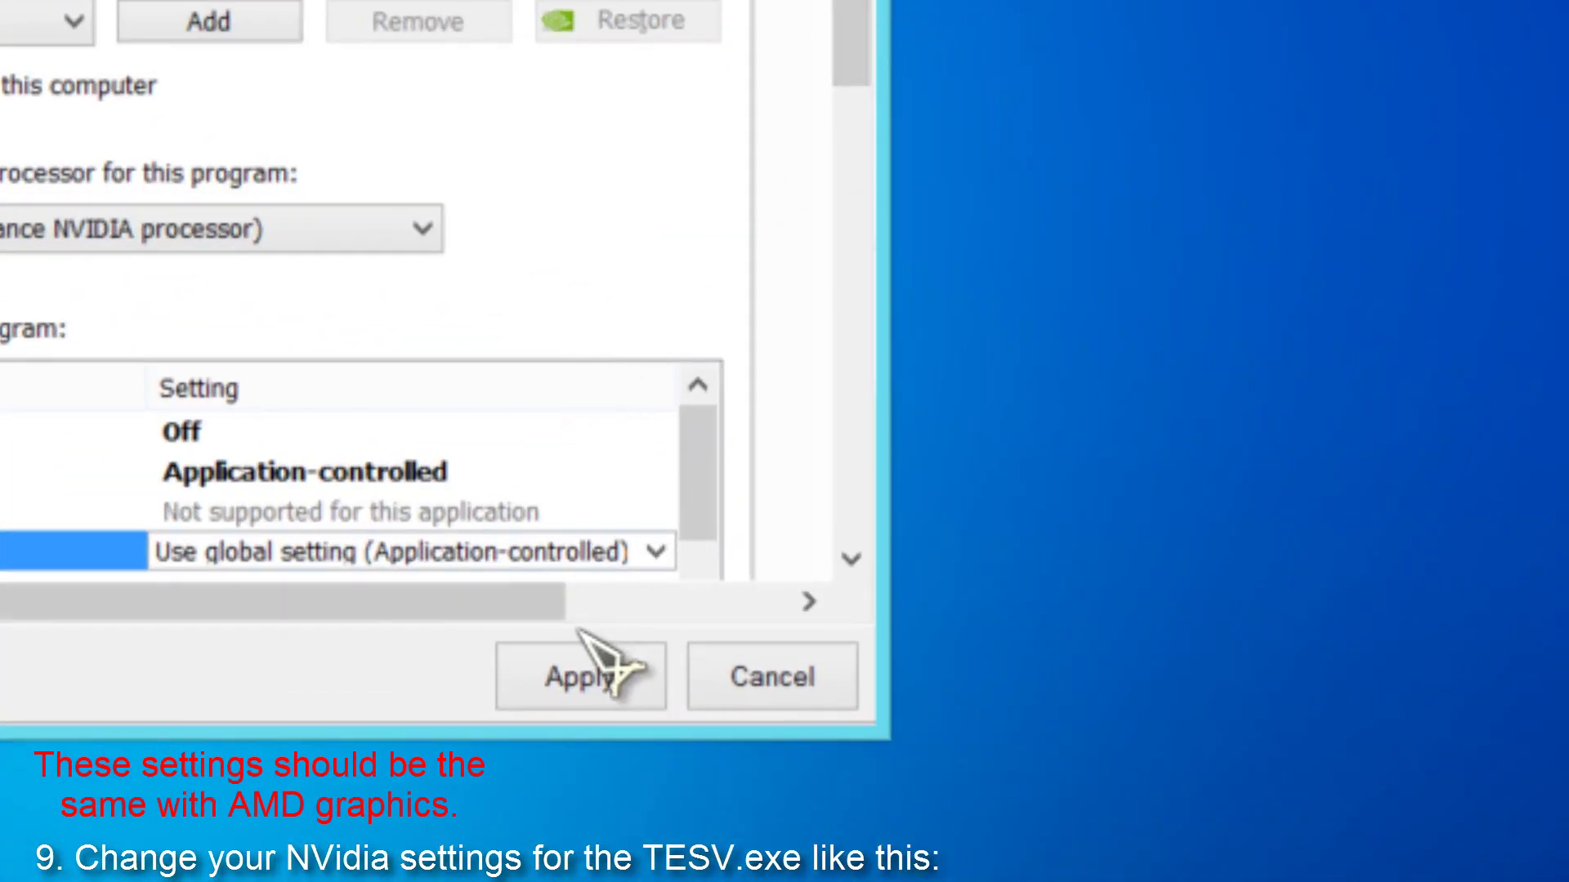
{"action": "left_click", "coordinate": [604, 668]}
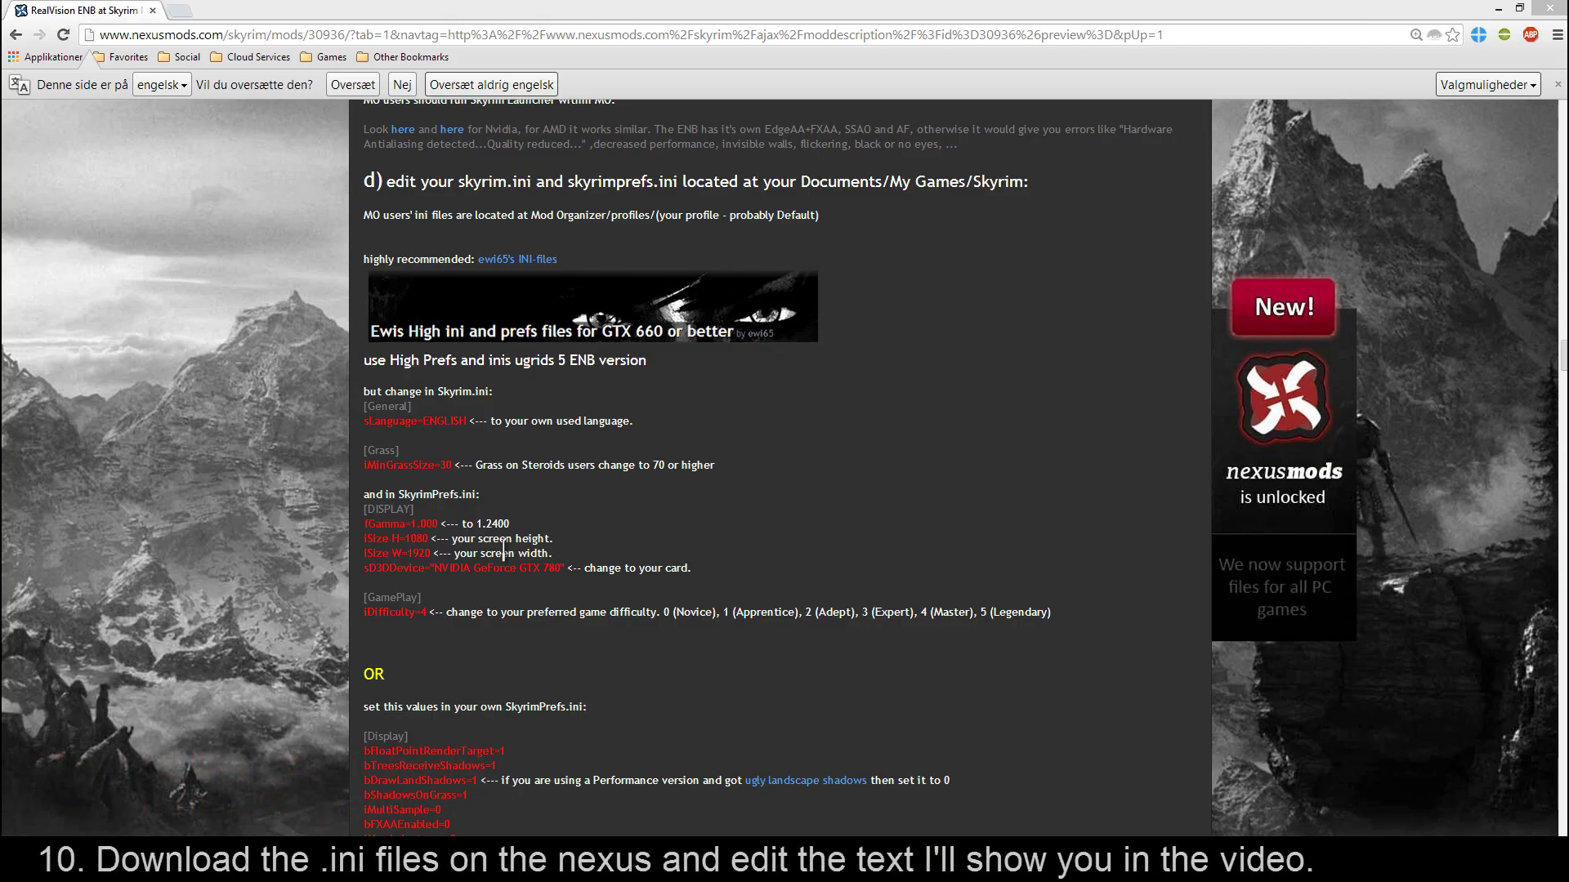
Download SkyrimPrefs and ini Package Standard and ENB V30 from the Ewis High ini and prefs files page on Nexus Mods.
{"action": "left_click", "coordinate": [549, 333]}
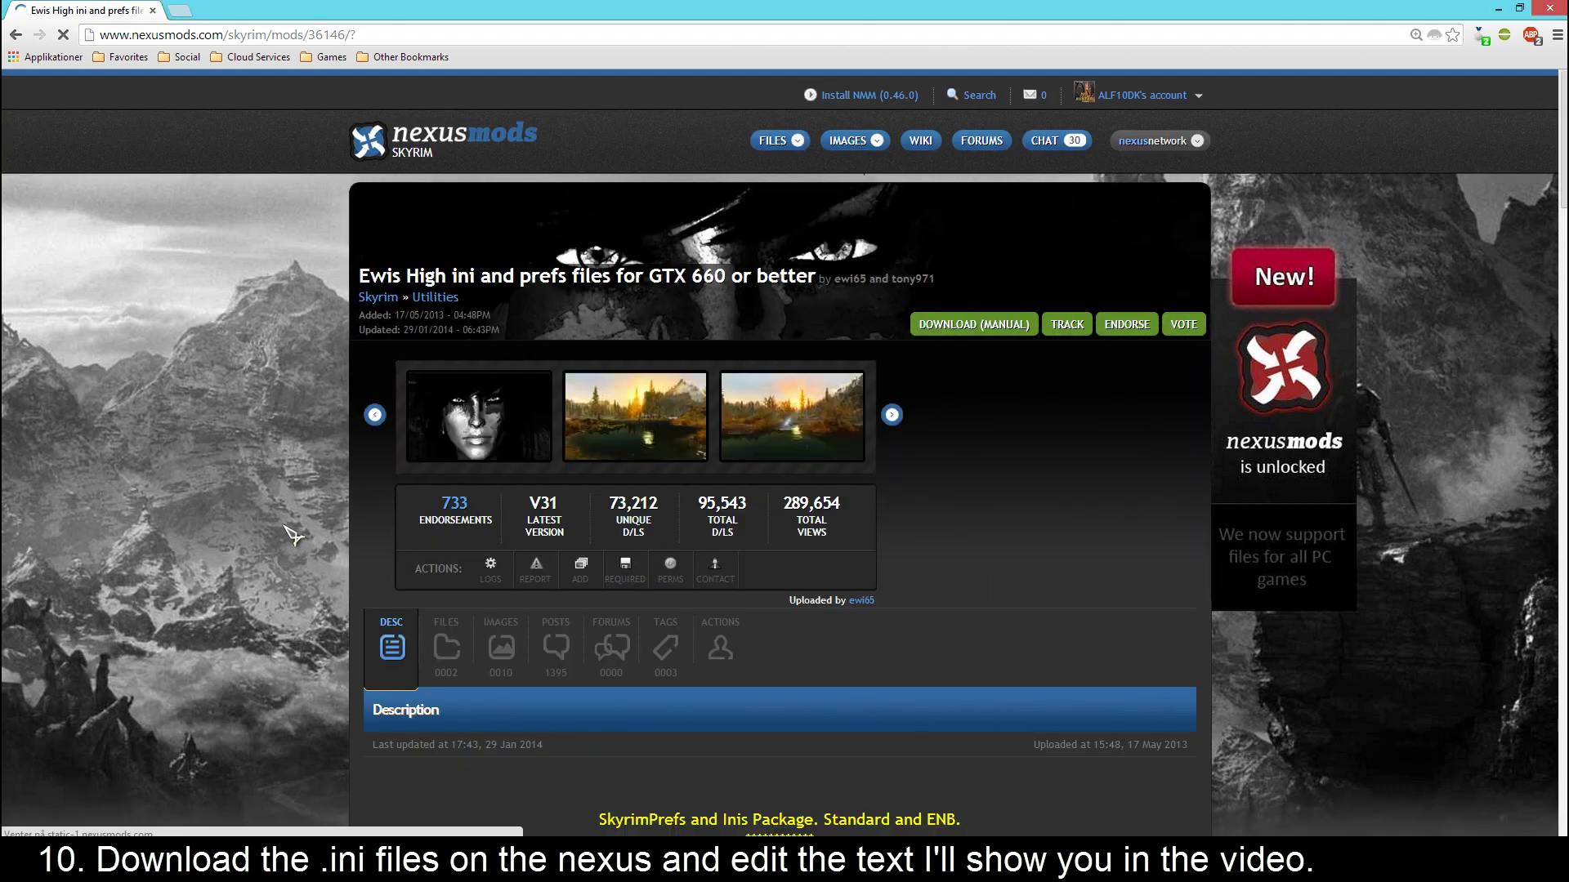
{"action": "left_click", "coordinate": [446, 645]}
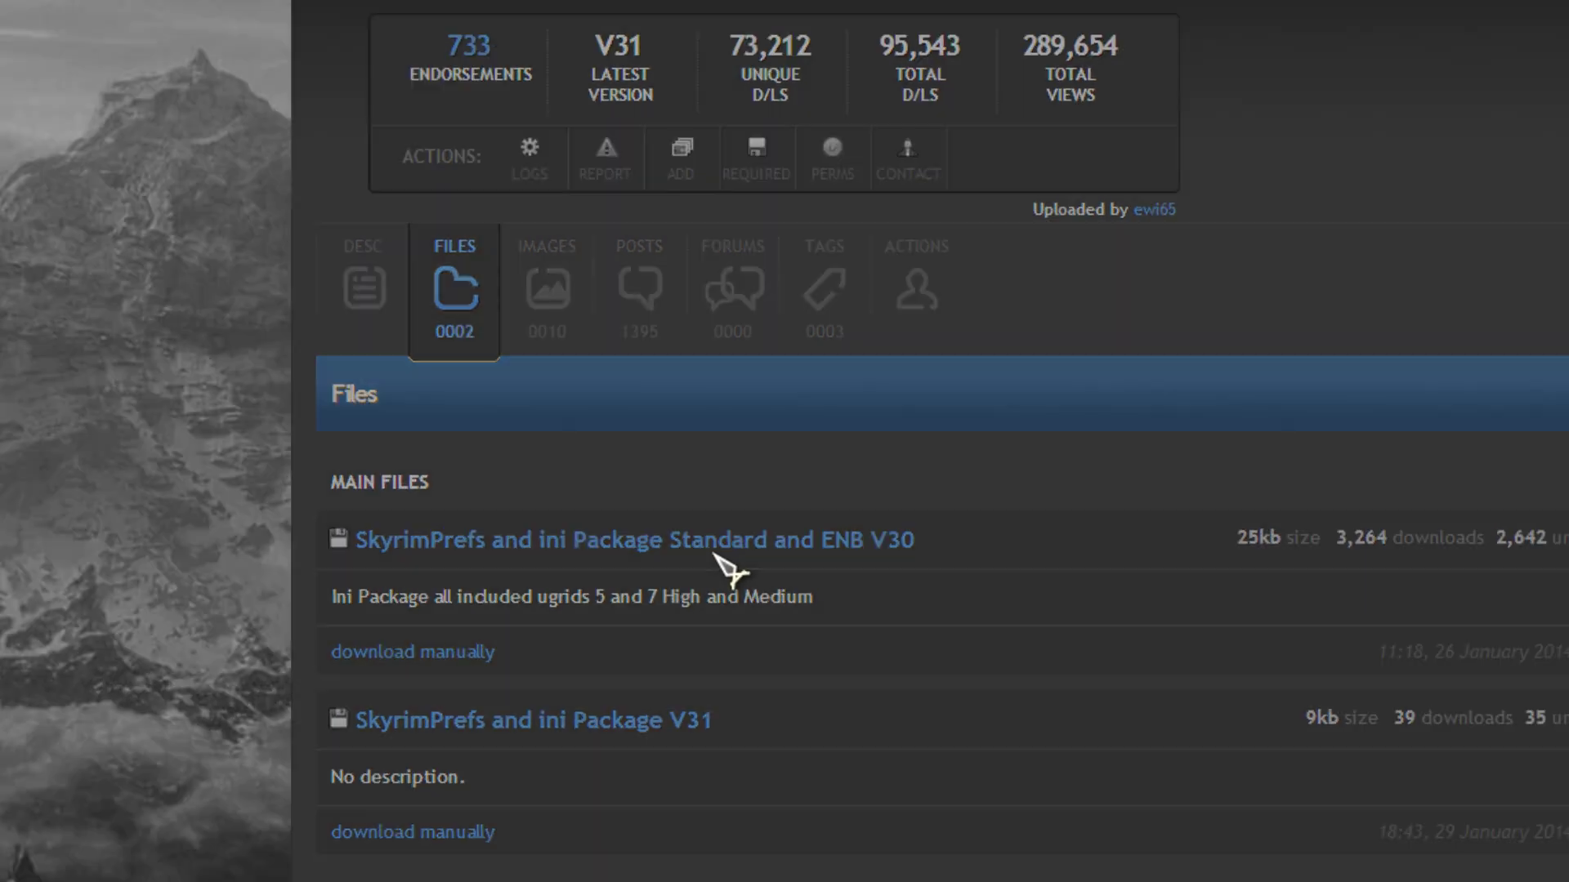
{"action": "left_click", "coordinate": [739, 541]}
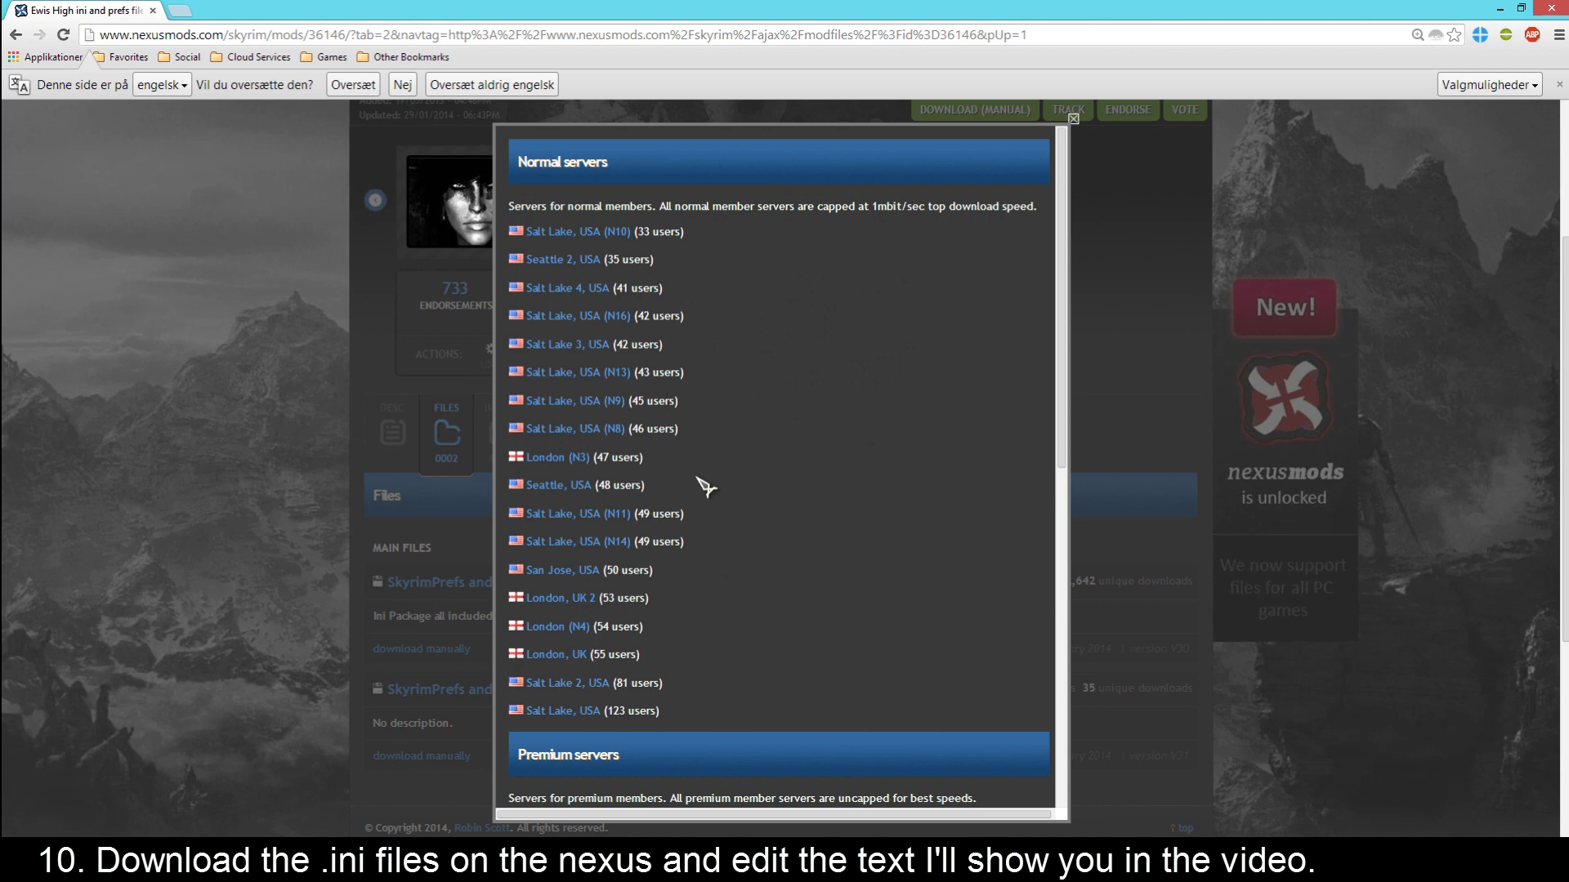
{"action": "left_click", "coordinate": [578, 278]}
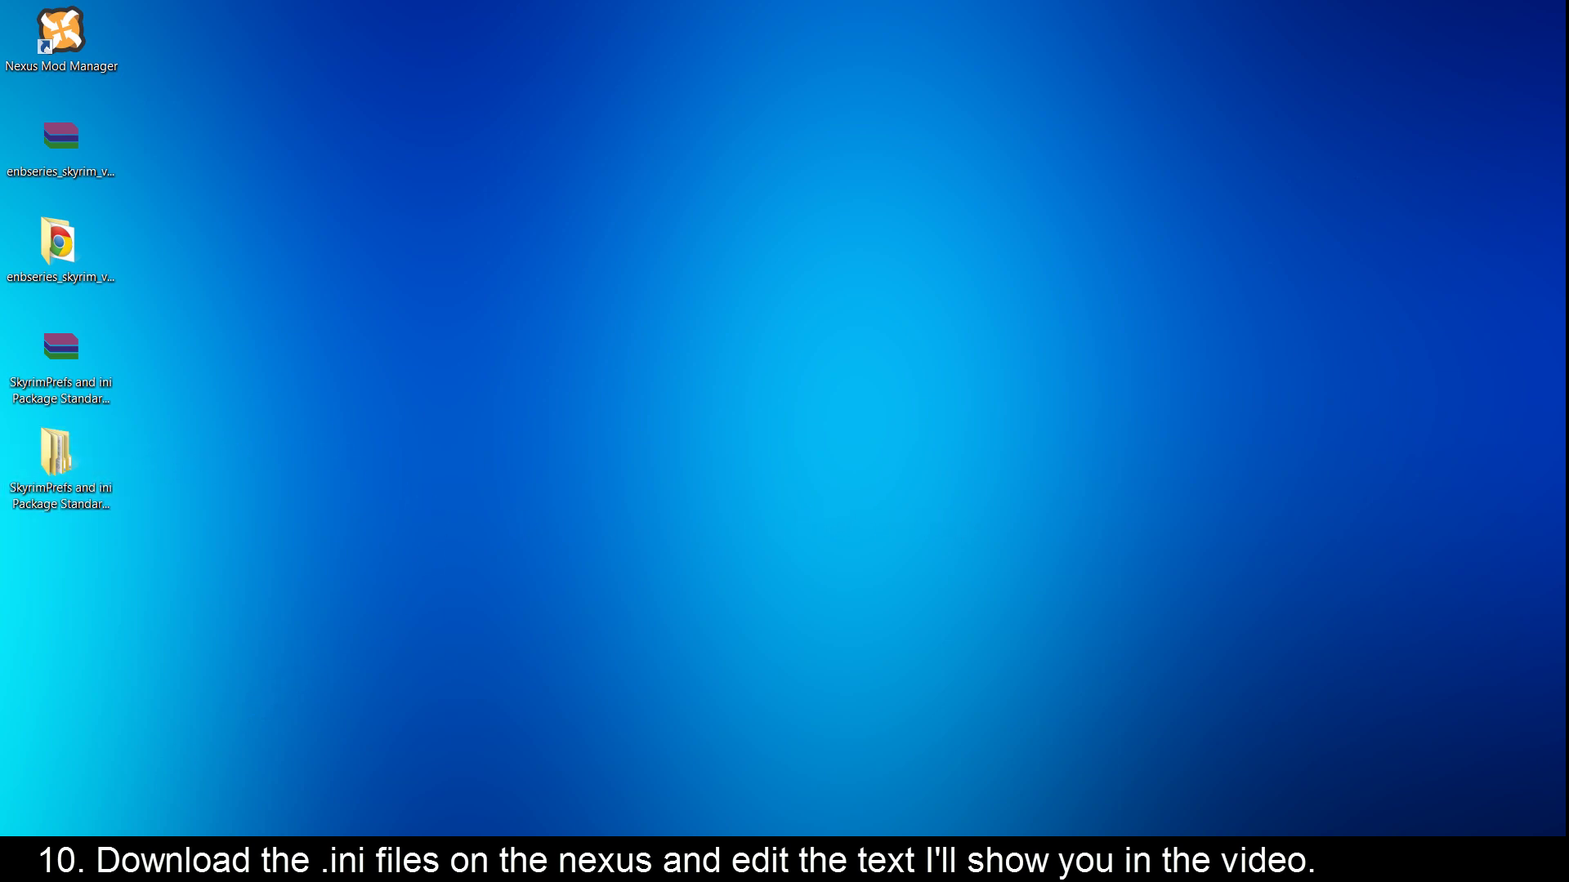
Open the skyrim folder inside my games in the Documents library.
{"action": "left_click", "coordinate": [129, 859]}
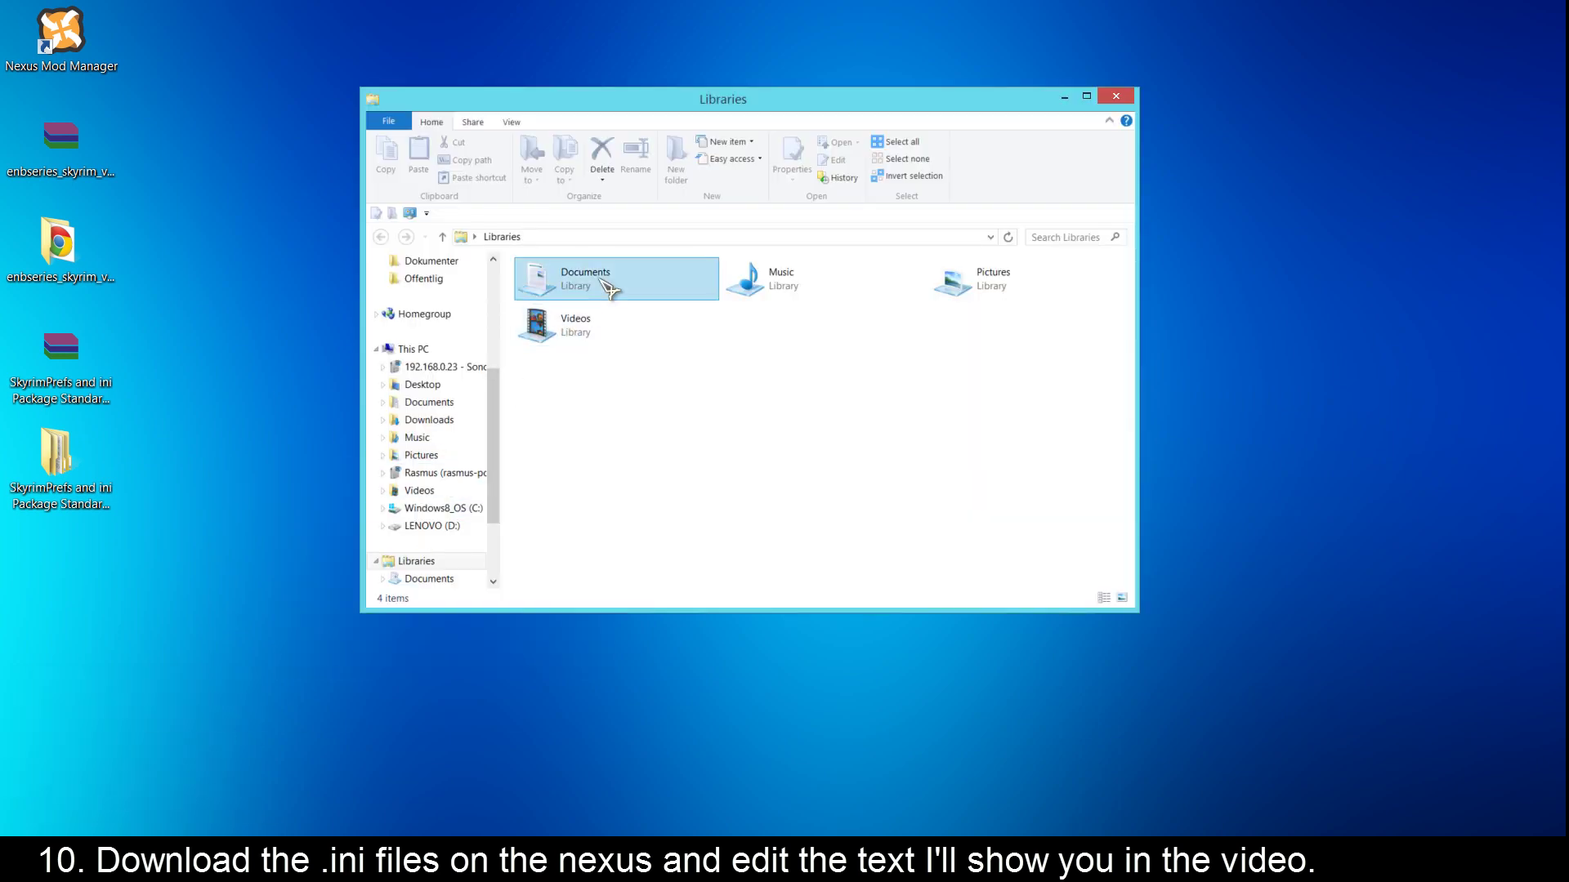
{"action": "double_click", "coordinate": [608, 290]}
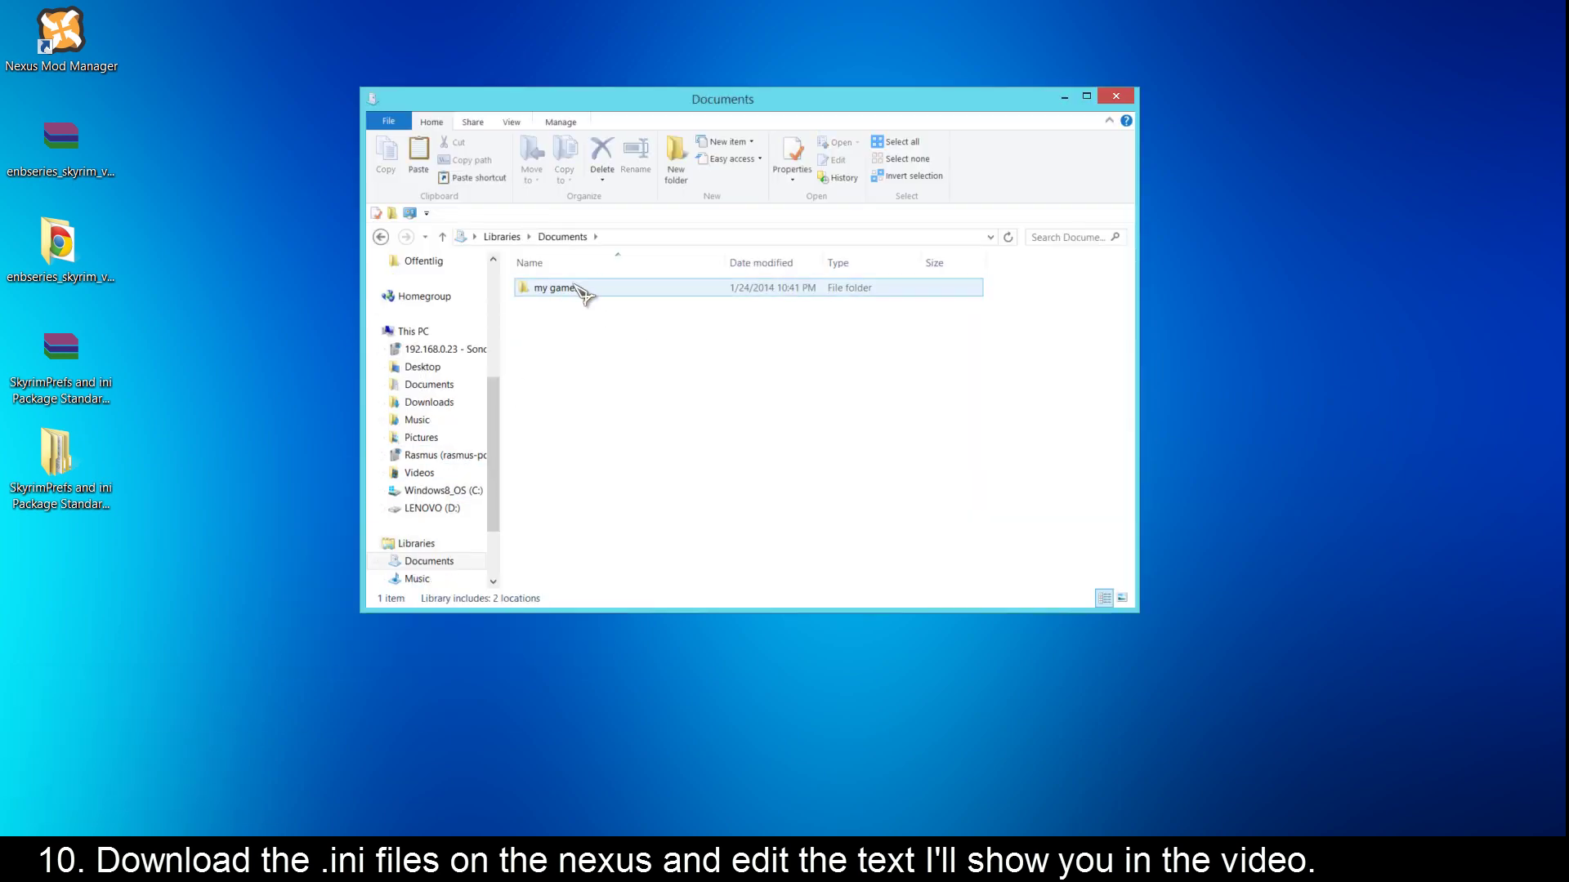
{"action": "double_click", "coordinate": [571, 292]}
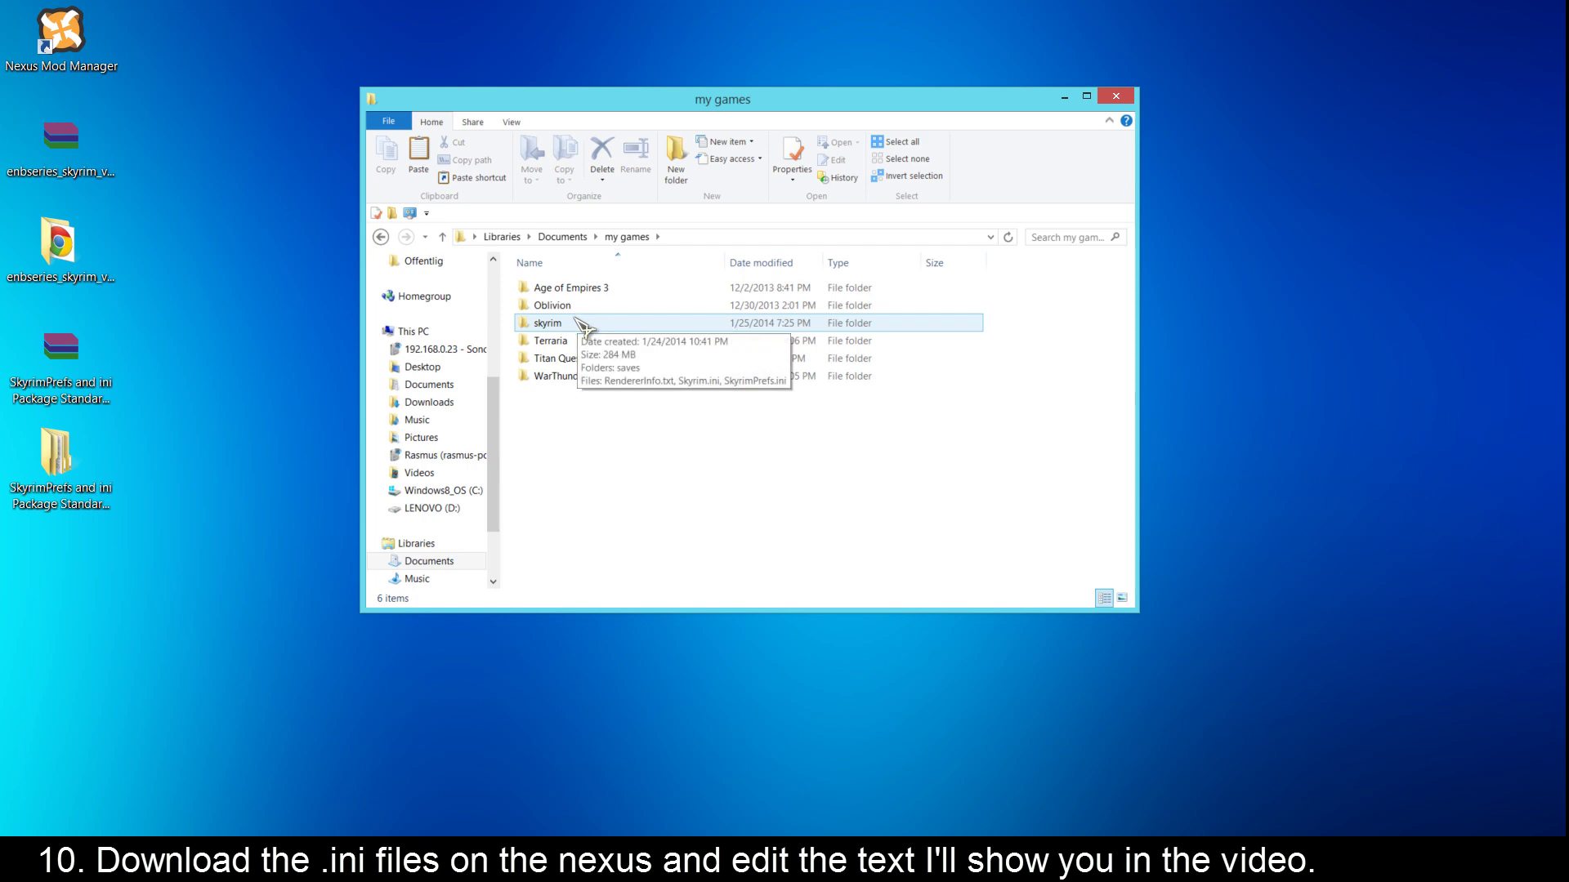
{"action": "double_click", "coordinate": [582, 325]}
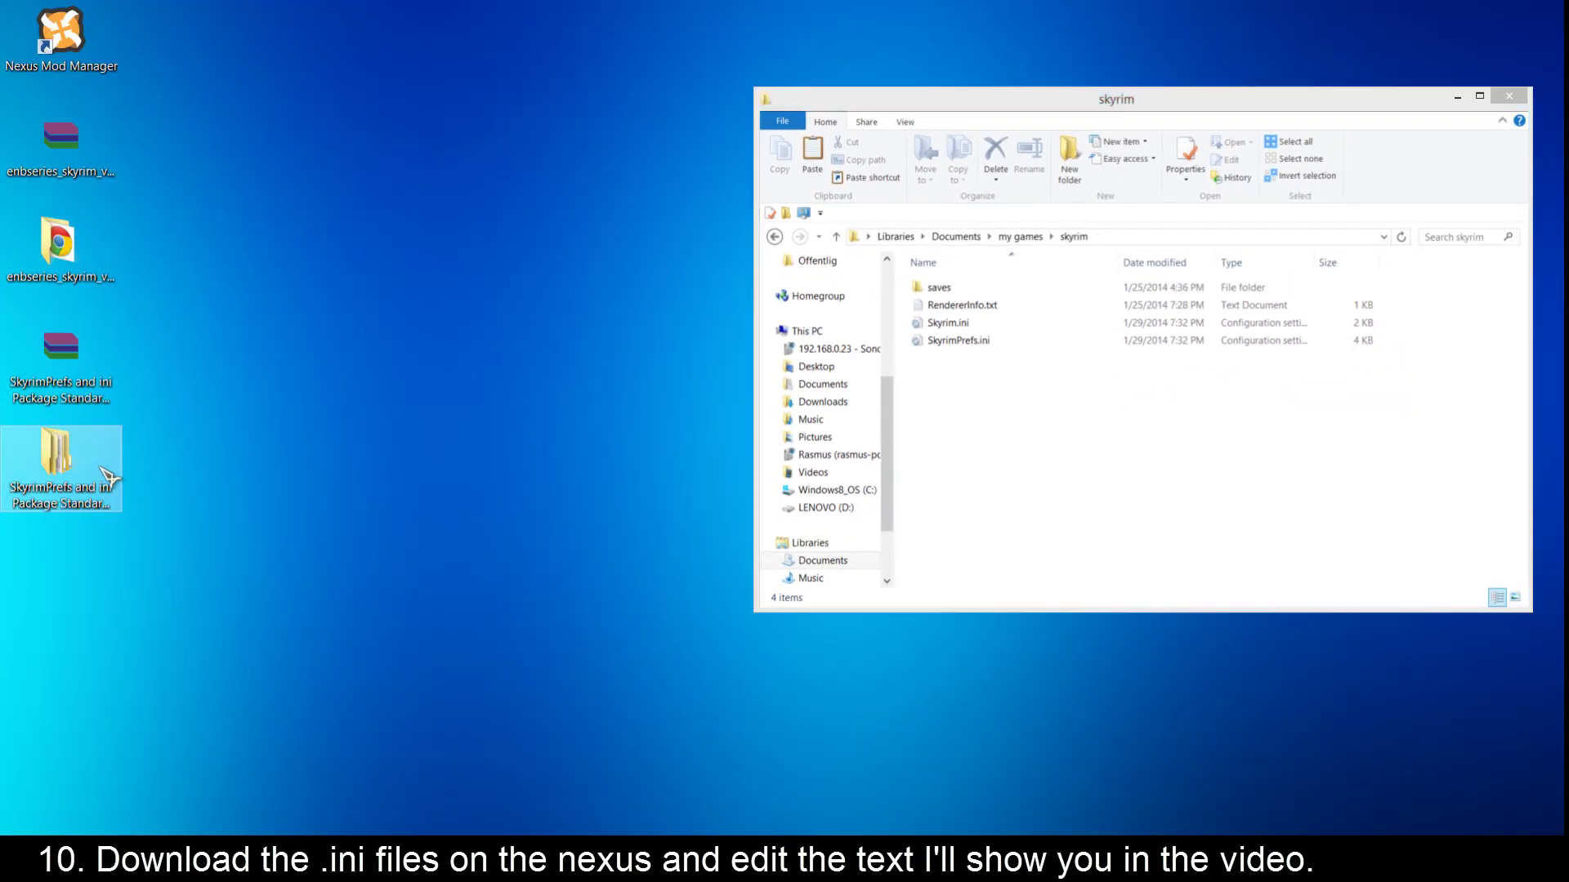
Open the extracted ini package beside the skyrim folder and go to its High Prefs and inis ugrids 5 V30 ENB Version folder.
{"action": "double_click", "coordinate": [107, 478]}
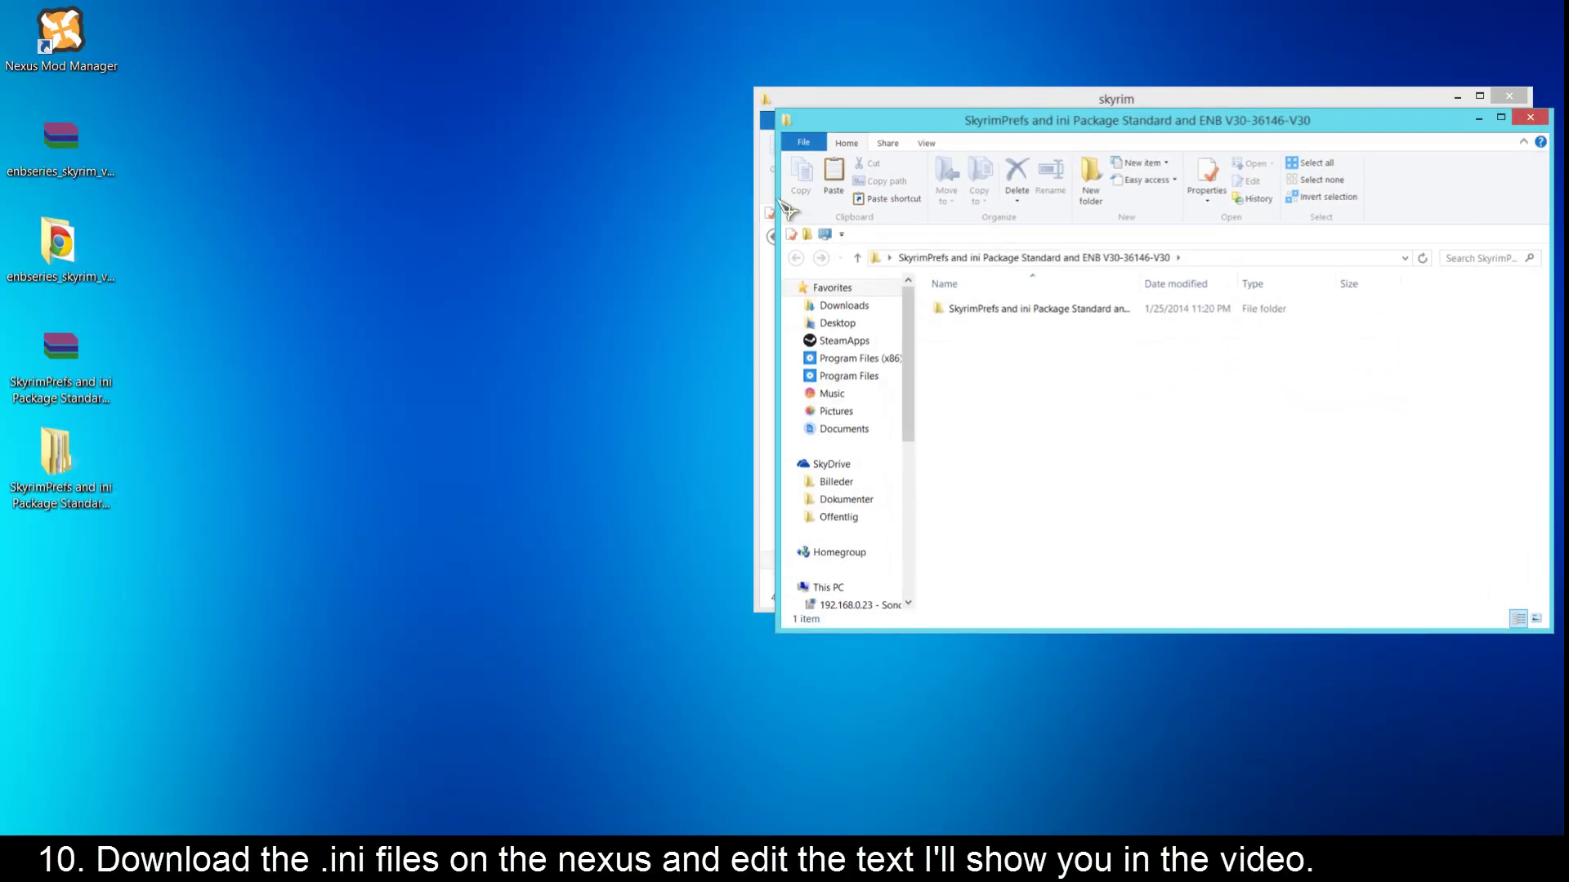
{"action": "left_click_drag", "start_coordinate": [1062, 123], "coordinate": [262, 107]}
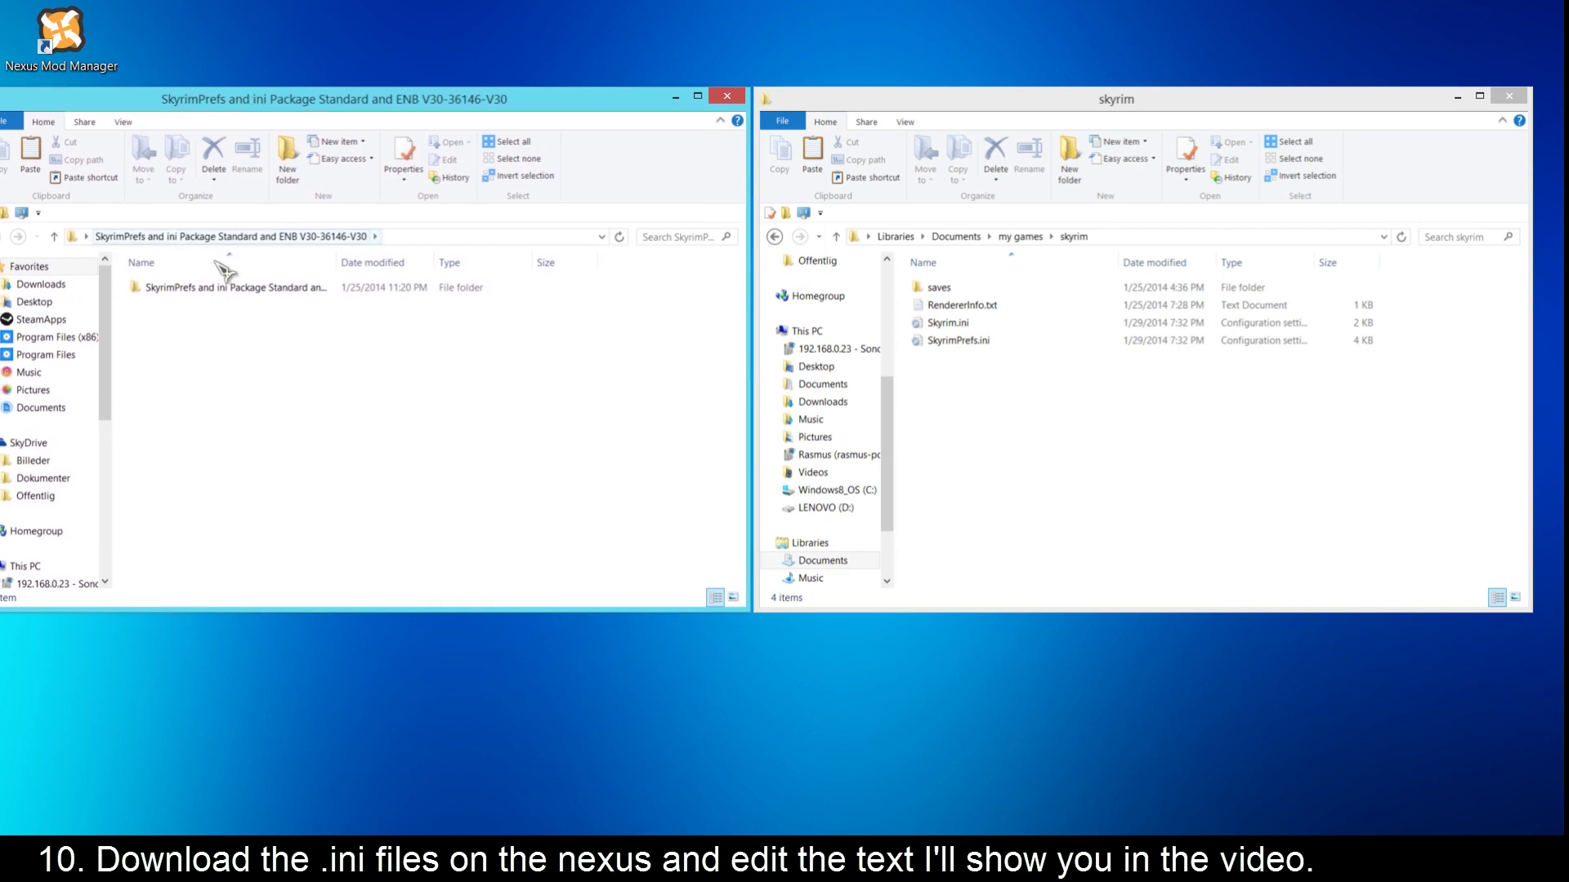
{"action": "double_click", "coordinate": [245, 288]}
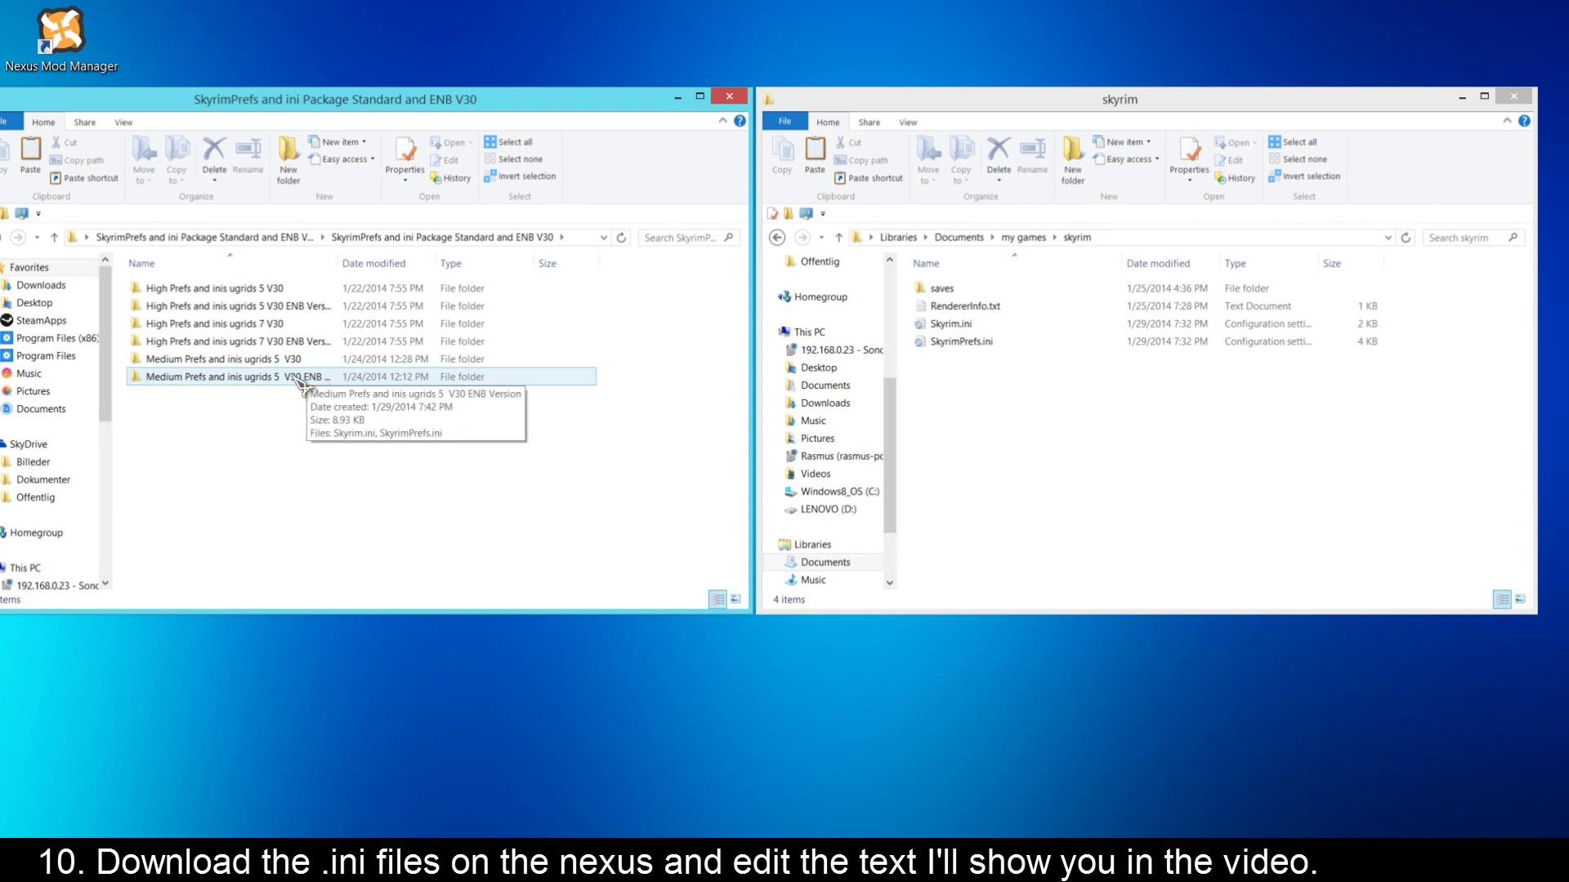
{"action": "left_click_drag", "start_coordinate": [278, 305], "coordinate": [309, 313]}
{"action": "double_click", "coordinate": [309, 312]}
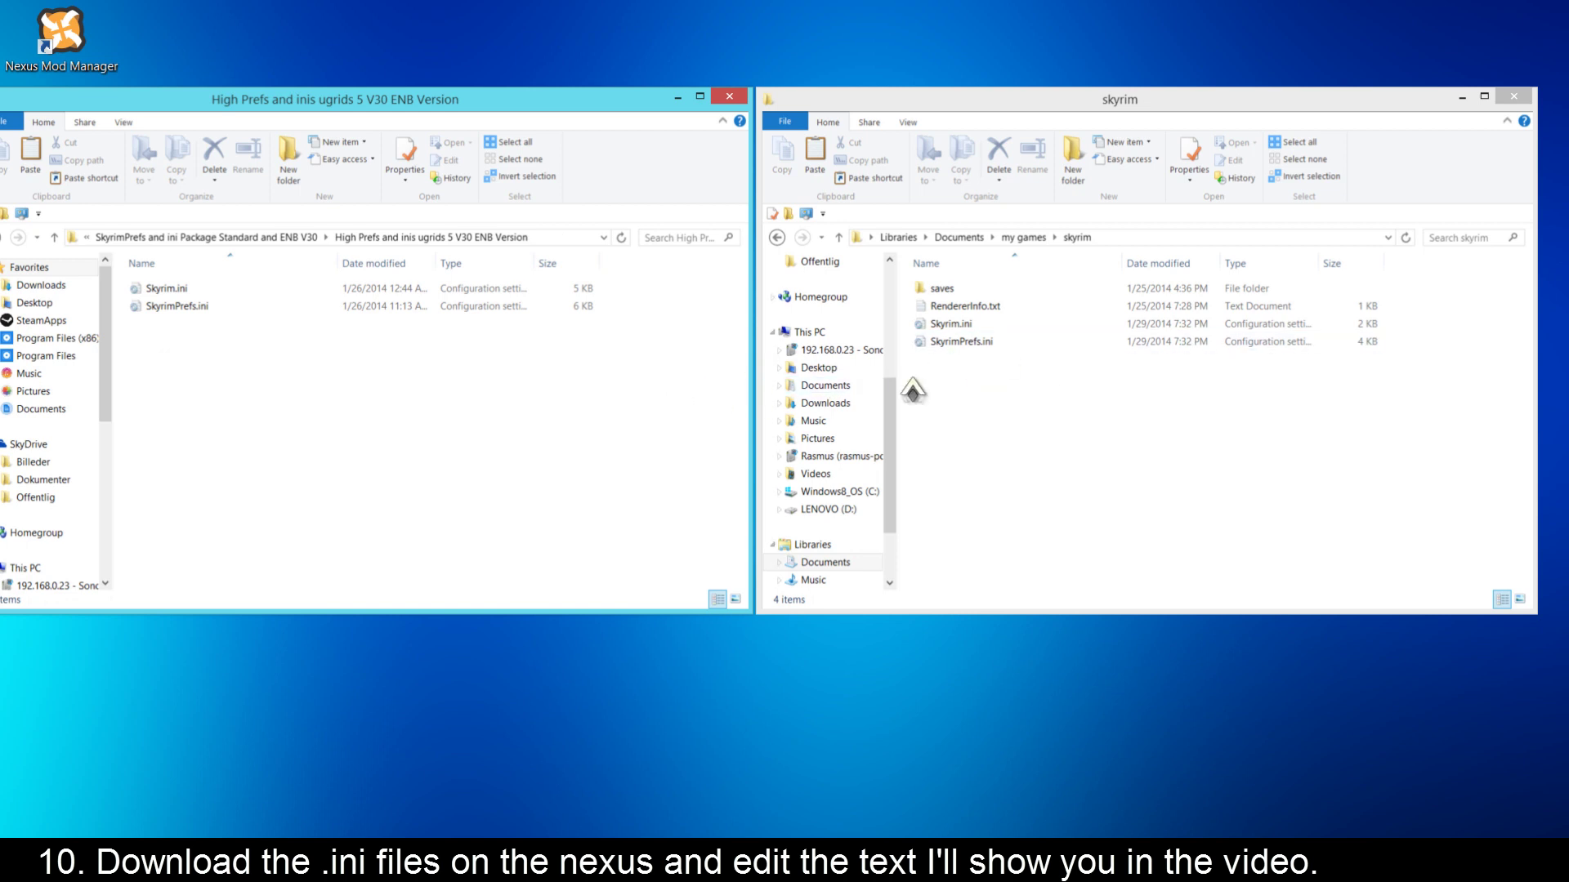
Replace Skyrim.ini and SkyrimPrefs.ini in the my games skyrim folder with the two files from the High Prefs package folder.
{"action": "left_click", "coordinate": [999, 343]}
{"action": "left_click_drag", "start_coordinate": [996, 343], "coordinate": [971, 327]}
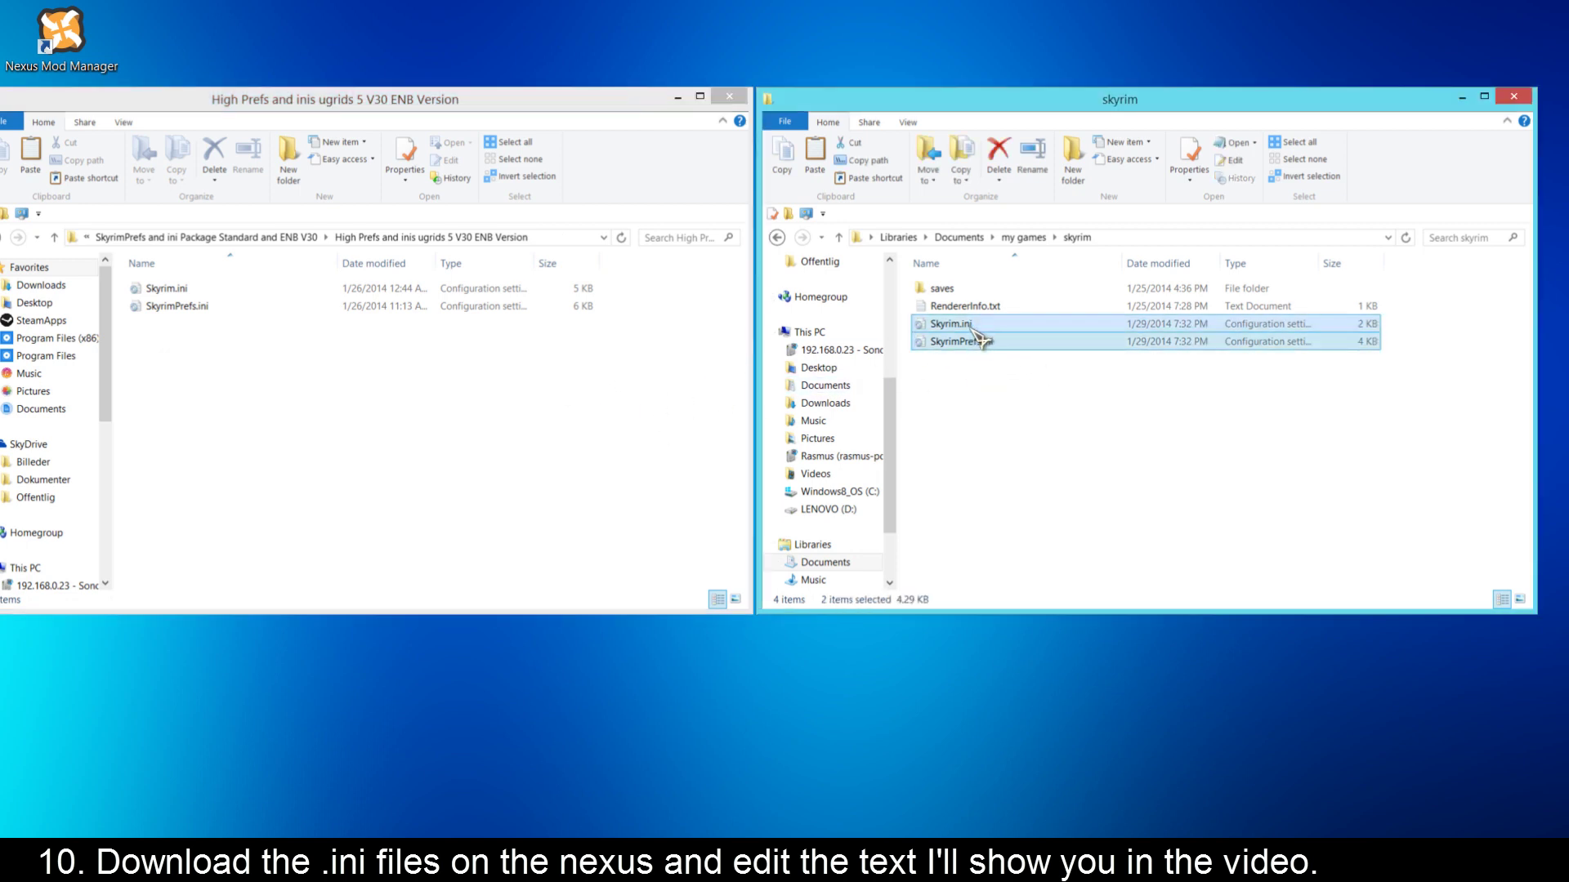
{"action": "key", "text": "Delete"}
{"action": "left_click_drag", "start_coordinate": [294, 348], "coordinate": [135, 280]}
{"action": "left_click_drag", "start_coordinate": [787, 359], "coordinate": [998, 376]}
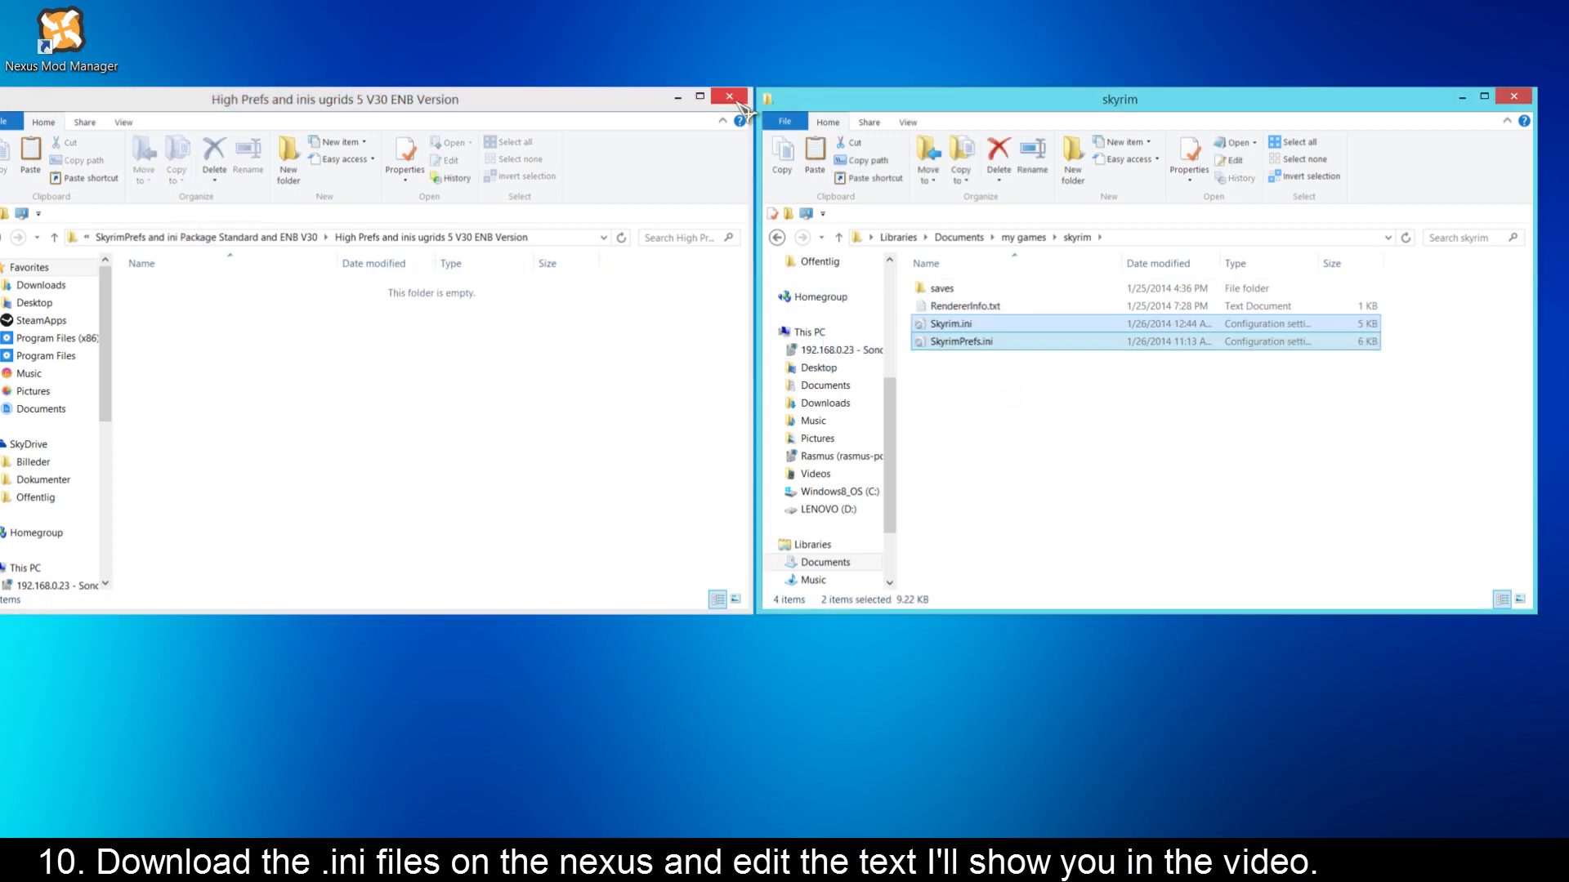
{"action": "left_click", "coordinate": [736, 100]}
{"action": "left_click_drag", "start_coordinate": [956, 101], "coordinate": [739, 118]}
{"action": "left_click", "coordinate": [770, 486]}
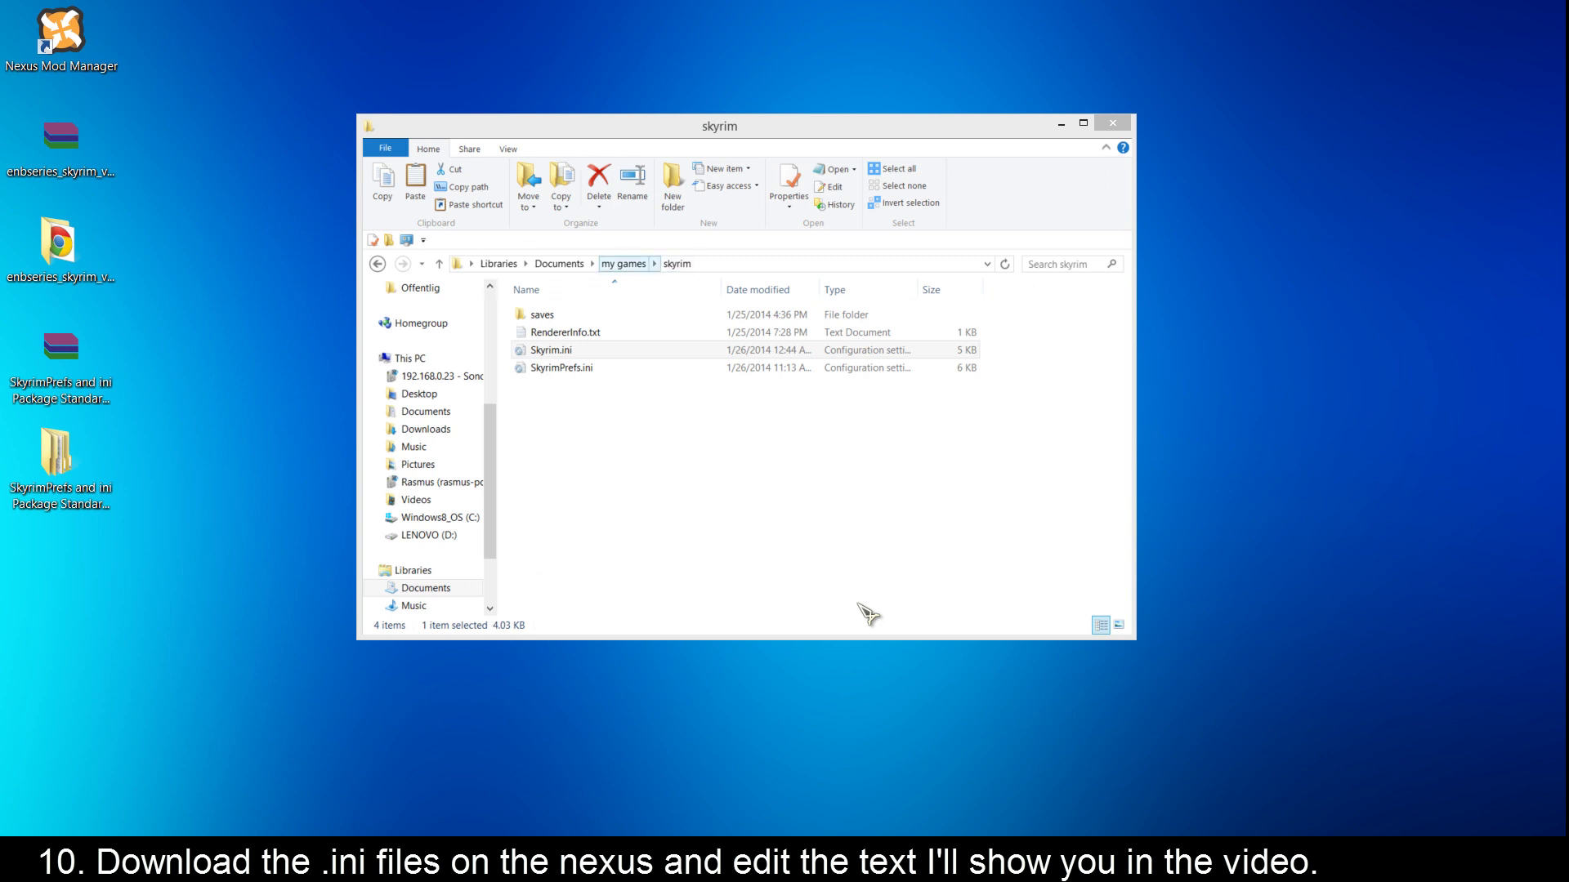
Open Skyrim.ini from the skyrim folder for editing in Notepad++ and check its sLanguage value.
{"action": "right_click", "coordinate": [556, 350]}
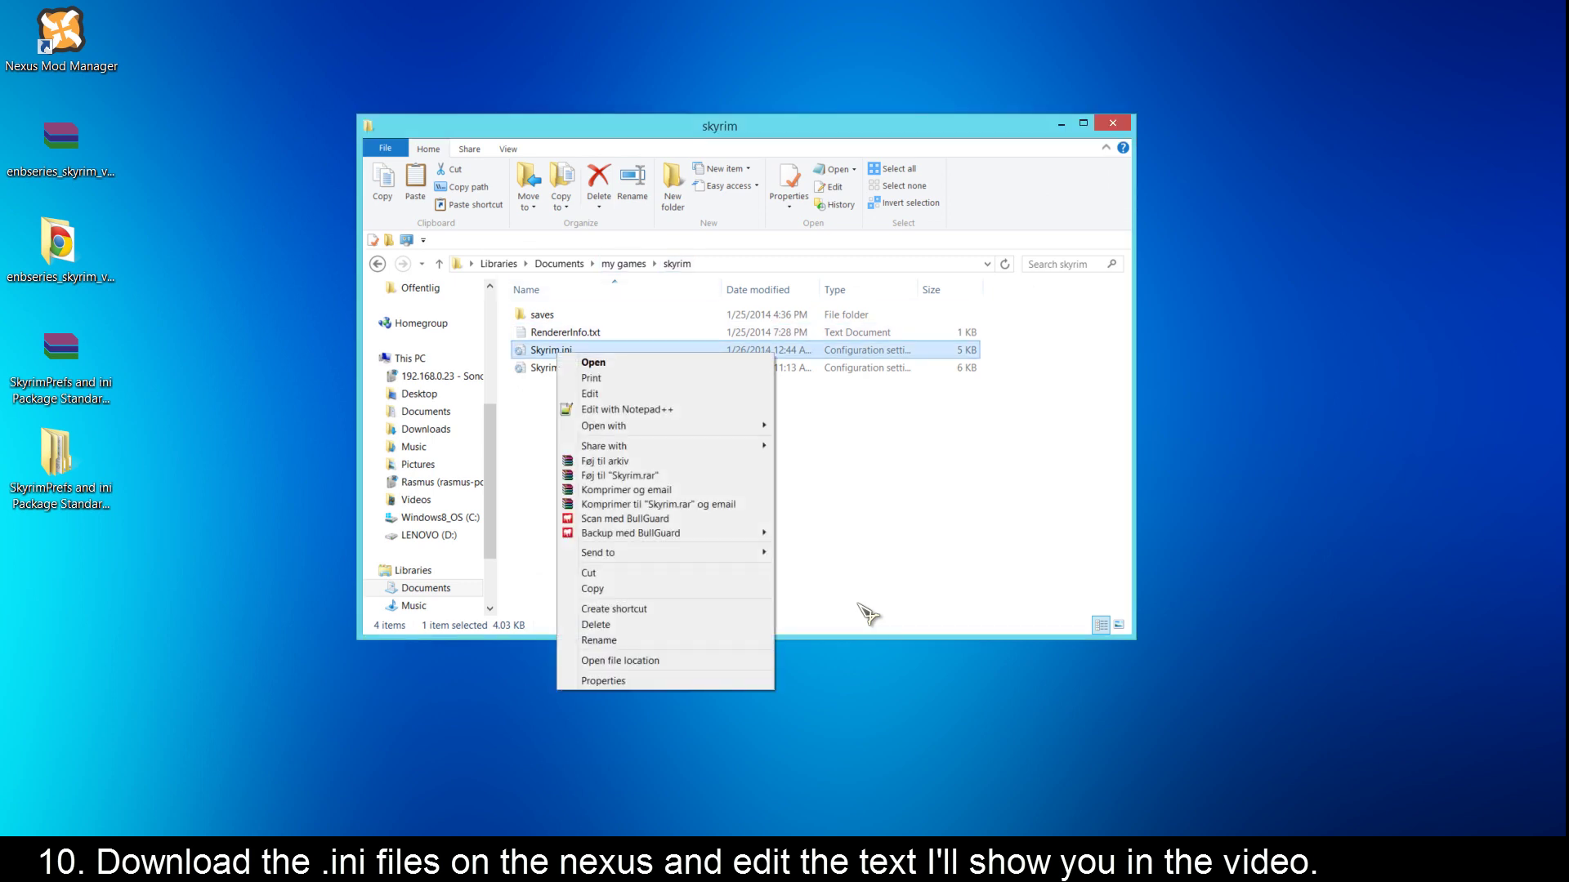
{"action": "key", "text": "Down"}
{"action": "key", "text": "Down"}
{"action": "key", "text": "Down"}
{"action": "key", "text": "Down"}
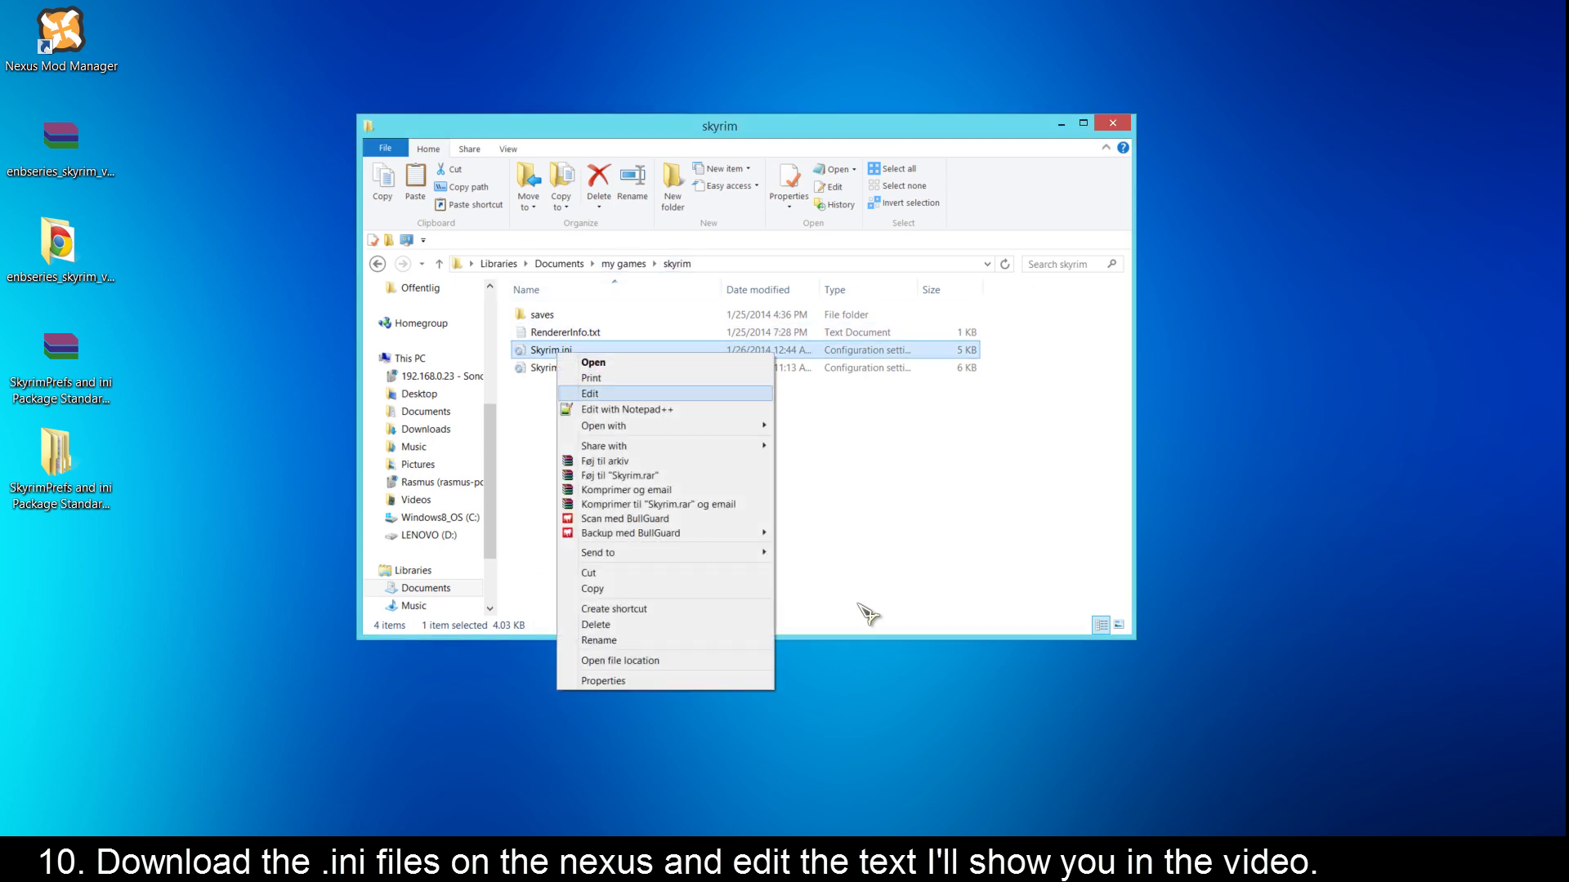
{"action": "key", "text": "Return"}
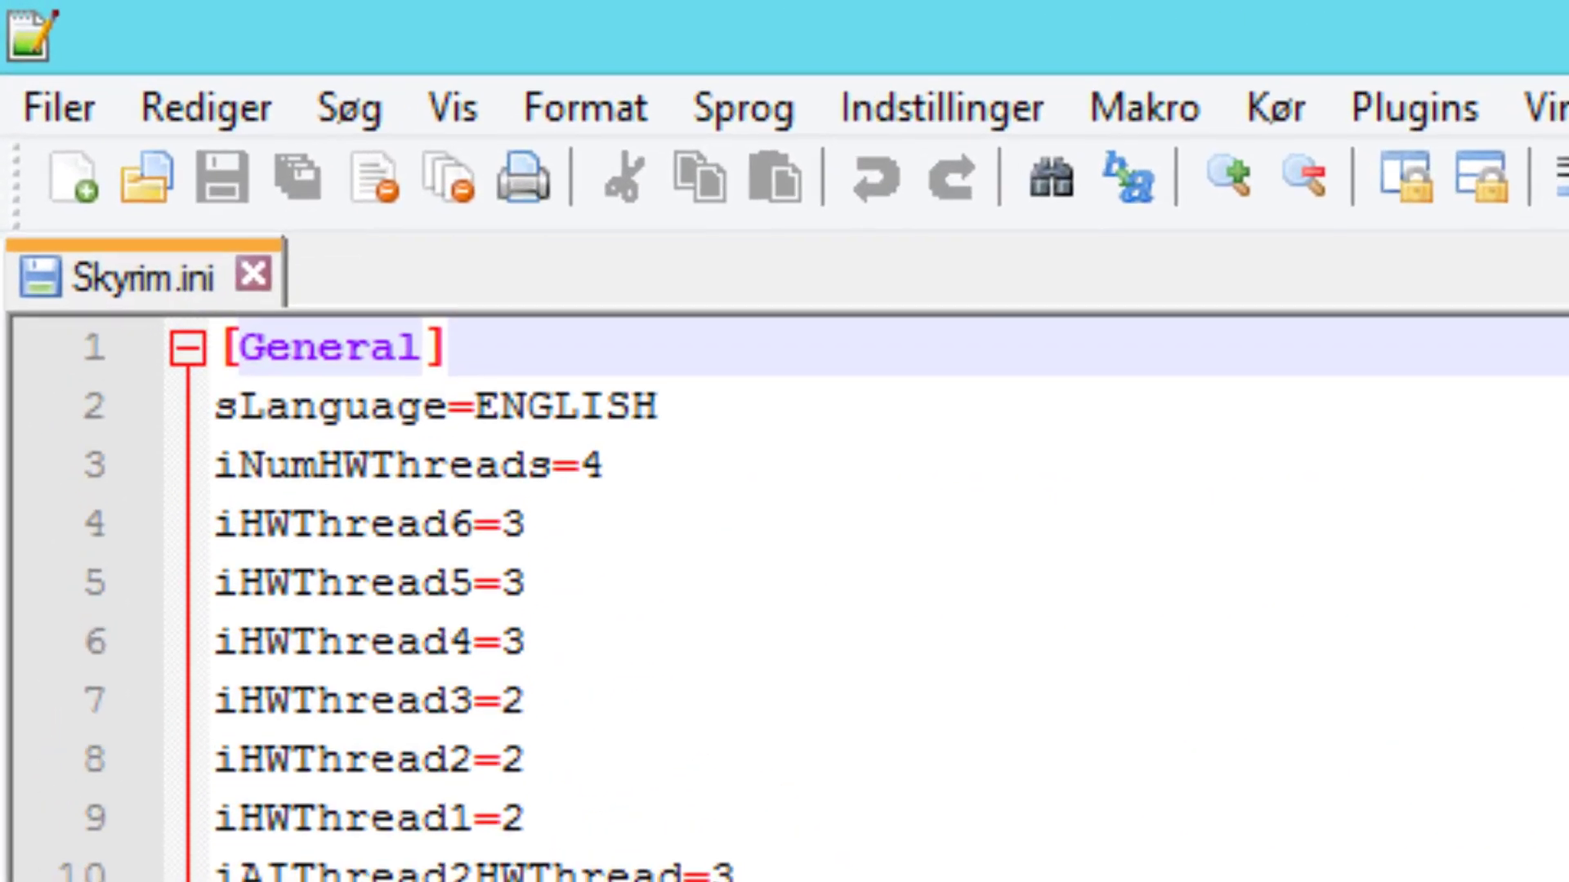
{"action": "left_click_drag", "start_coordinate": [514, 441], "coordinate": [711, 441]}
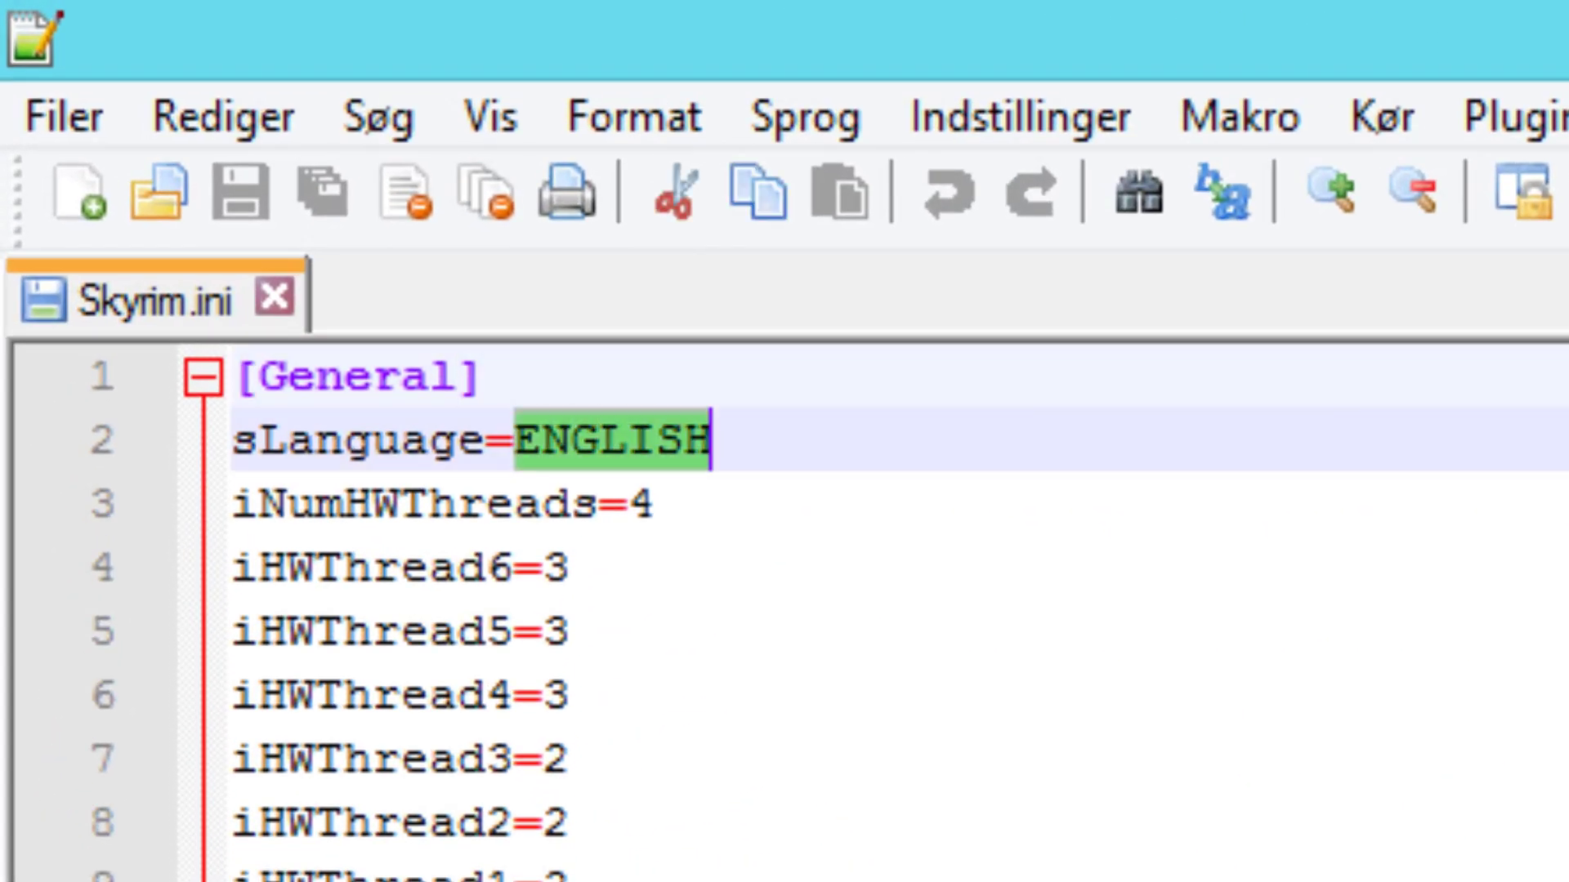
{"action": "left_click", "coordinate": [569, 567]}
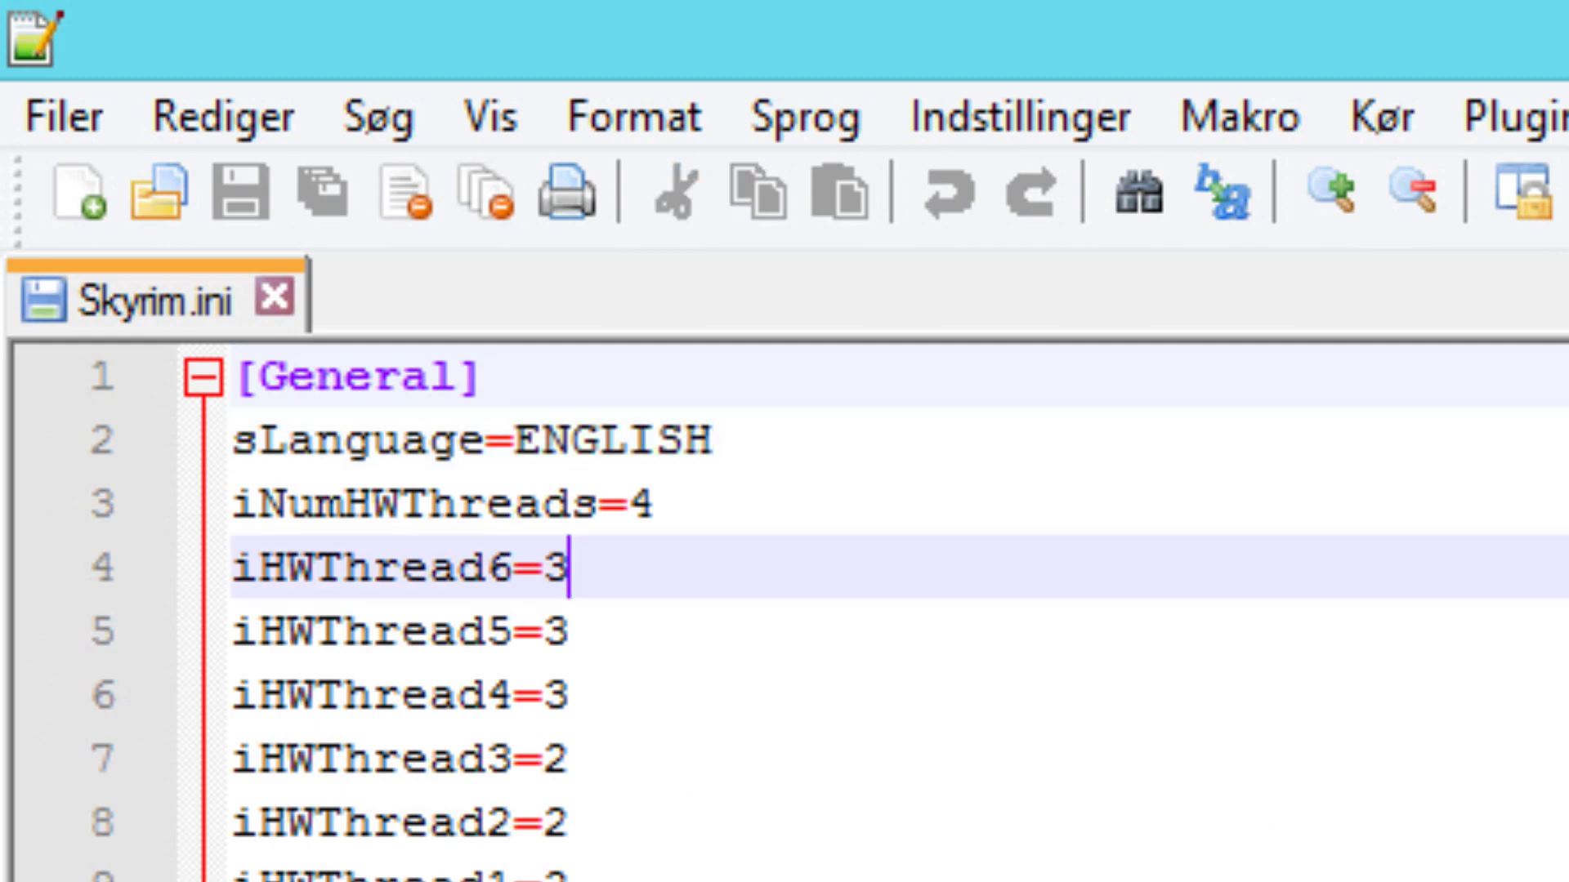
Try iMinGrassSize=70 in the Grass section of Skyrim.ini, and restore the value to 30.
{"action": "scroll", "coordinate": [859, 607], "scroll_direction": "down", "scroll_amount": 5}
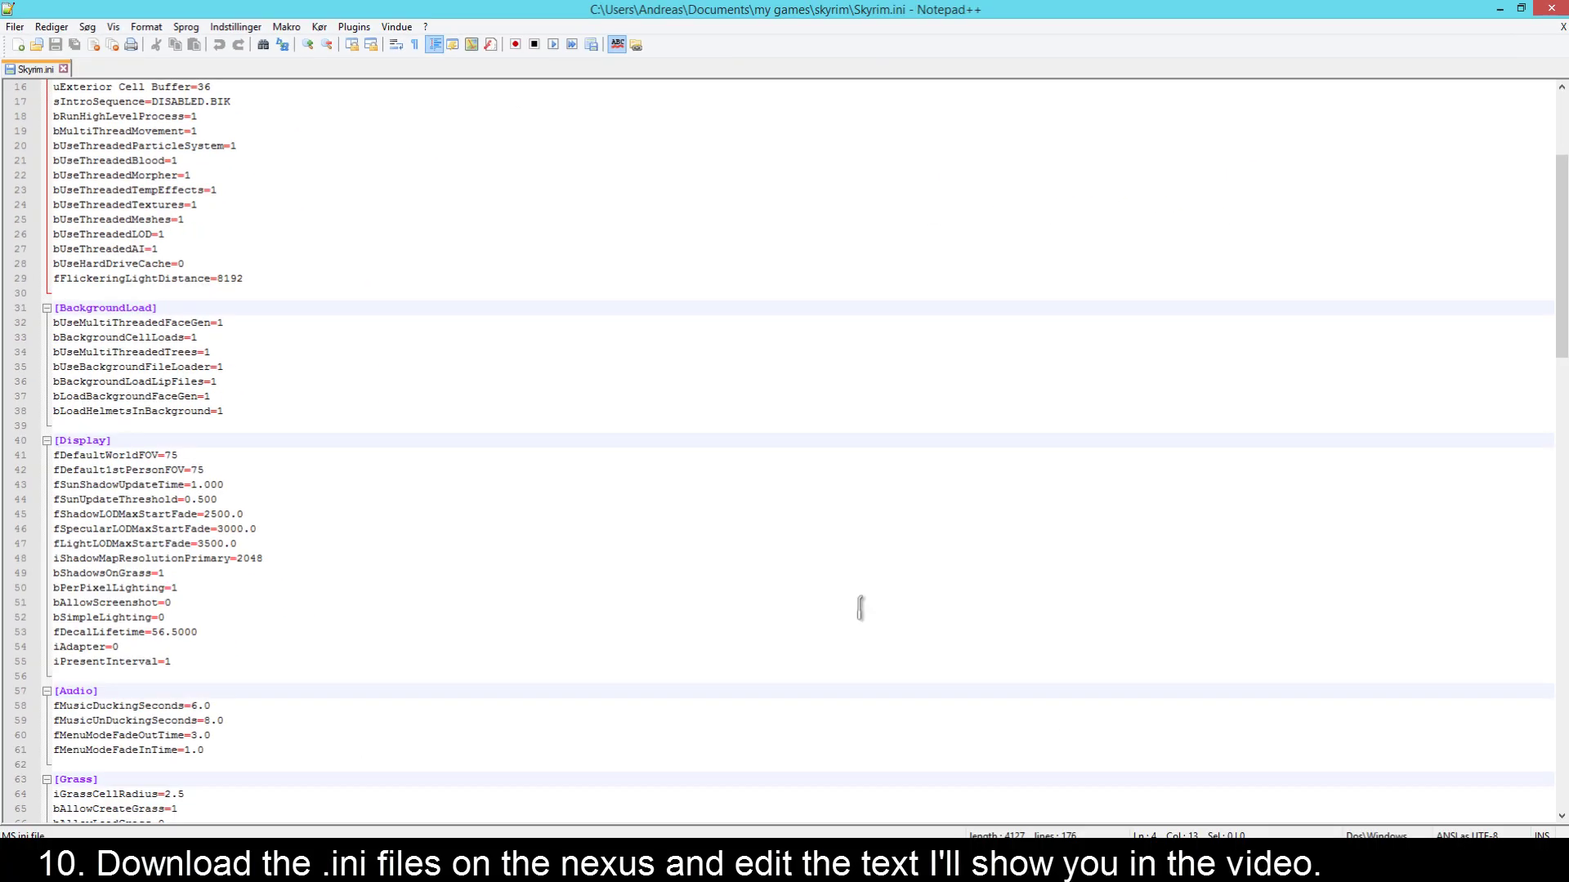
{"action": "scroll", "coordinate": [860, 607], "scroll_direction": "down", "scroll_amount": 4}
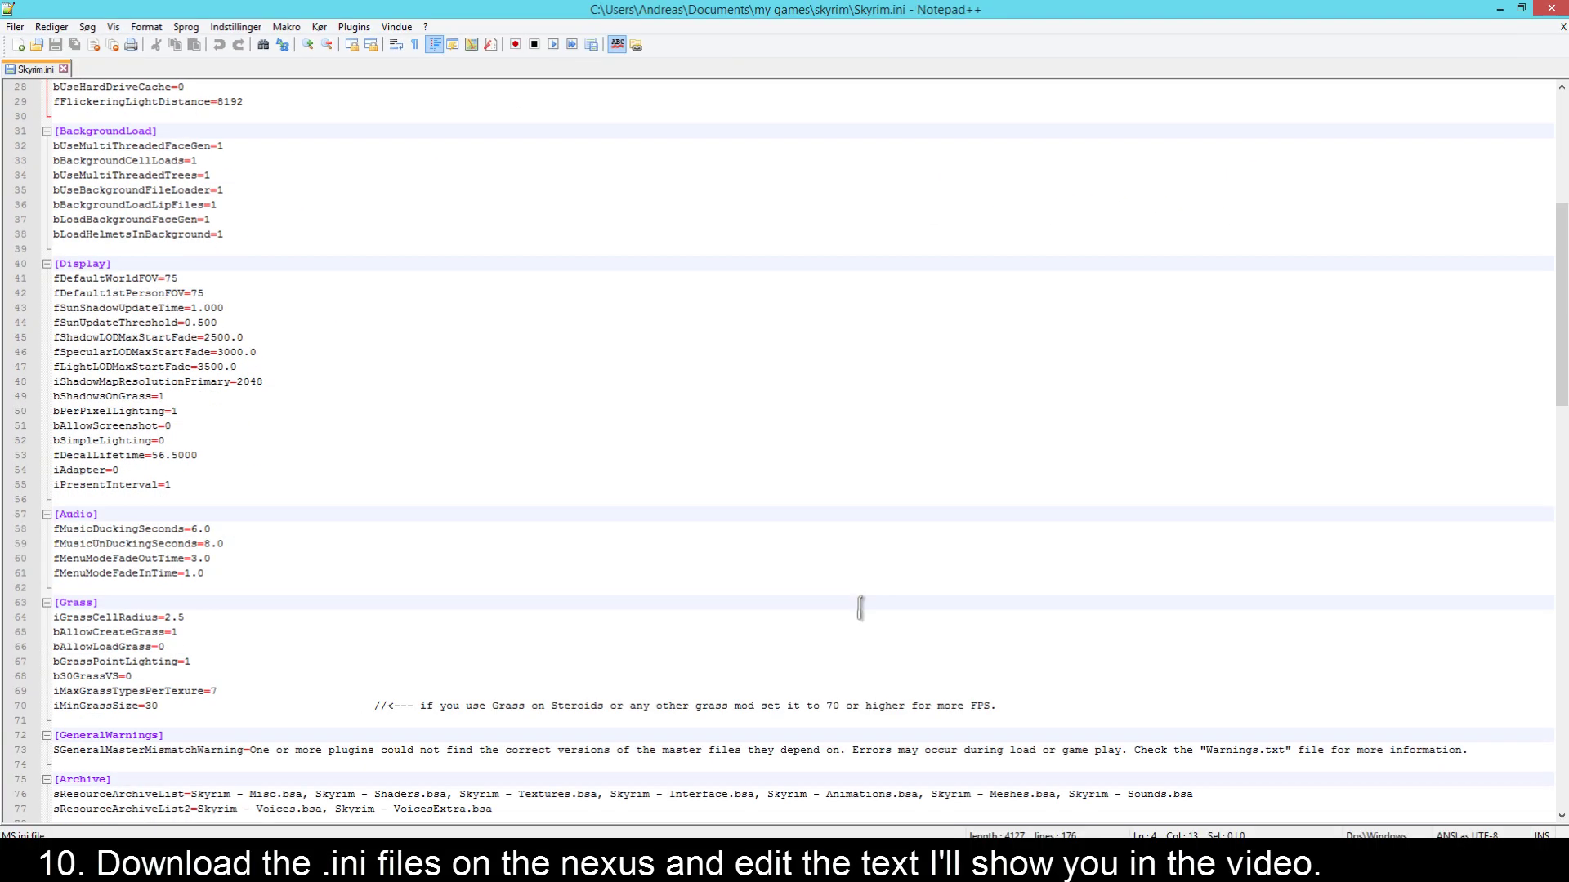
{"action": "scroll", "coordinate": [860, 607], "scroll_direction": "down", "scroll_amount": 3}
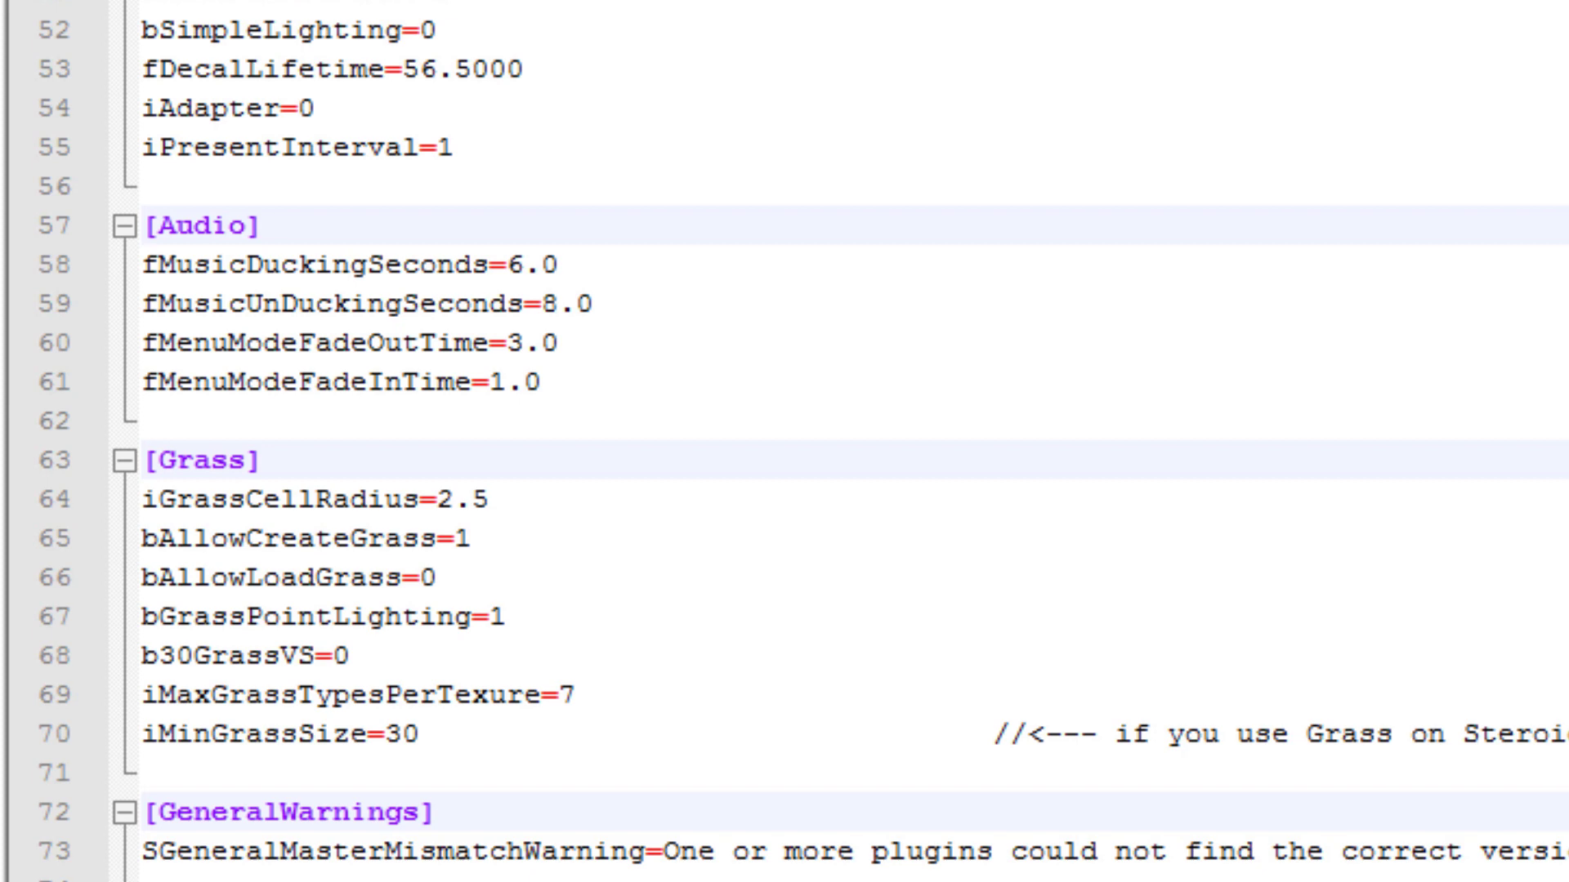
{"action": "double_click", "coordinate": [401, 733]}
{"action": "type", "text": "70"}
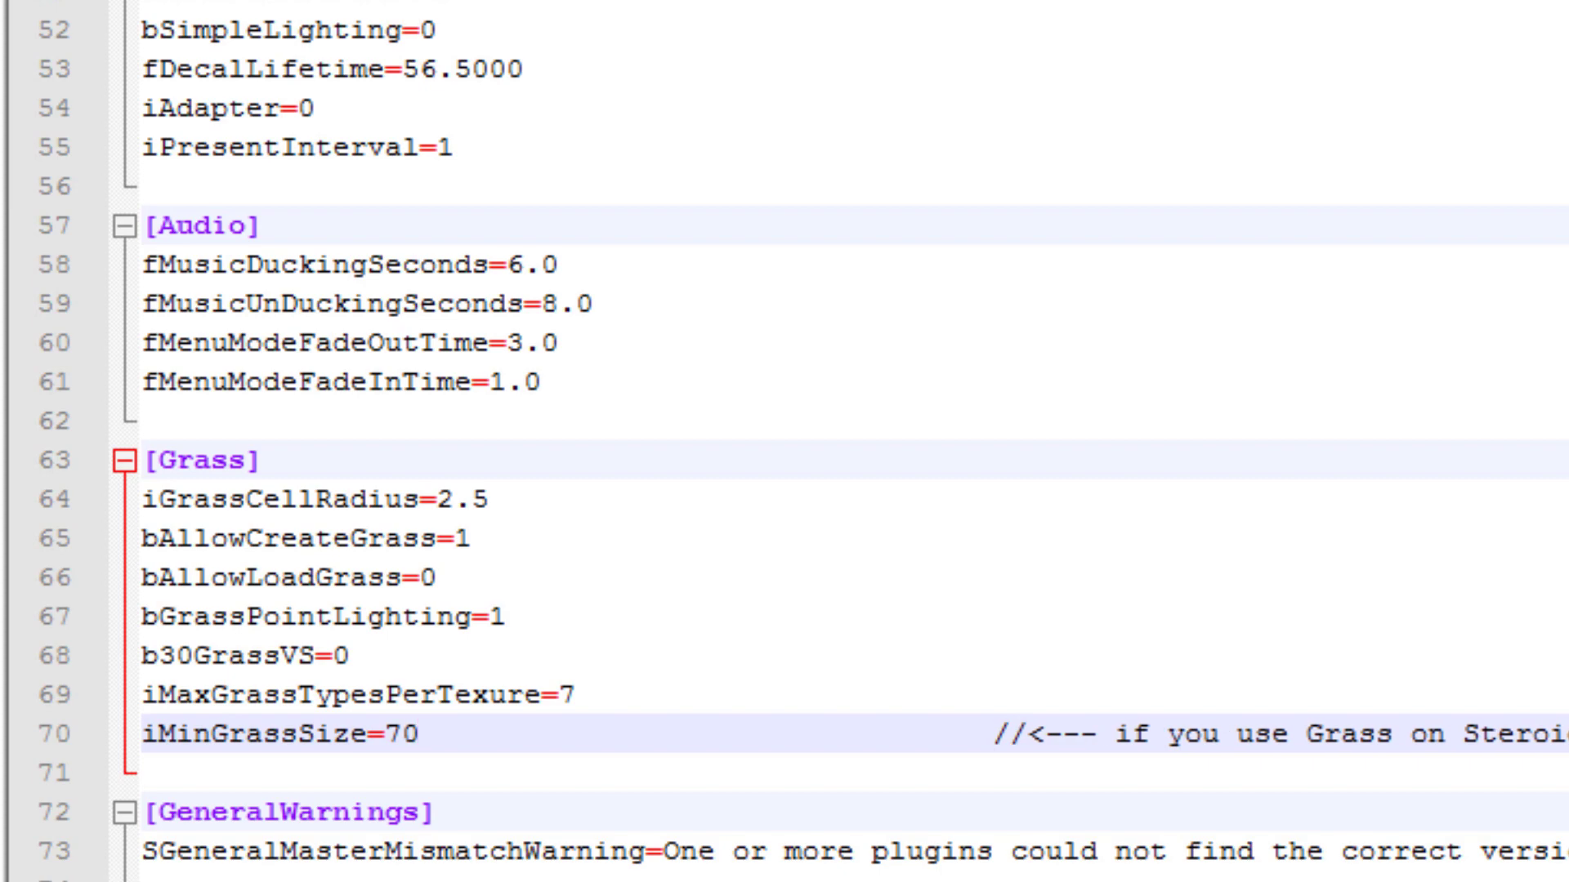
{"action": "key", "text": "BackSpace"}
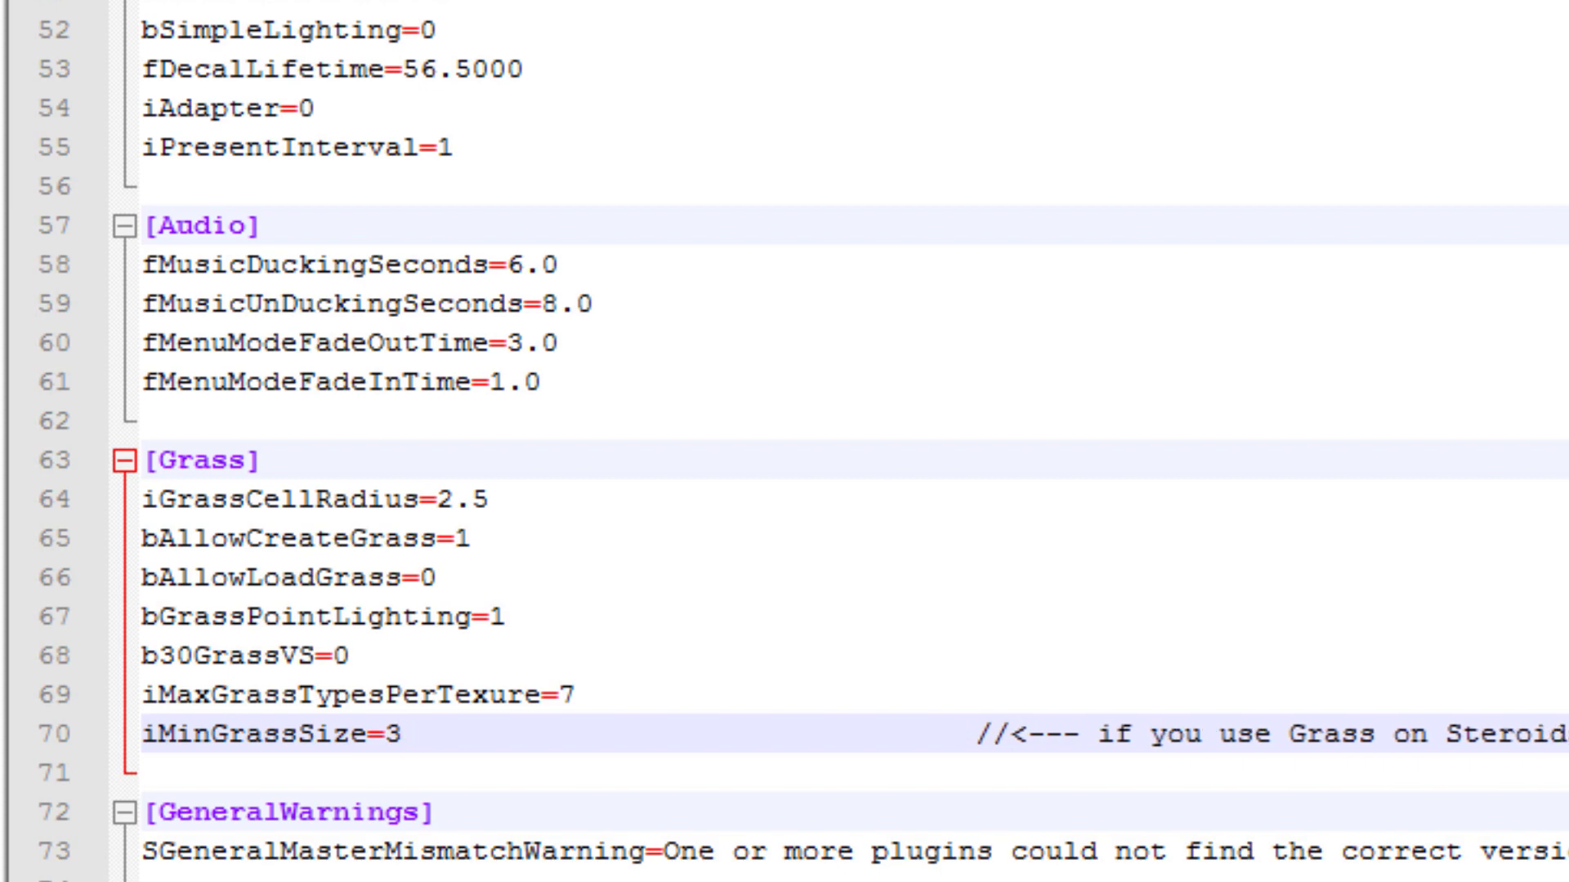
{"action": "type", "text": "0"}
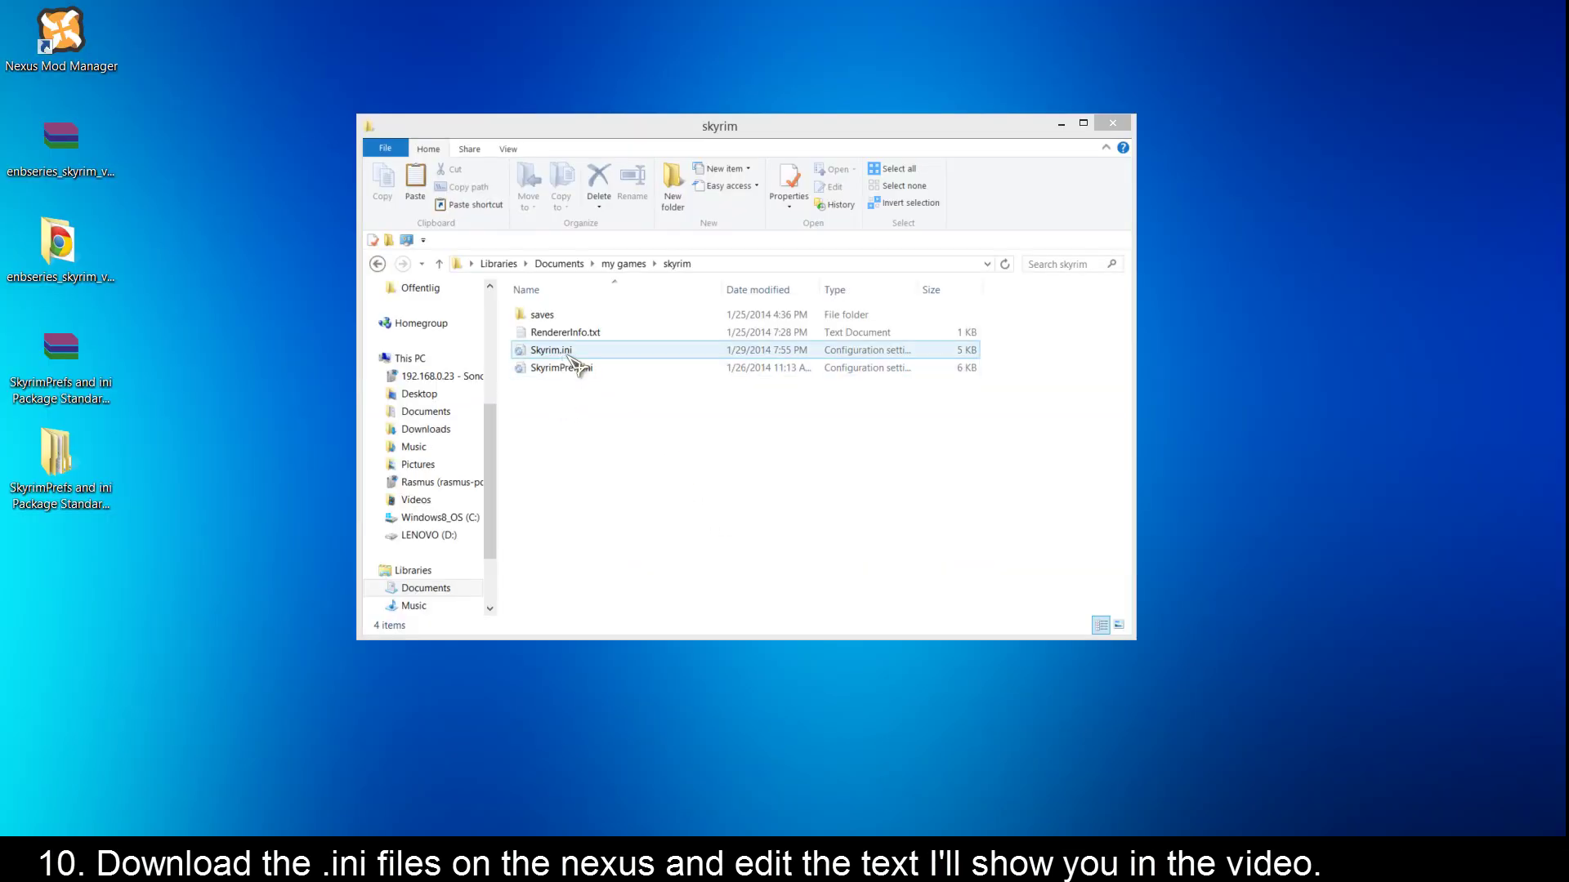
Open SkyrimPrefs.ini in Notepad++ and set fGamma in the Display section to 1.2400.
{"action": "right_click", "coordinate": [558, 373]}
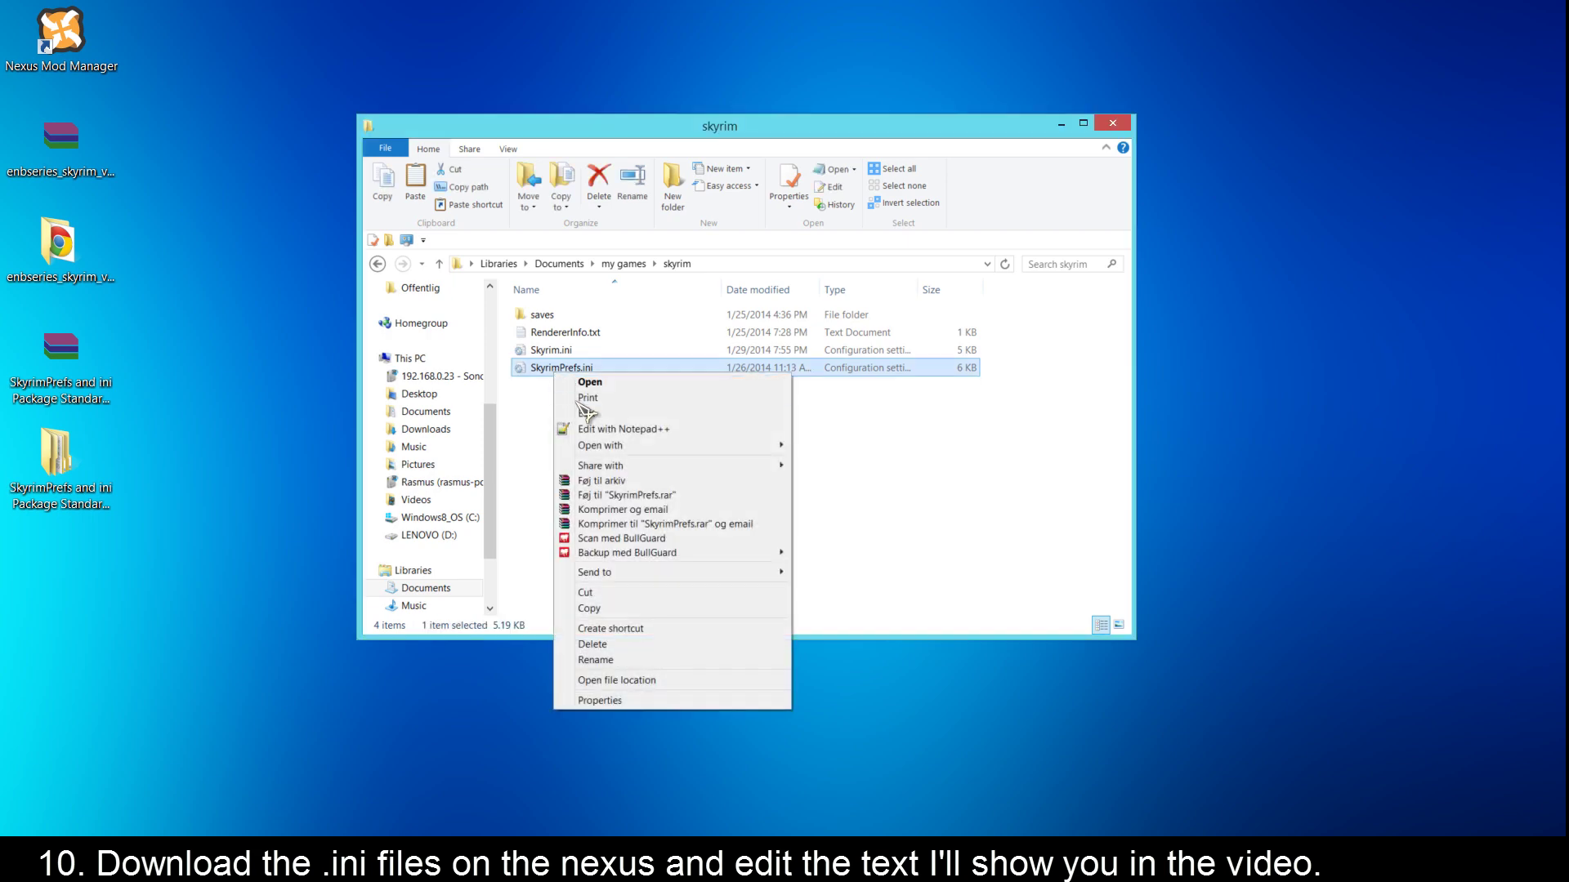
{"action": "left_click", "coordinate": [603, 430]}
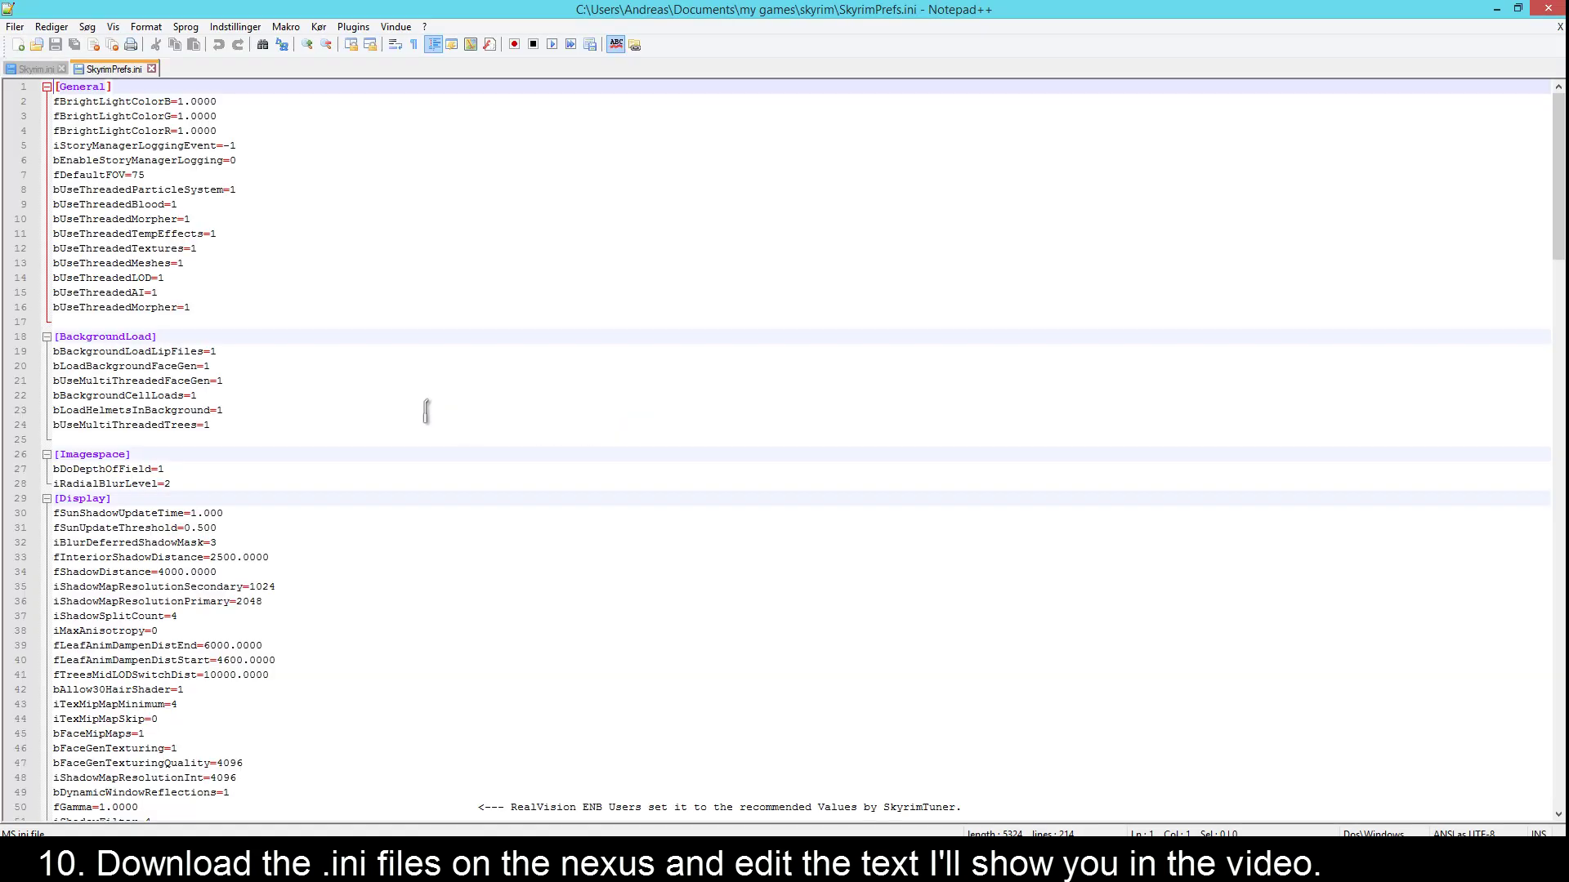
{"action": "scroll", "coordinate": [425, 410], "scroll_direction": "down", "scroll_amount": 5}
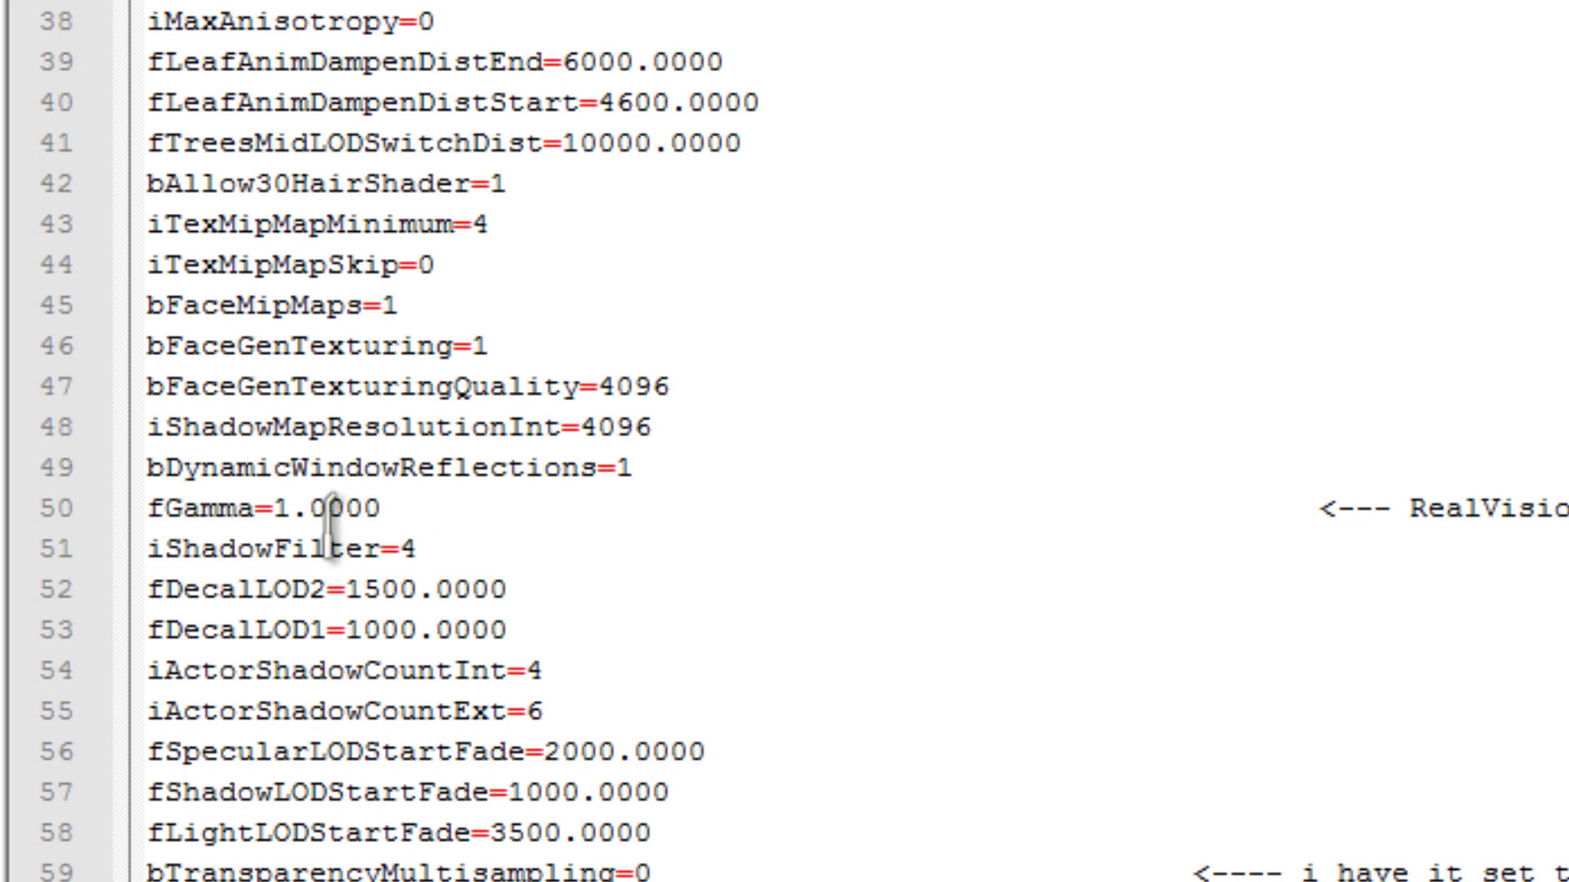
{"action": "left_click", "coordinate": [383, 522]}
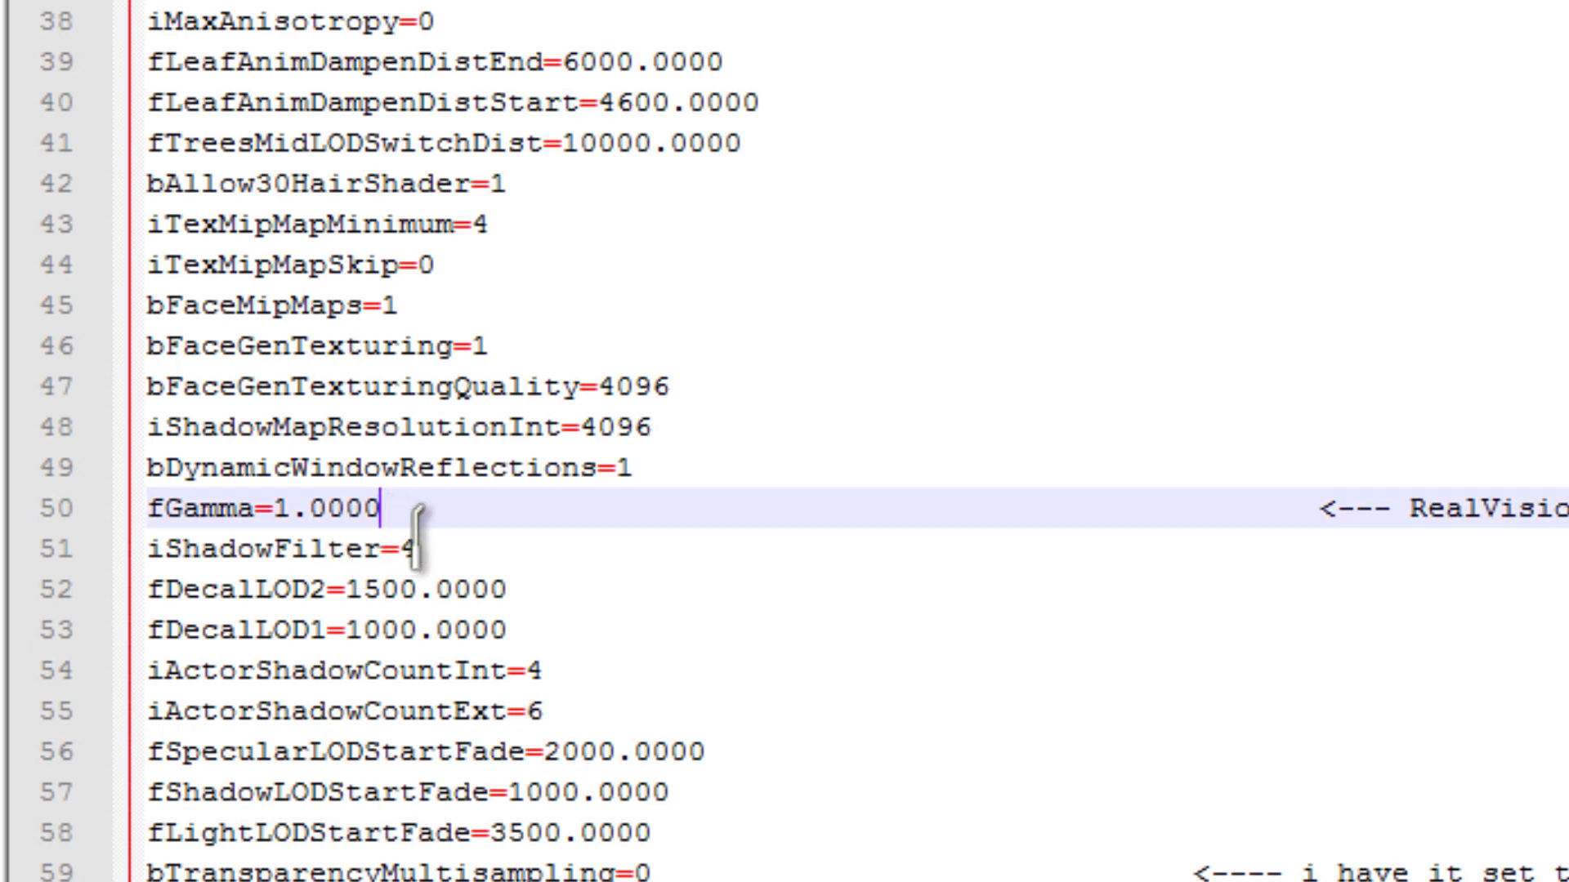
{"action": "key", "text": "BackSpace"}
{"action": "key", "text": "BackSpace"}
{"action": "key", "text": "BackSpace"}
{"action": "key", "text": "BackSpace"}
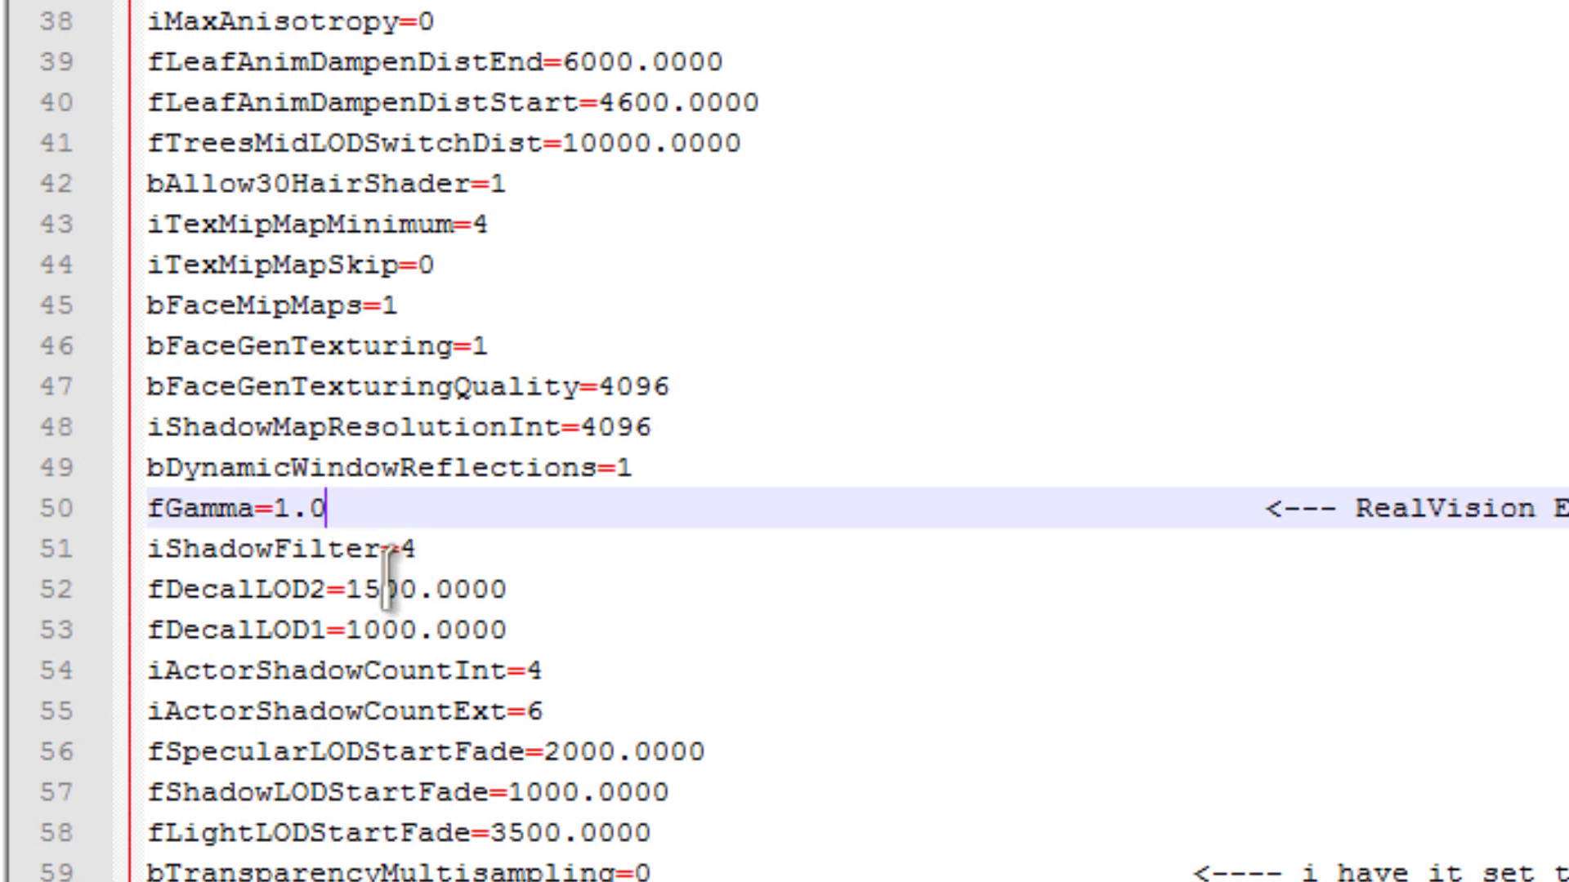
{"action": "type", "text": "2400"}
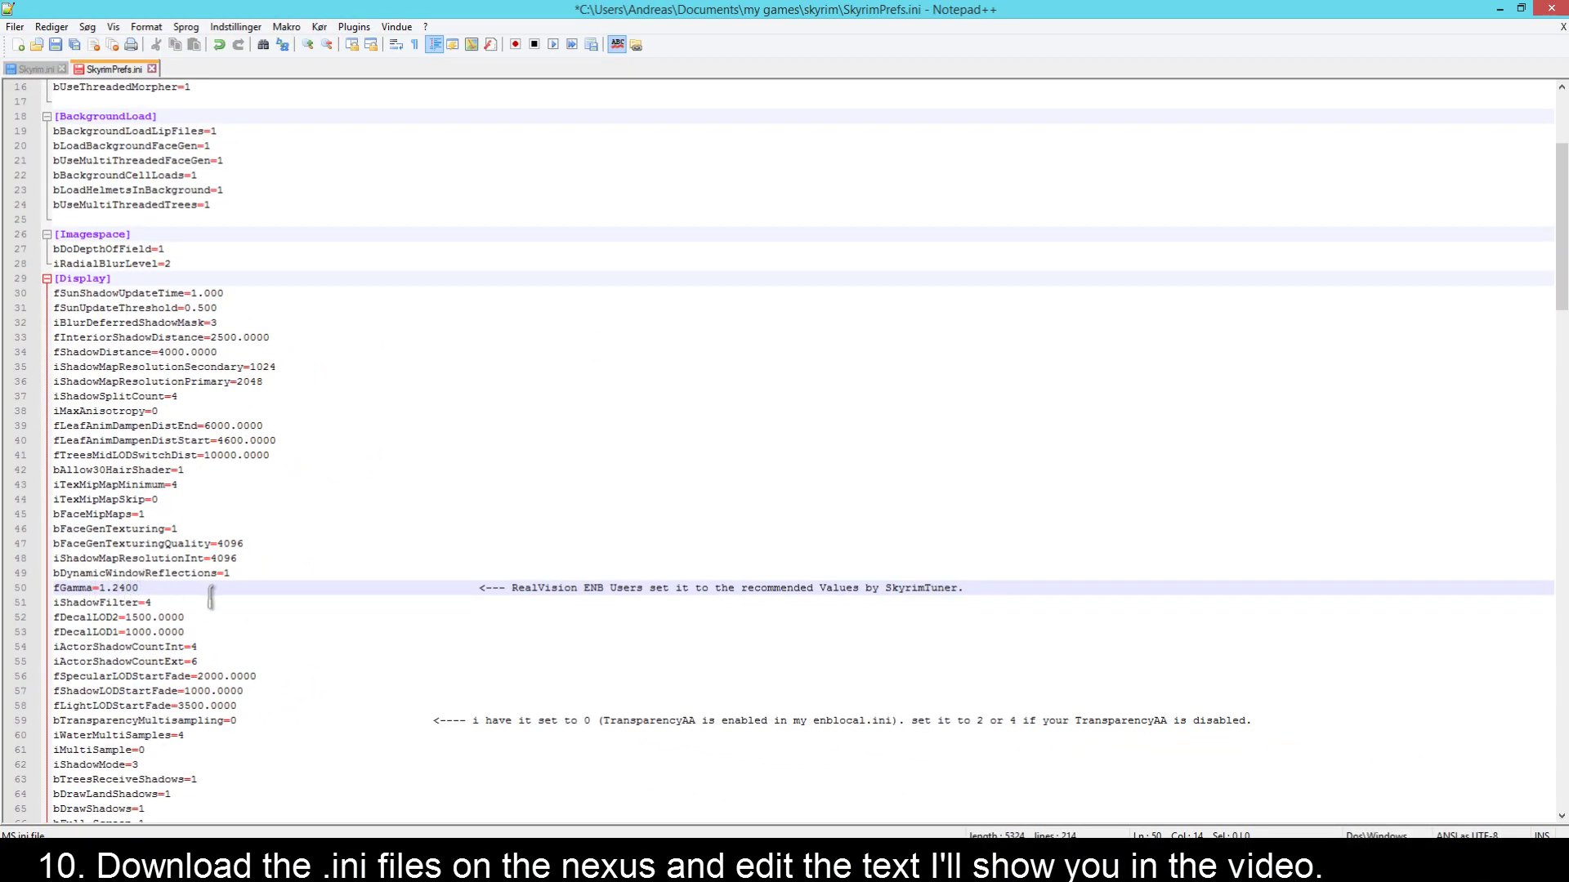
Check the iSize H and iSize W lines in SkyrimPrefs.ini and set sD3DDevice to "NVIDIA GeForce GT 755".
{"action": "scroll", "coordinate": [203, 607], "scroll_direction": "down", "scroll_amount": 1}
{"action": "scroll", "coordinate": [195, 617], "scroll_direction": "down", "scroll_amount": 3}
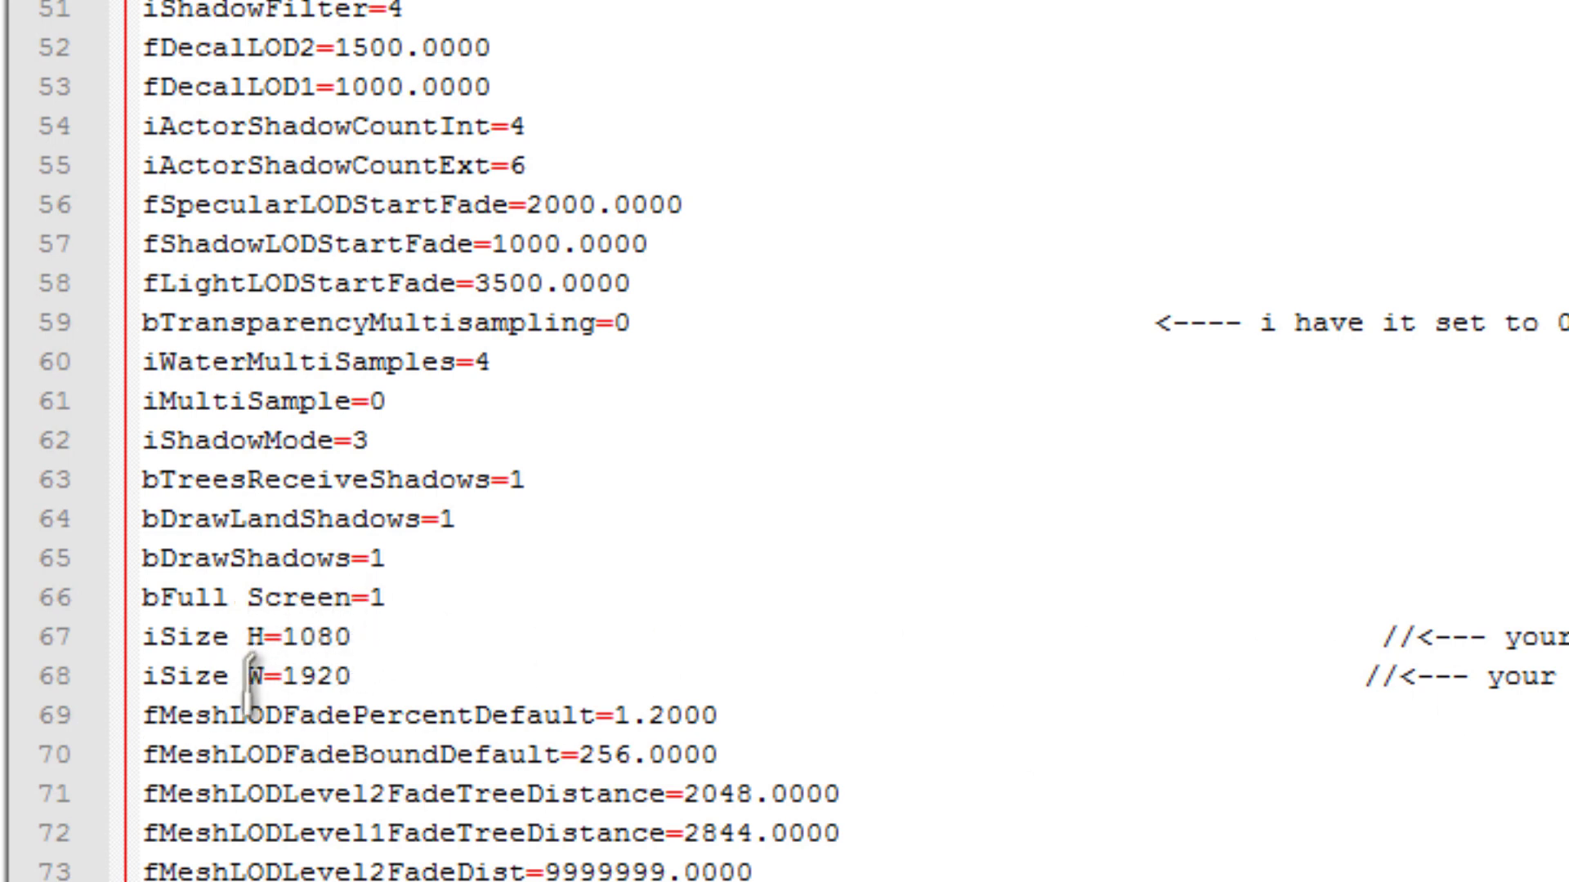
{"action": "left_click_drag", "start_coordinate": [283, 676], "coordinate": [393, 684]}
{"action": "left_click", "coordinate": [379, 686]}
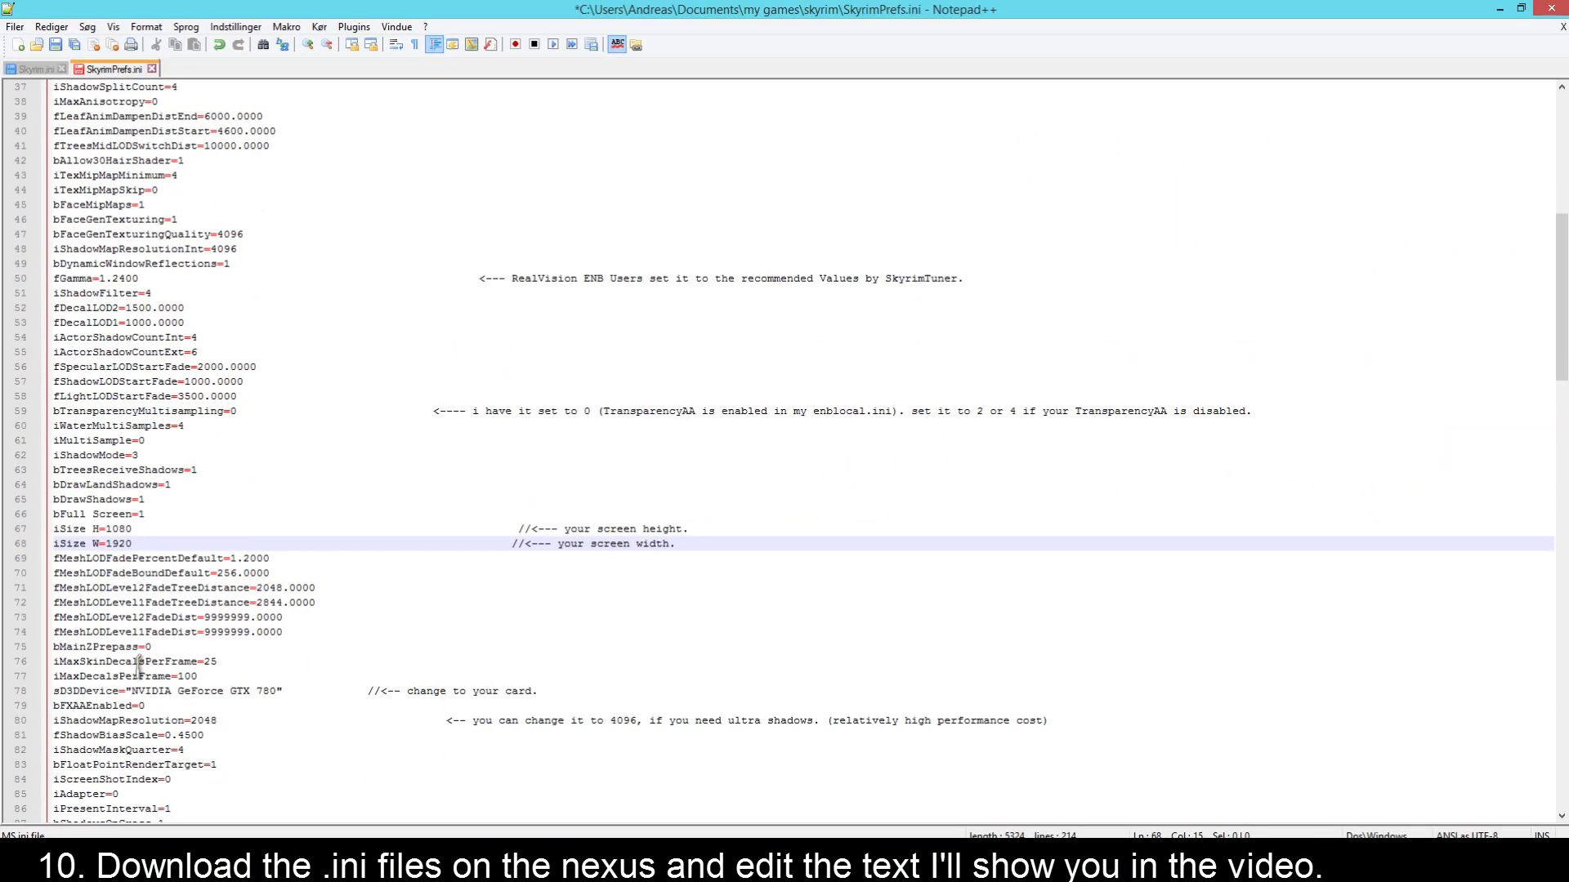
{"action": "scroll", "coordinate": [287, 667], "scroll_direction": "down", "scroll_amount": 1}
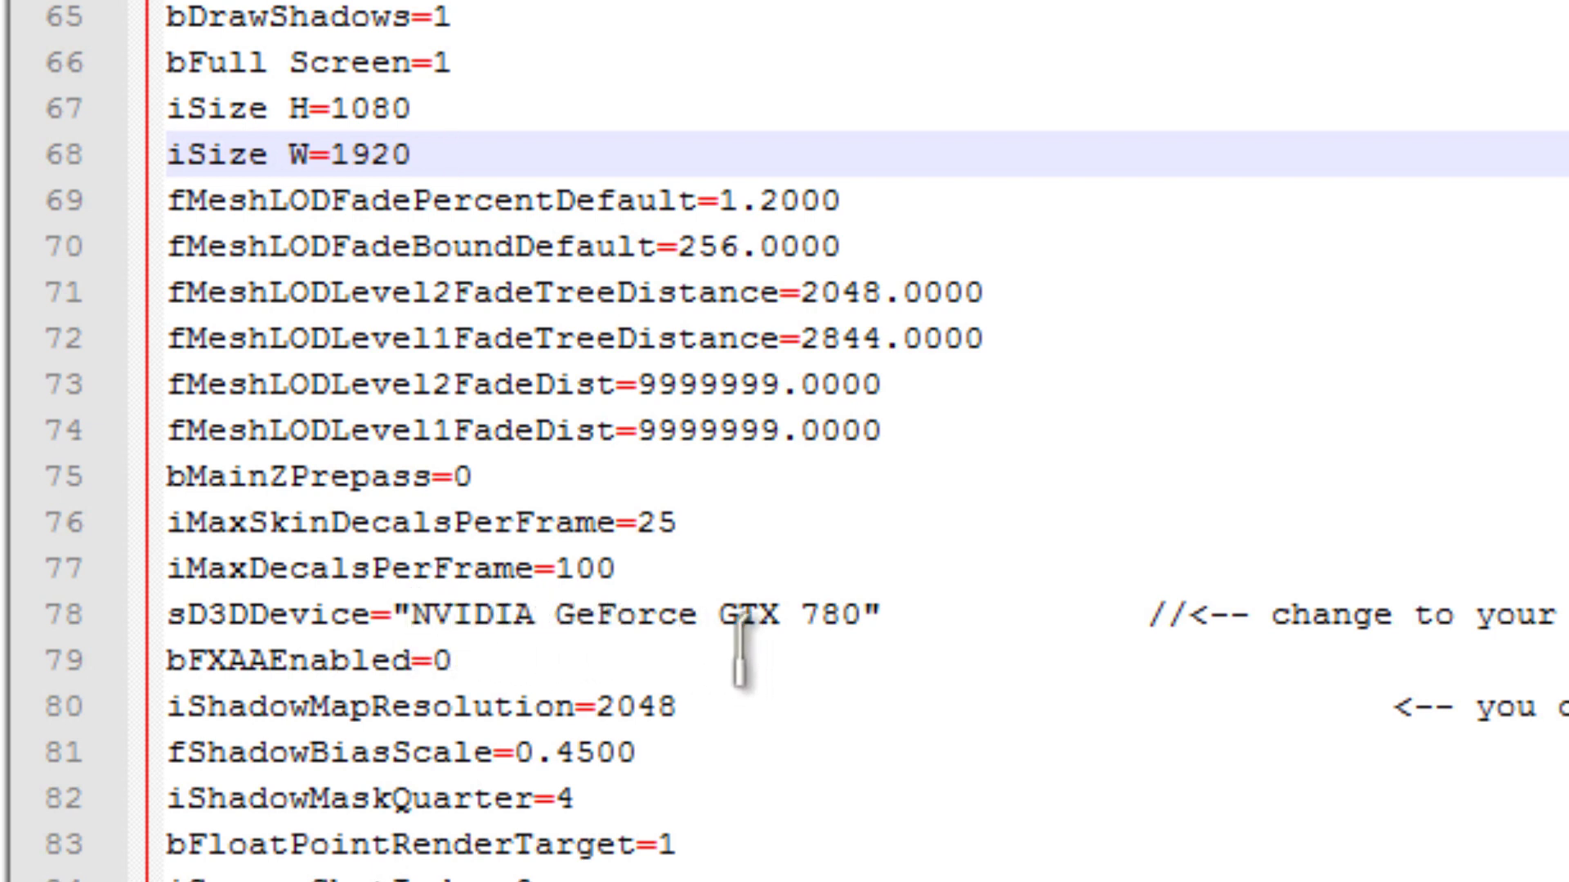
{"action": "left_click_drag", "start_coordinate": [719, 615], "coordinate": [860, 617]}
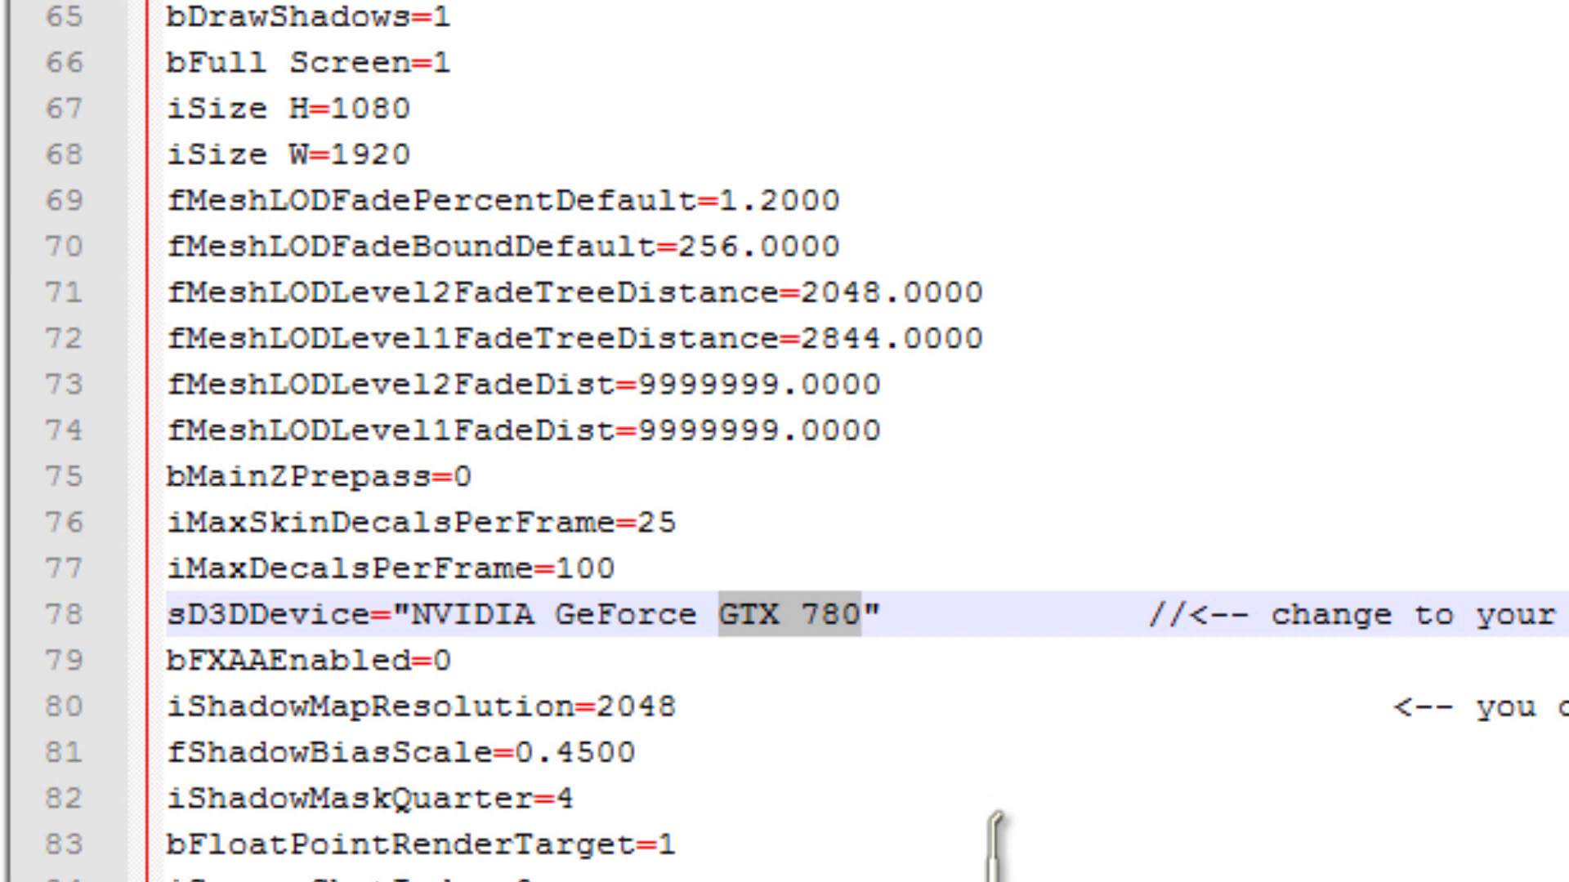
{"action": "key", "text": "BackSpace"}
{"action": "type", "text": "GT"}
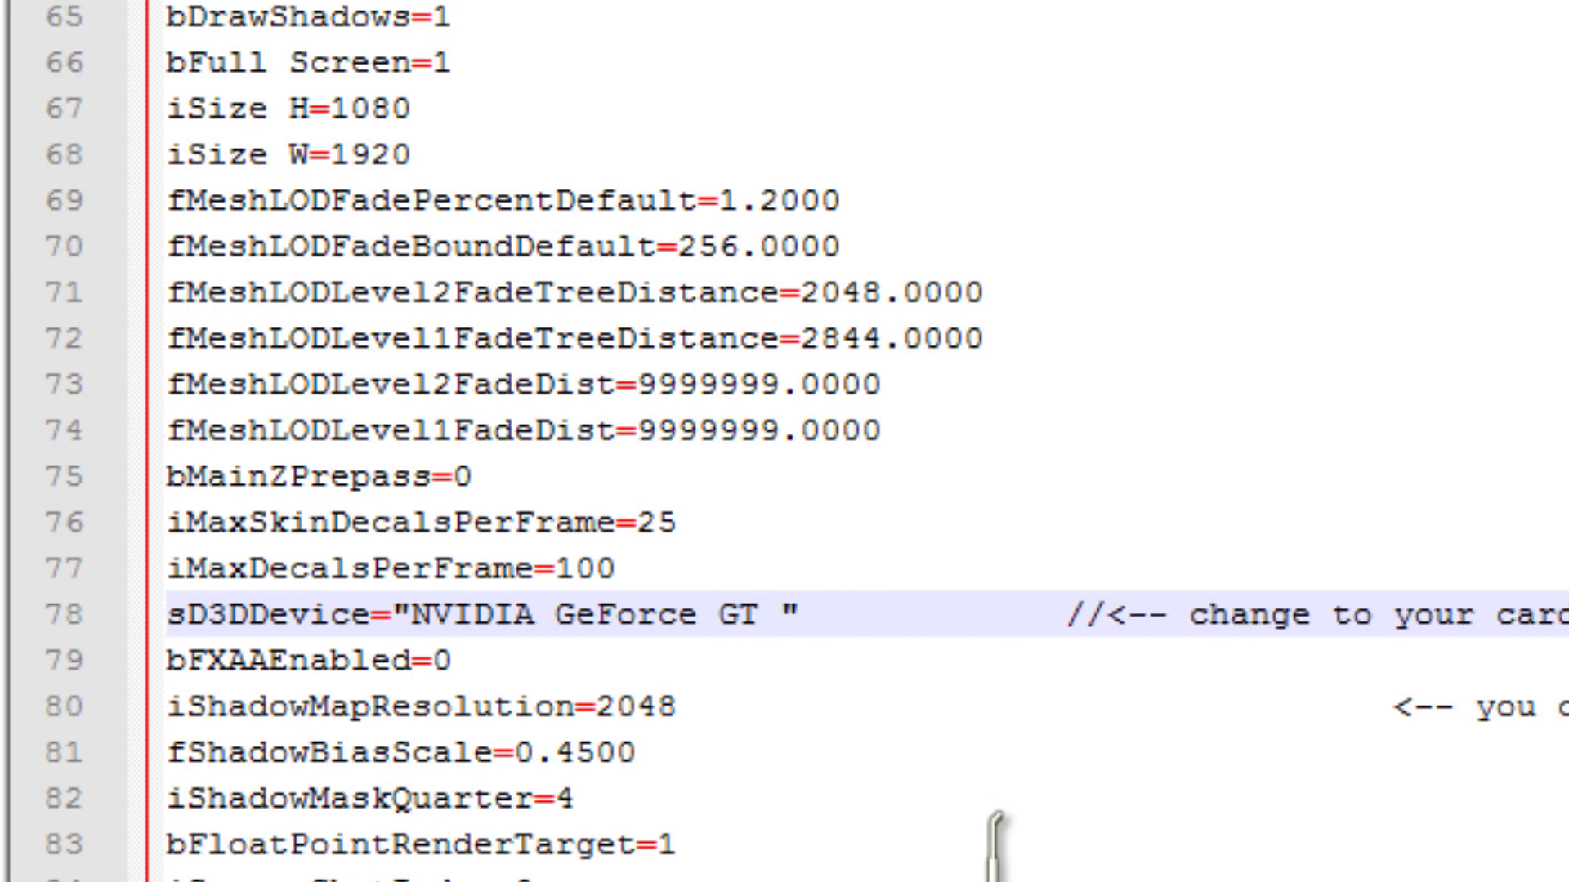
{"action": "type", "text": " 7"}
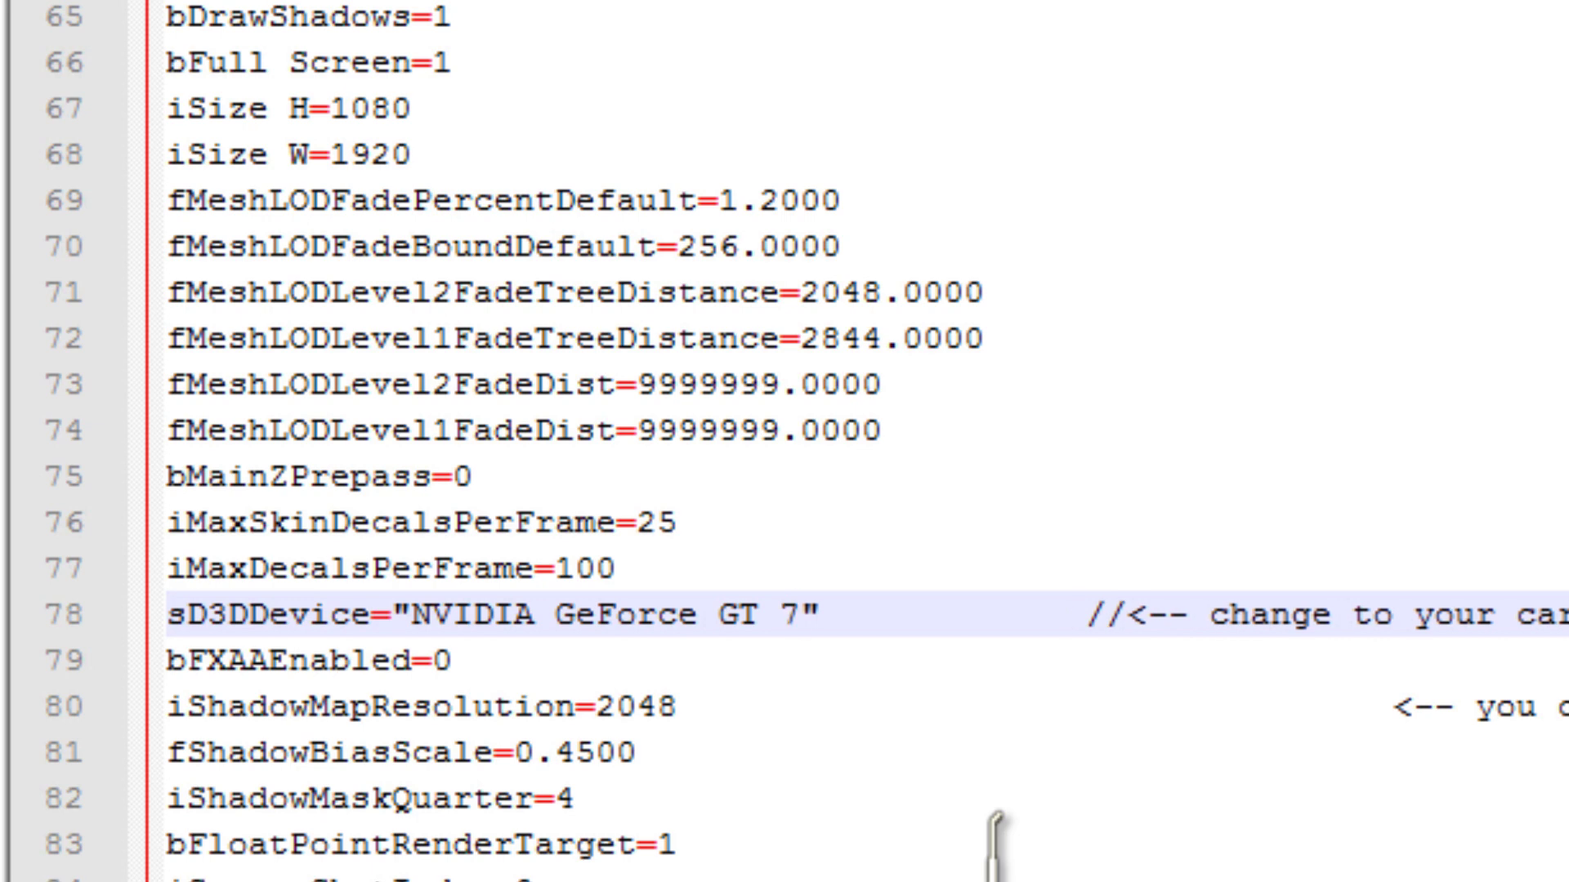
{"action": "type", "text": "55"}
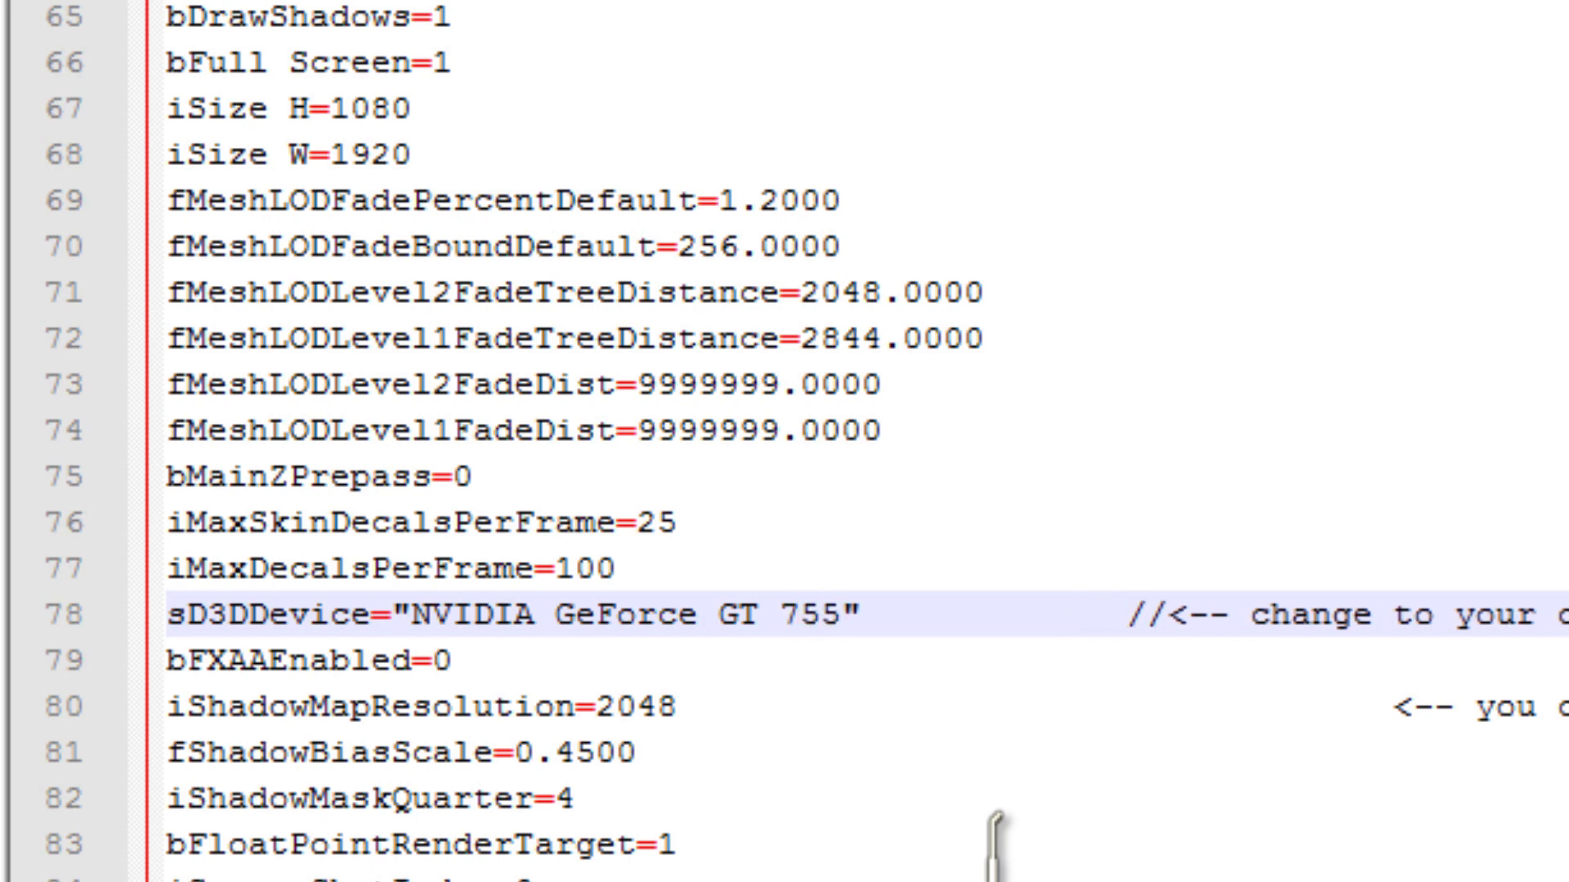
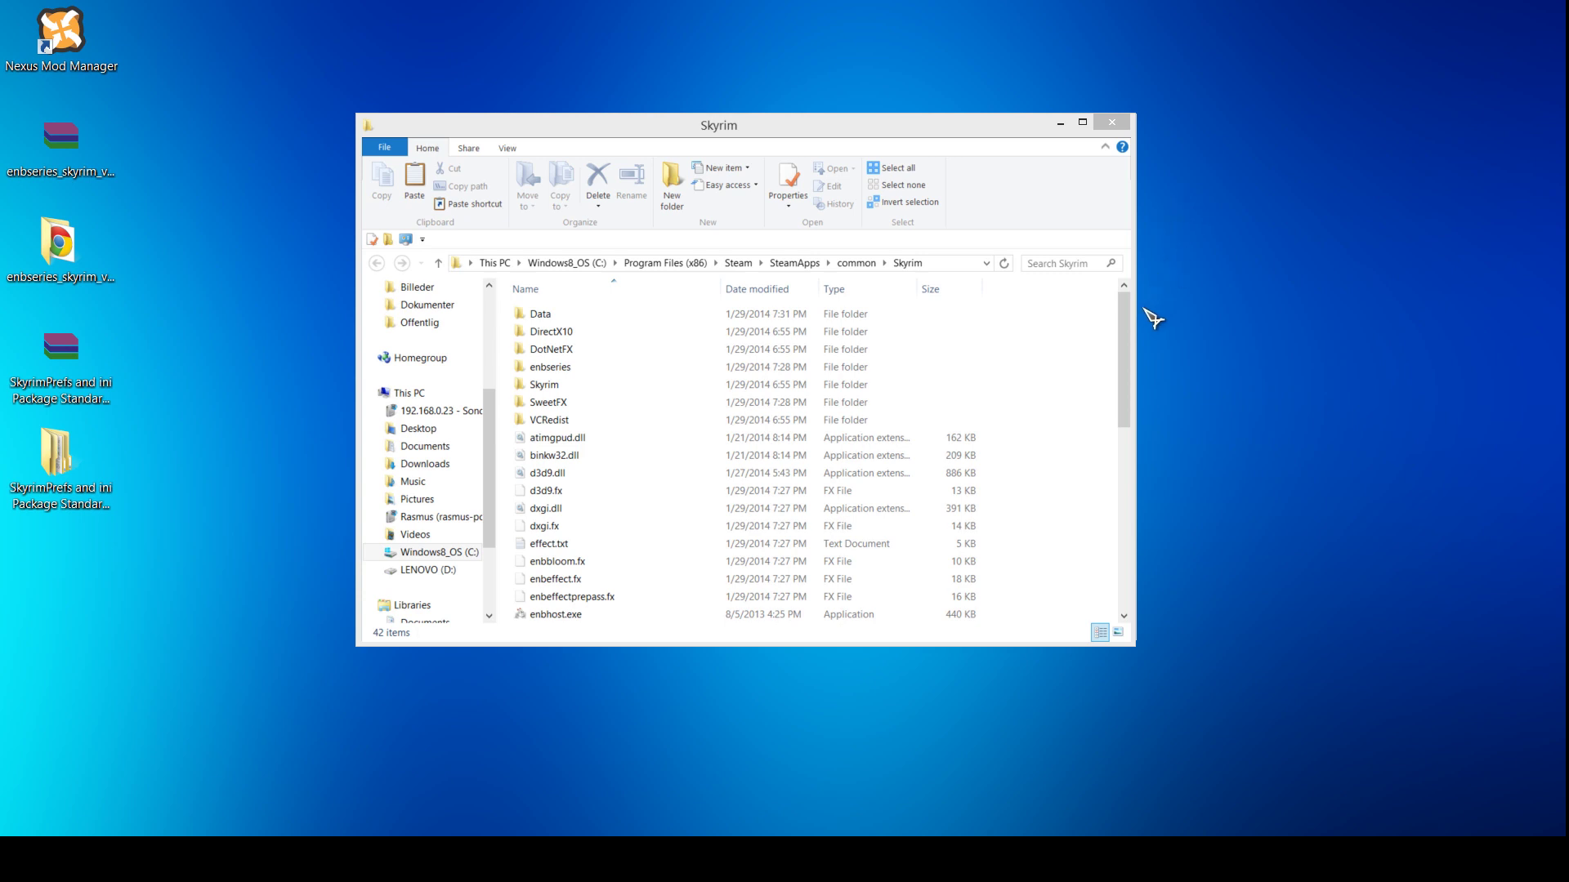
Create a desktop shortcut to TESV.exe from the Steam Skyrim installation folder.
{"action": "left_click_drag", "start_coordinate": [1128, 315], "coordinate": [1091, 507]}
{"action": "left_click", "coordinate": [669, 611]}
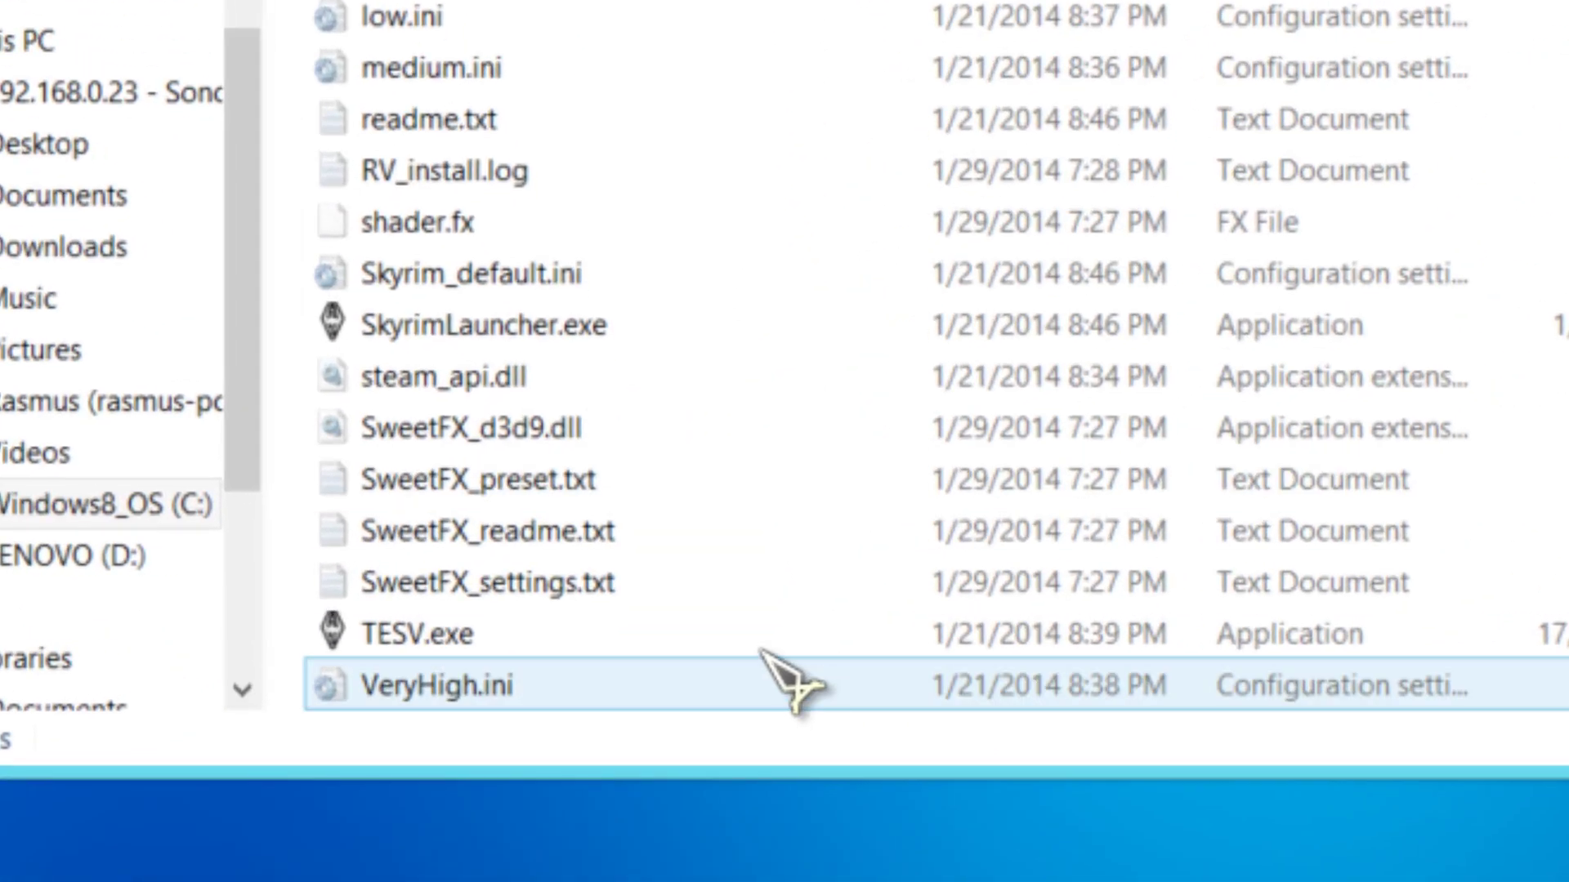
{"action": "left_click", "coordinate": [380, 651]}
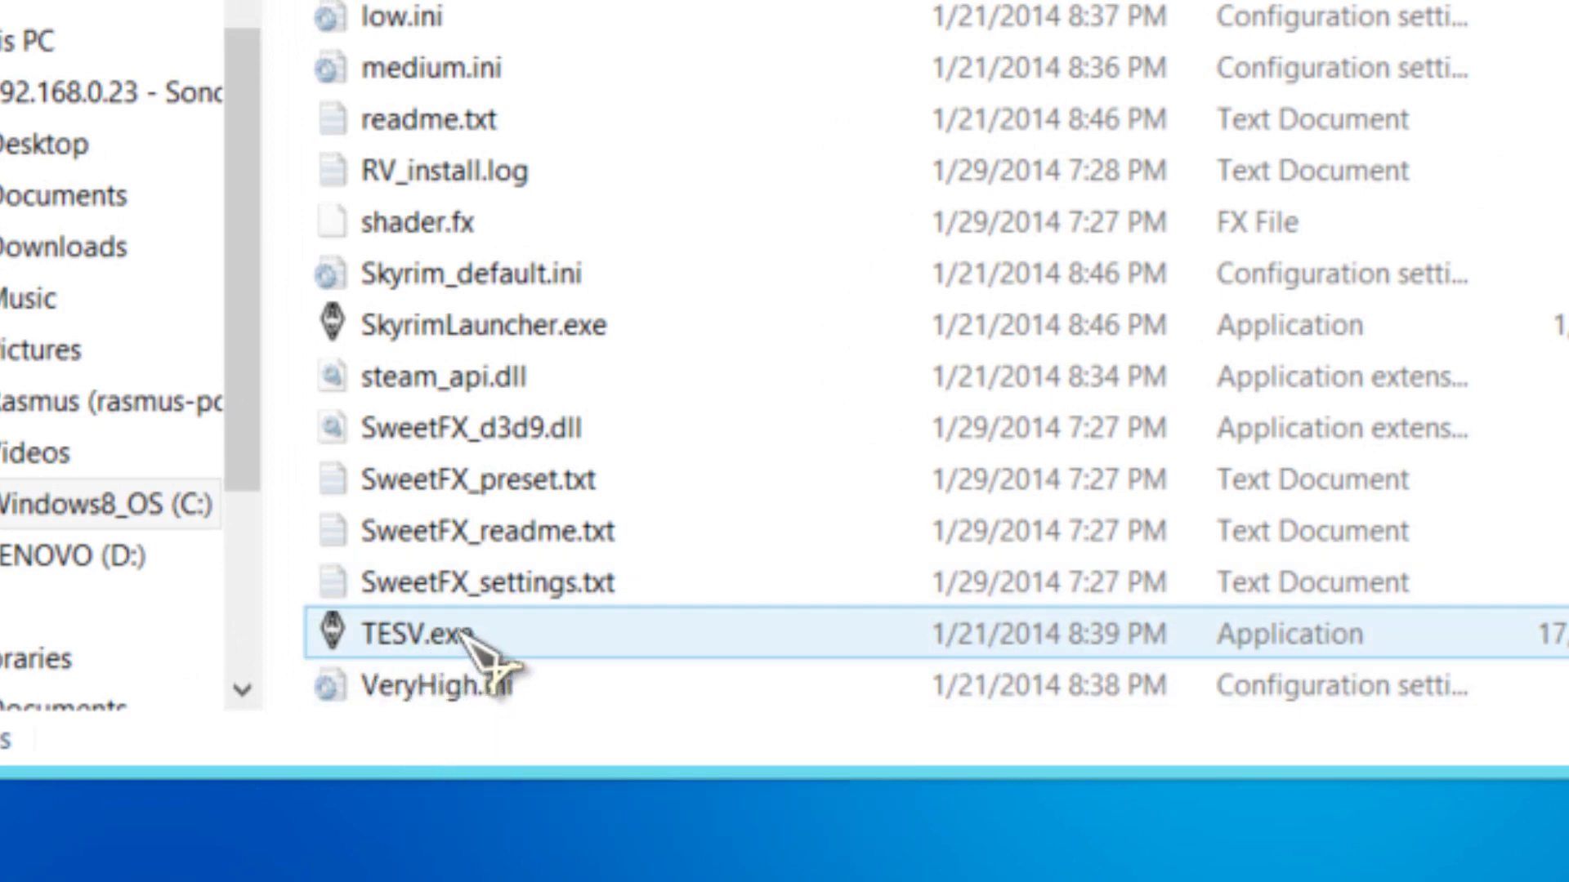
{"action": "right_click", "coordinate": [480, 652]}
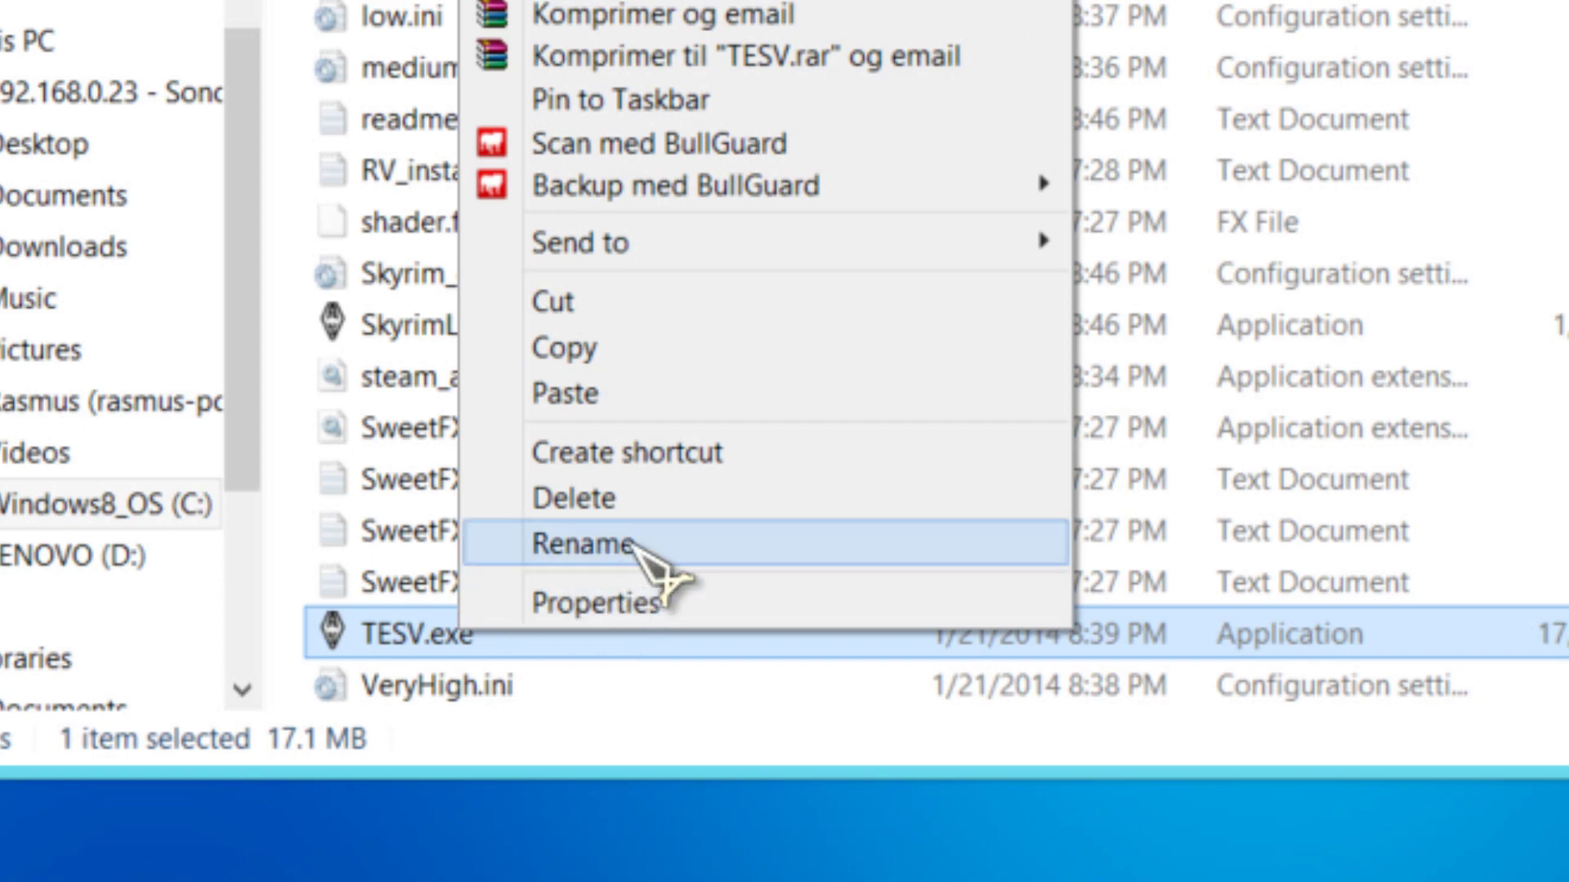
{"action": "mouse_move", "coordinate": [1034, 228]}
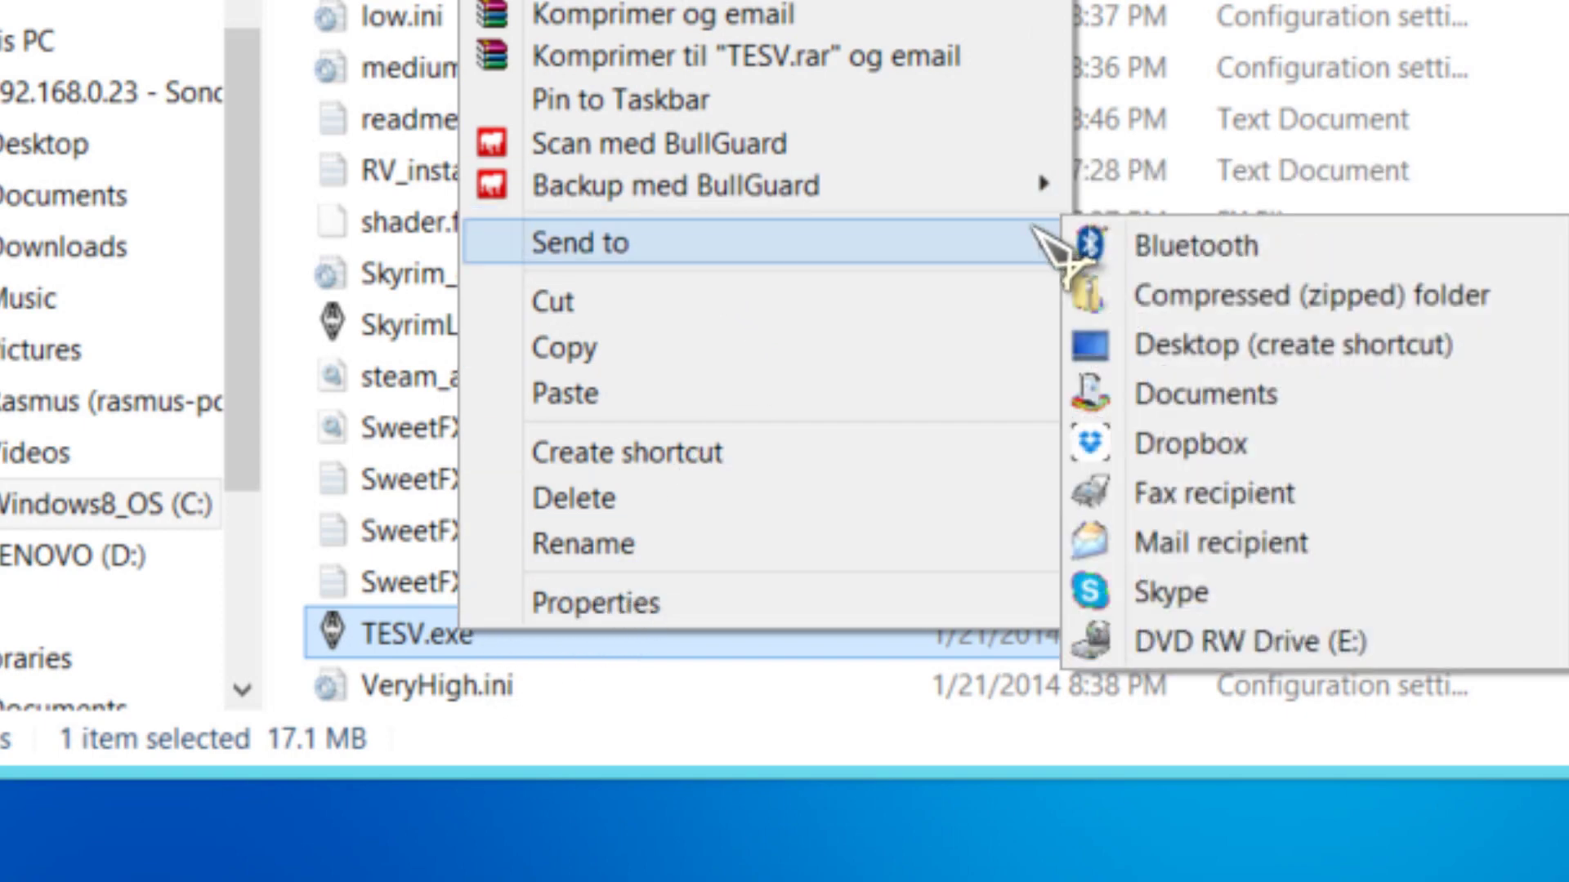
{"action": "left_click", "coordinate": [1222, 349]}
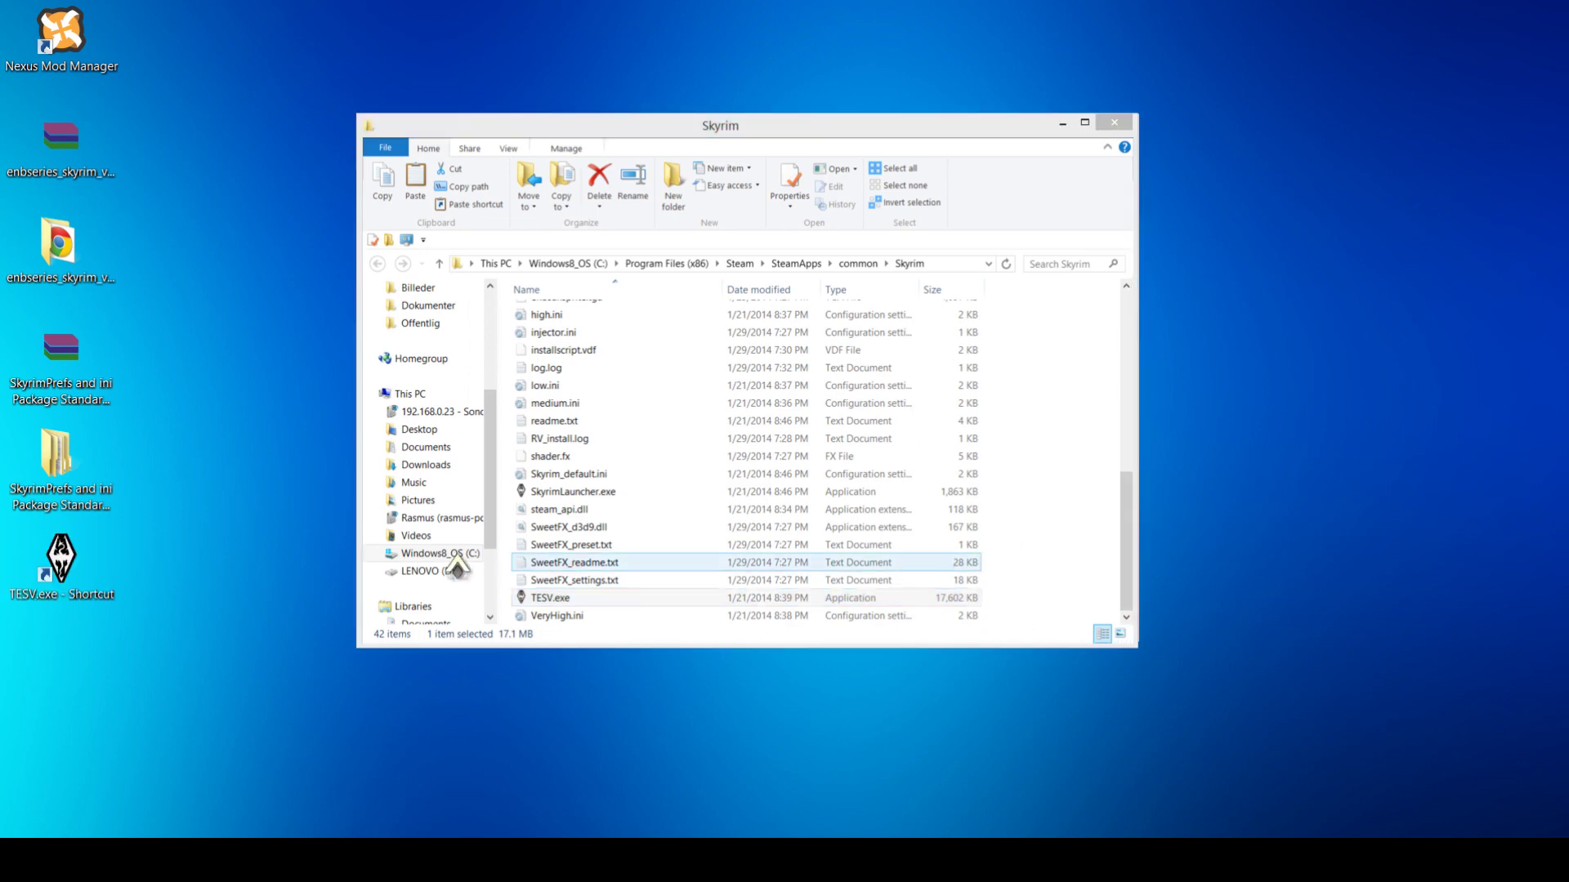
Rename the desktop shortcut to the game executable as TESV.
{"action": "left_click", "coordinate": [59, 563]}
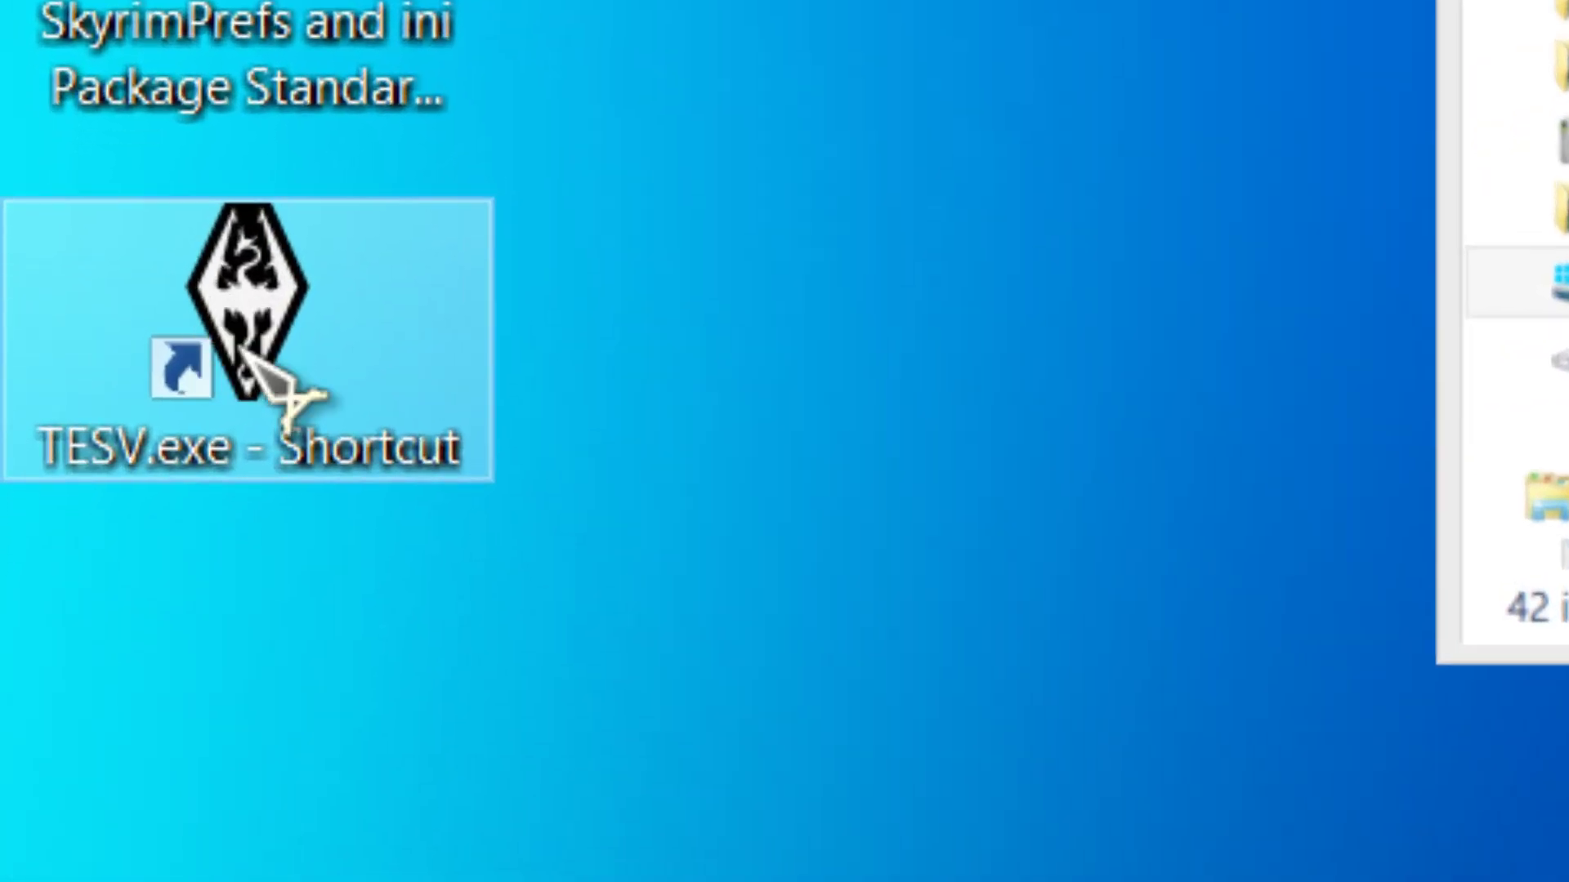
{"action": "right_click", "coordinate": [245, 359]}
{"action": "left_click", "coordinate": [371, 206]}
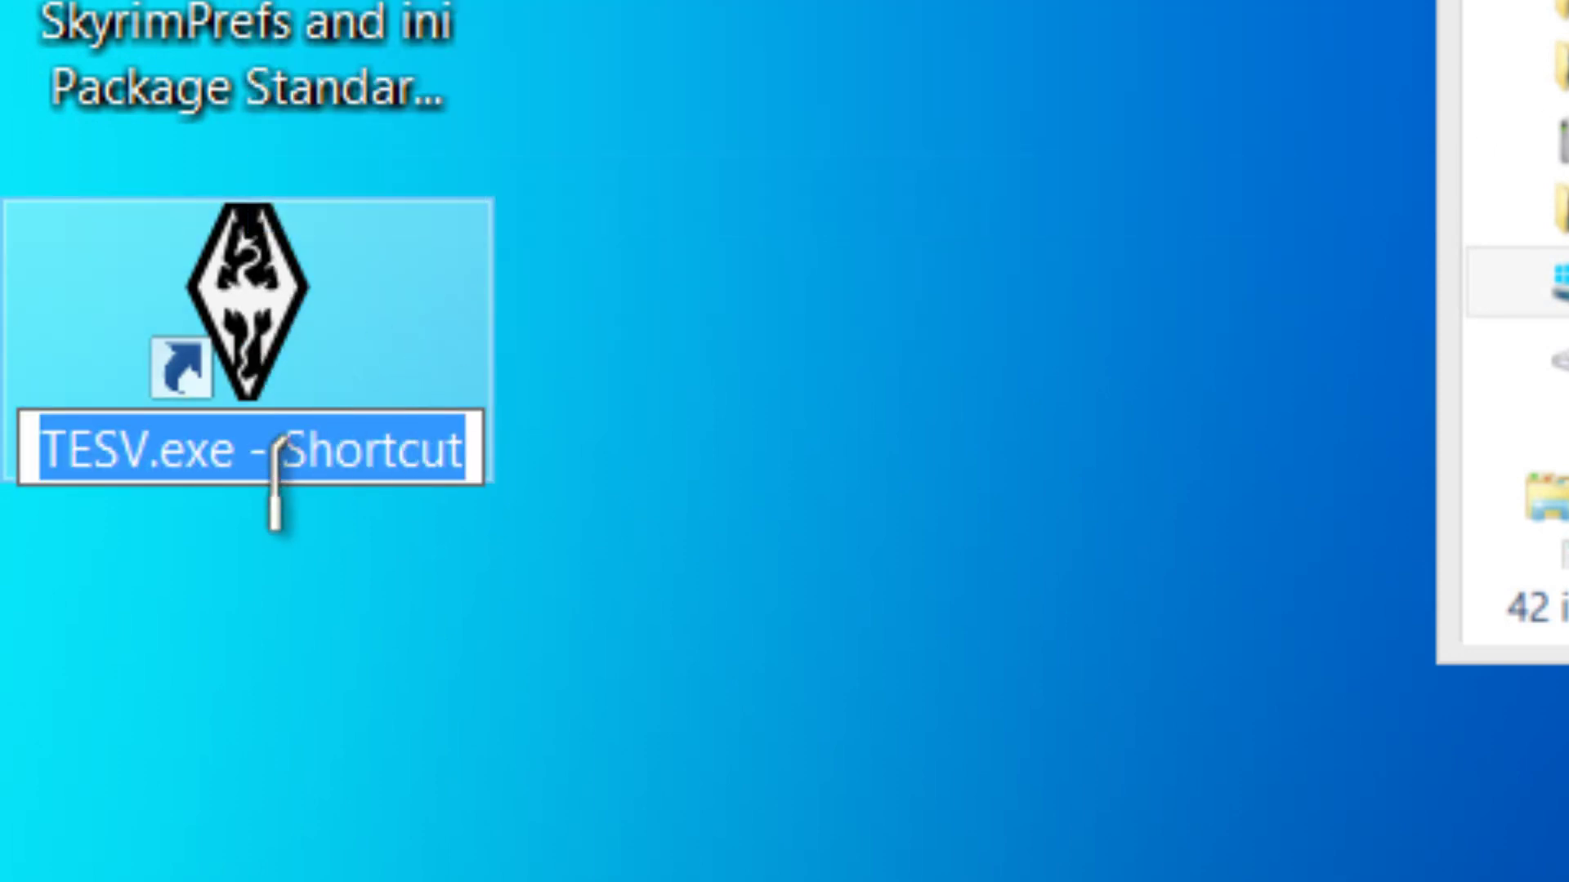
{"action": "left_click_drag", "start_coordinate": [237, 452], "coordinate": [272, 452]}
{"action": "left_click_drag", "start_coordinate": [378, 450], "coordinate": [676, 466]}
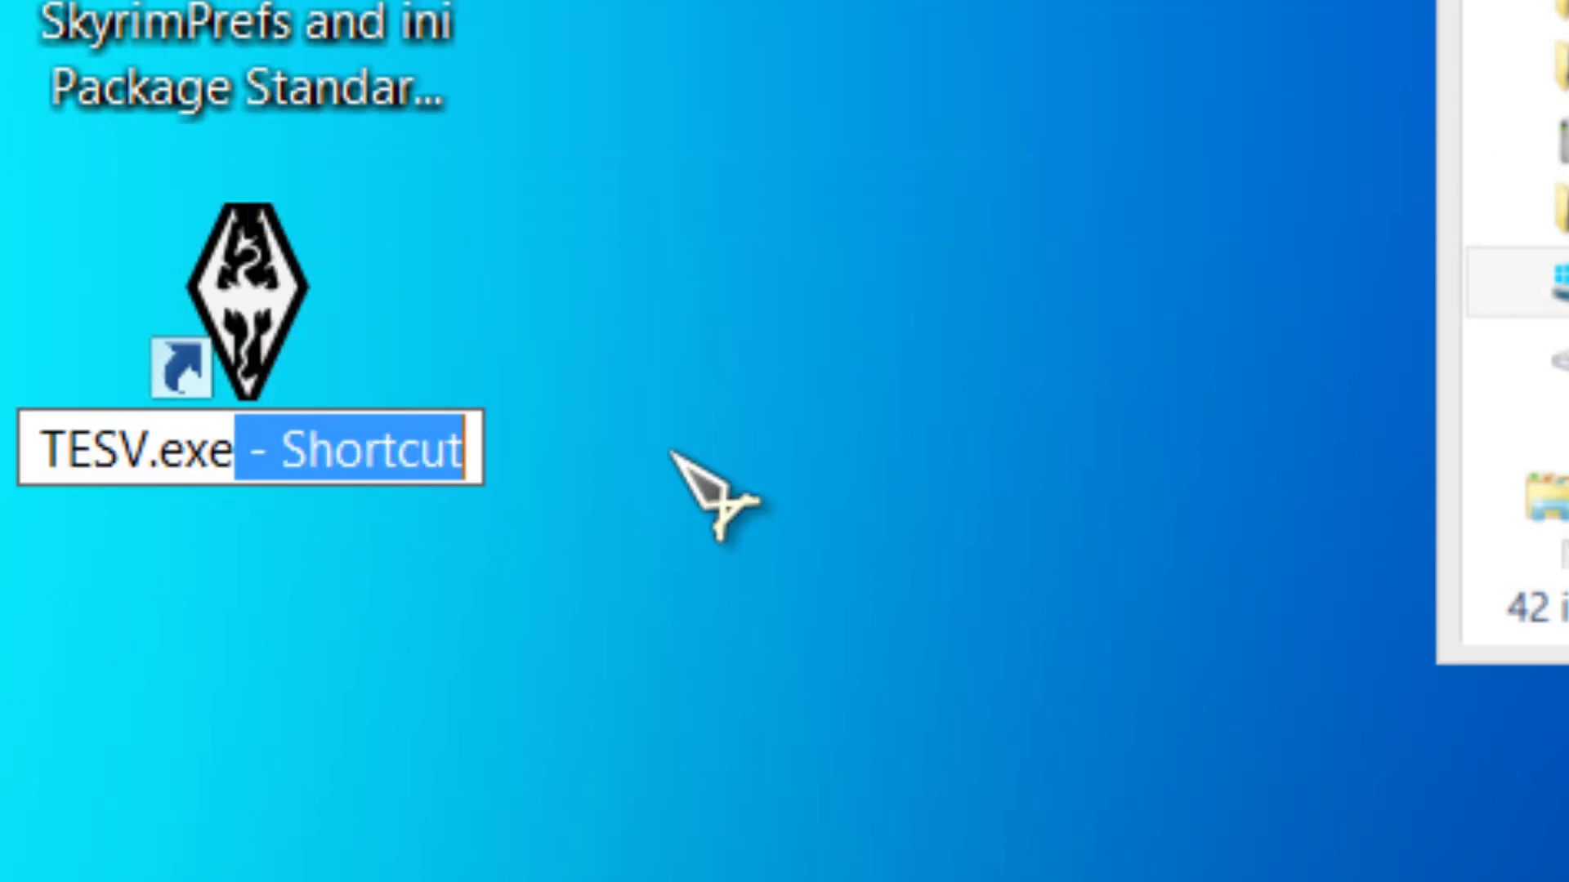
{"action": "key", "text": "BackSpace"}
{"action": "key", "text": "BackSpace"}
{"action": "key", "text": "BackSpace"}
{"action": "key", "text": "BackSpace"}
{"action": "key", "text": "BackSpace"}
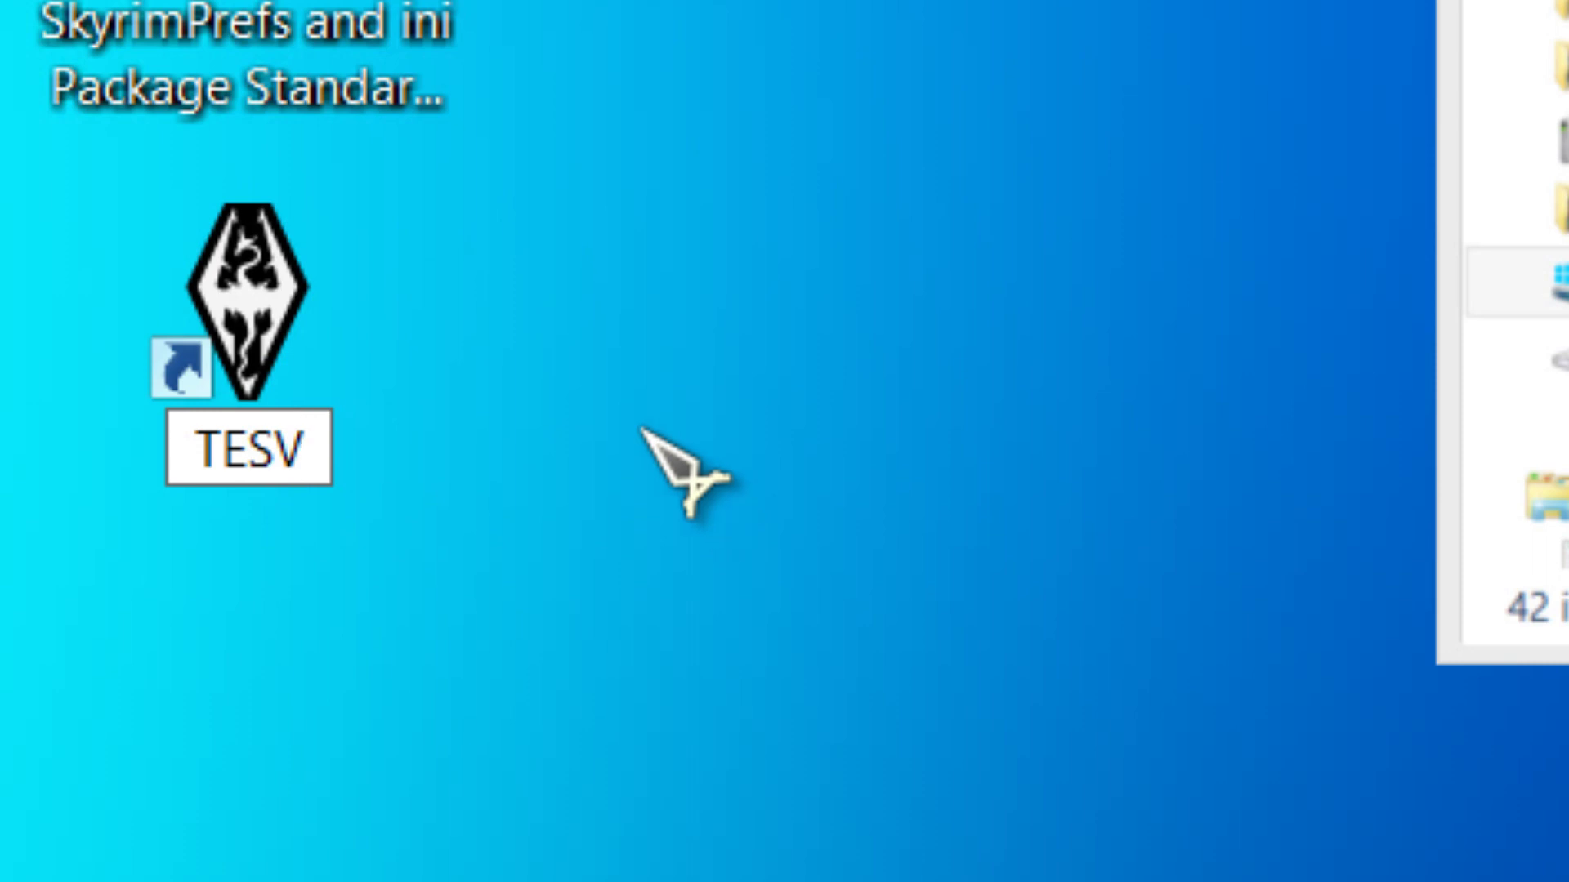
{"action": "key", "text": "Return"}
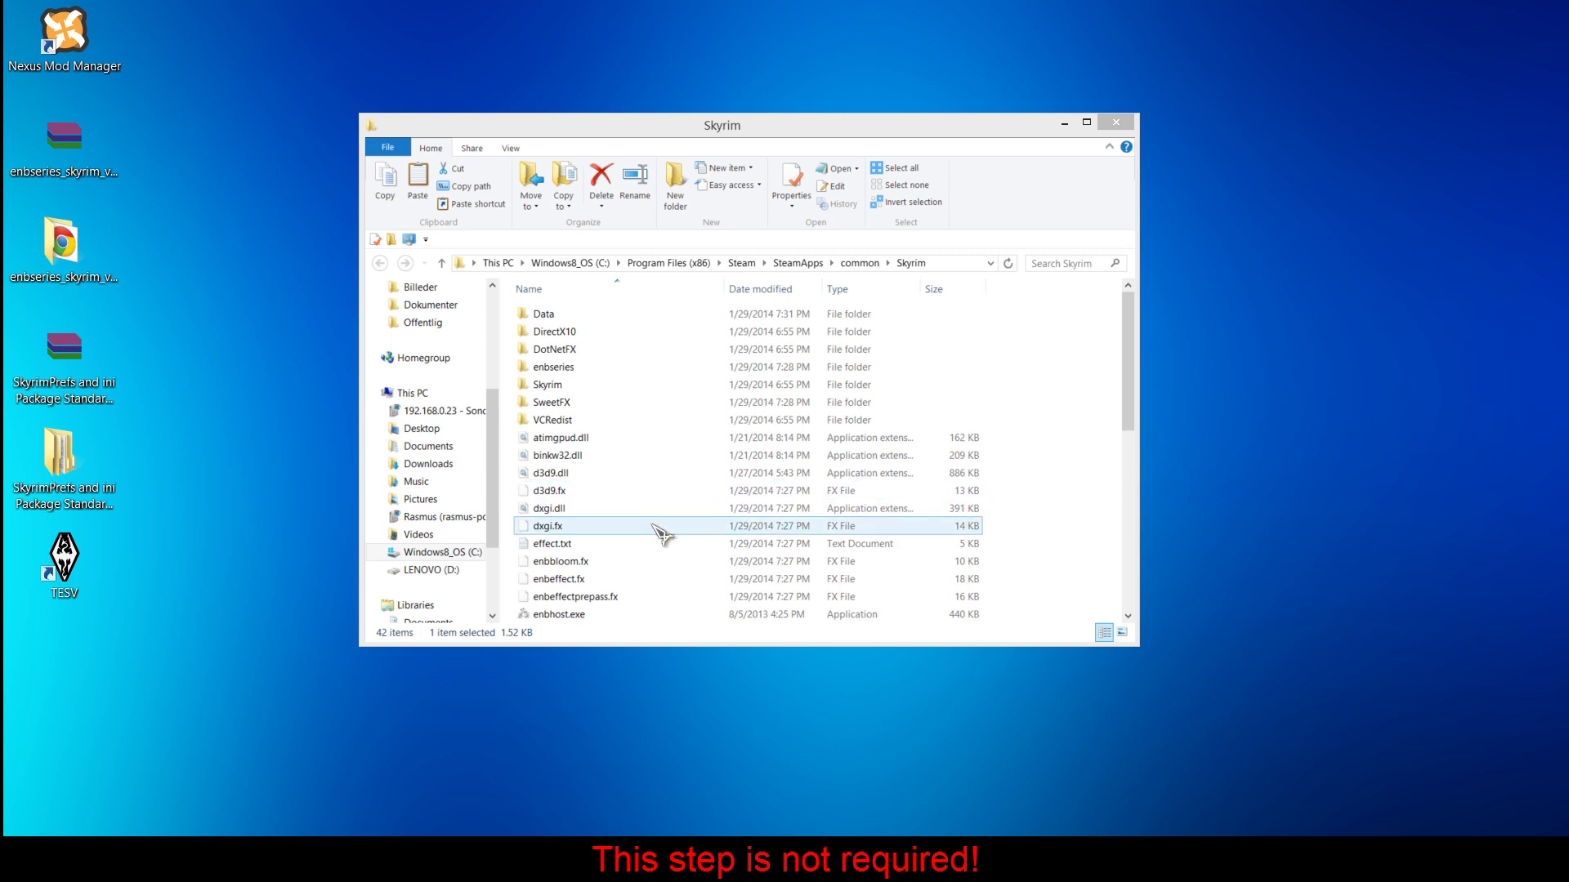
Open enblocal.ini from the Skyrim installation folder in Notepad++.
{"action": "left_click_drag", "start_coordinate": [1131, 427], "coordinate": [1115, 450]}
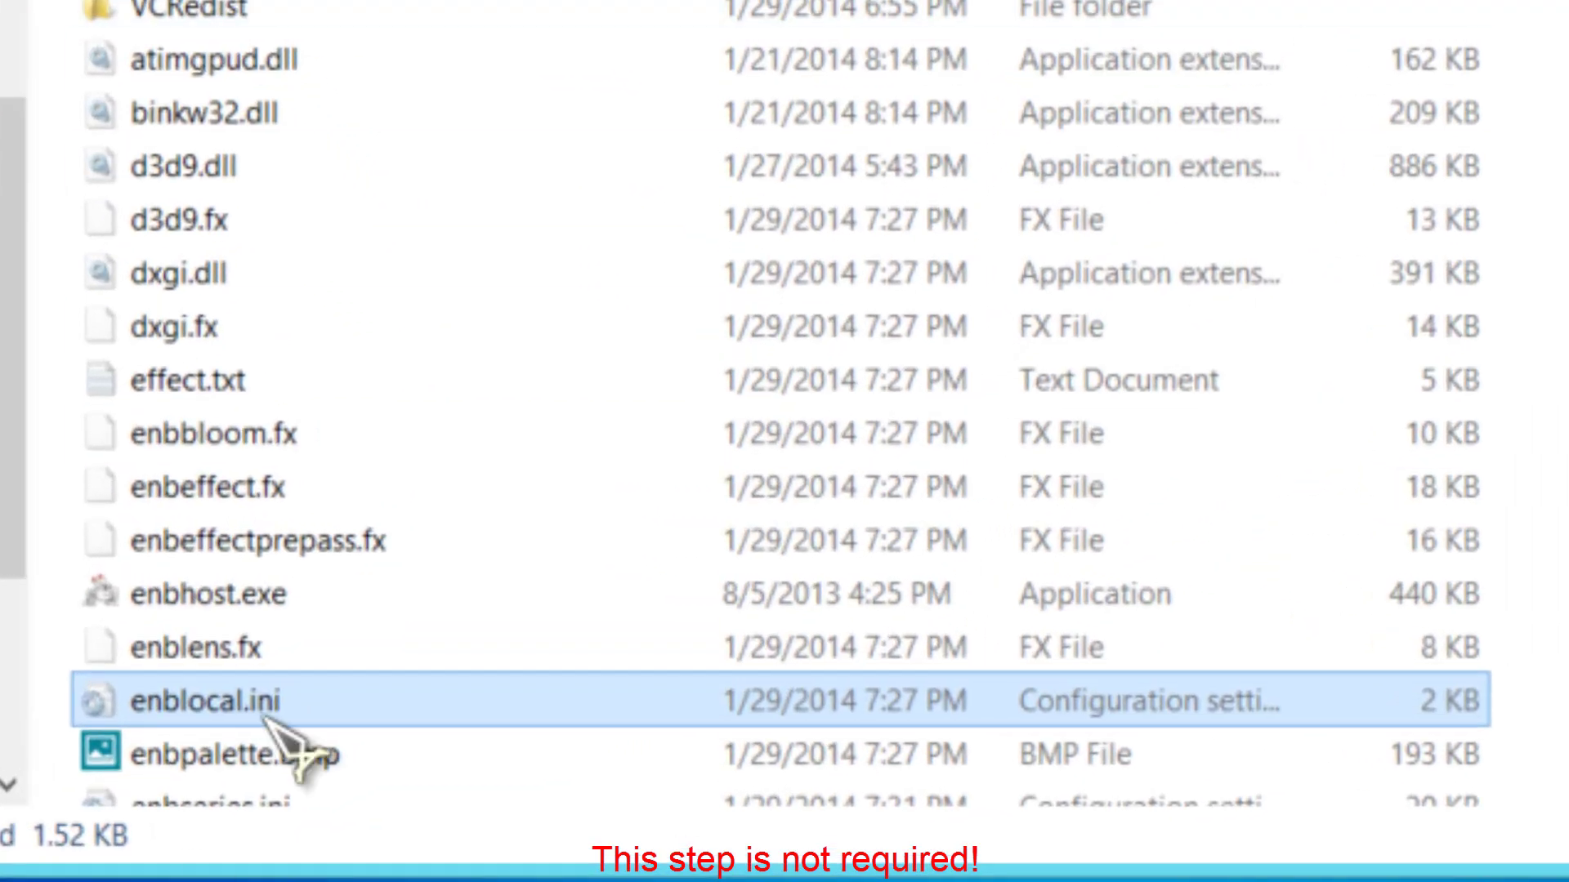
{"action": "right_click", "coordinate": [260, 704]}
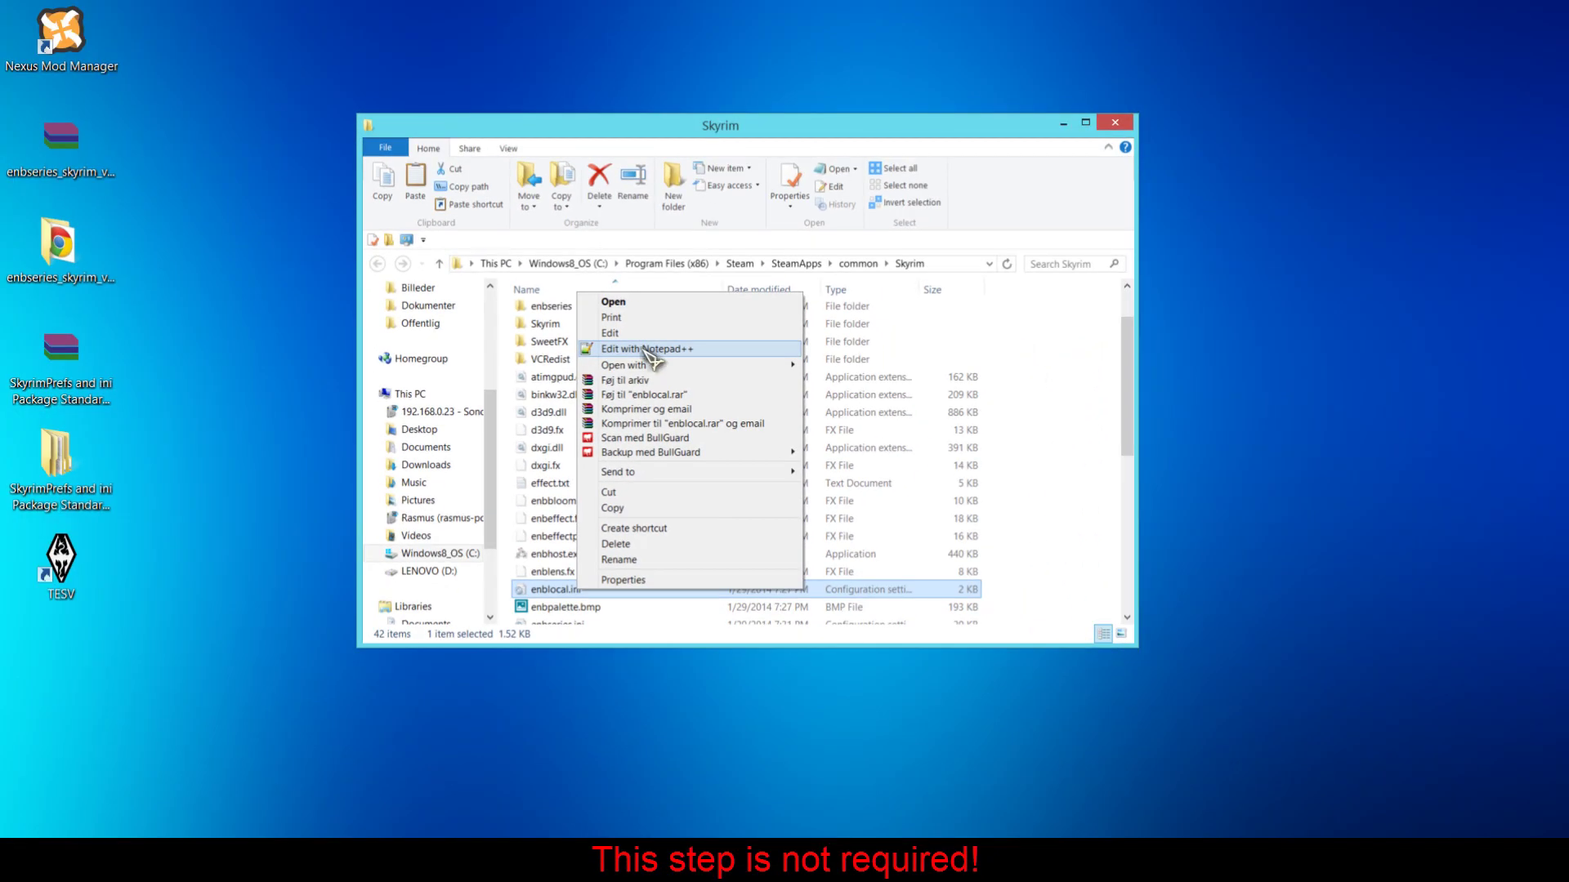
{"action": "left_click", "coordinate": [647, 350]}
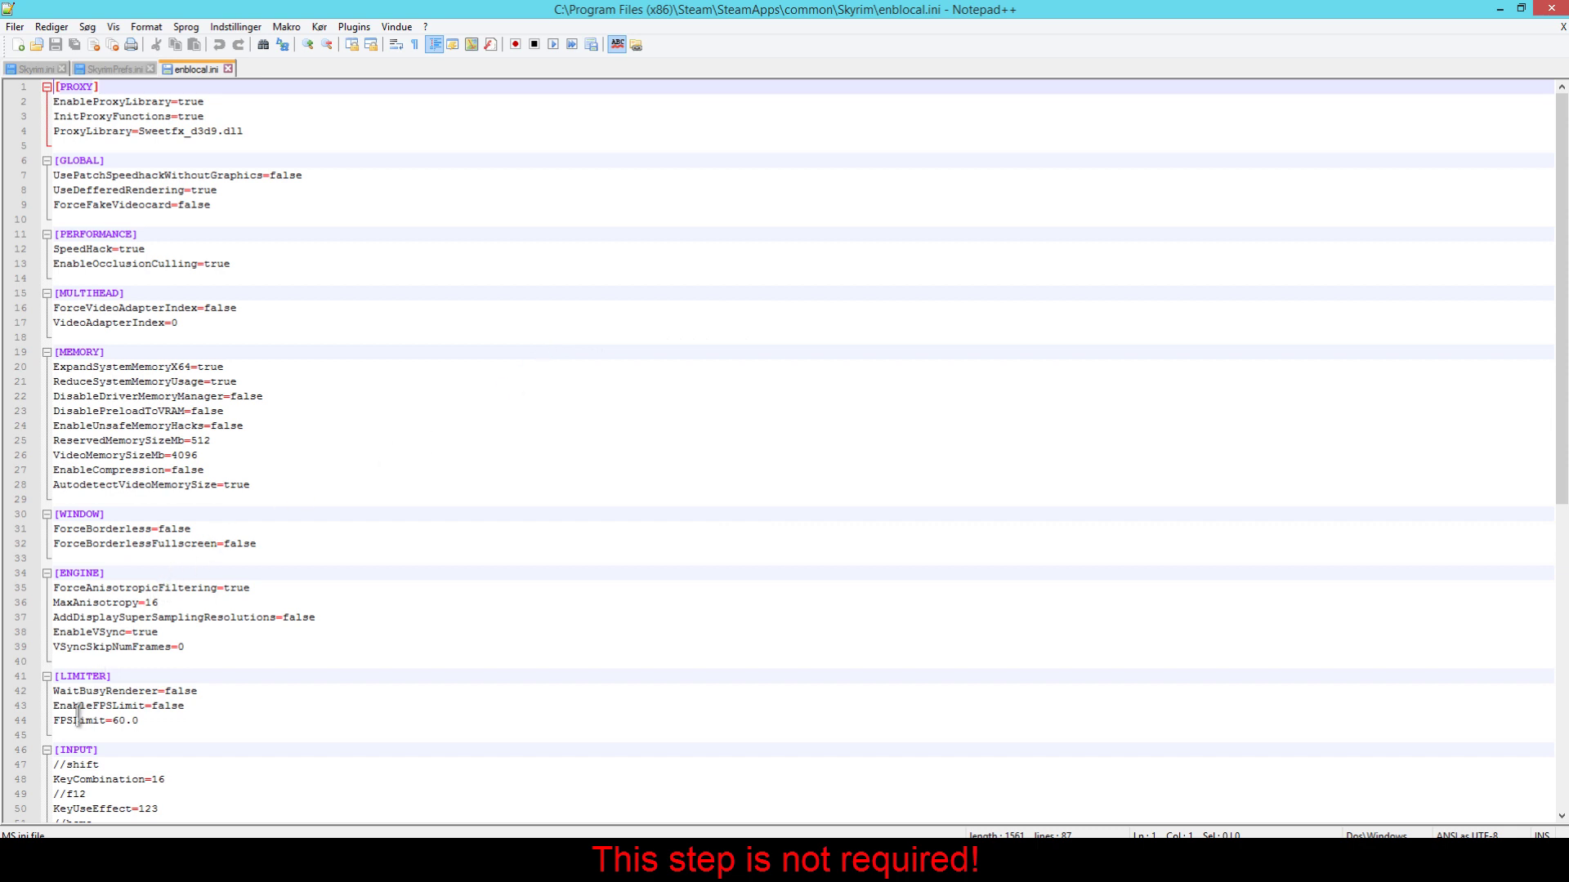
Set EnableFPSLimit to true in the LIMITER section of enblocal.ini, and save the file while closing Notepad++.
{"action": "scroll", "coordinate": [192, 703], "scroll_direction": "down", "scroll_amount": 5}
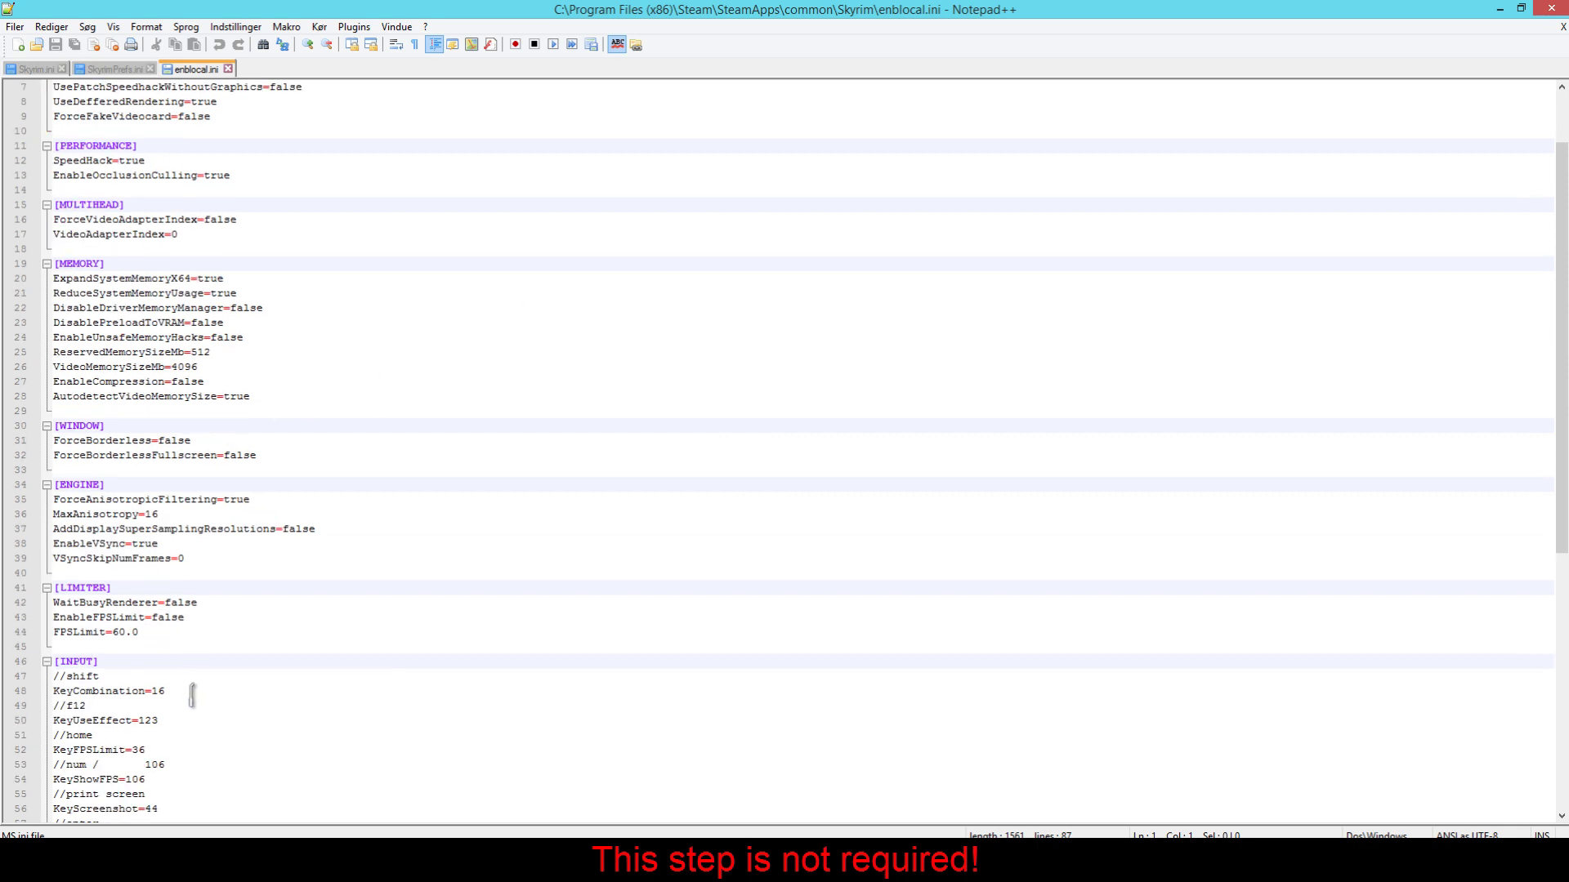
{"action": "scroll", "coordinate": [184, 506], "scroll_direction": "down", "scroll_amount": 1}
{"action": "left_click_drag", "start_coordinate": [186, 442], "coordinate": [155, 443]}
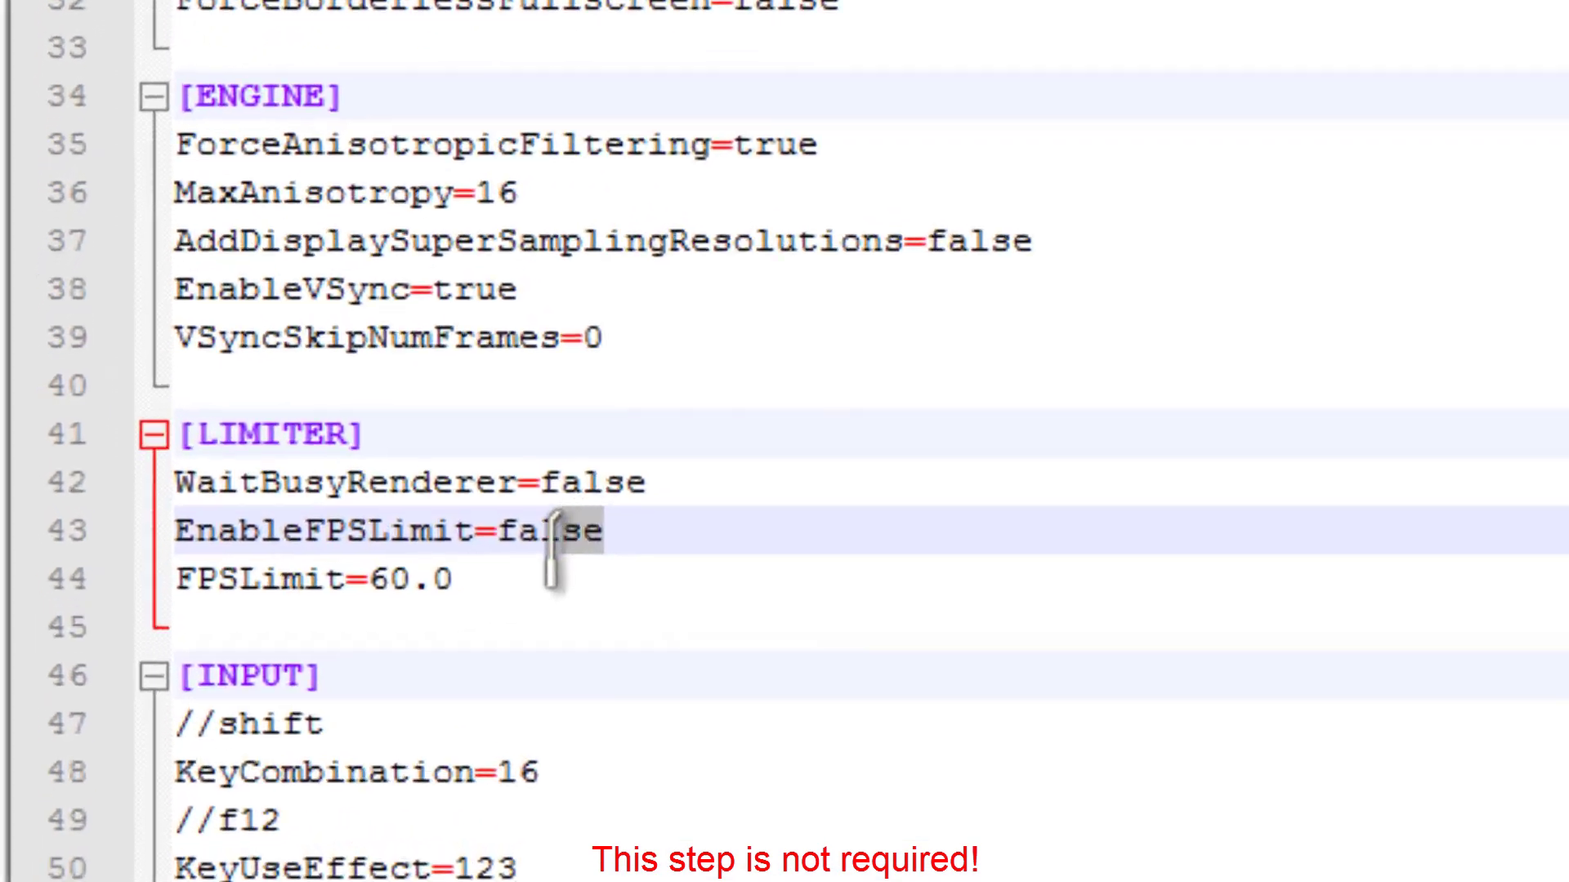
{"action": "left_click_drag", "start_coordinate": [606, 605], "coordinate": [603, 601]}
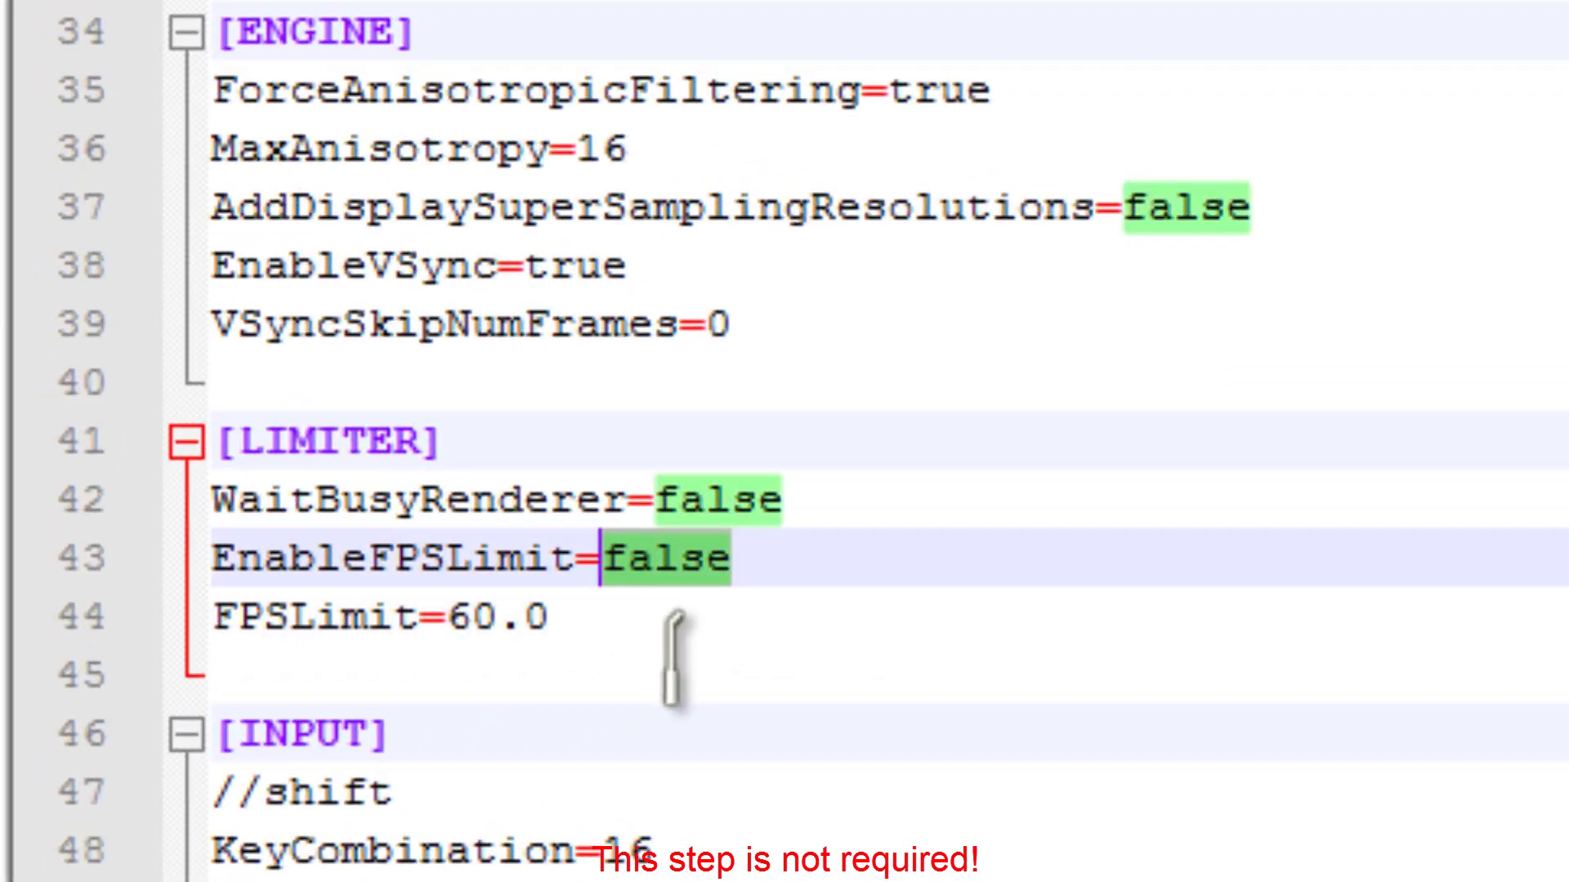
{"action": "key", "text": "BackSpace"}
{"action": "type", "text": "trur"}
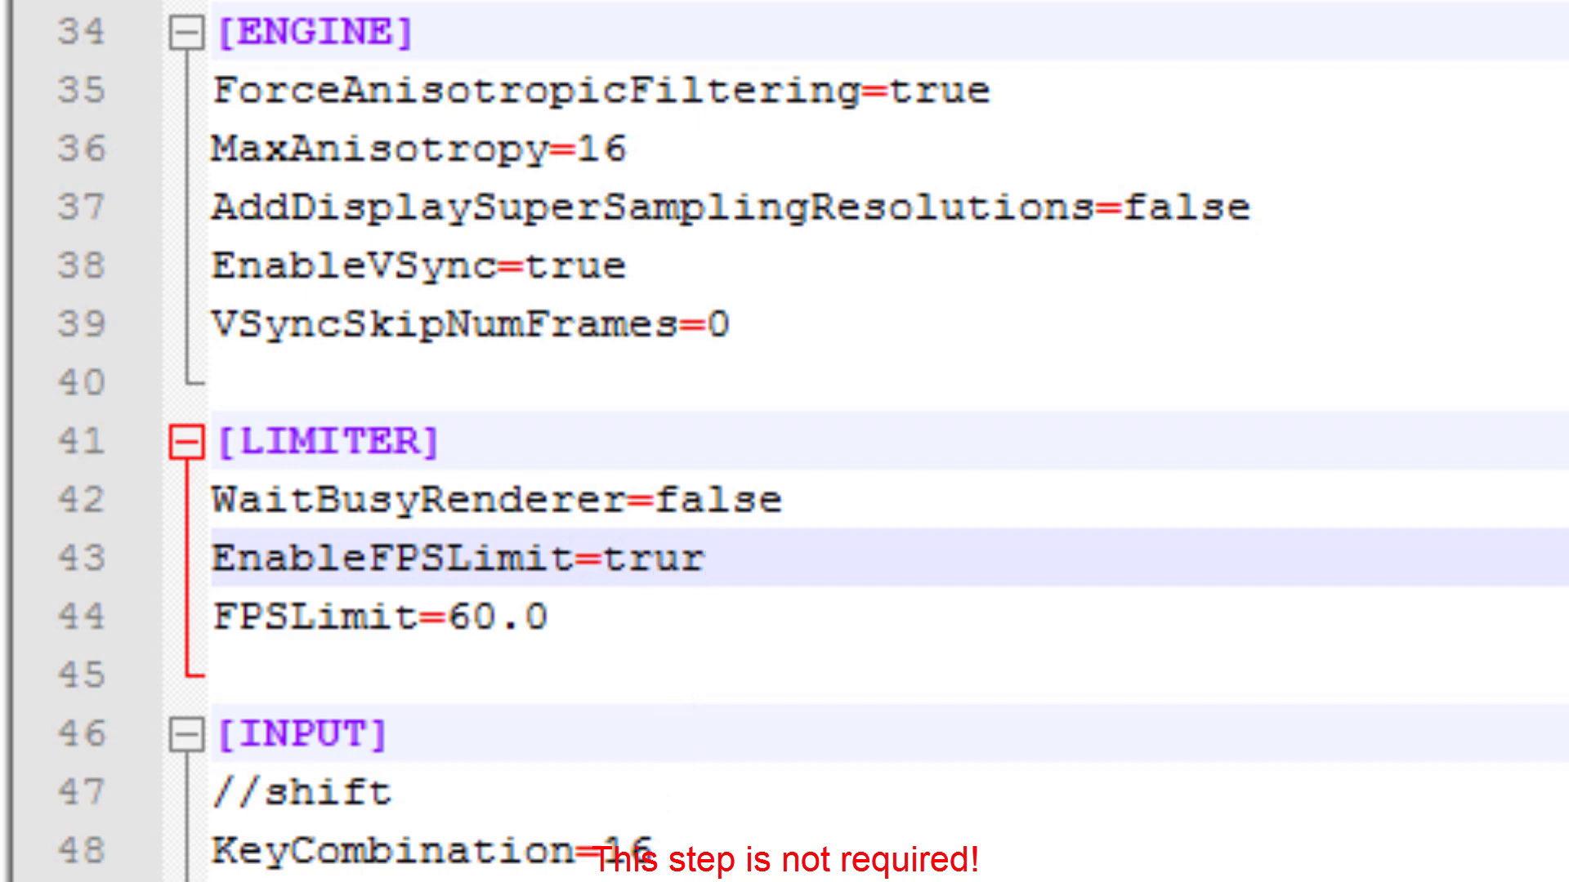
{"action": "key", "text": "BackSpace"}
{"action": "type", "text": "e"}
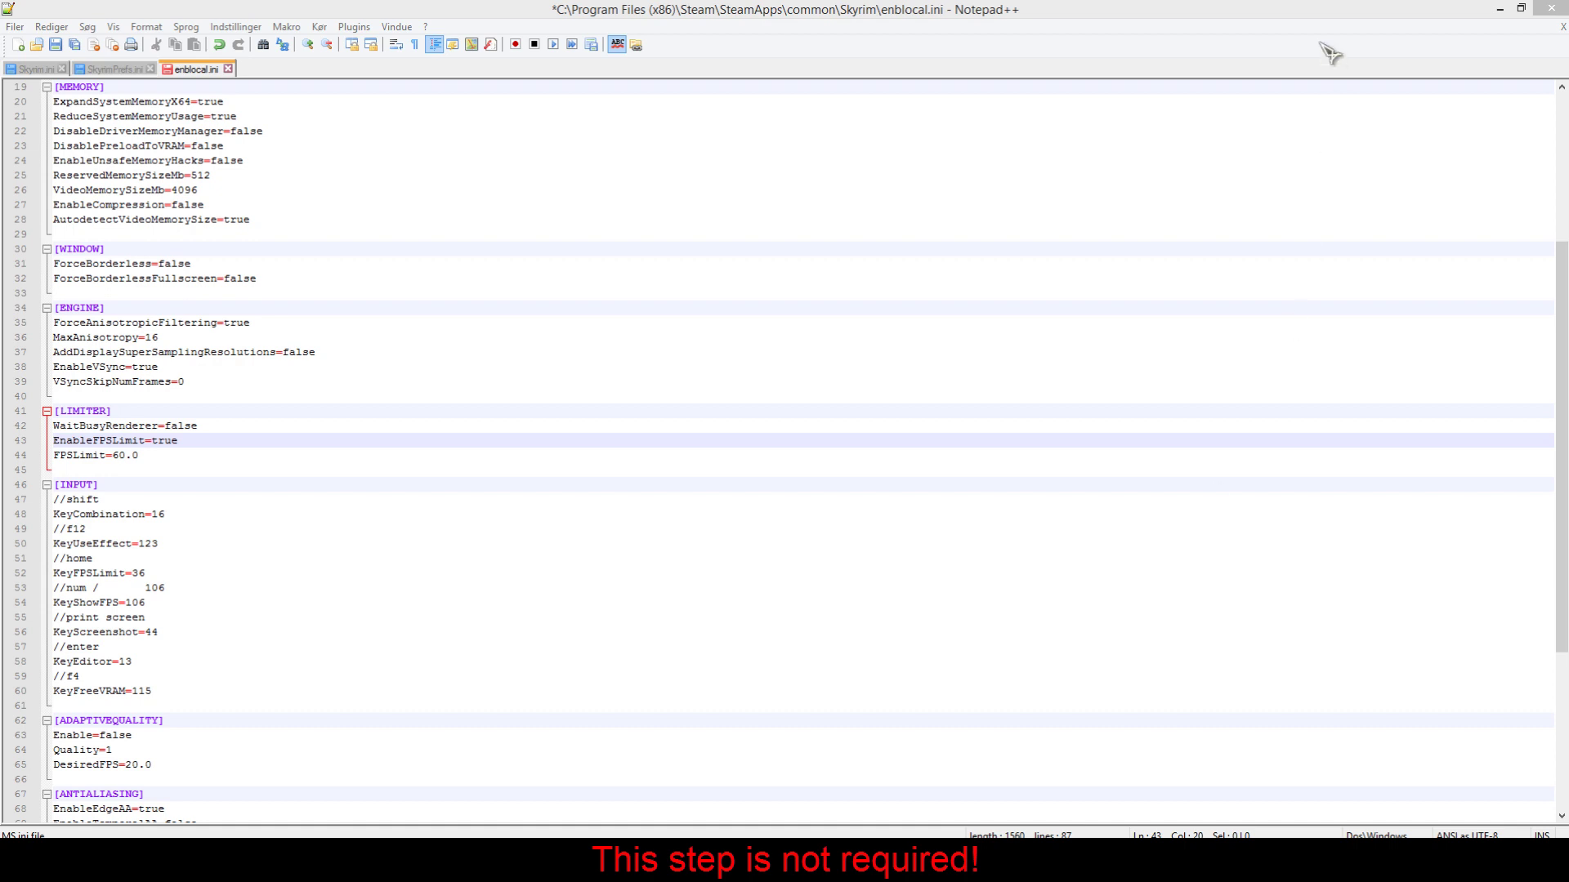
{"action": "left_click", "coordinate": [1550, 10]}
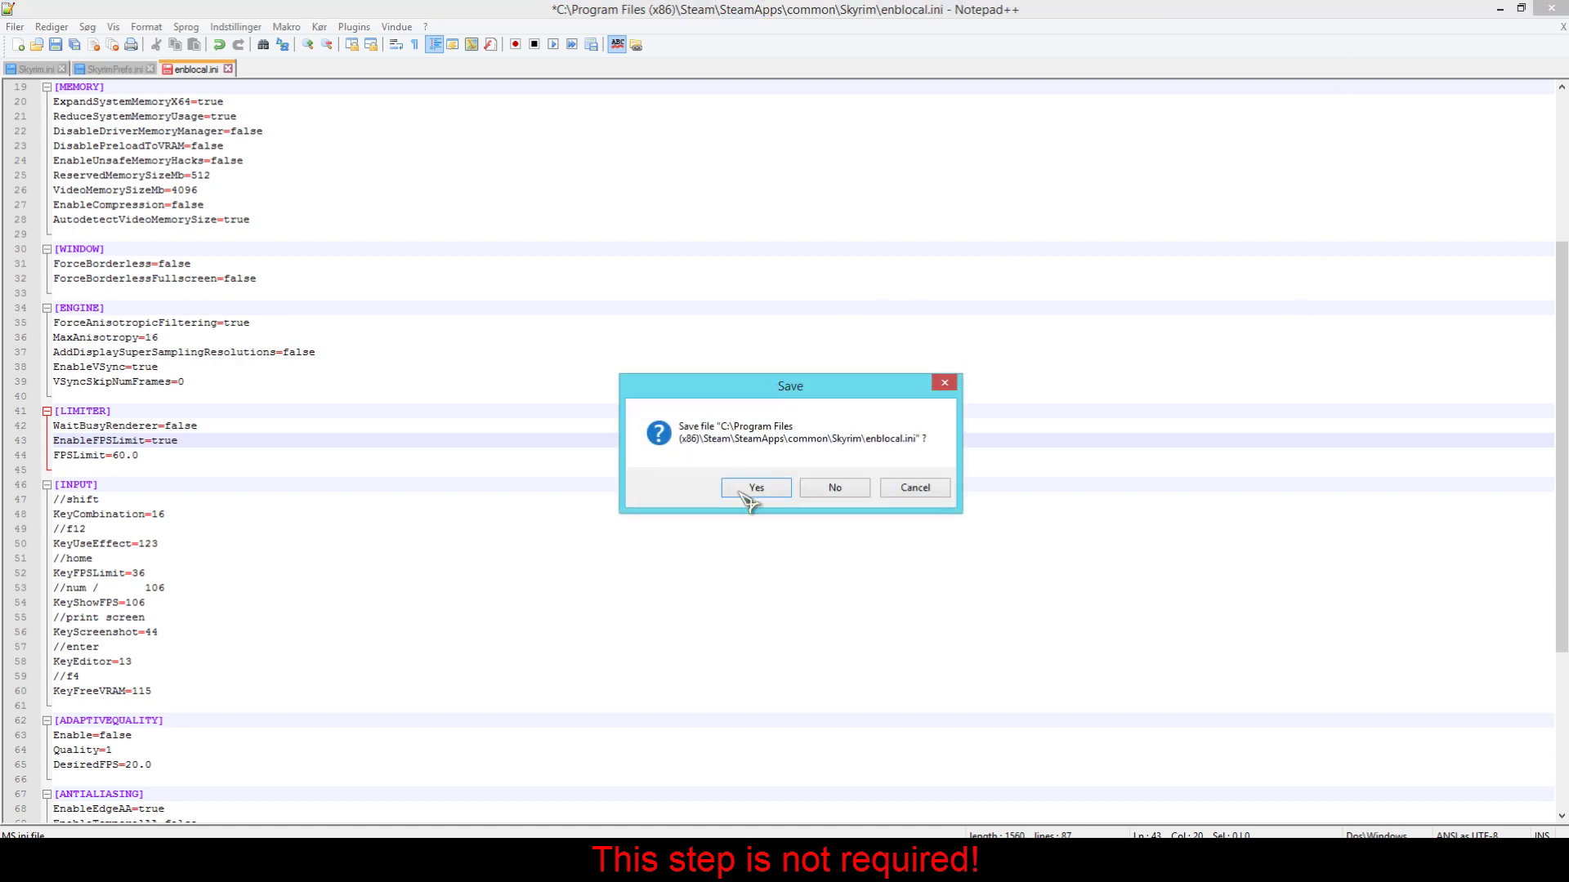
{"action": "left_click", "coordinate": [756, 490]}
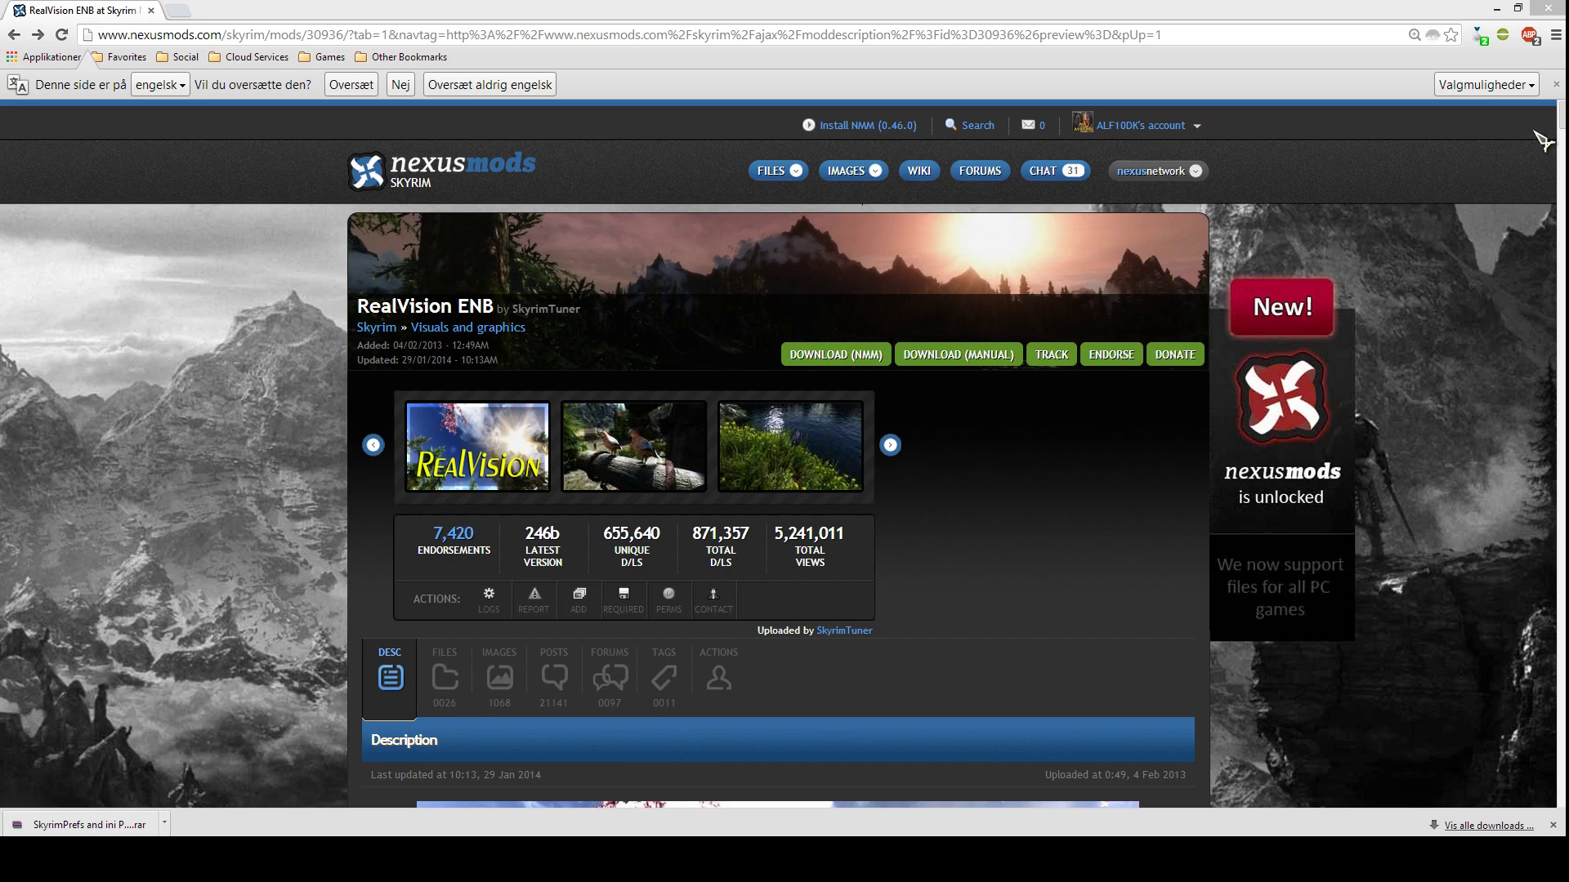
Review the FAQ section of the RealVision ENB page on Nexus Mods in Chrome, including the launcher and ENBoost notes.
{"action": "left_click_drag", "start_coordinate": [1560, 122], "coordinate": [1482, 508]}
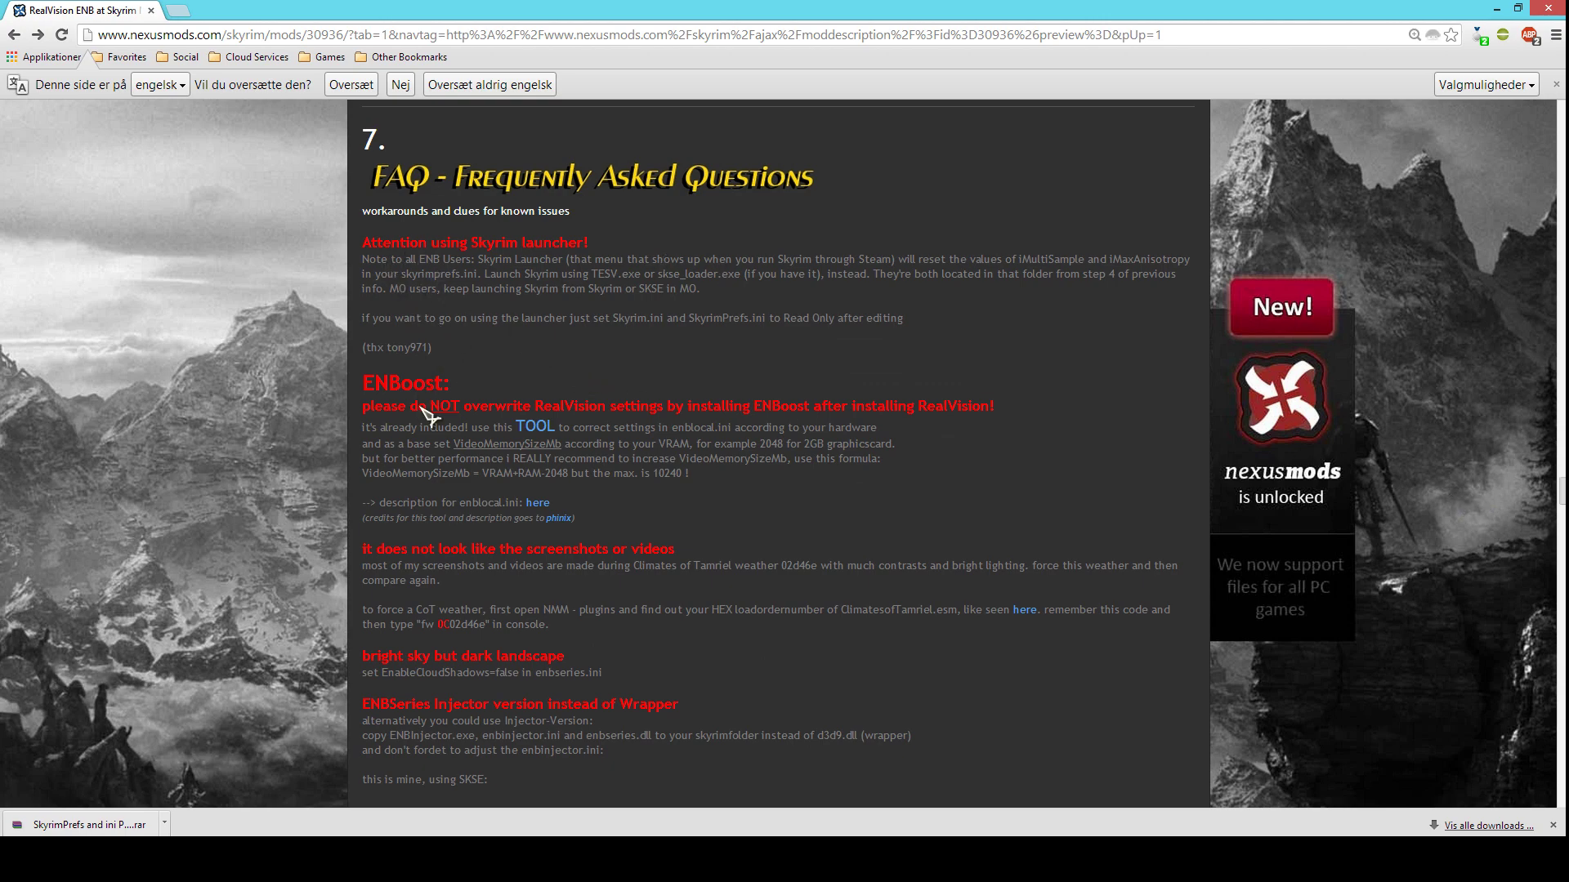
{"action": "scroll", "coordinate": [424, 417], "scroll_direction": "down", "scroll_amount": 7}
{"action": "scroll", "coordinate": [460, 459], "scroll_direction": "up", "scroll_amount": 9}
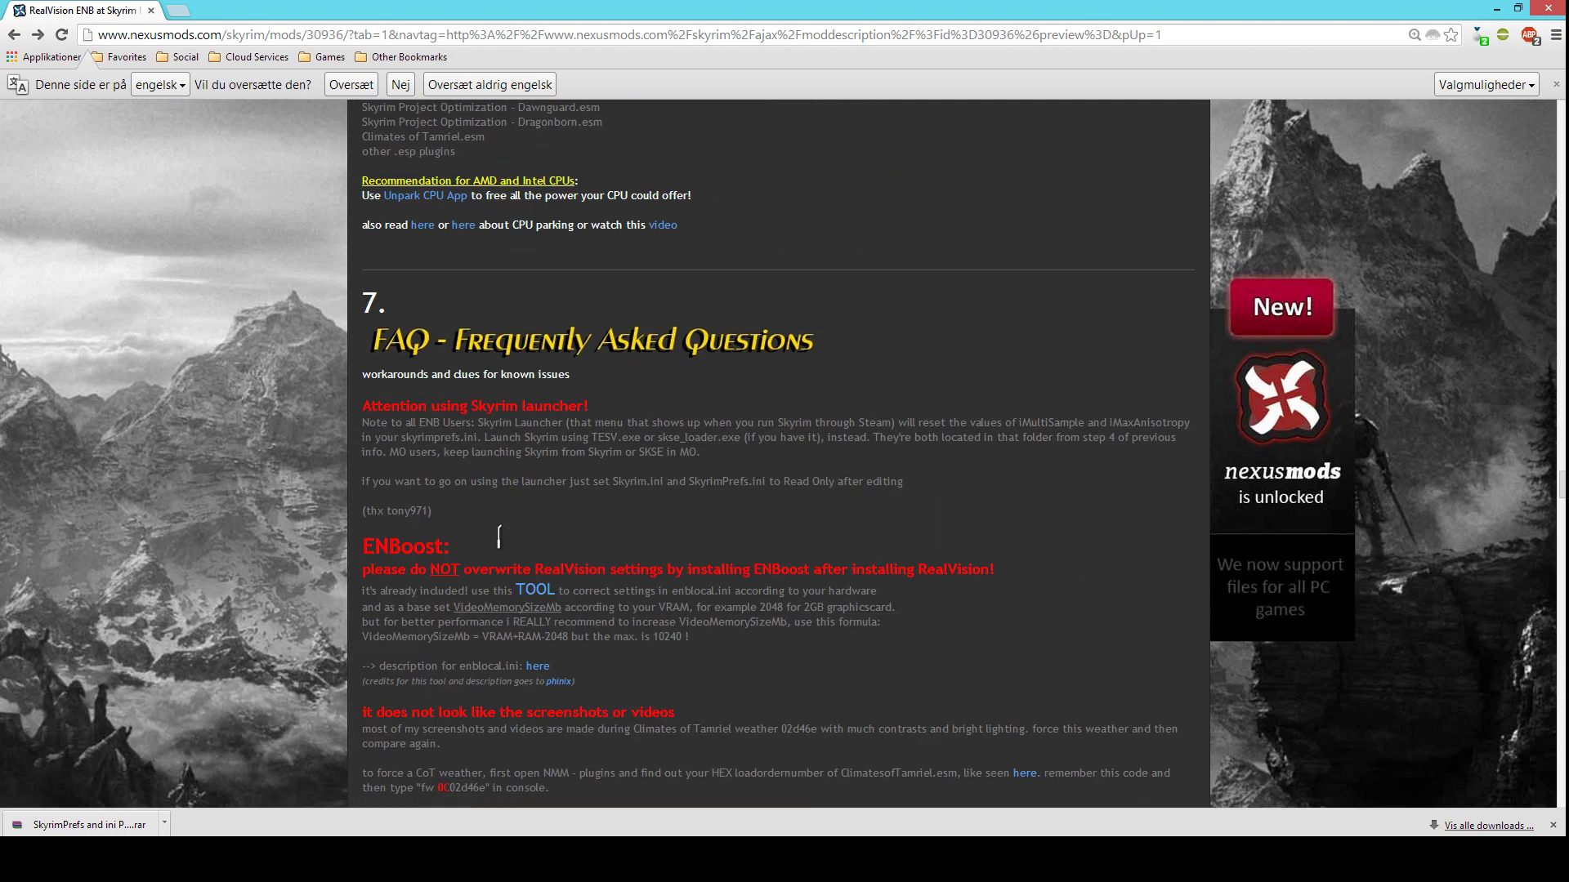
{"action": "scroll", "coordinate": [498, 536], "scroll_direction": "up", "scroll_amount": 2}
{"action": "scroll", "coordinate": [372, 324], "scroll_direction": "down", "scroll_amount": 3}
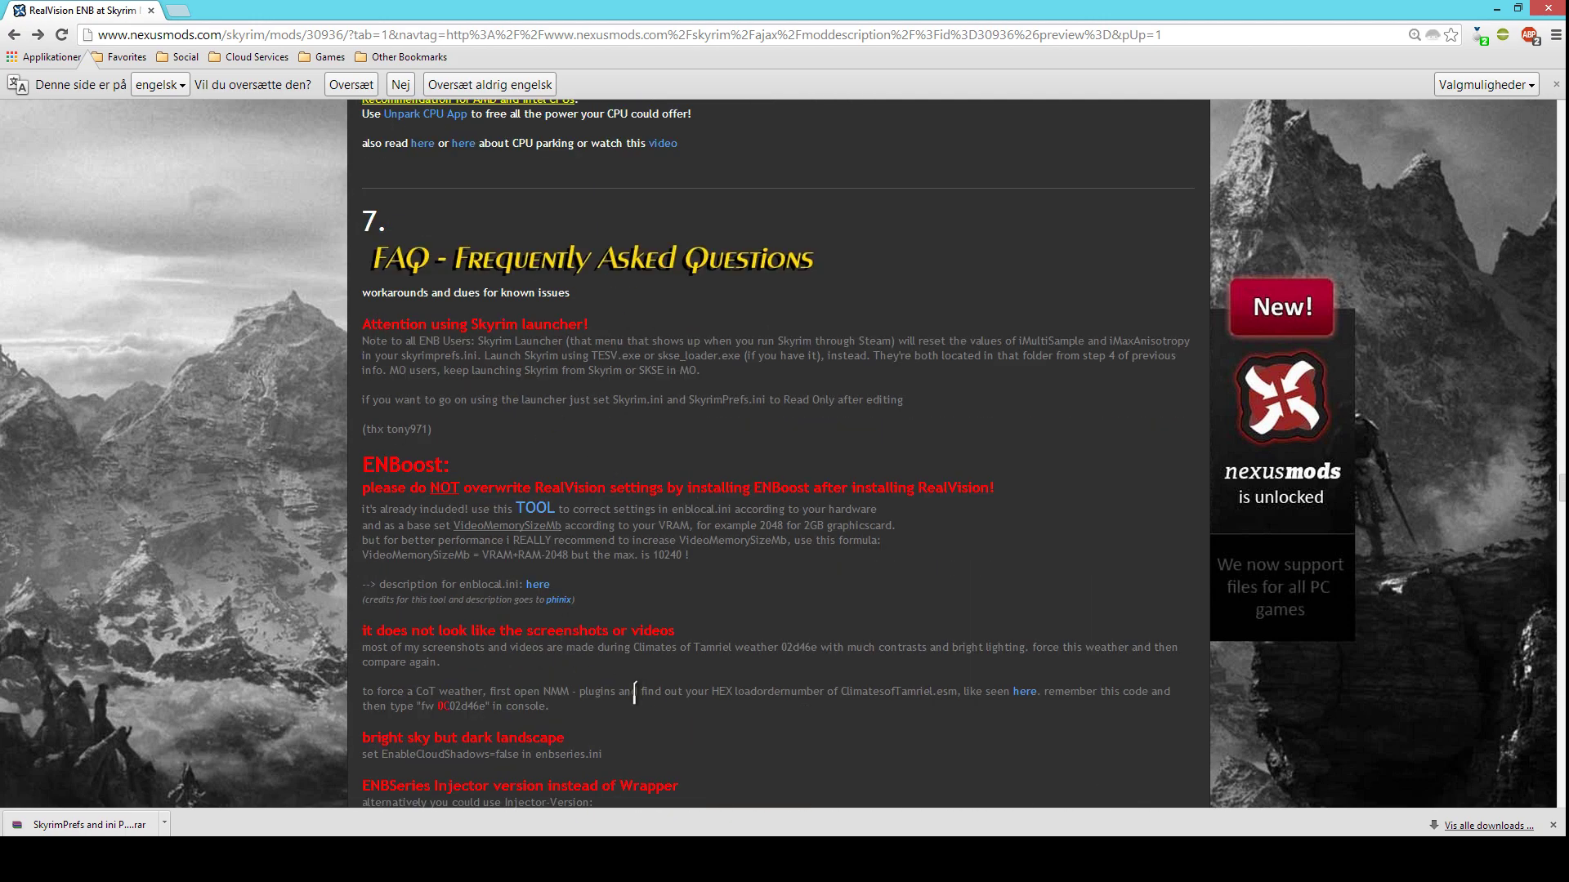
{"action": "scroll", "coordinate": [562, 562], "scroll_direction": "down", "scroll_amount": 4}
{"action": "scroll", "coordinate": [571, 562], "scroll_direction": "up", "scroll_amount": 4}
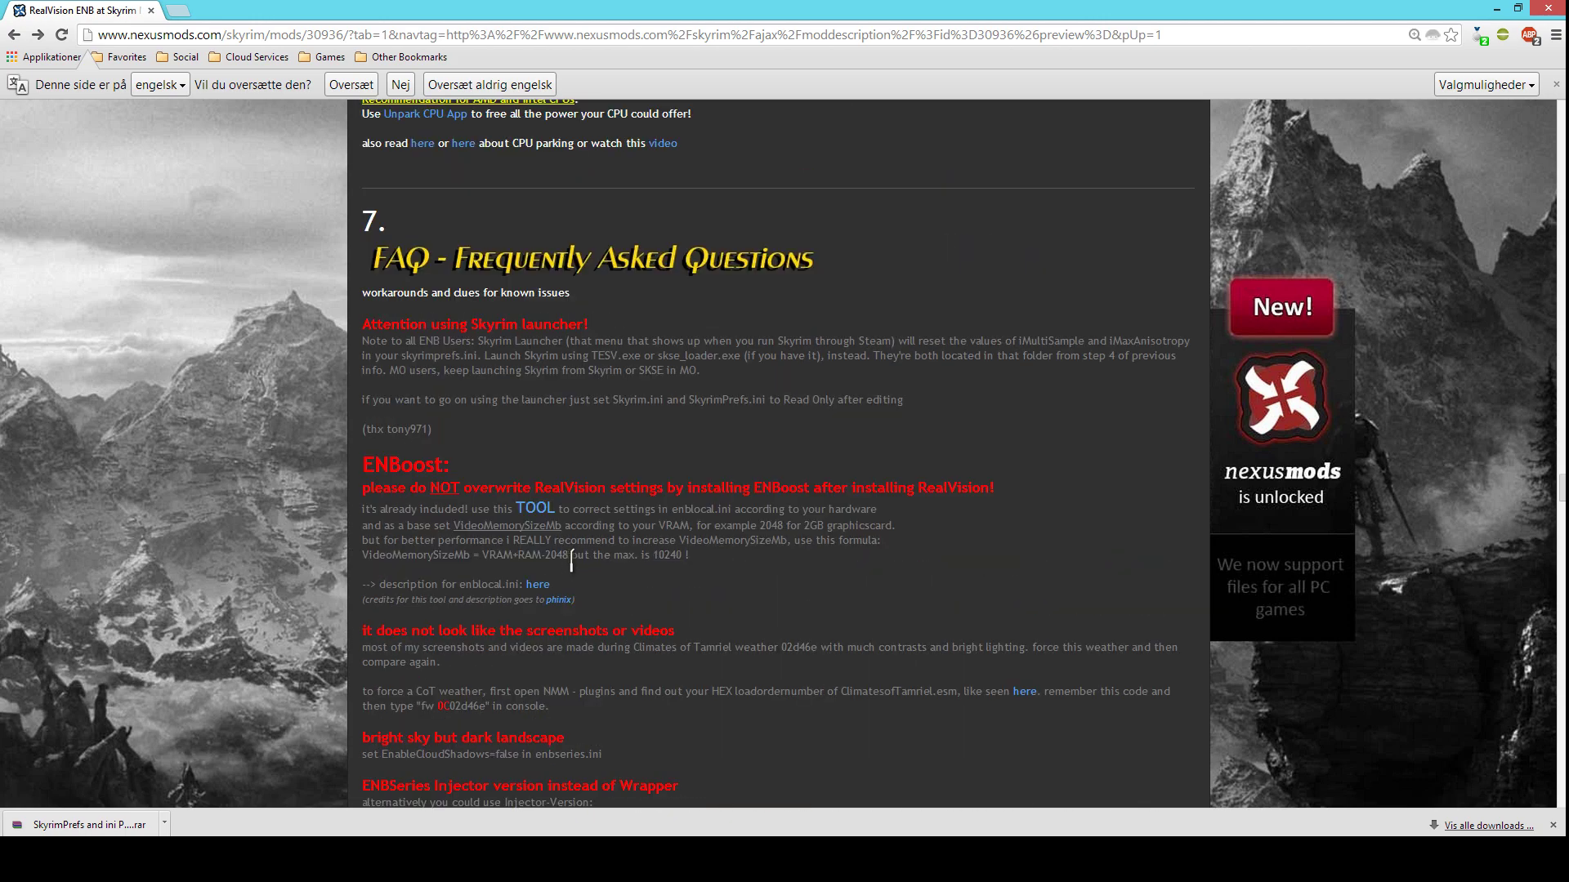